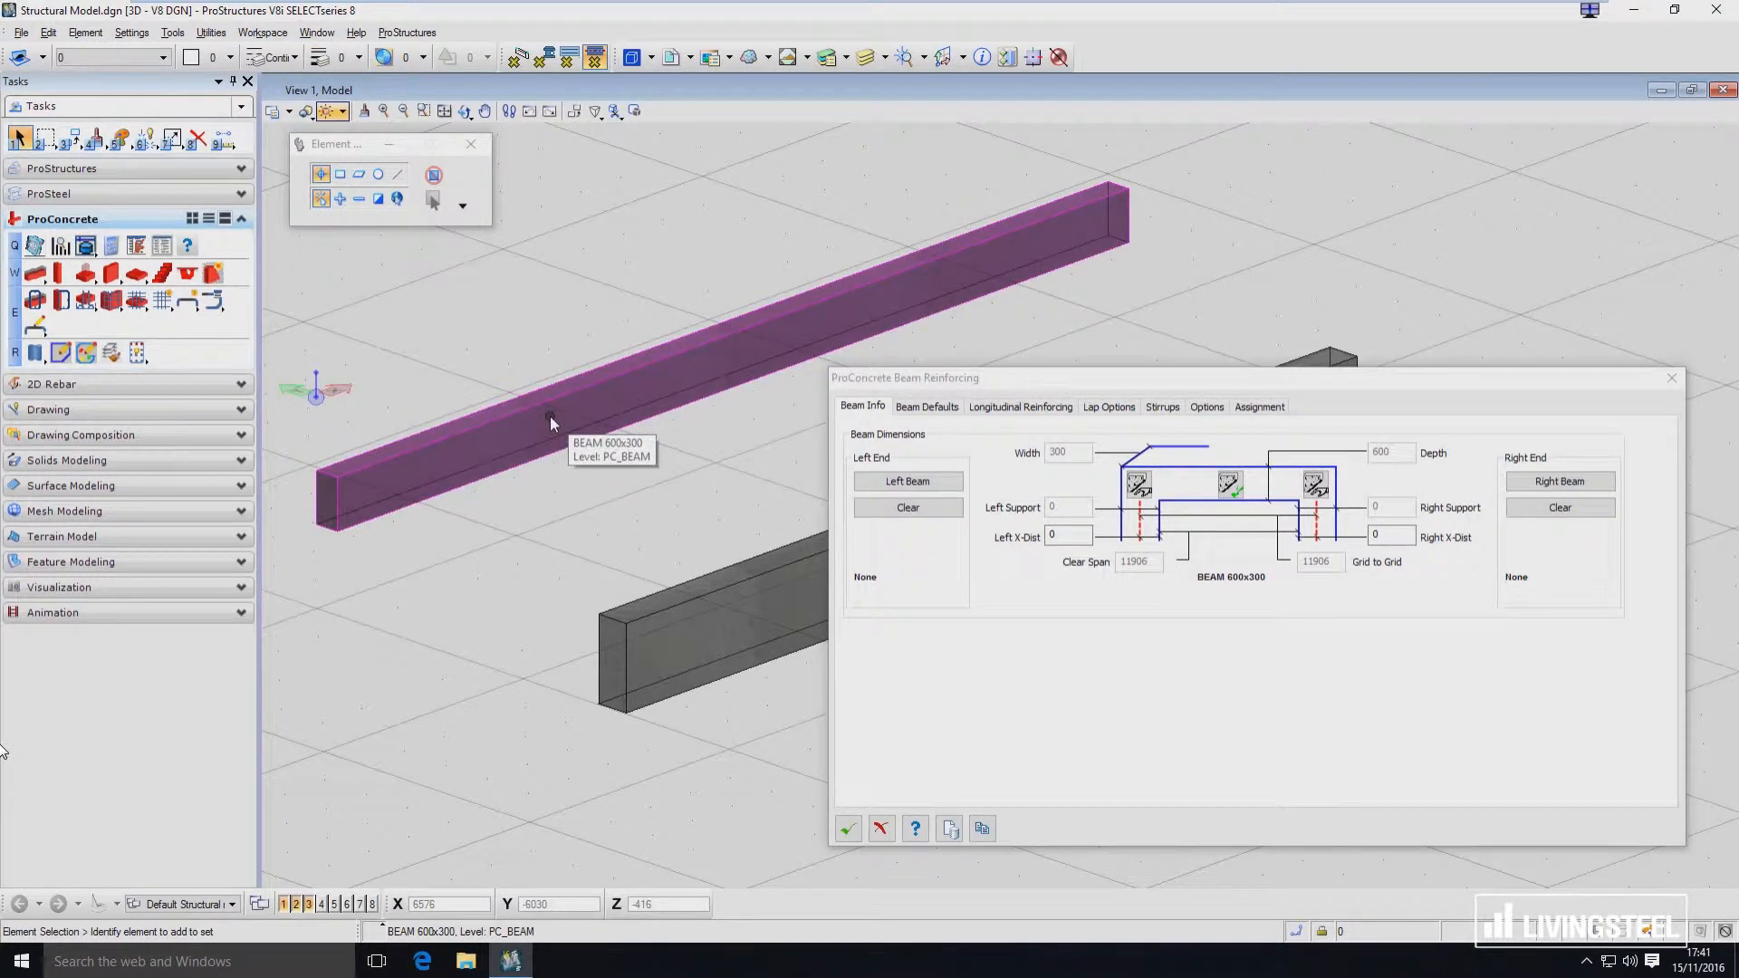
Set the beam's default reinforcement clearances to 25.
{"action": "left_click", "coordinate": [942, 416]}
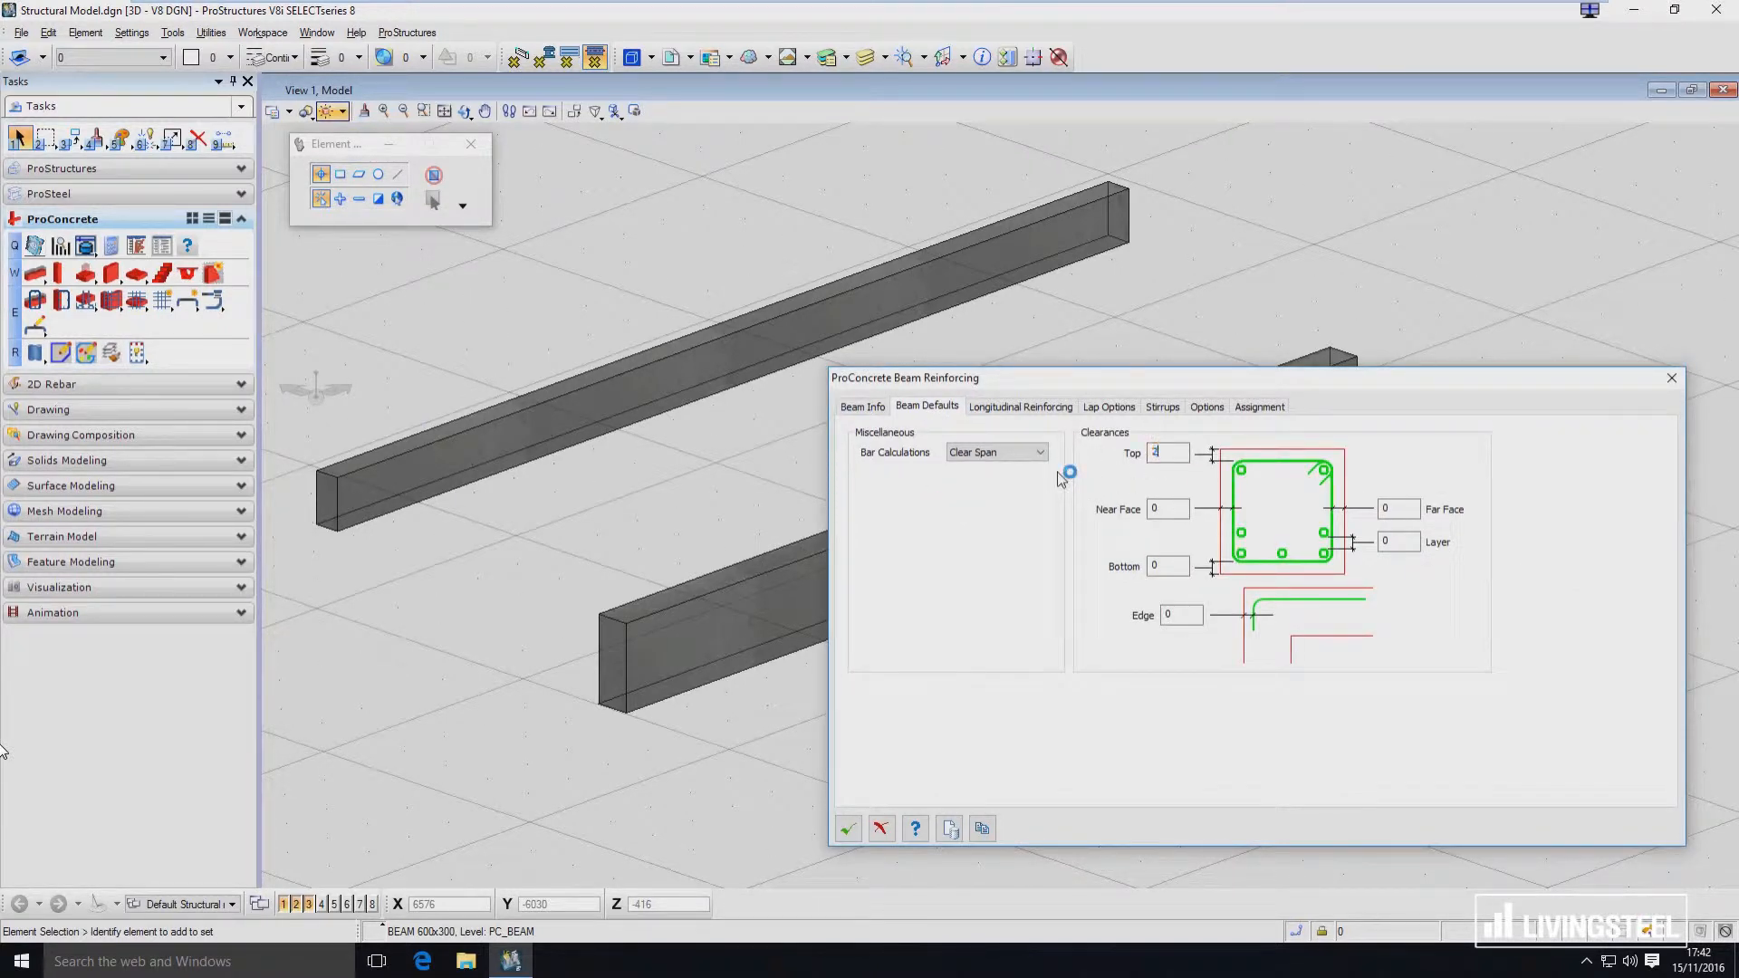
{"action": "key", "text": "Tab"}
{"action": "type", "text": "25"}
{"action": "key", "text": "Tab"}
{"action": "type", "text": "25"}
{"action": "key", "text": "Tab"}
{"action": "type", "text": "25"}
Add longitudinal reinforcing zone A at the Bottom location with a quantity of 4 bars, leaving its start and end offsets at 0.
{"action": "left_click", "coordinate": [1021, 408]}
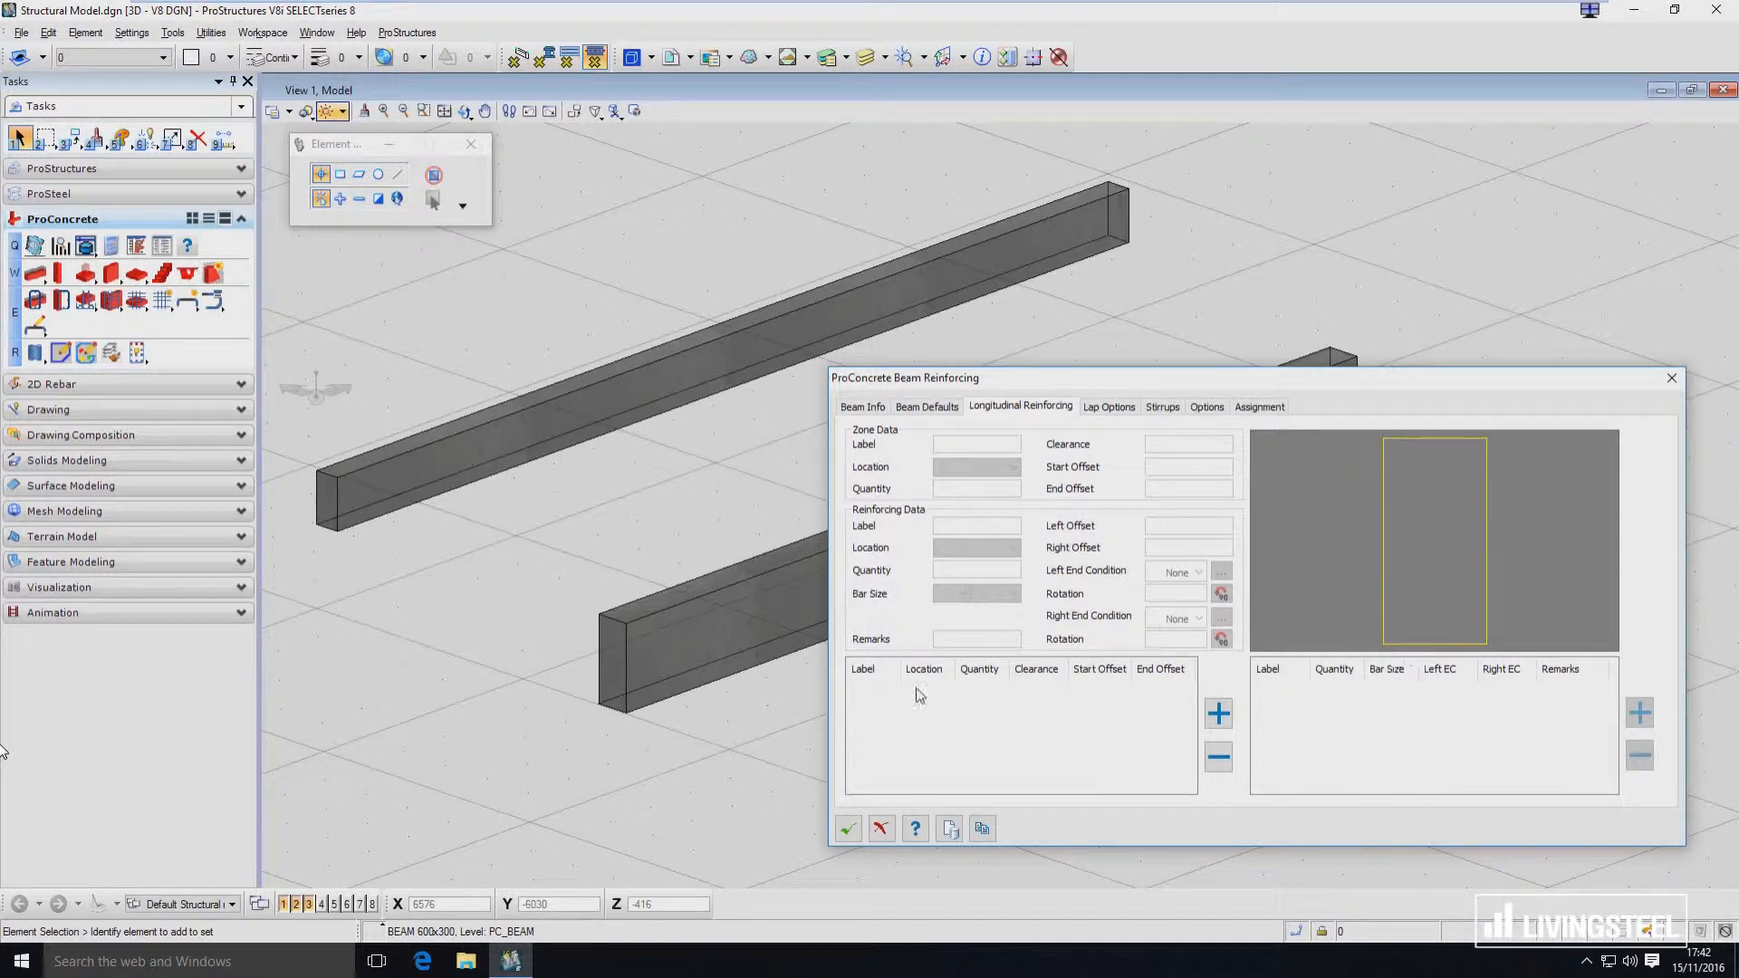
{"action": "left_click", "coordinate": [1218, 715]}
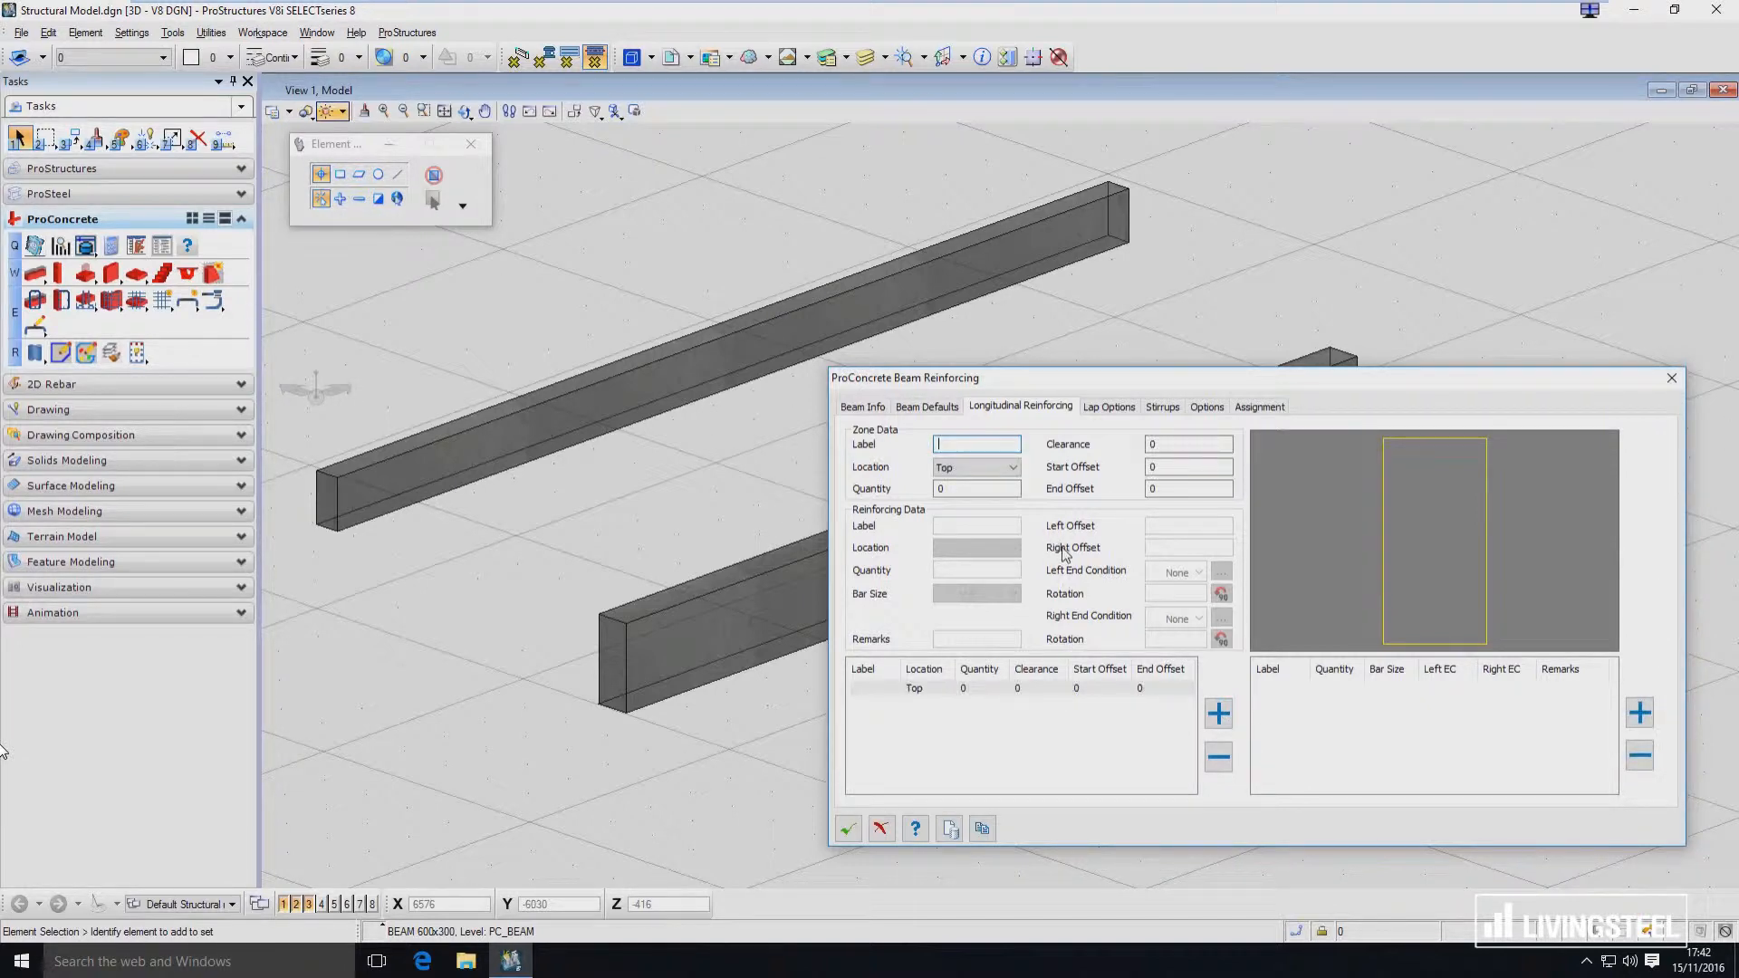
{"action": "left_click", "coordinate": [942, 466]}
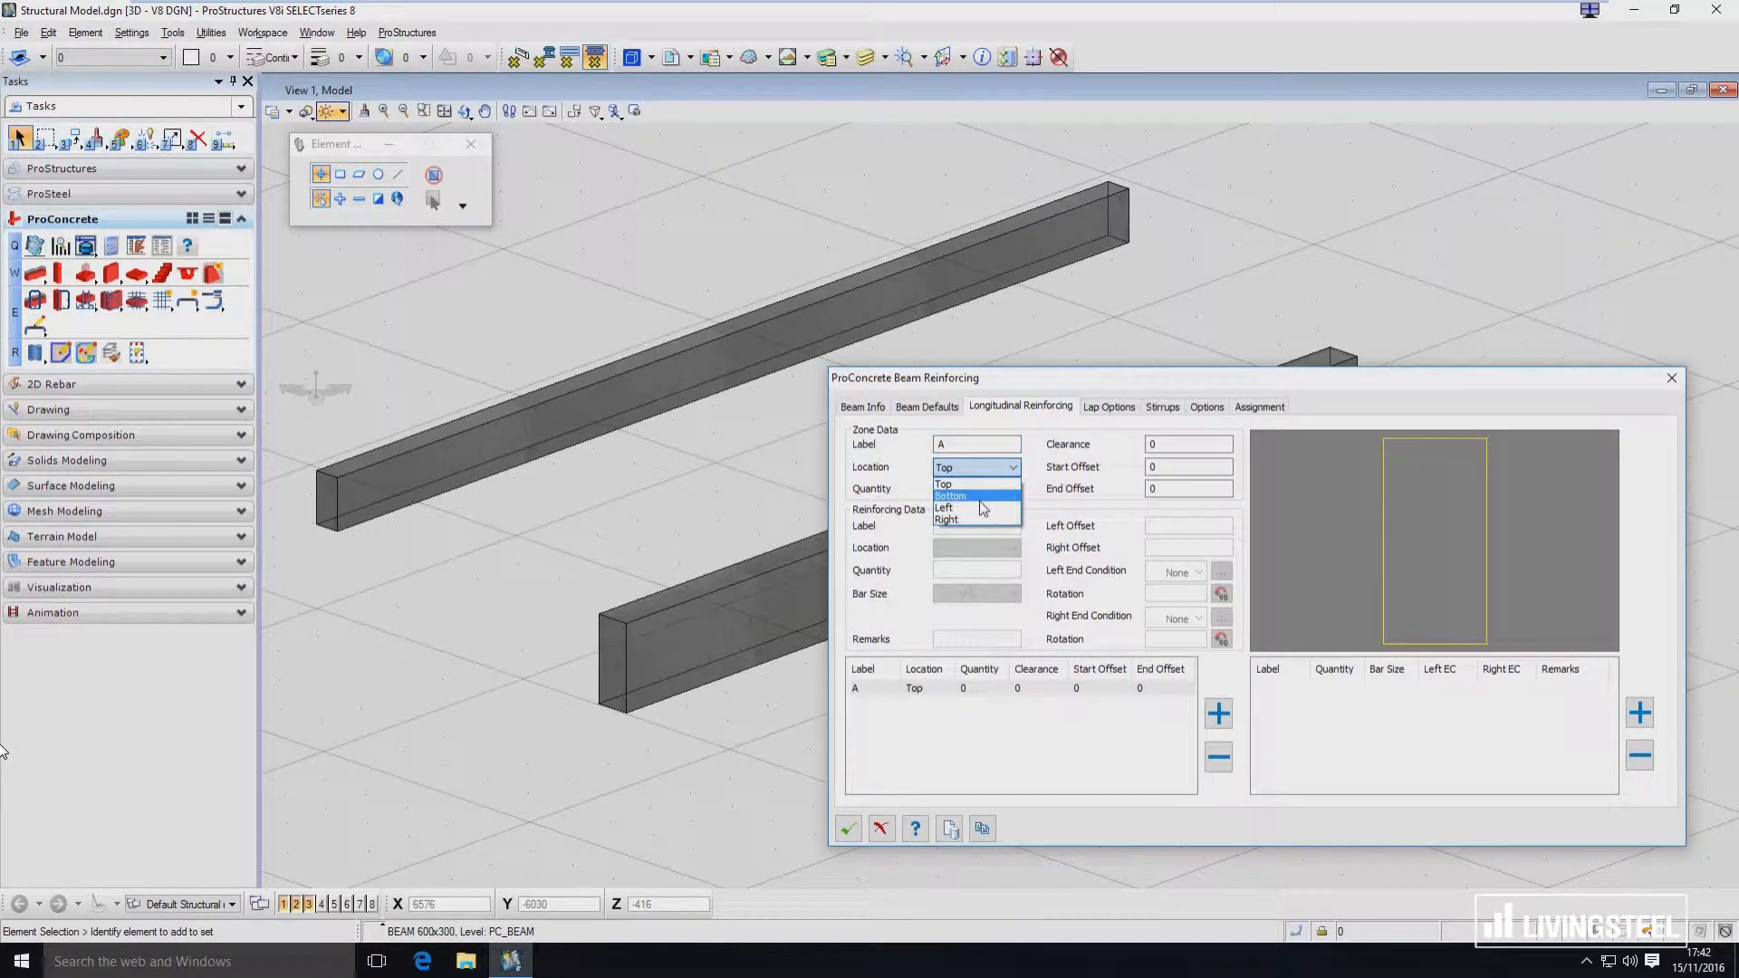
{"action": "left_click", "coordinate": [980, 498]}
{"action": "key", "text": "Tab"}
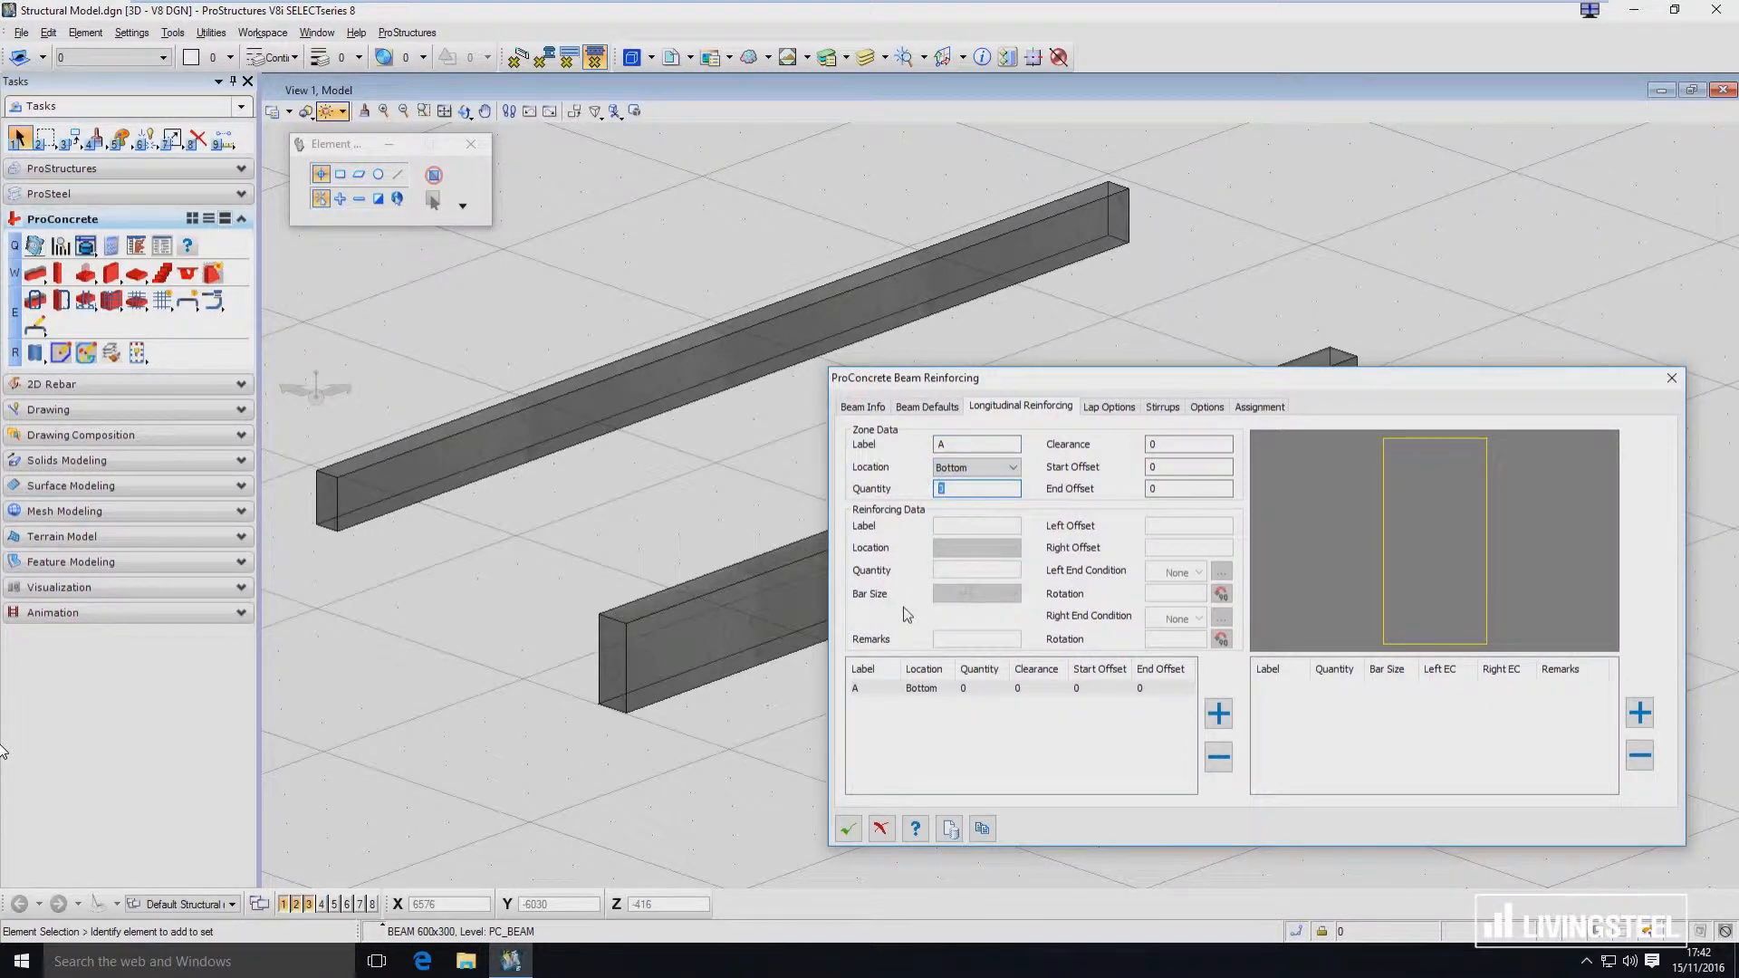
{"action": "type", "text": "4"}
{"action": "left_click", "coordinate": [1168, 468]}
{"action": "left_click", "coordinate": [1190, 490]}
Add a reinforcing bar entry labelled 1 to zone A, with Continuous location and bar size T20.
{"action": "left_click", "coordinate": [1640, 714]}
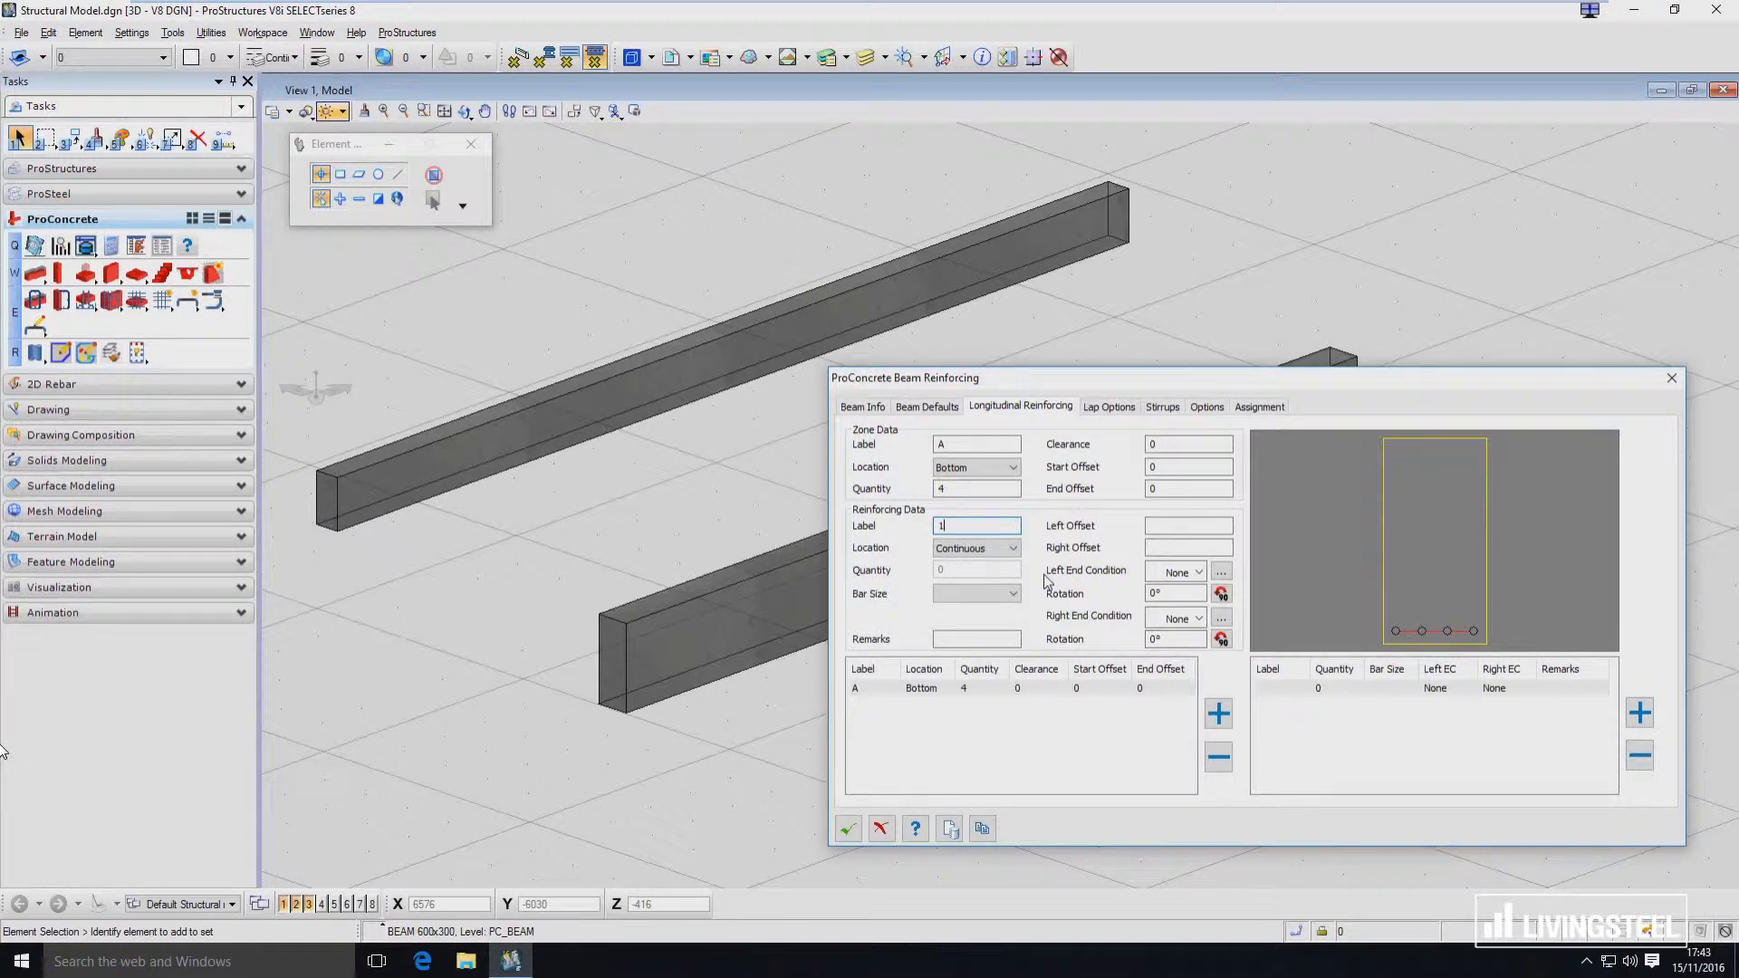
{"action": "left_click", "coordinate": [968, 550]}
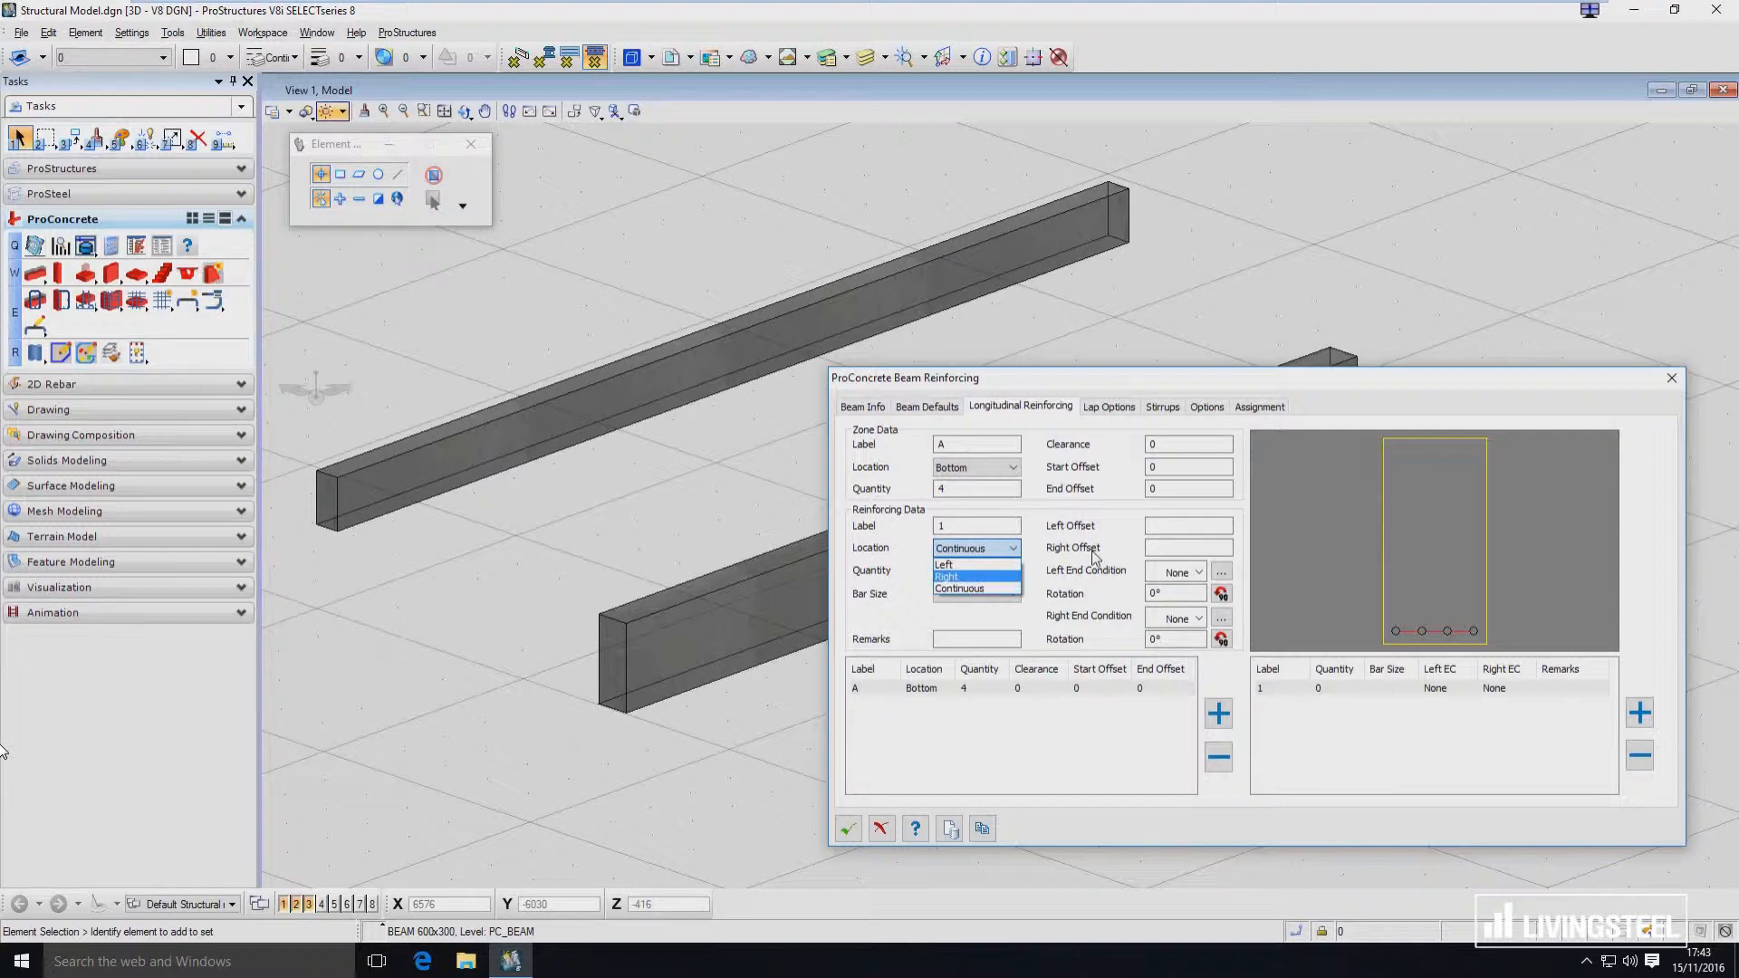
{"action": "left_click", "coordinate": [1095, 555]}
{"action": "left_click", "coordinate": [964, 596]}
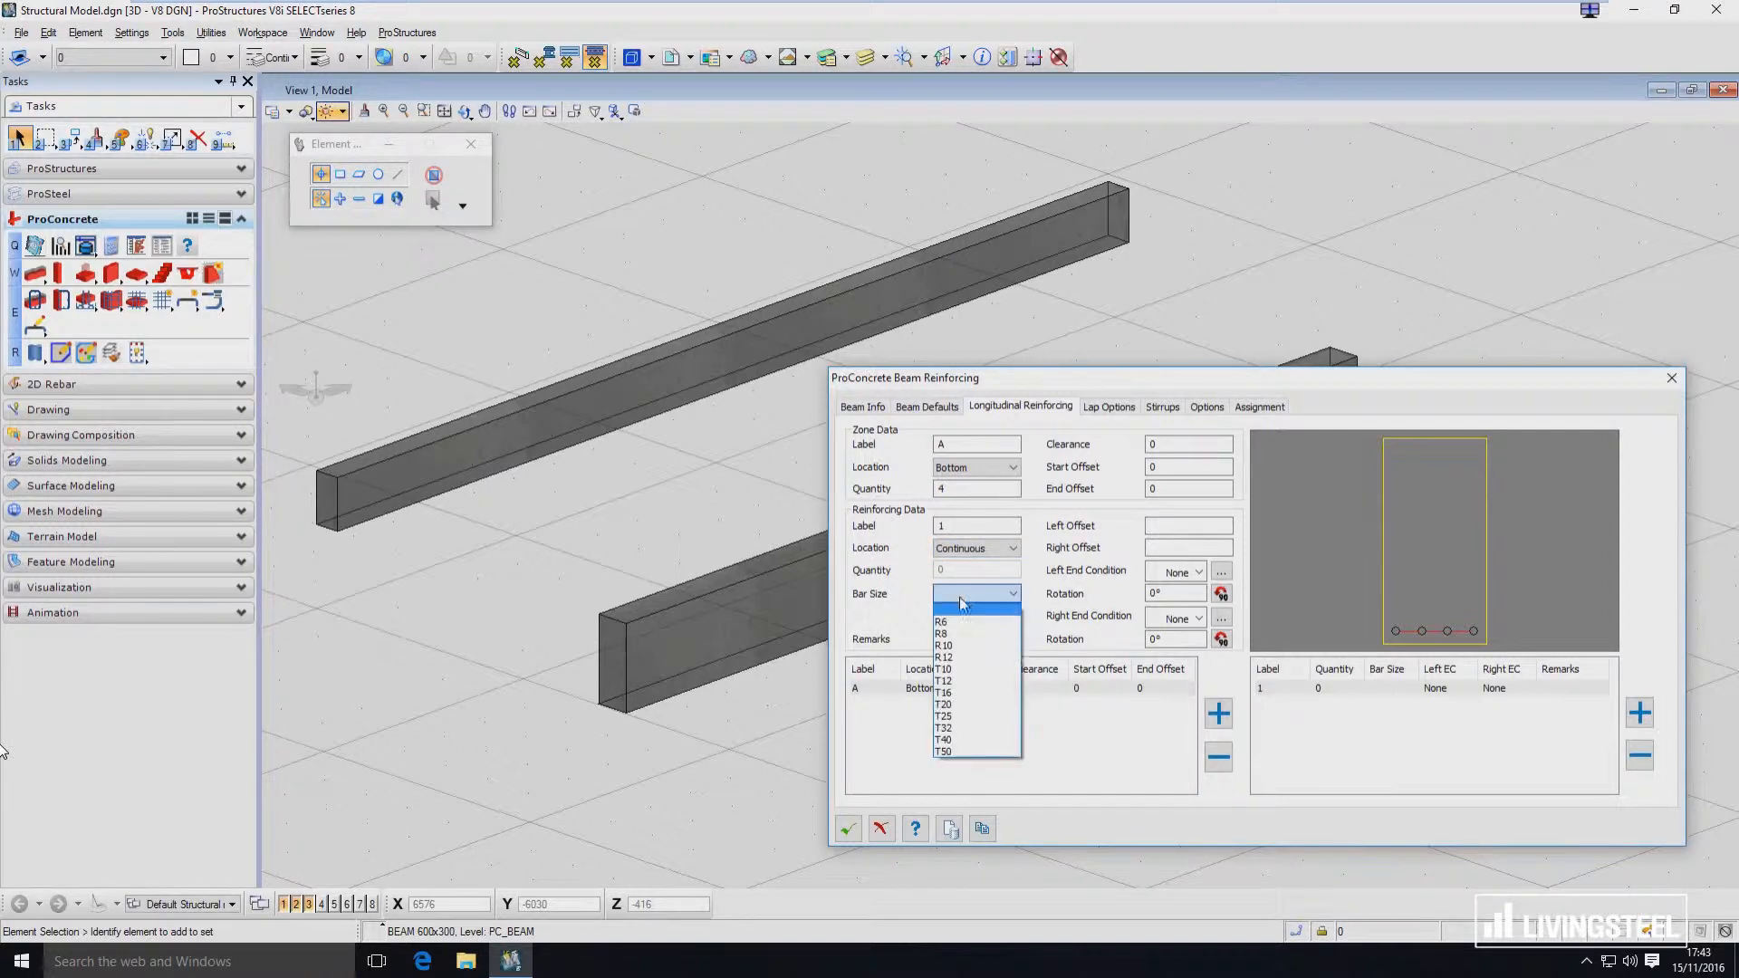
{"action": "left_click", "coordinate": [966, 720]}
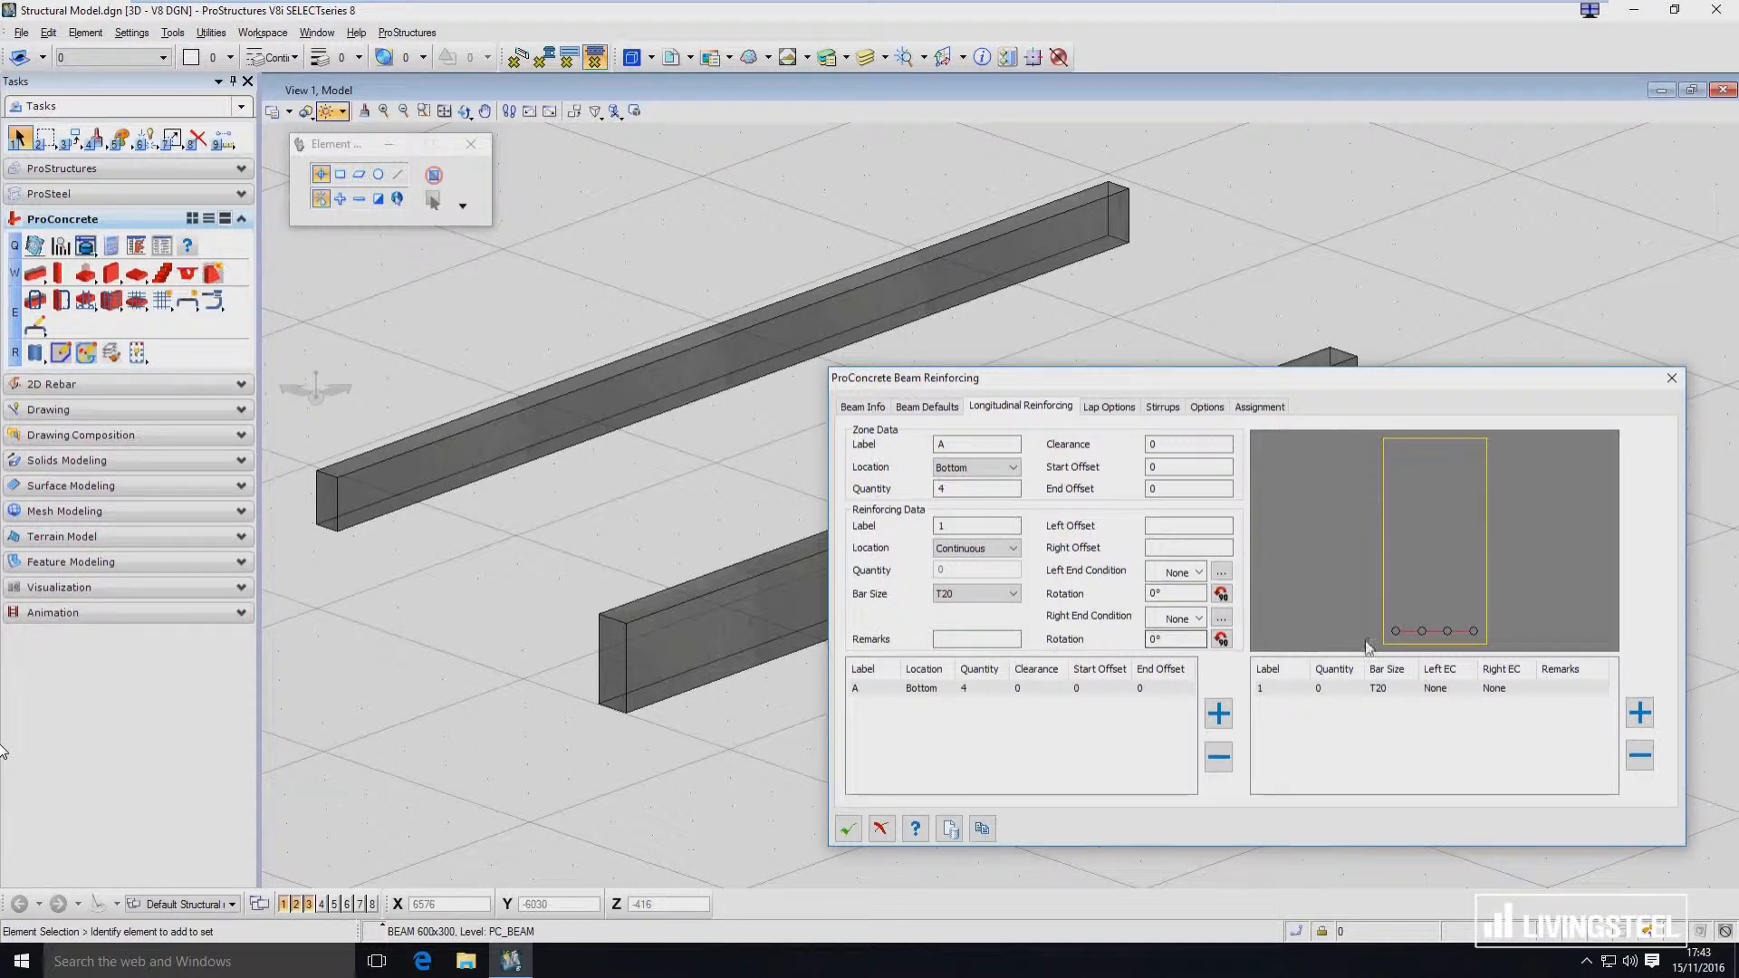
Assign bar 1 to all four bottom bar positions in the beam cross-section preview.
{"action": "left_click", "coordinate": [1397, 630]}
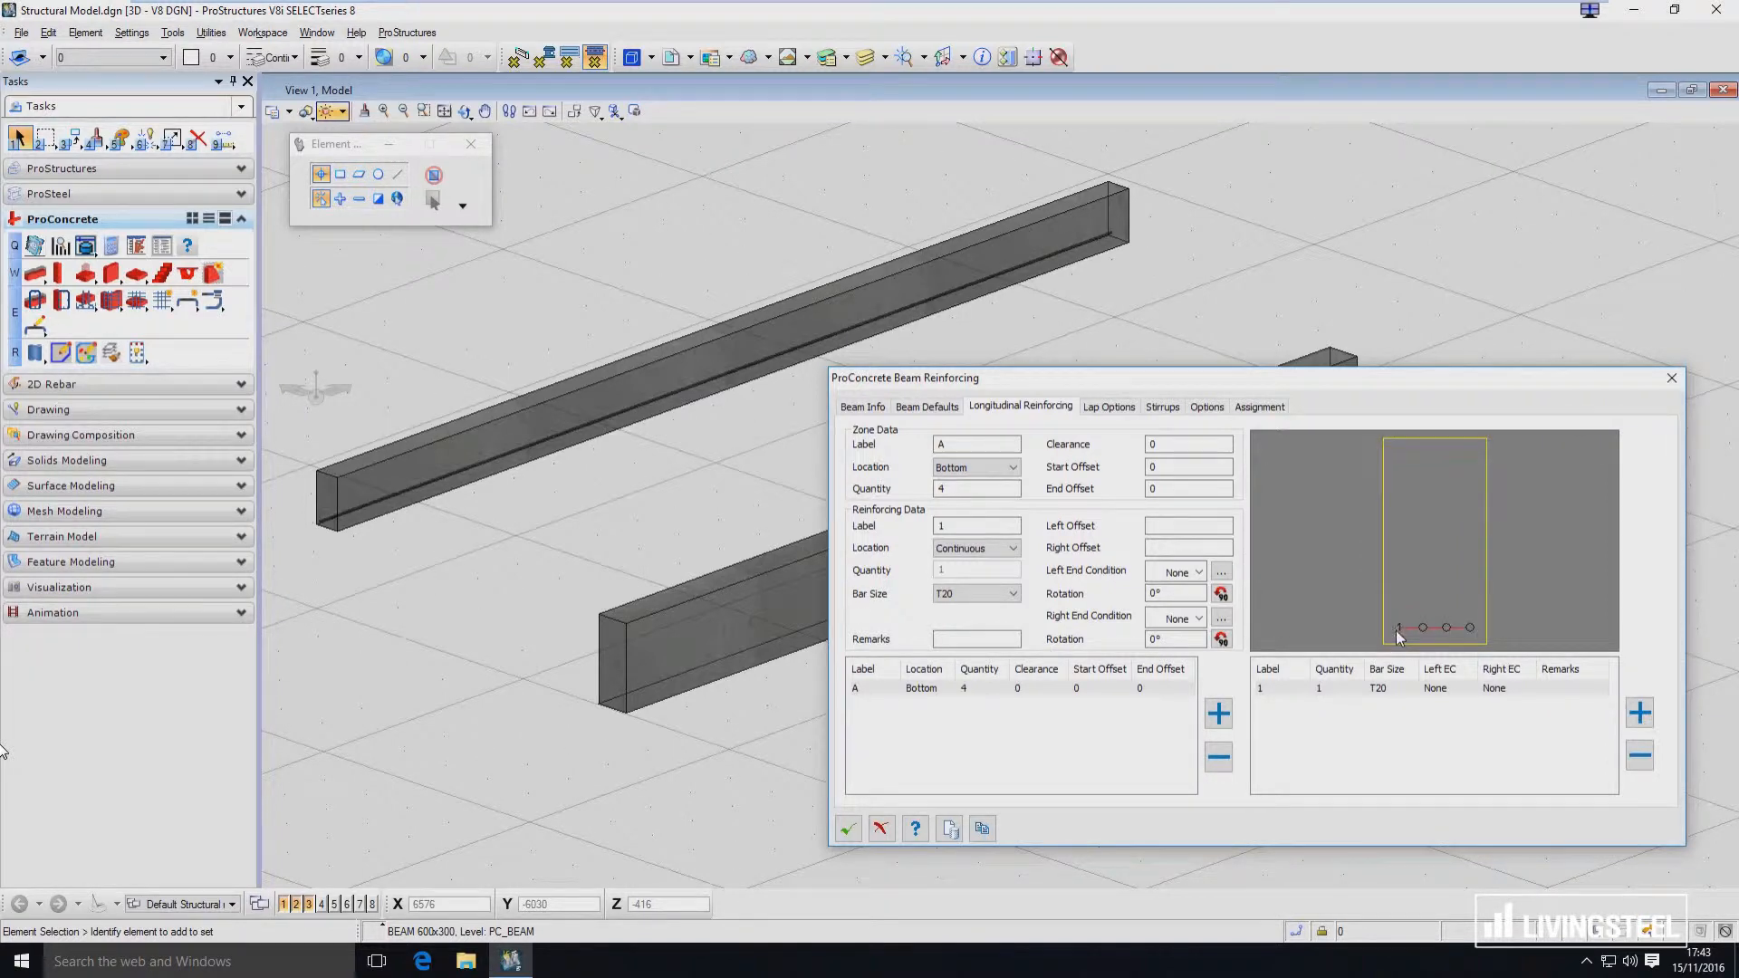
{"action": "left_click", "coordinate": [1424, 628]}
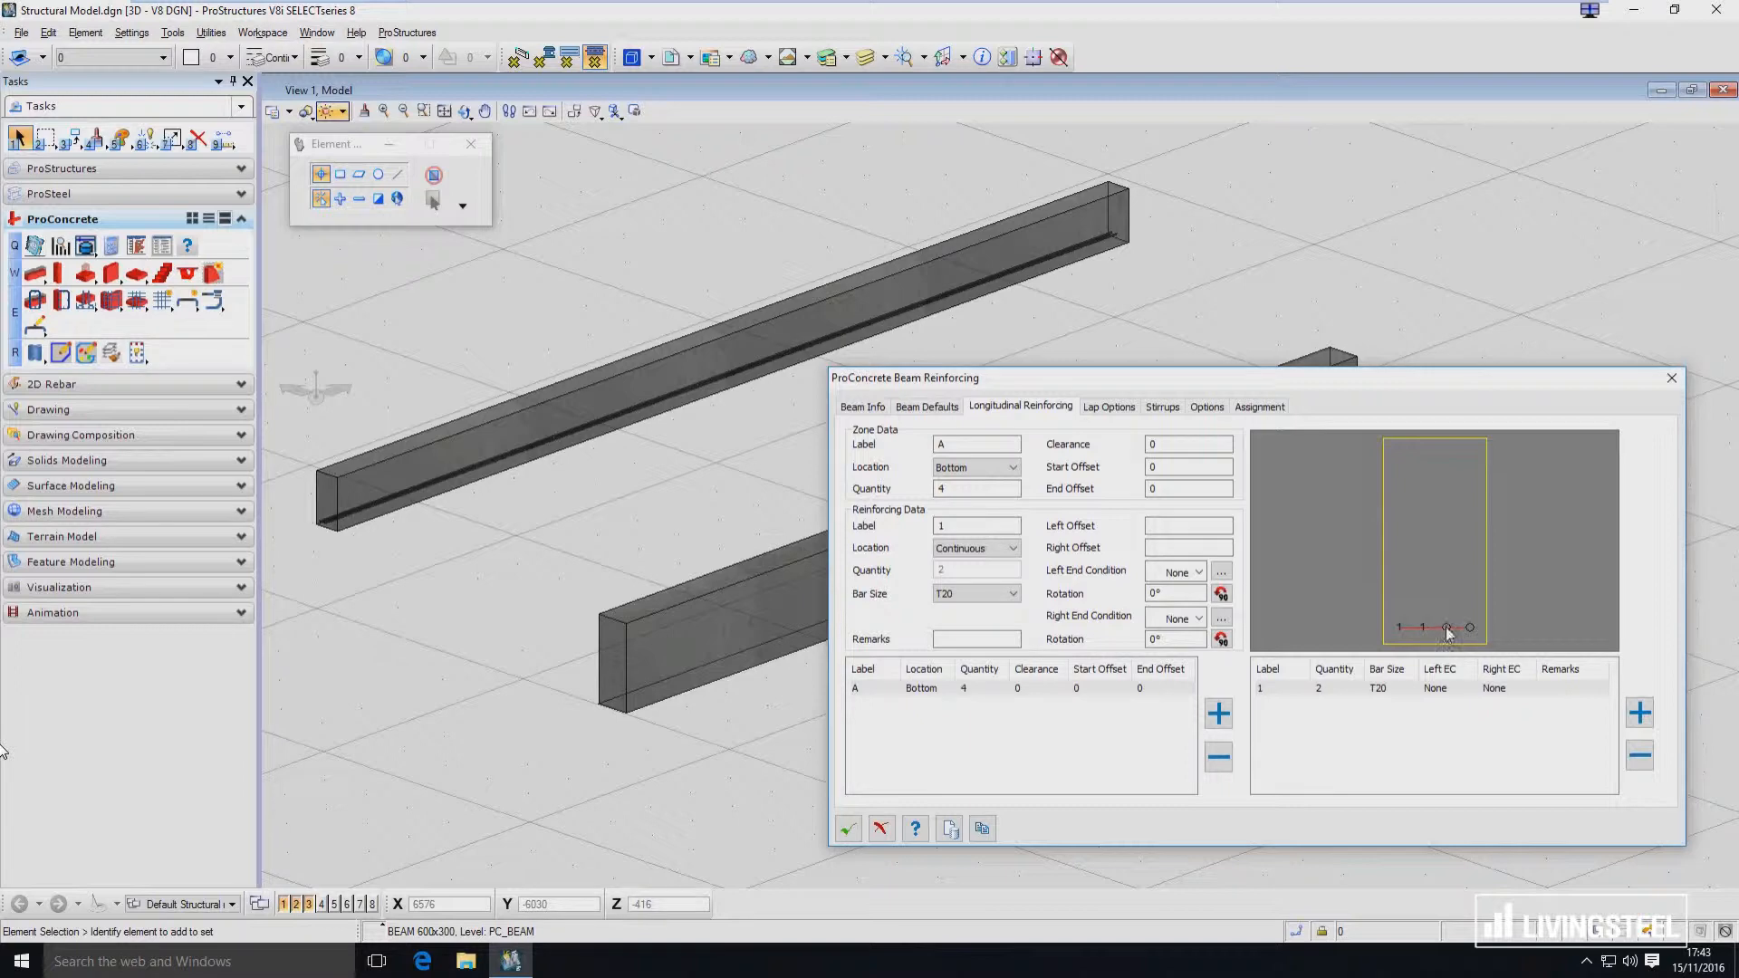
{"action": "scroll", "coordinate": [306, 519], "scroll_direction": "up", "scroll_amount": 5}
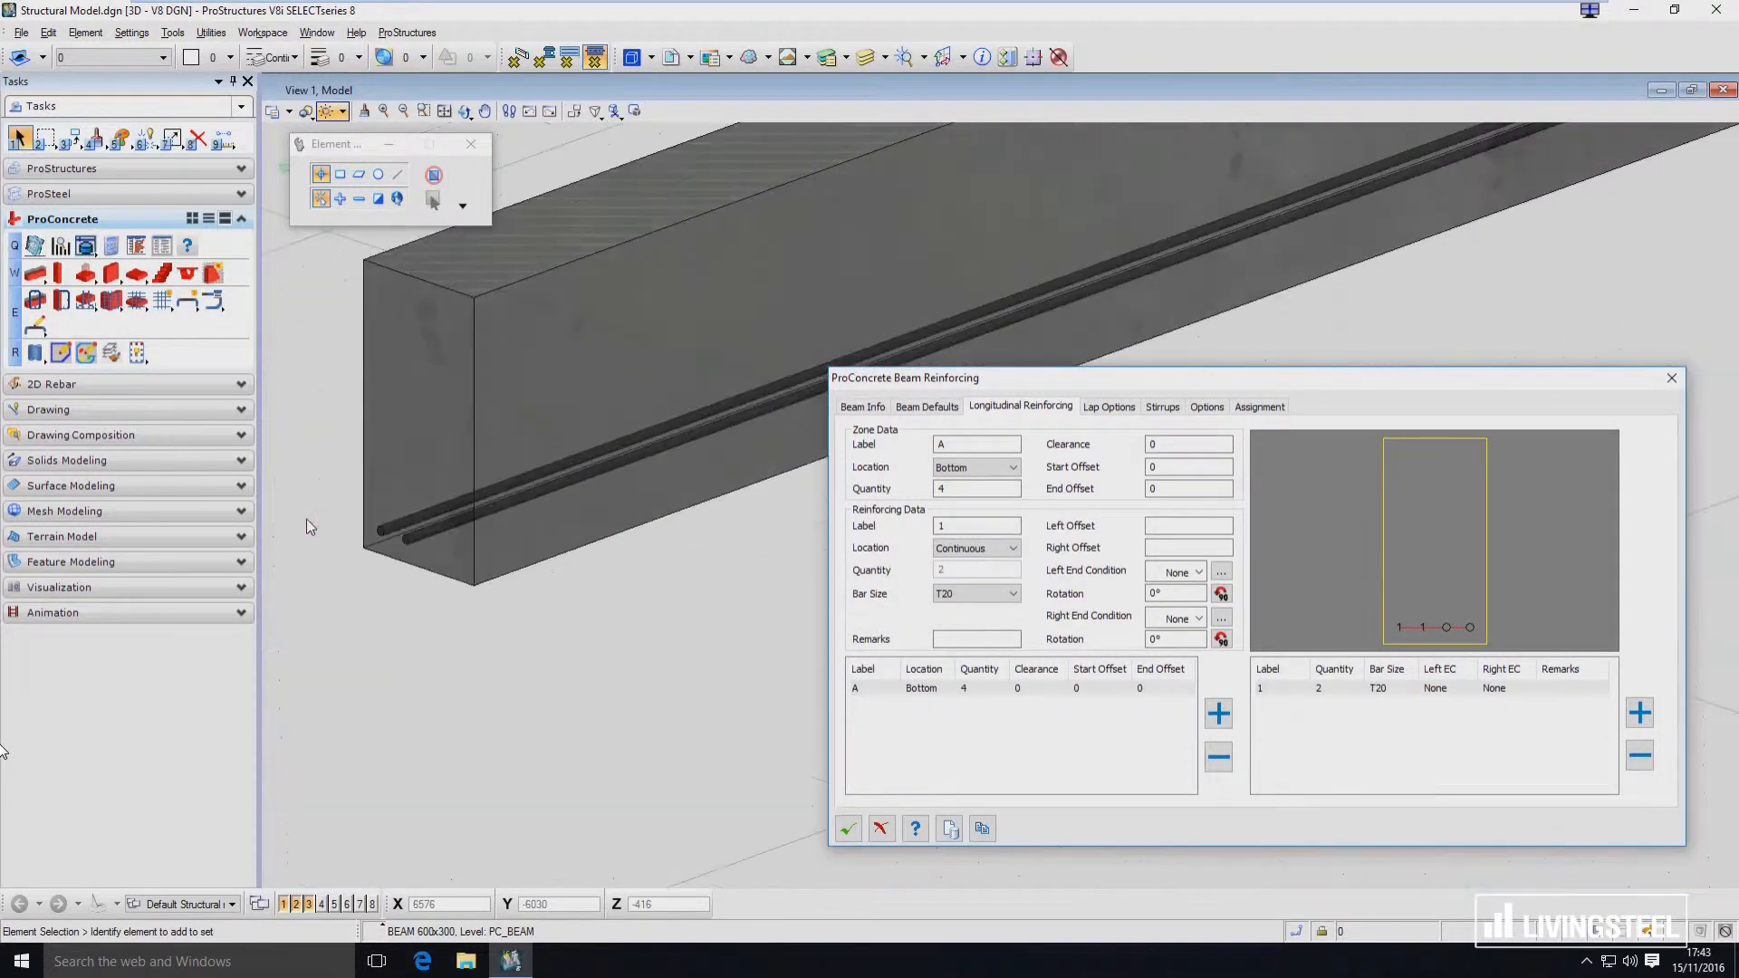
{"action": "scroll", "coordinate": [315, 530], "scroll_direction": "down", "scroll_amount": 5}
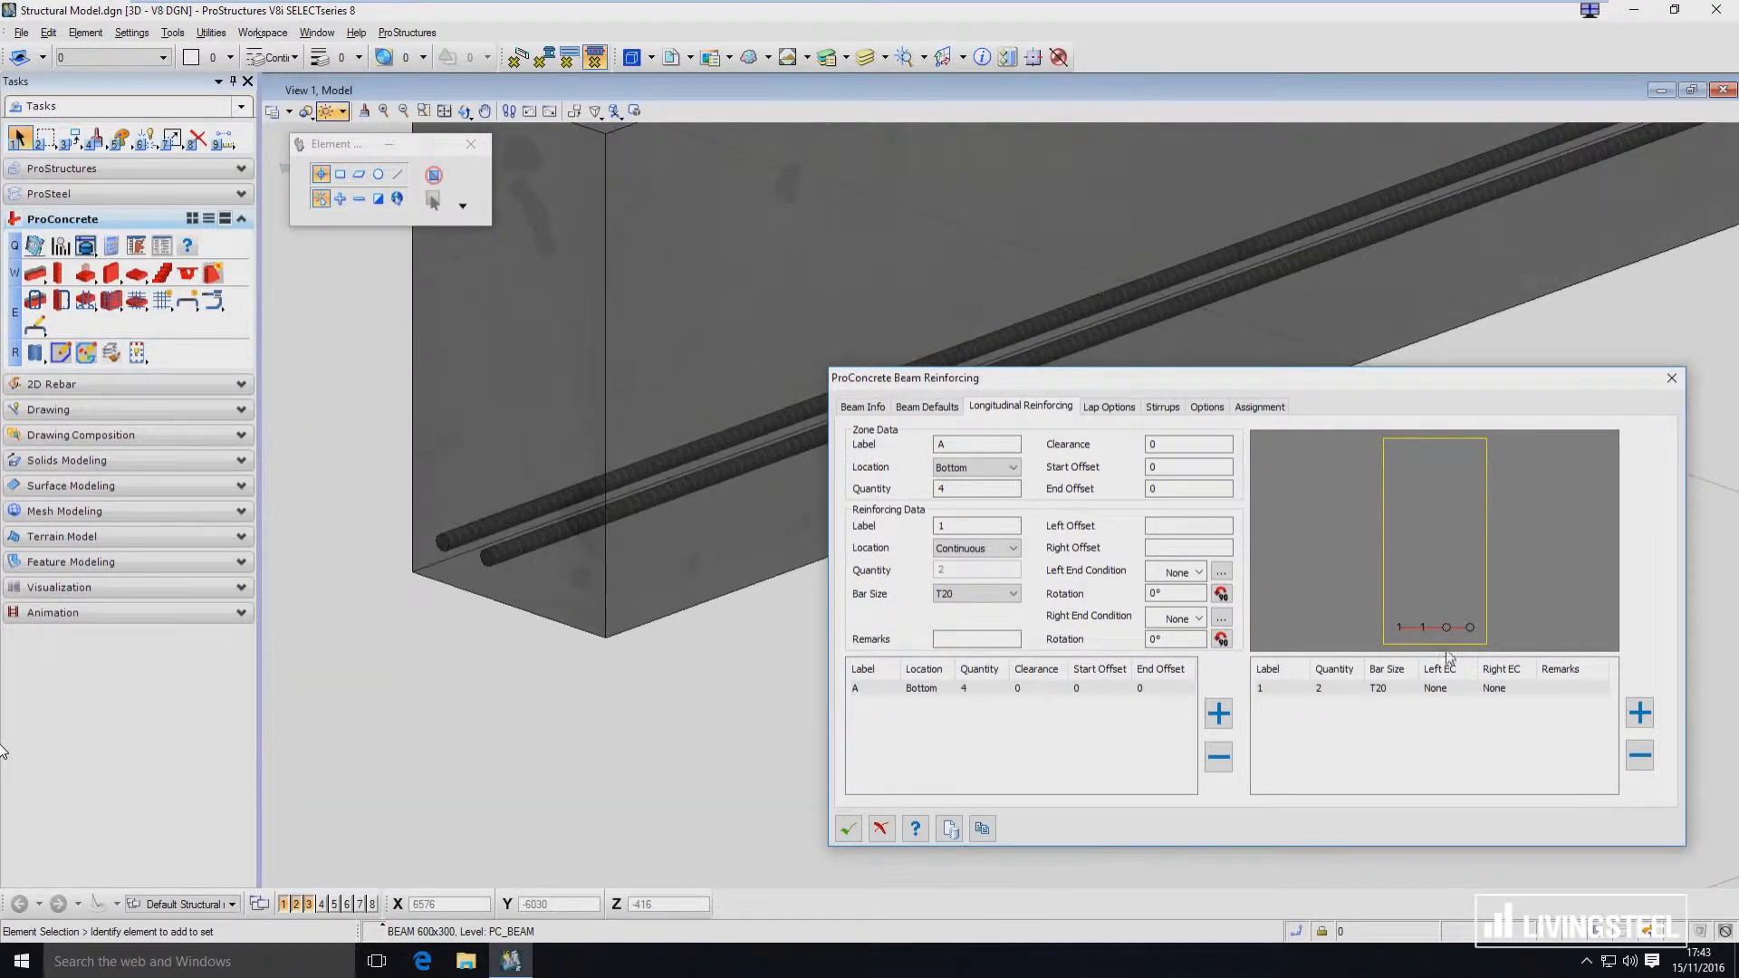
{"action": "left_click", "coordinate": [1448, 627]}
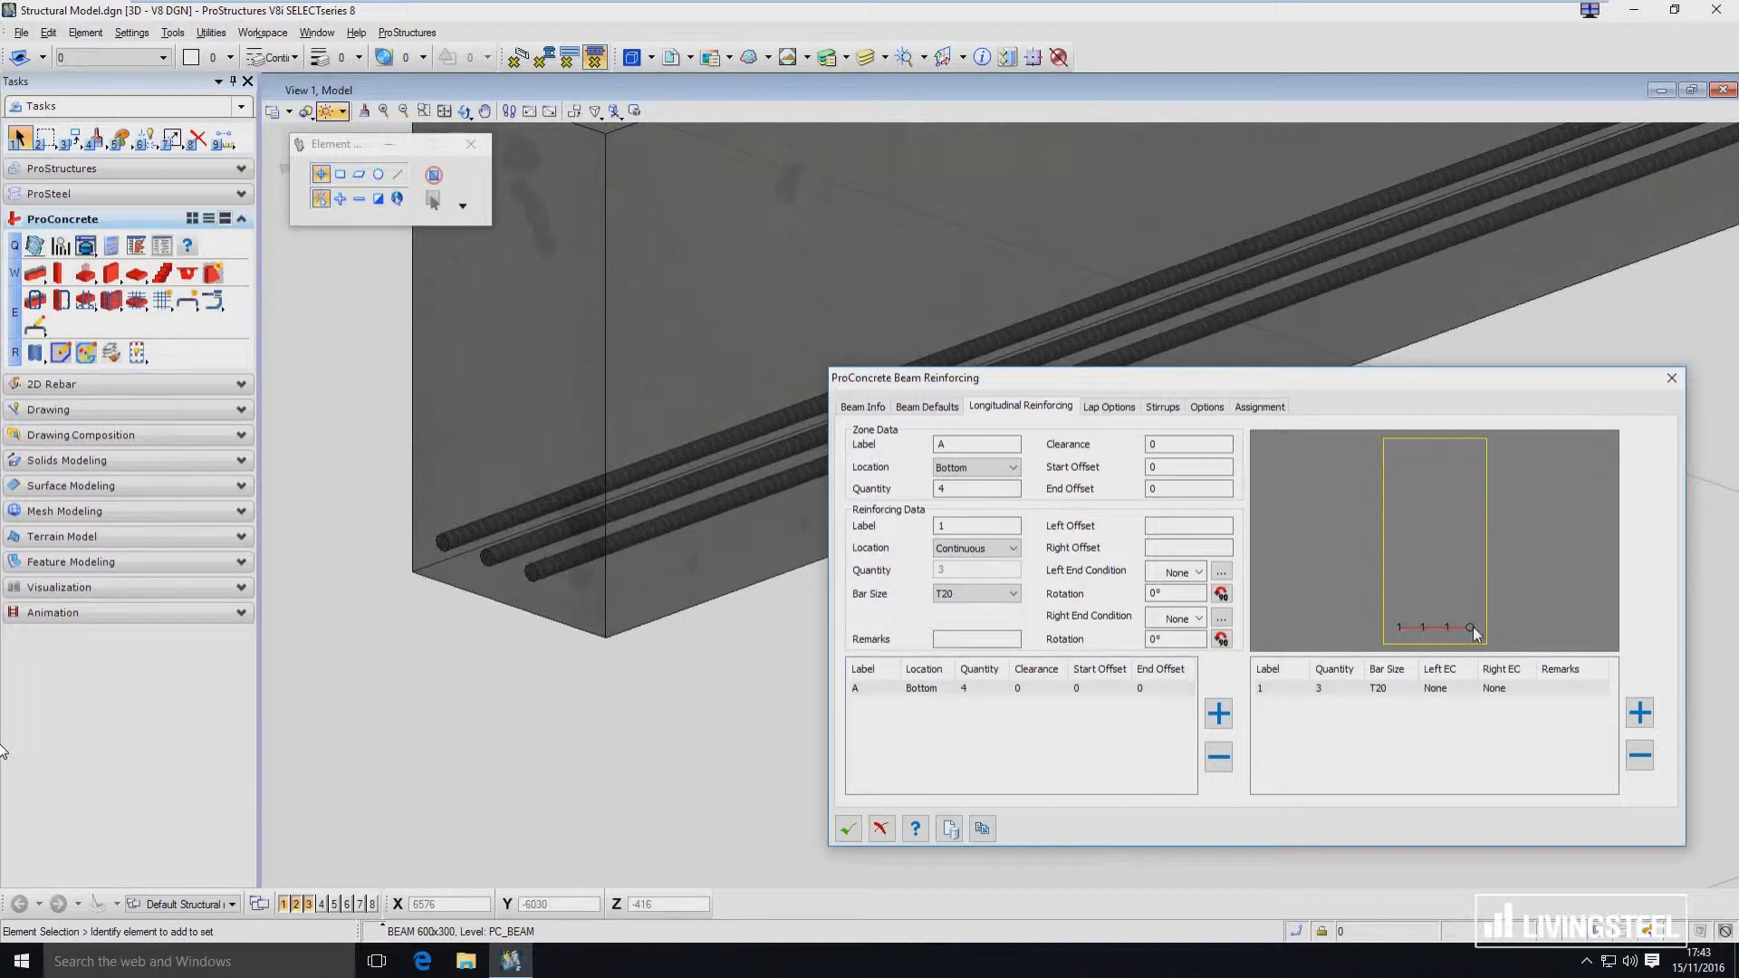
{"action": "left_click", "coordinate": [1470, 628]}
Try a left offset of 1000 on the bottom bars and look at the beam end in the model.
{"action": "scroll", "coordinate": [552, 635], "scroll_direction": "down", "scroll_amount": 5}
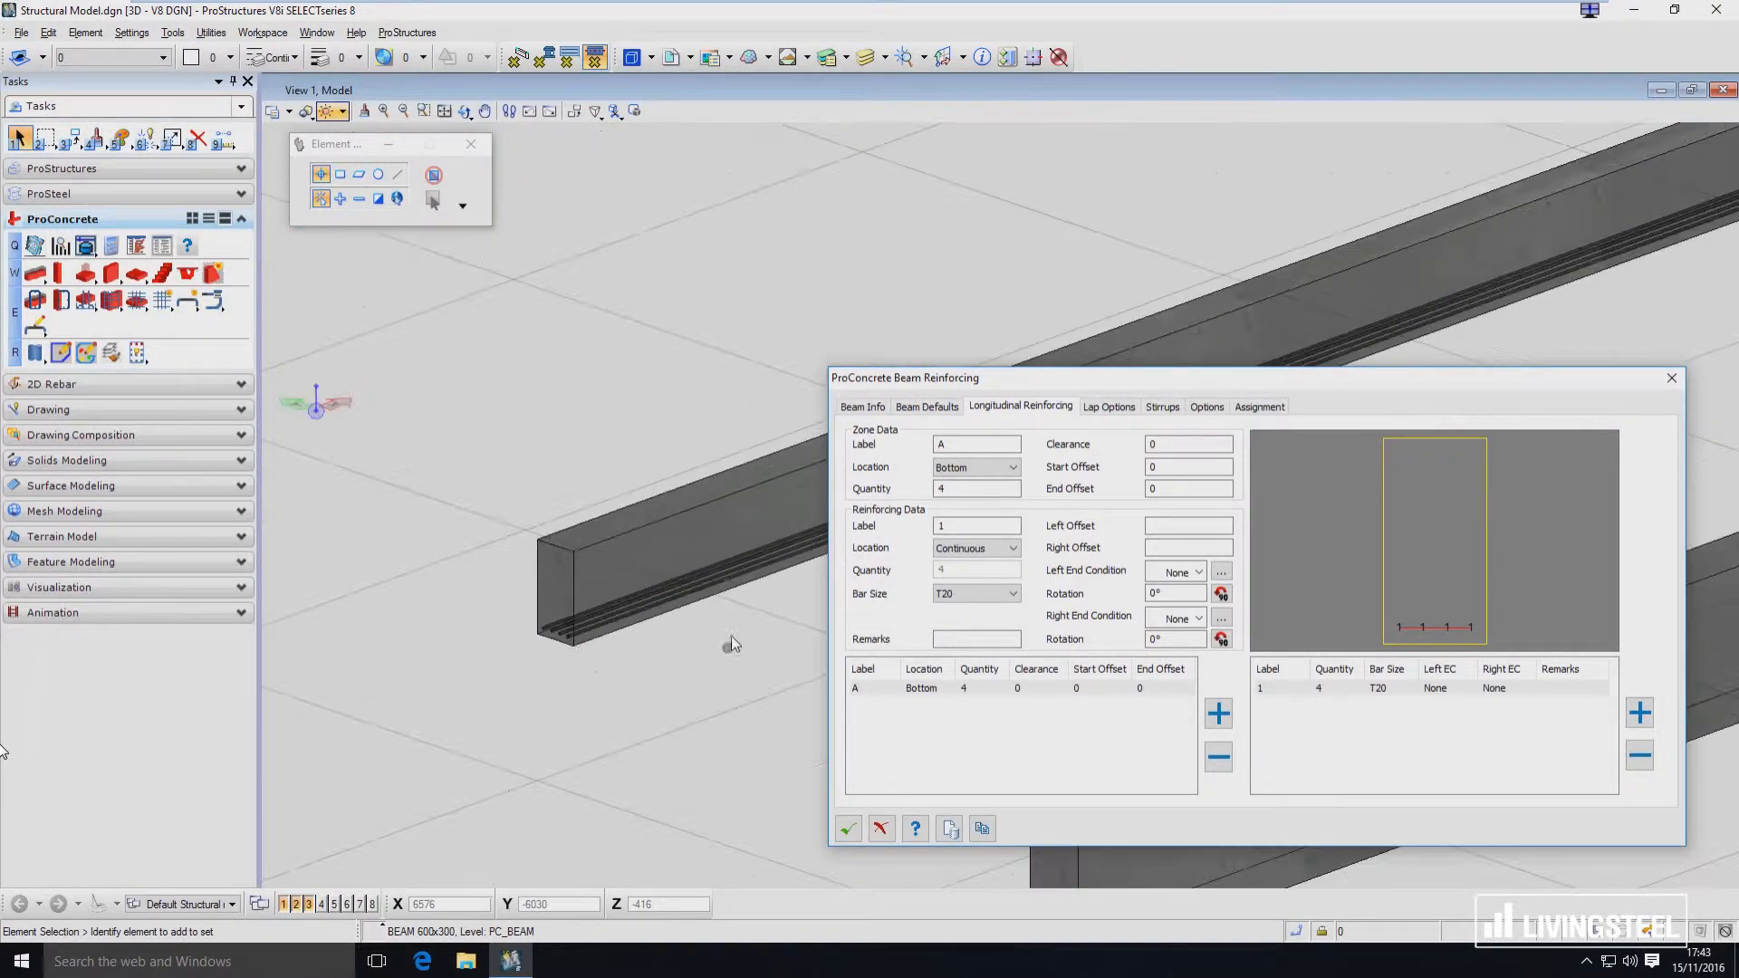
{"action": "middle_click_drag", "start_coordinate": [731, 636], "coordinate": [502, 709]}
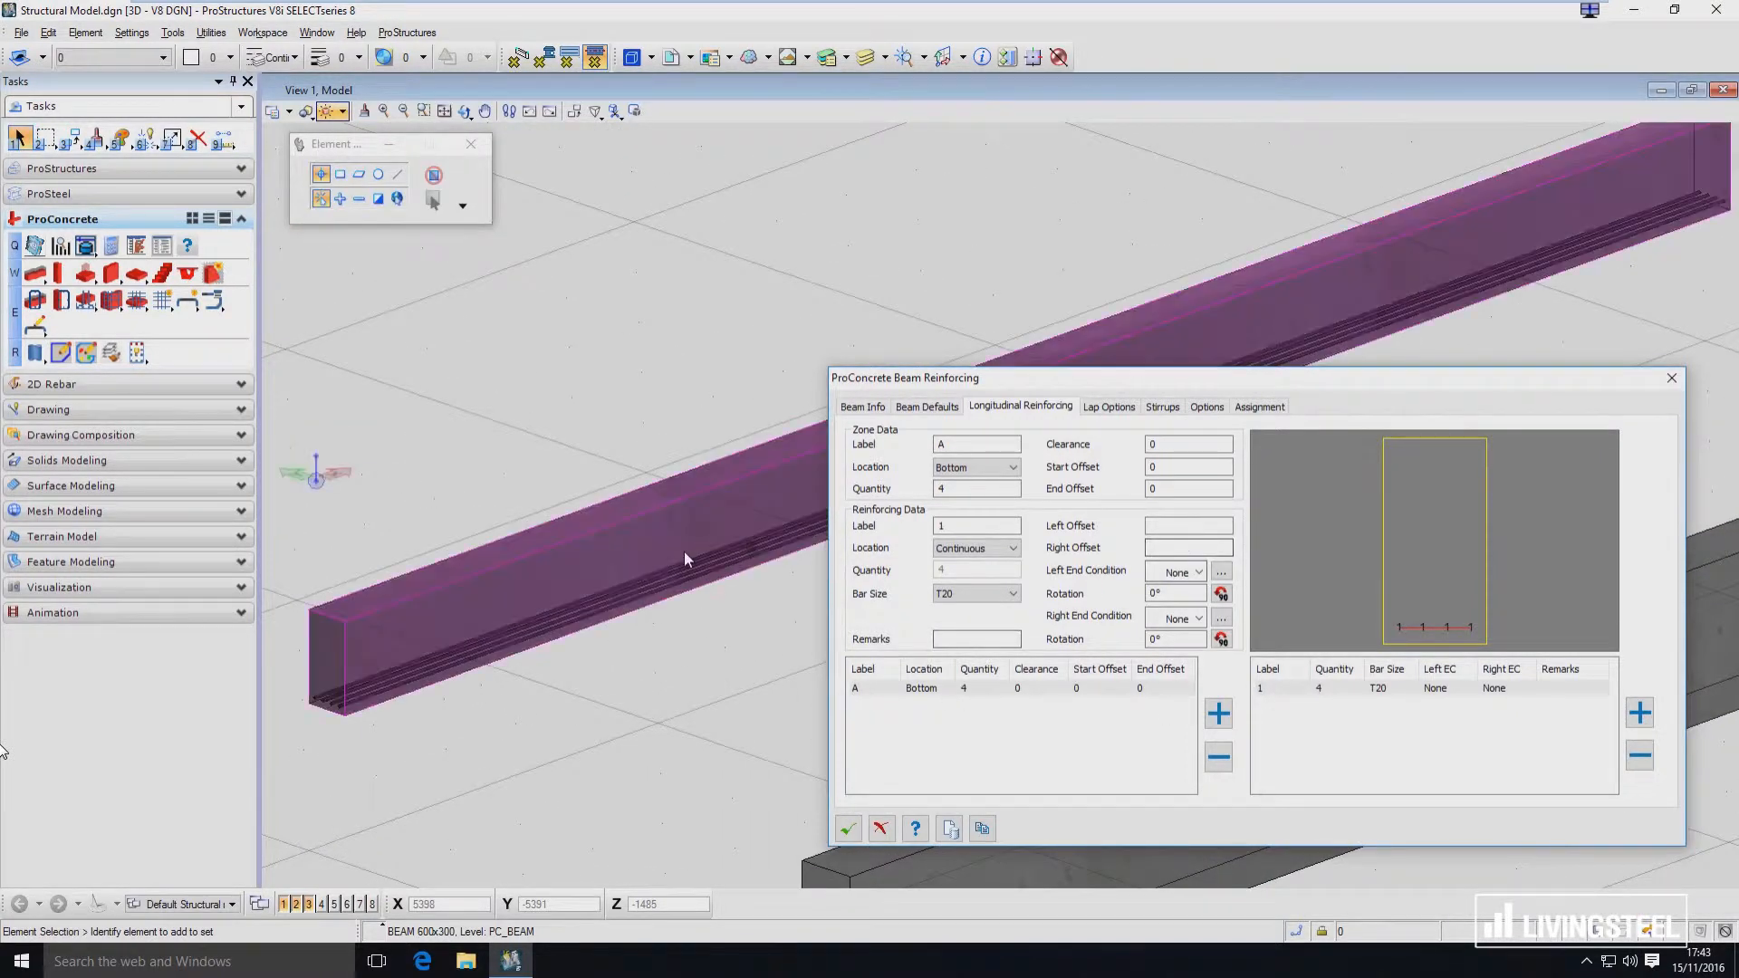
{"action": "left_click", "coordinate": [1197, 523]}
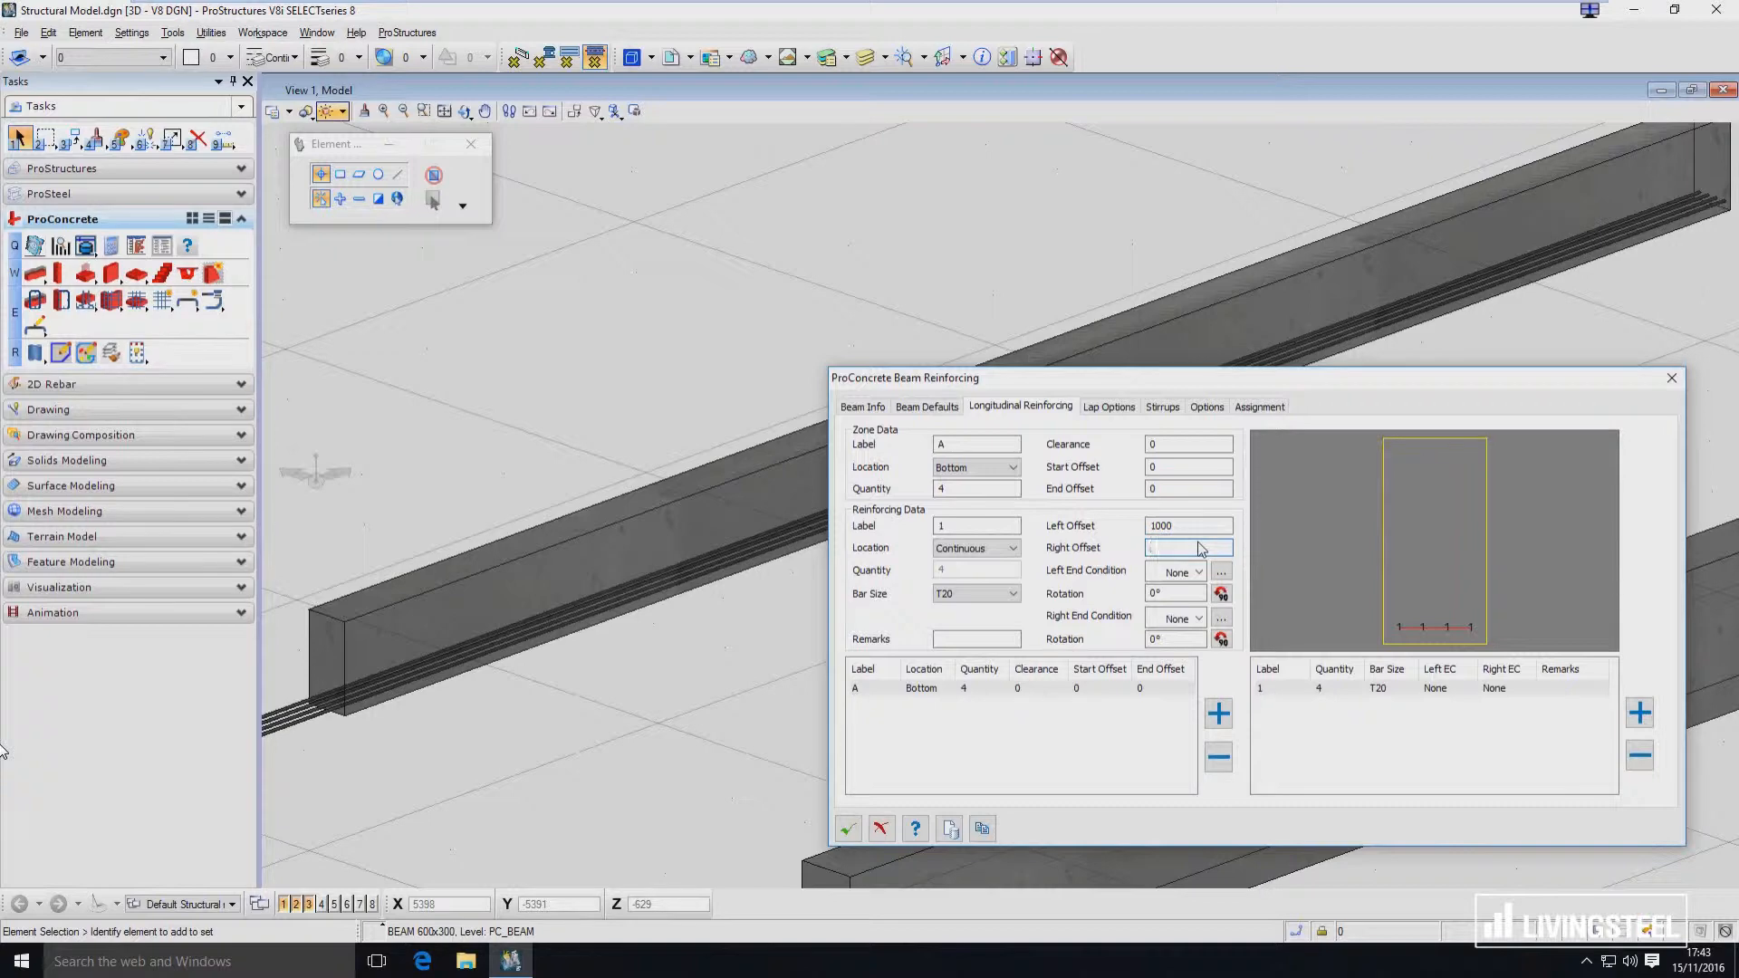
{"action": "scroll", "coordinate": [569, 404], "scroll_direction": "down", "scroll_amount": 2}
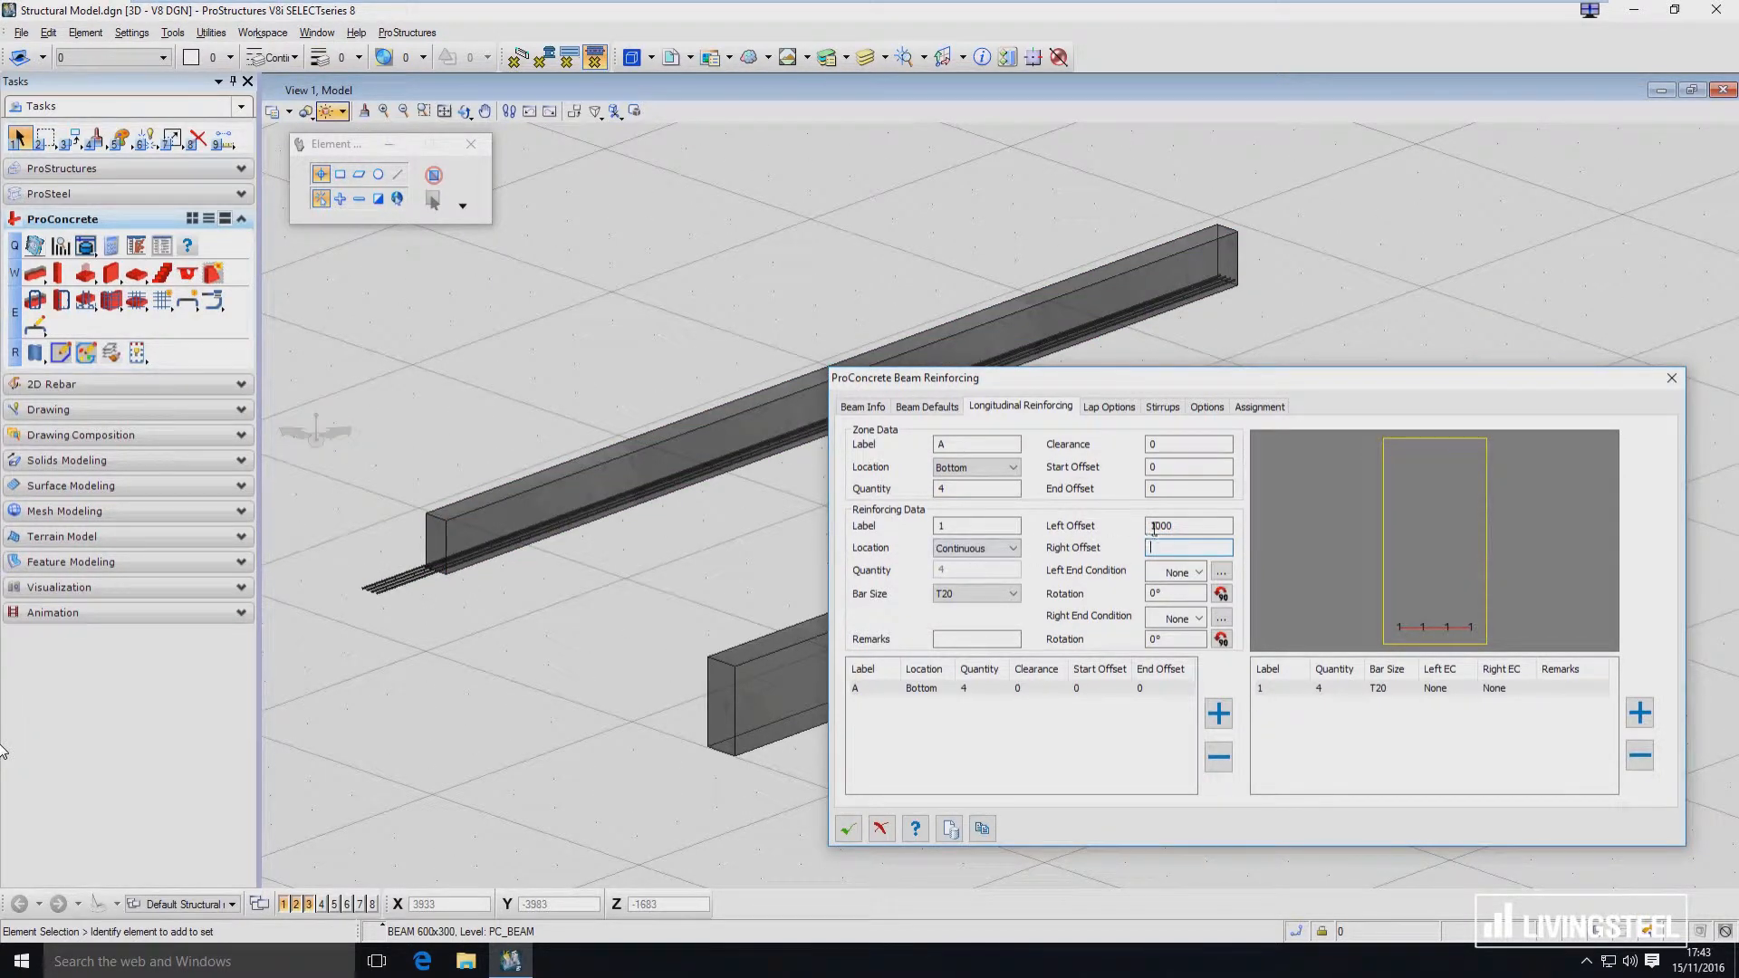
Set both the left and right offsets of bar 1 to -1000.
{"action": "left_click", "coordinate": [1150, 525]}
{"action": "type", "text": "-"}
{"action": "key", "text": "Tab"}
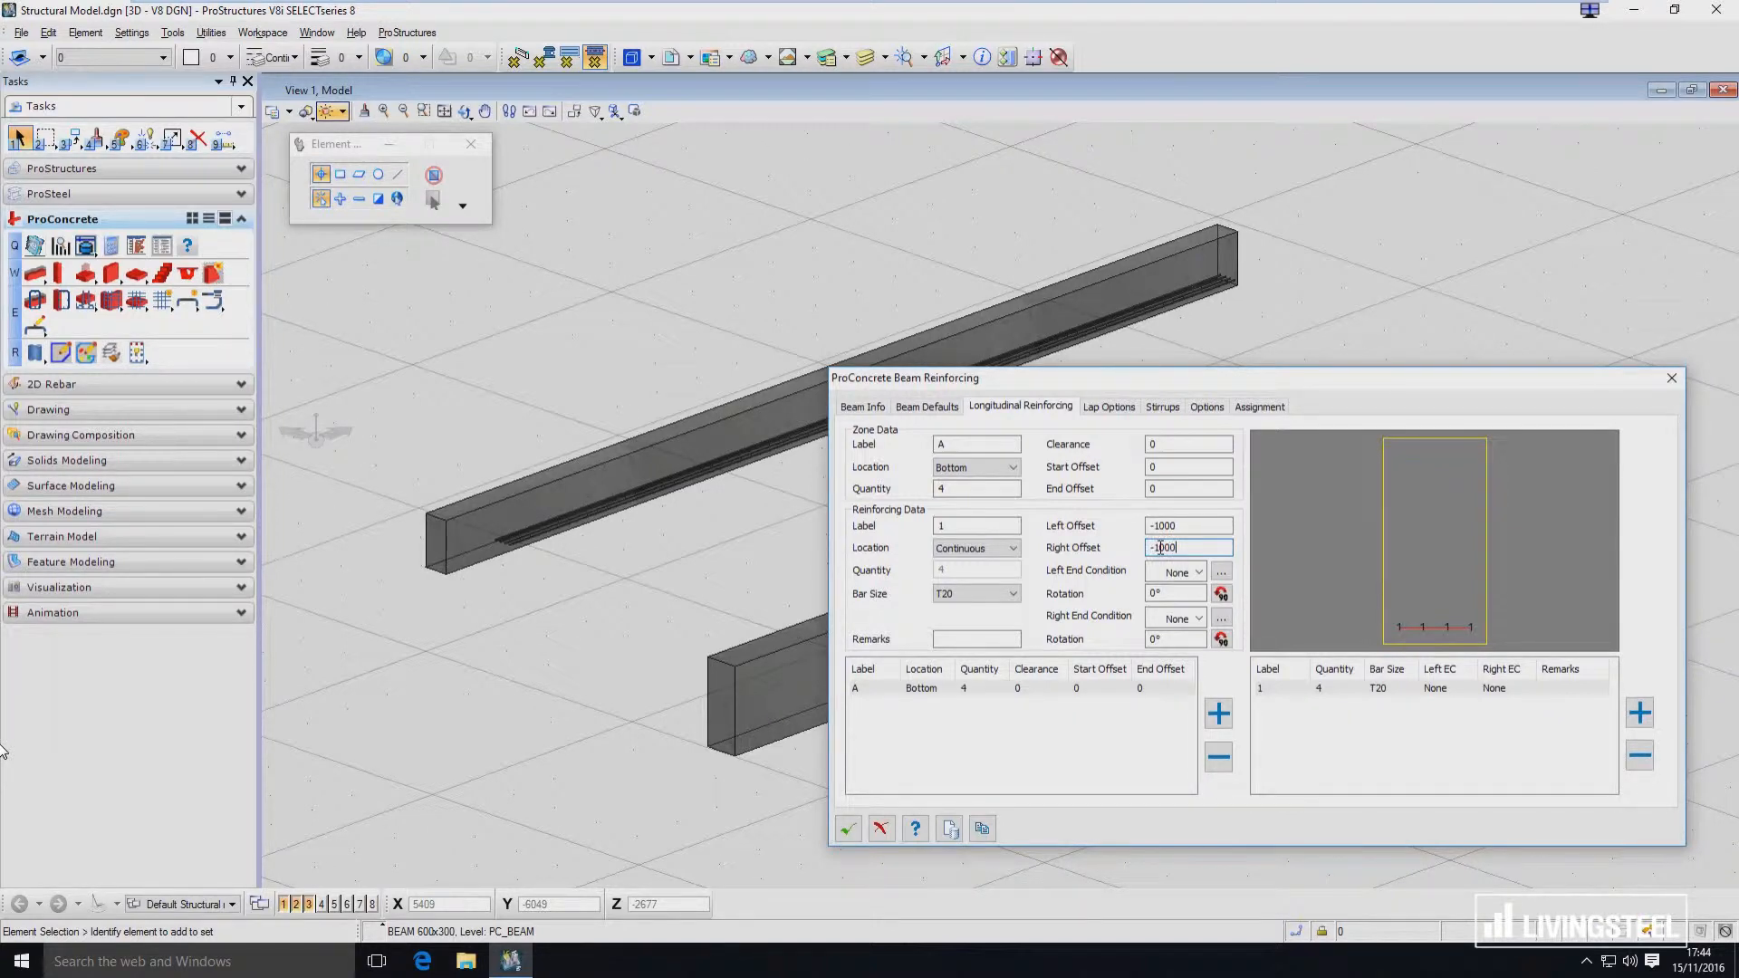
{"action": "key", "text": "Tab"}
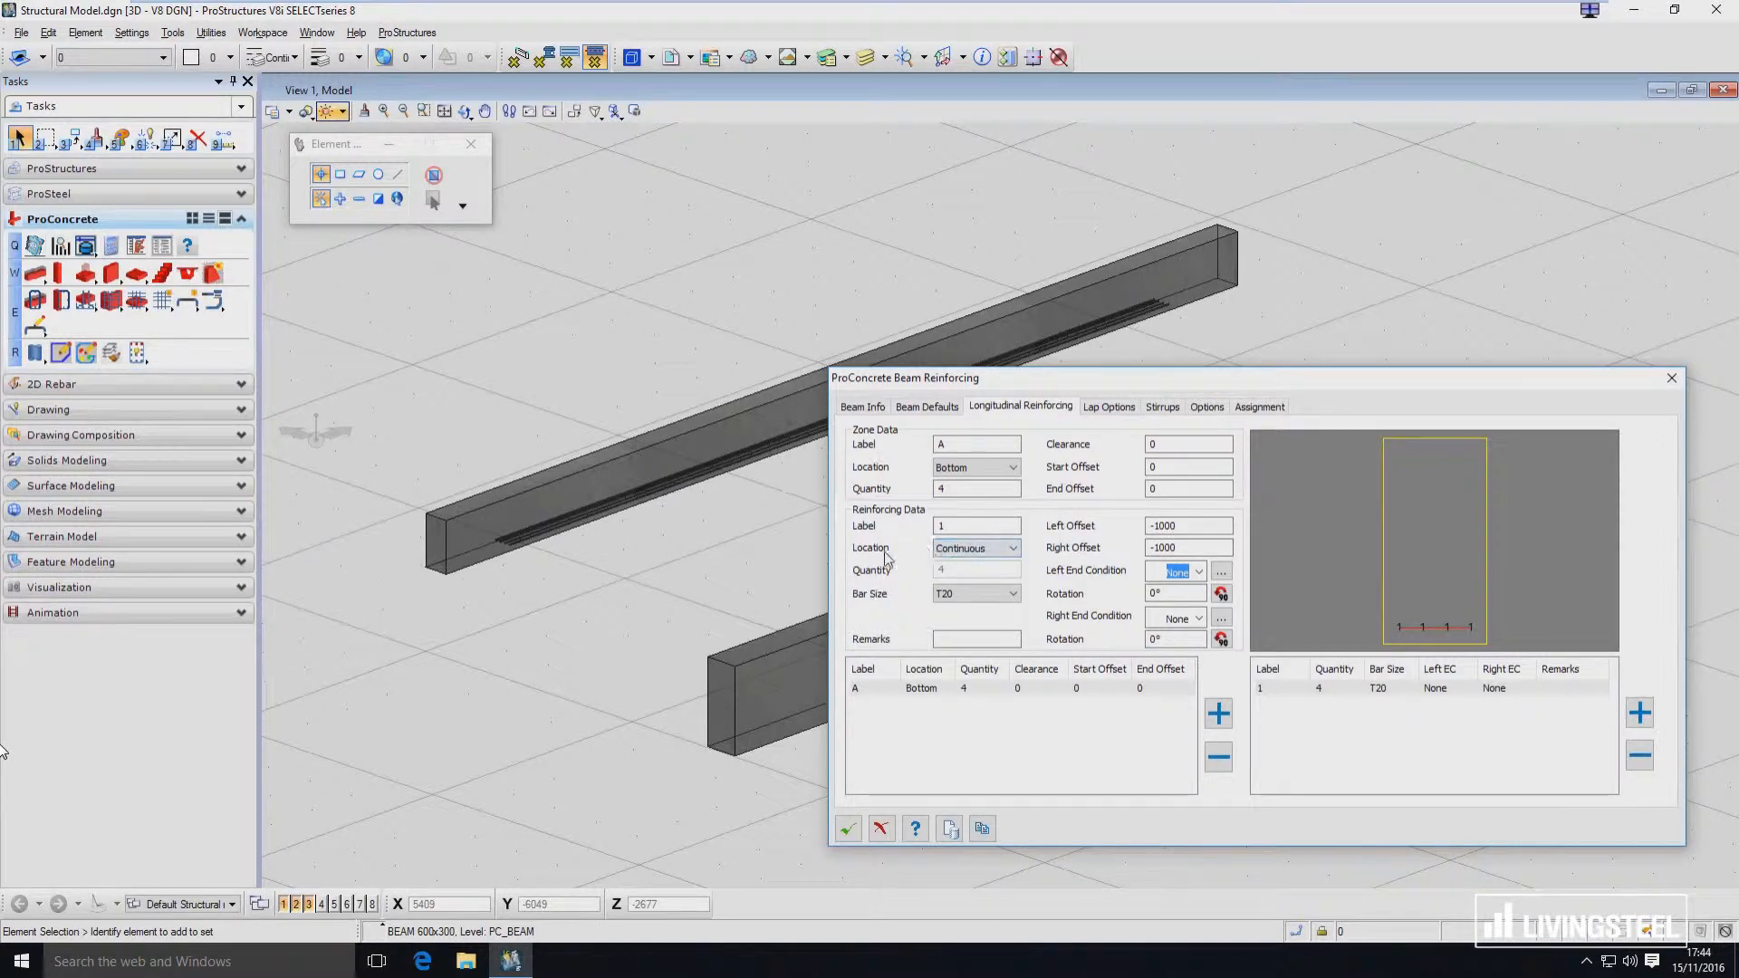
Try the Left location for bar 1, followed by the Right location.
{"action": "left_click", "coordinate": [953, 549]}
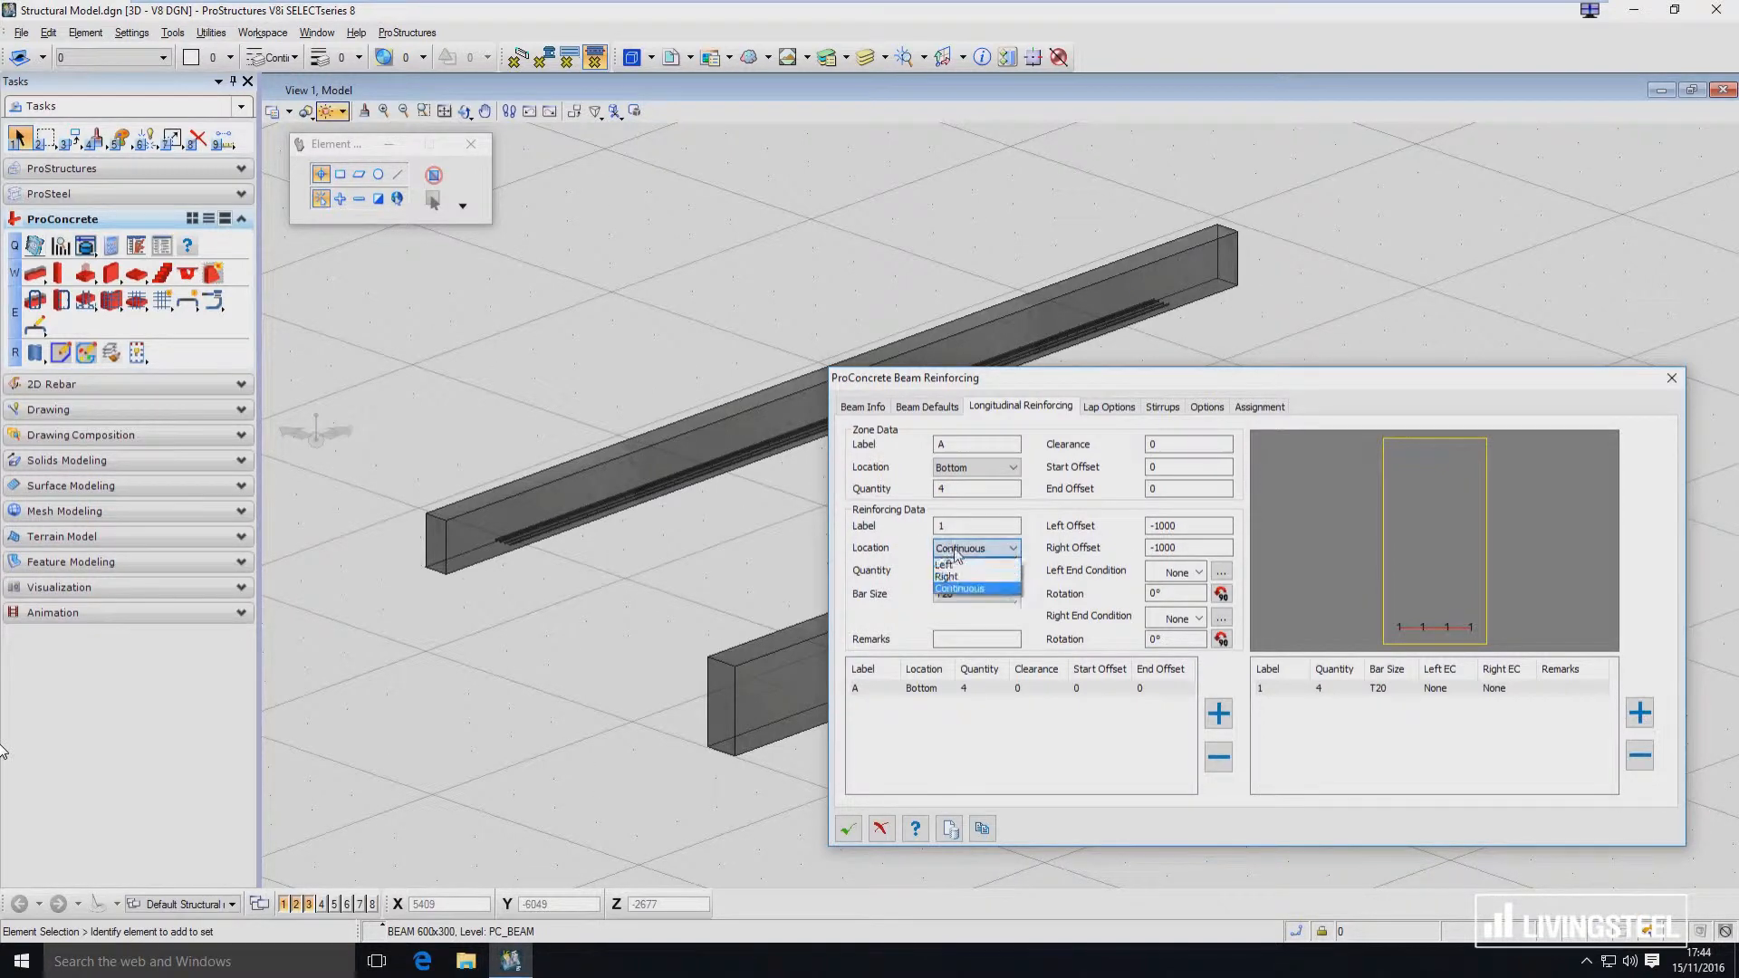
{"action": "left_click", "coordinate": [965, 567]}
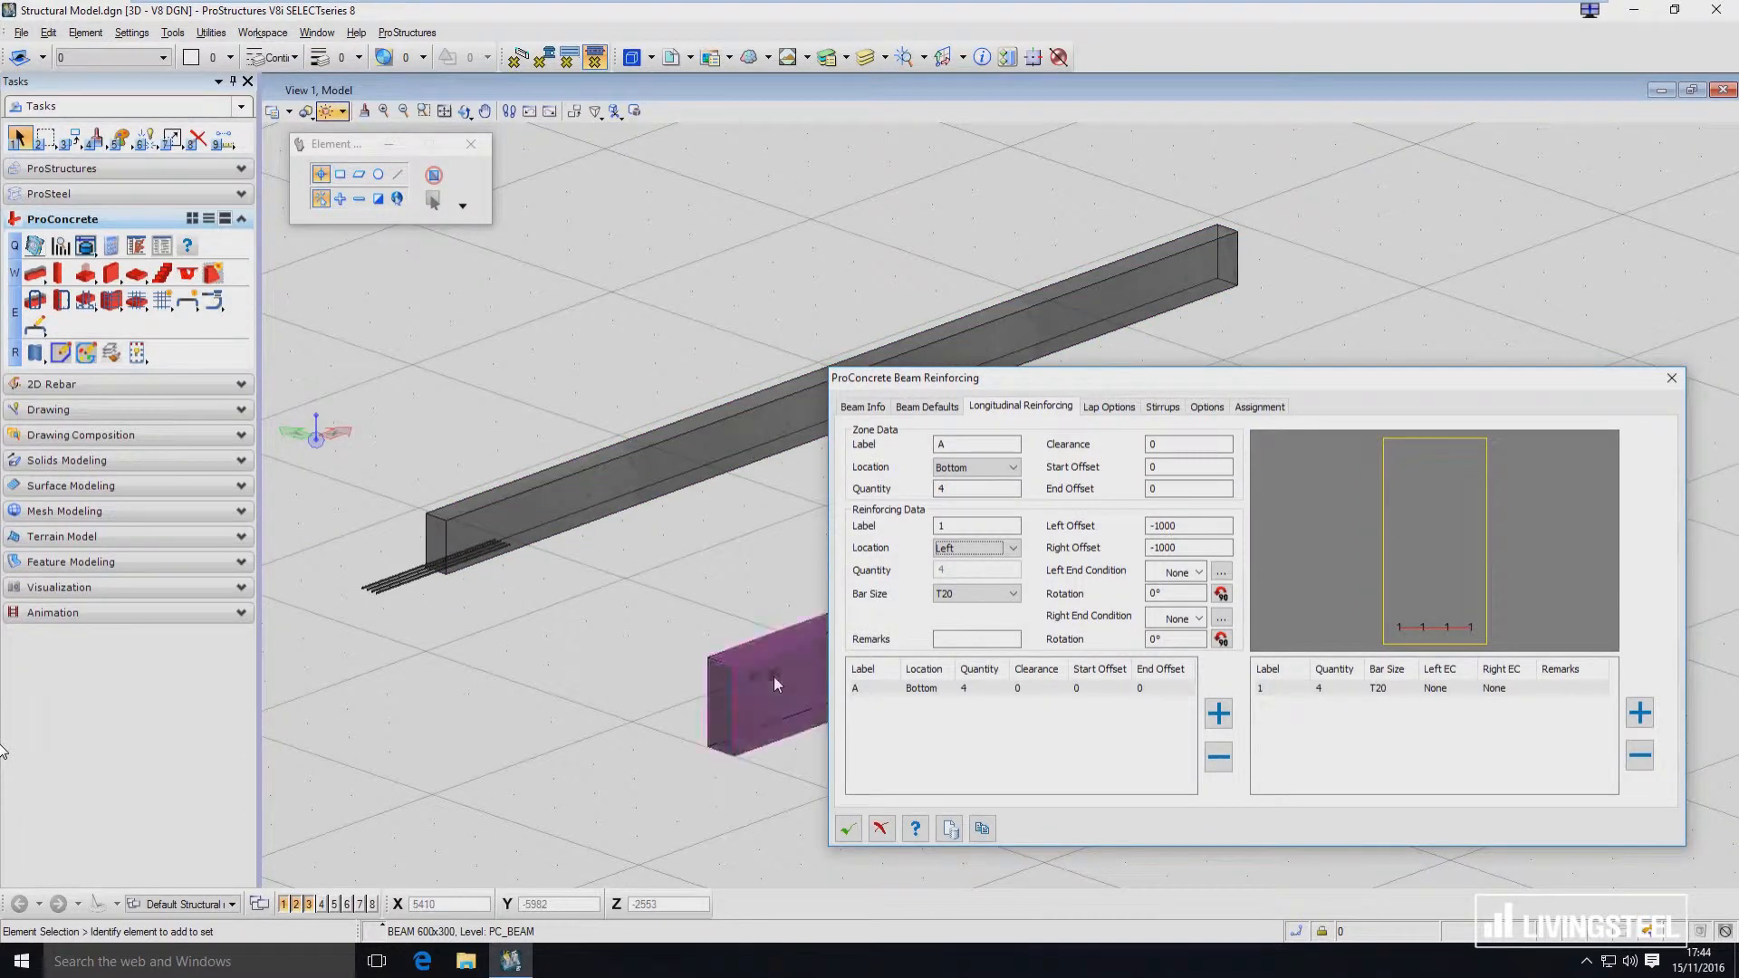
{"action": "left_click", "coordinate": [992, 548]}
{"action": "left_click", "coordinate": [983, 581]}
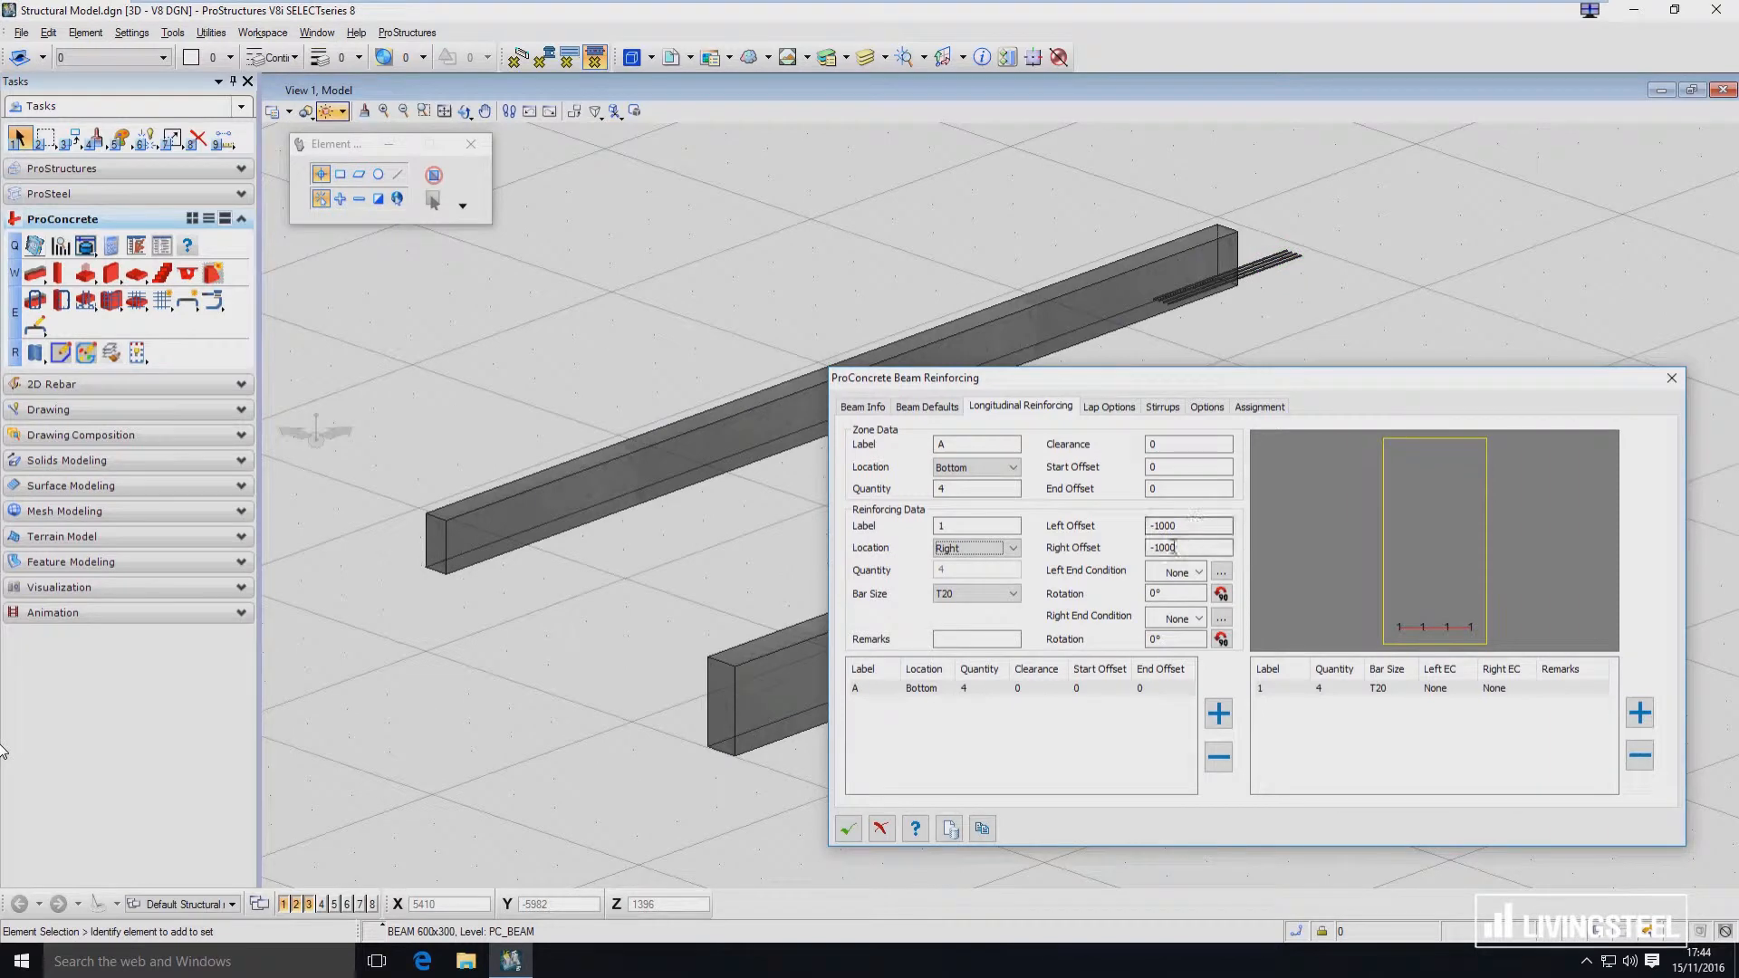
Set the left offset of the right-located bar 1 to 4000 and move the dialog clear of the beam.
{"action": "key", "text": "Tab"}
{"action": "type", "text": "4000"}
{"action": "key", "text": "Tab"}
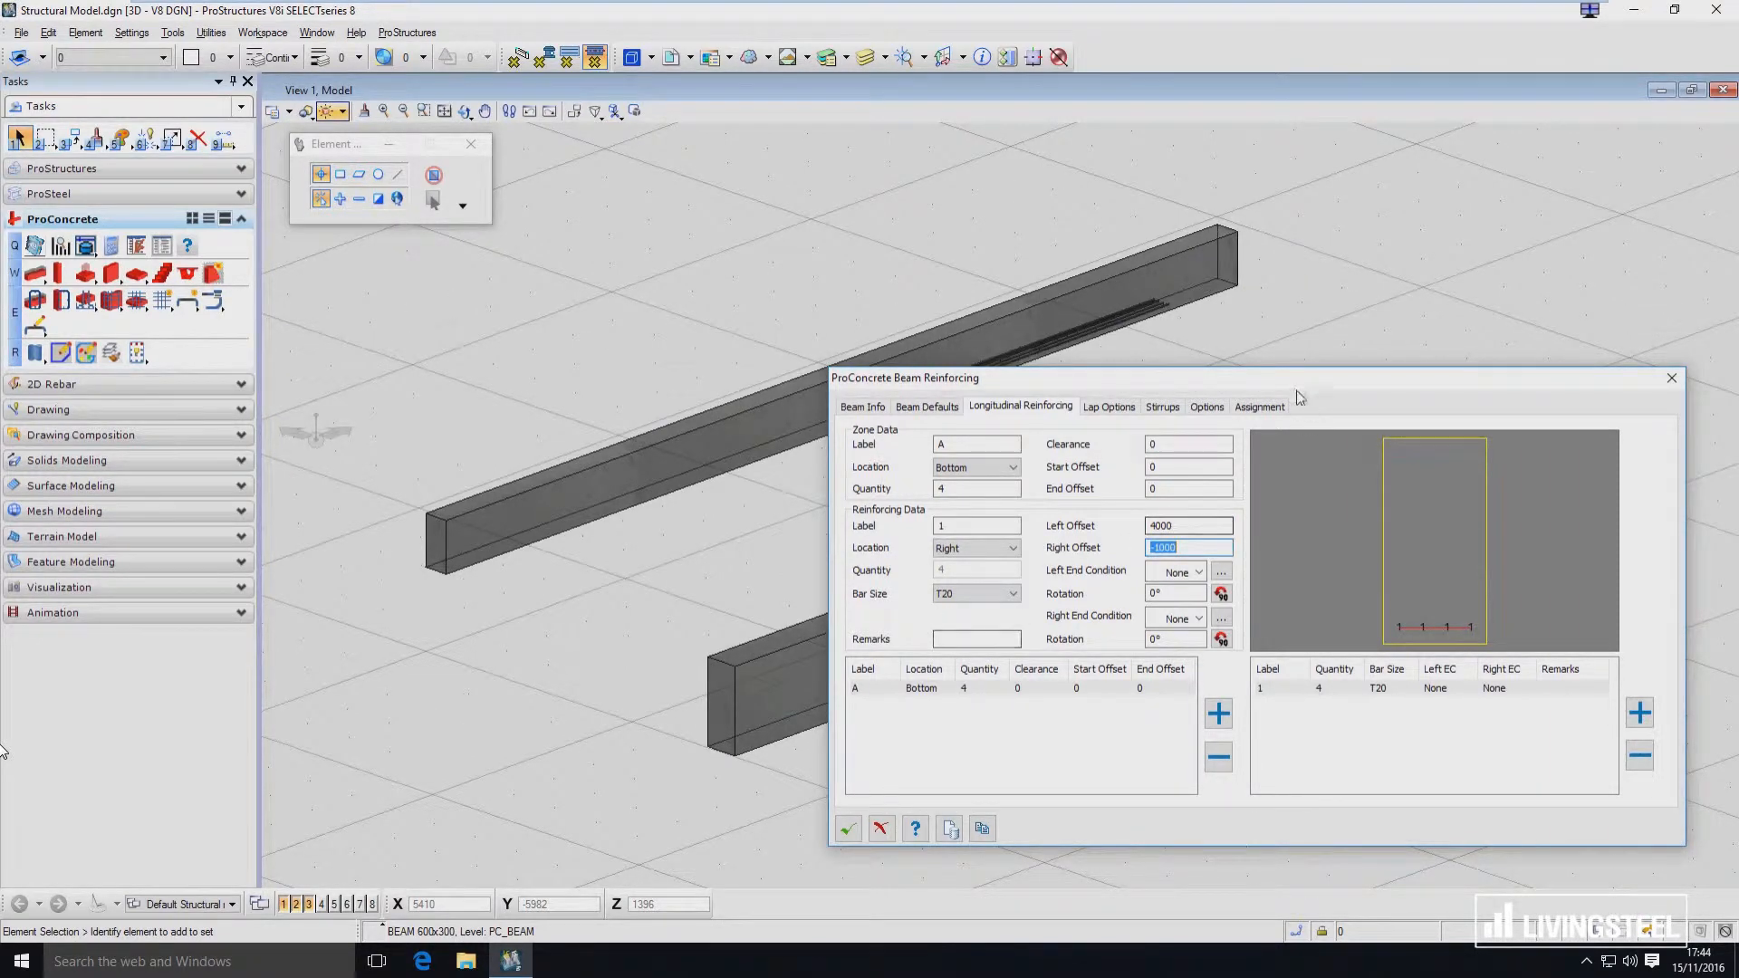
{"action": "left_click_drag", "start_coordinate": [1297, 384], "coordinate": [1261, 458]}
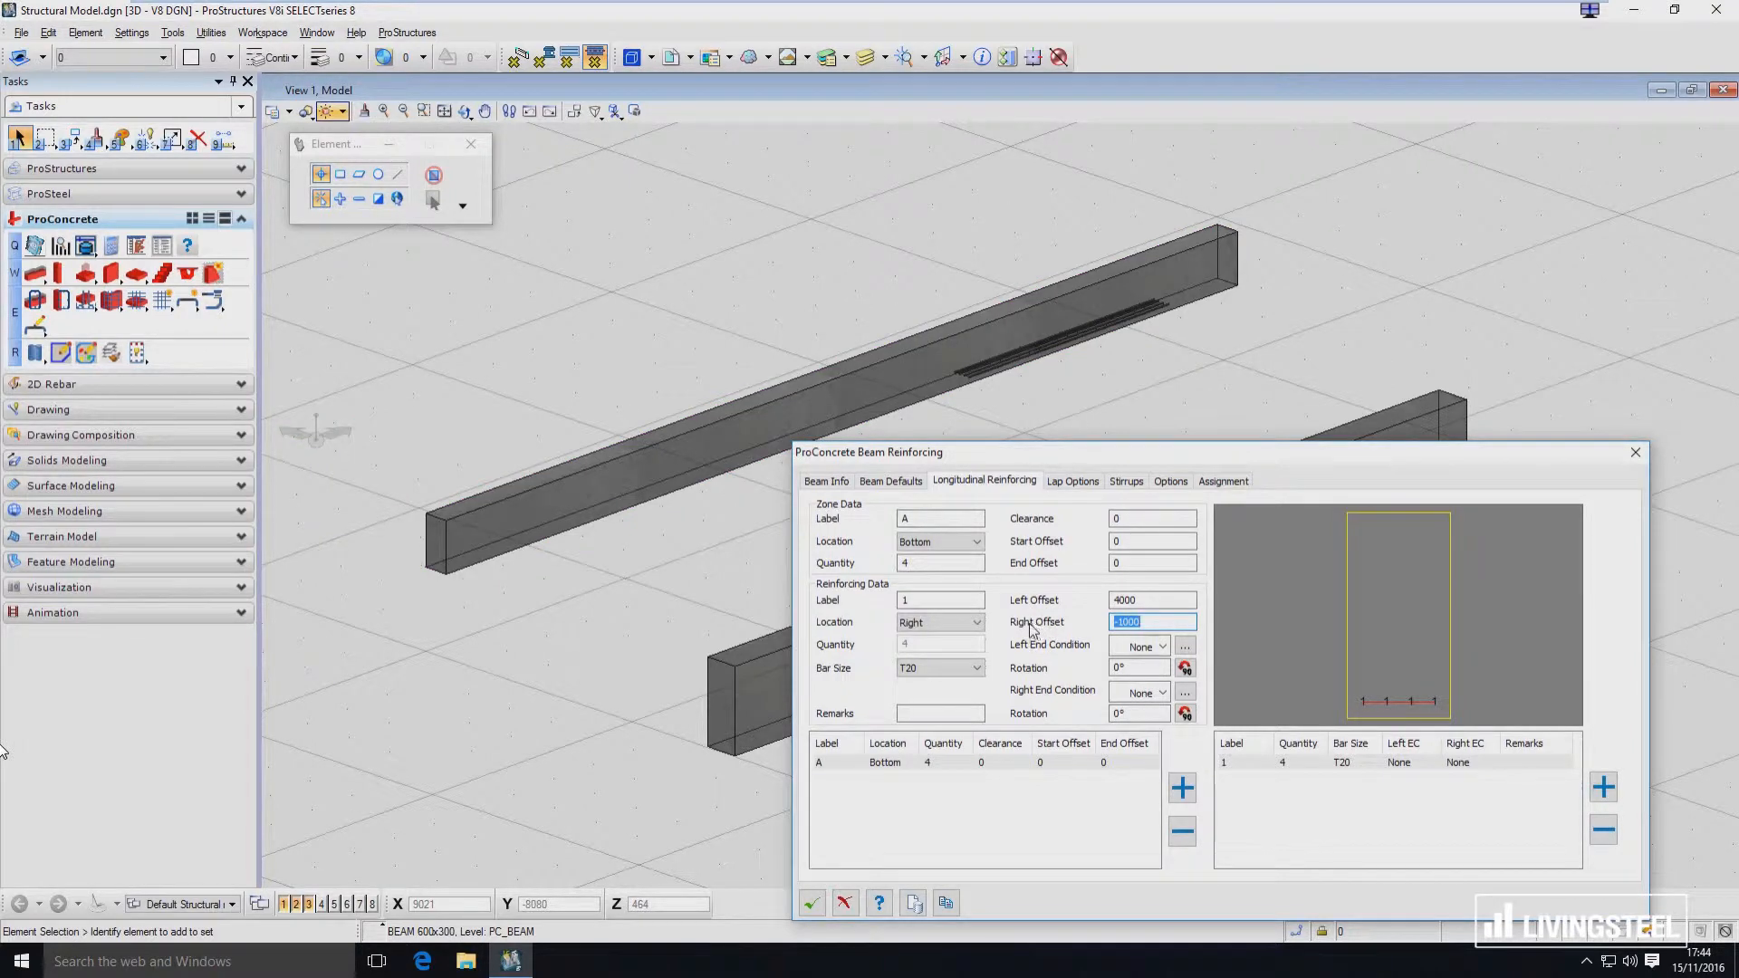
Set bar 1's location back to Continuous, with left and right offsets of -50.
{"action": "left_click", "coordinate": [966, 629]}
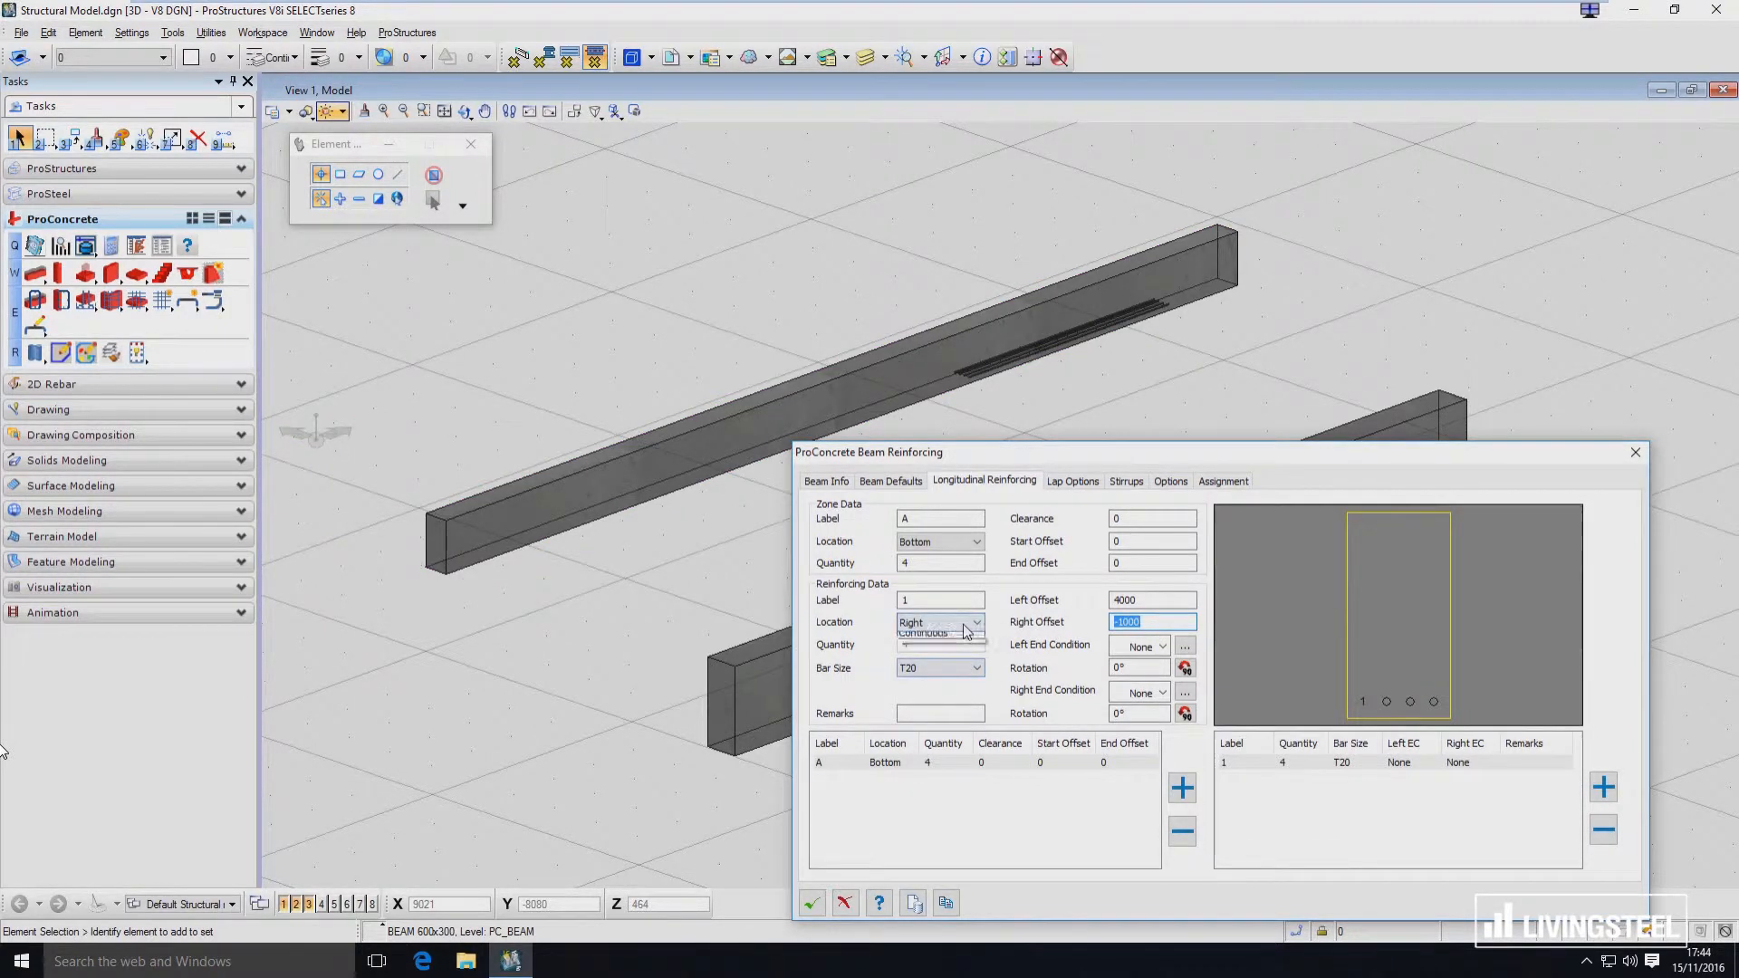
{"action": "left_click", "coordinate": [962, 669]}
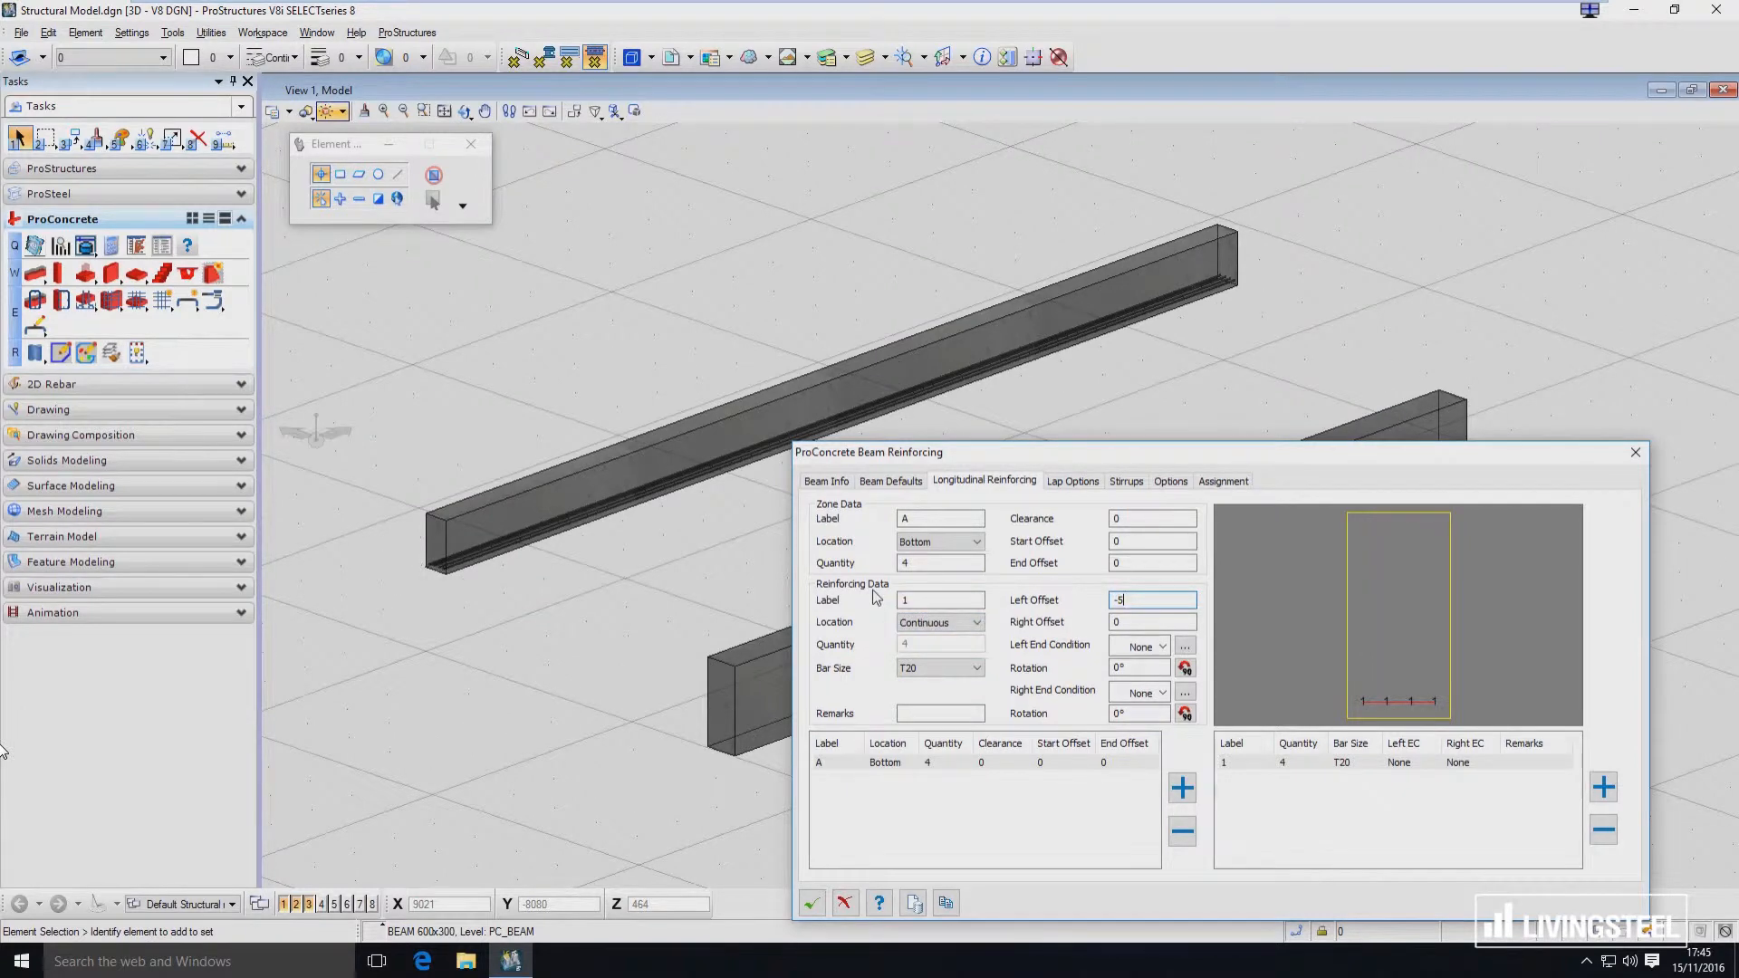
{"action": "type", "text": "0"}
{"action": "key", "text": "Tab"}
{"action": "key", "text": "Tab"}
Add longitudinal reinforcing zone B at the Top location with a quantity of 2 bars.
{"action": "left_click", "coordinate": [1182, 788]}
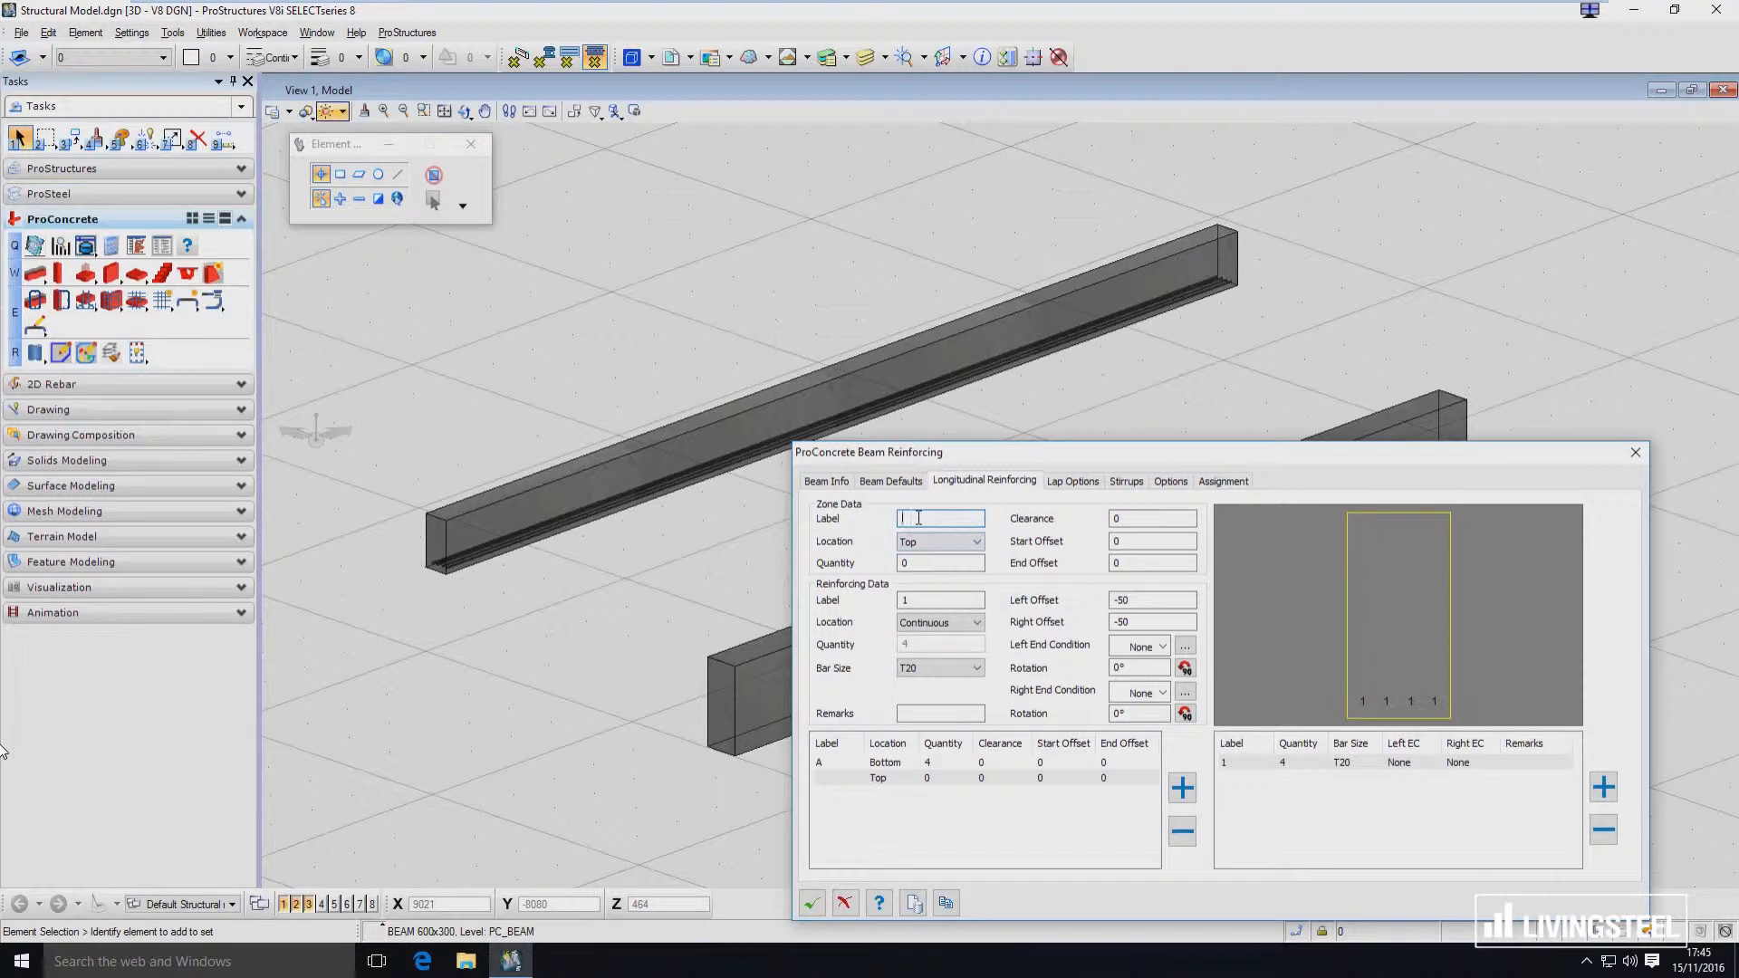
{"action": "type", "text": "B"}
{"action": "left_click", "coordinate": [935, 542]}
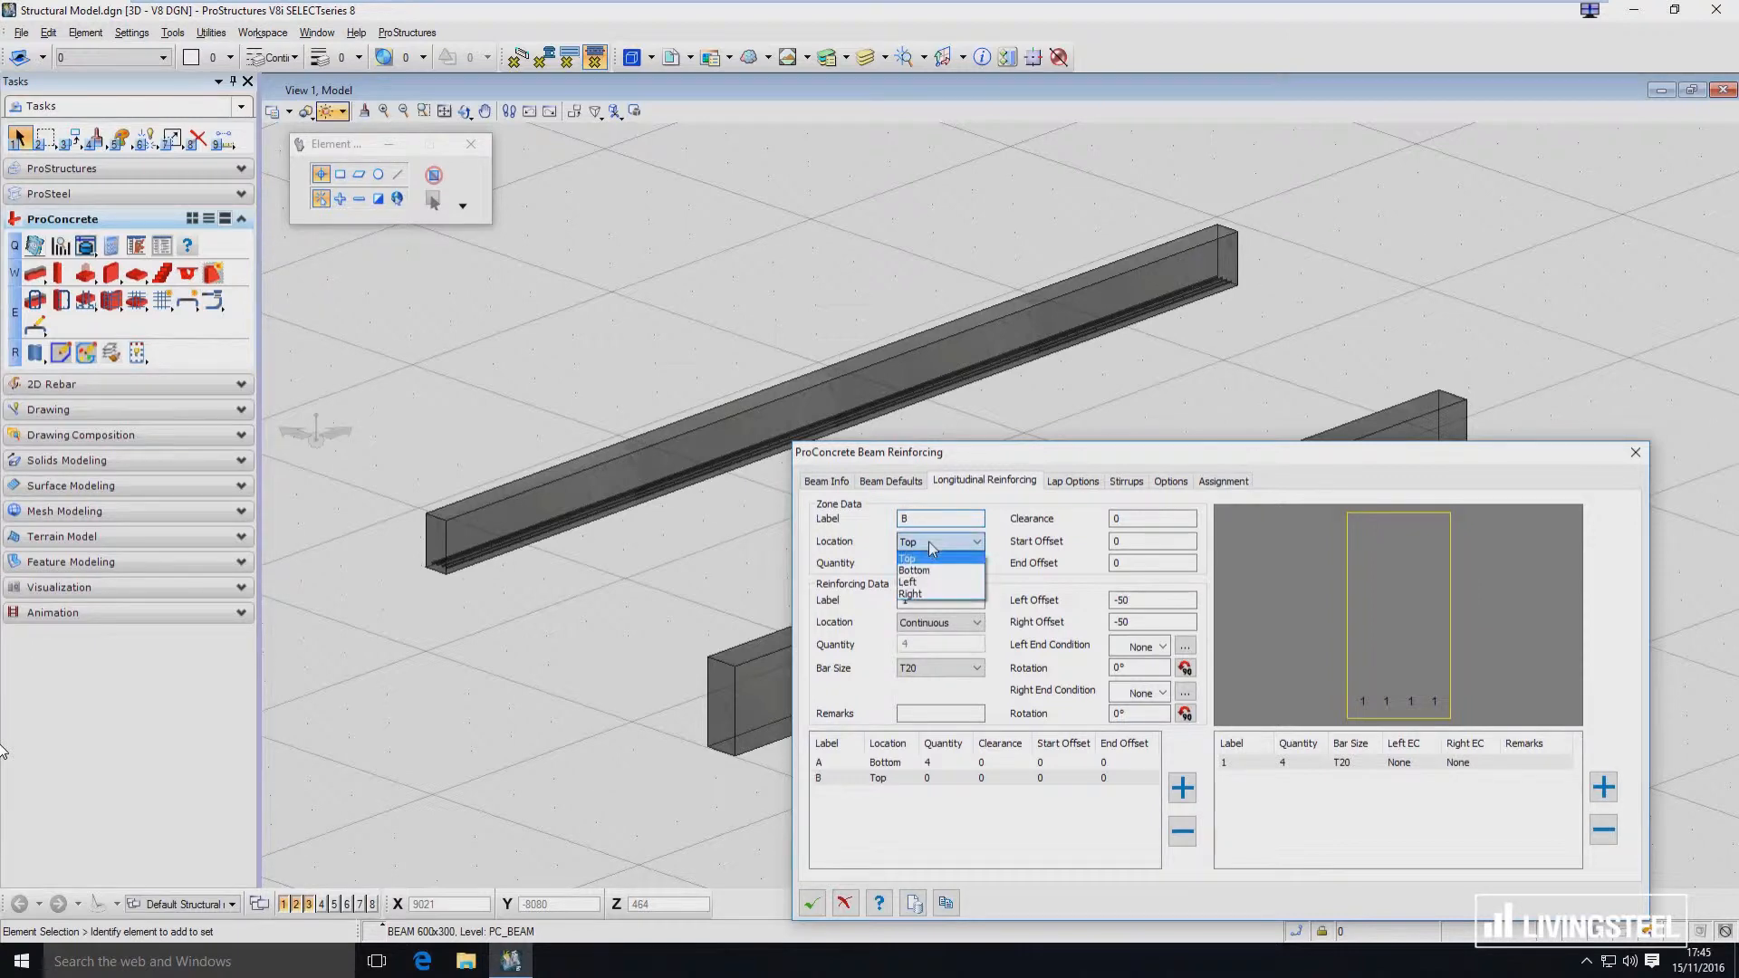
{"action": "left_click", "coordinate": [929, 559]}
{"action": "key", "text": "Tab"}
{"action": "type", "text": "2"}
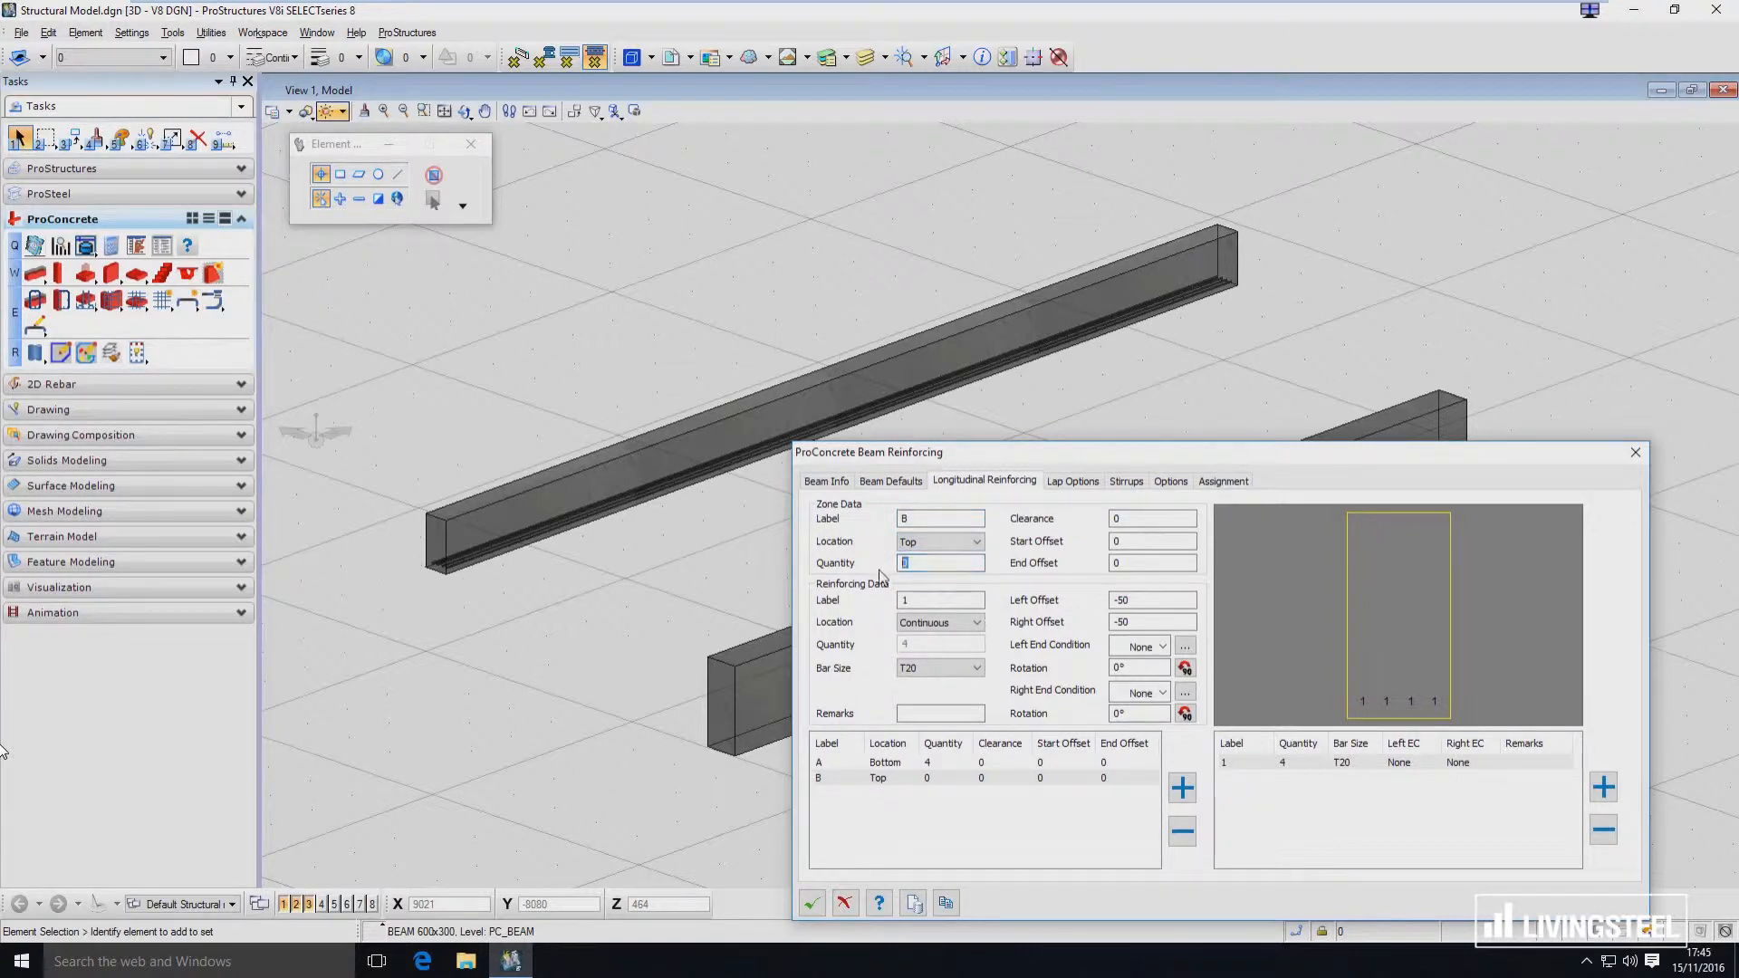
{"action": "left_click", "coordinate": [943, 519]}
Add a reinforcing bar entry labelled 2 to zone B, with Continuous location and bar size T16.
{"action": "left_click", "coordinate": [1604, 787]}
{"action": "left_click", "coordinate": [949, 624]}
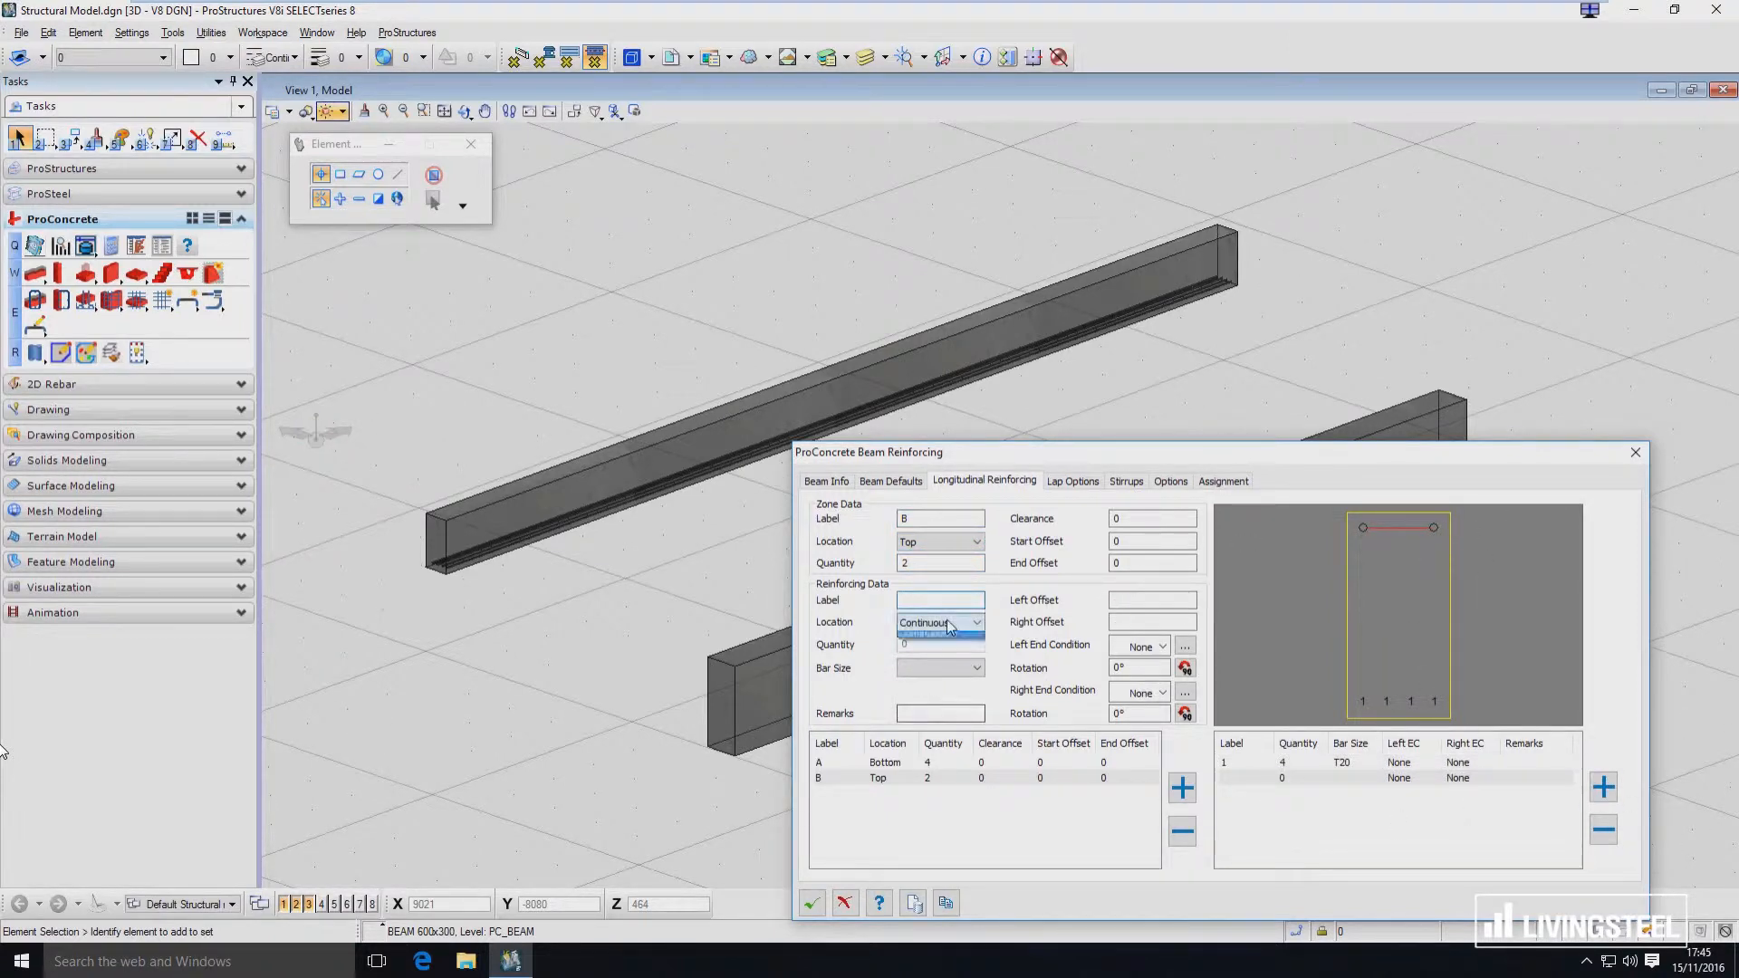
{"action": "left_click", "coordinate": [933, 636]}
{"action": "left_click", "coordinate": [952, 600]}
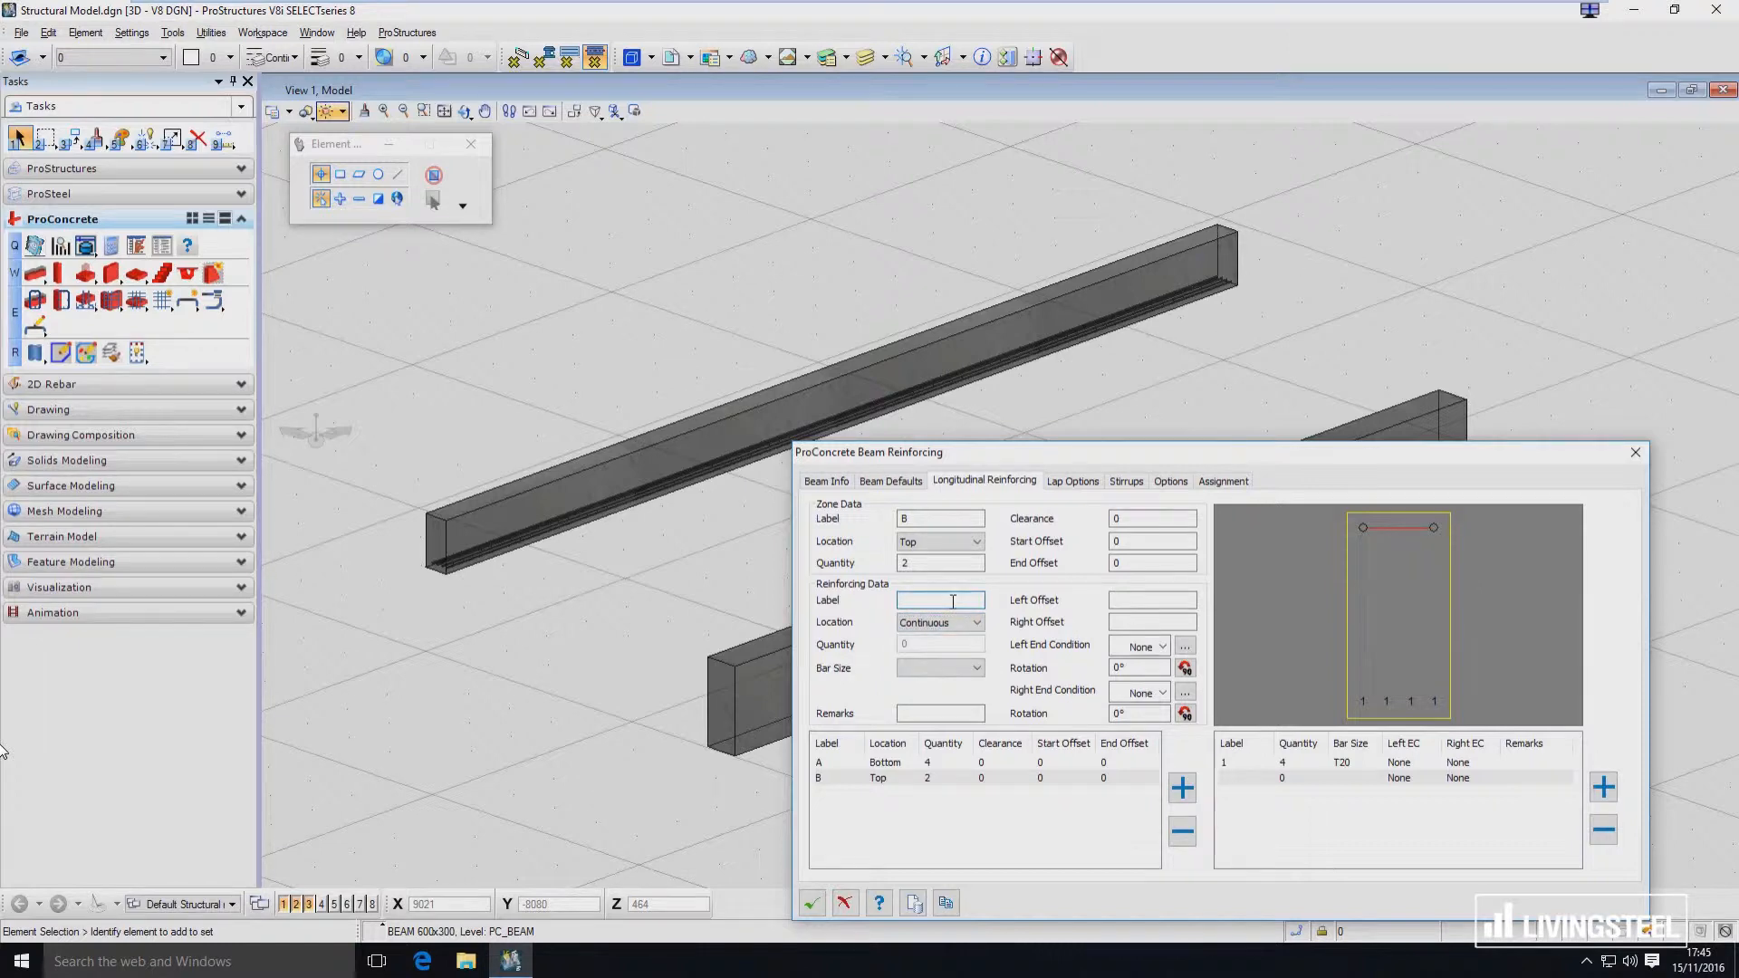
{"action": "type", "text": "2"}
{"action": "left_click", "coordinate": [950, 670]}
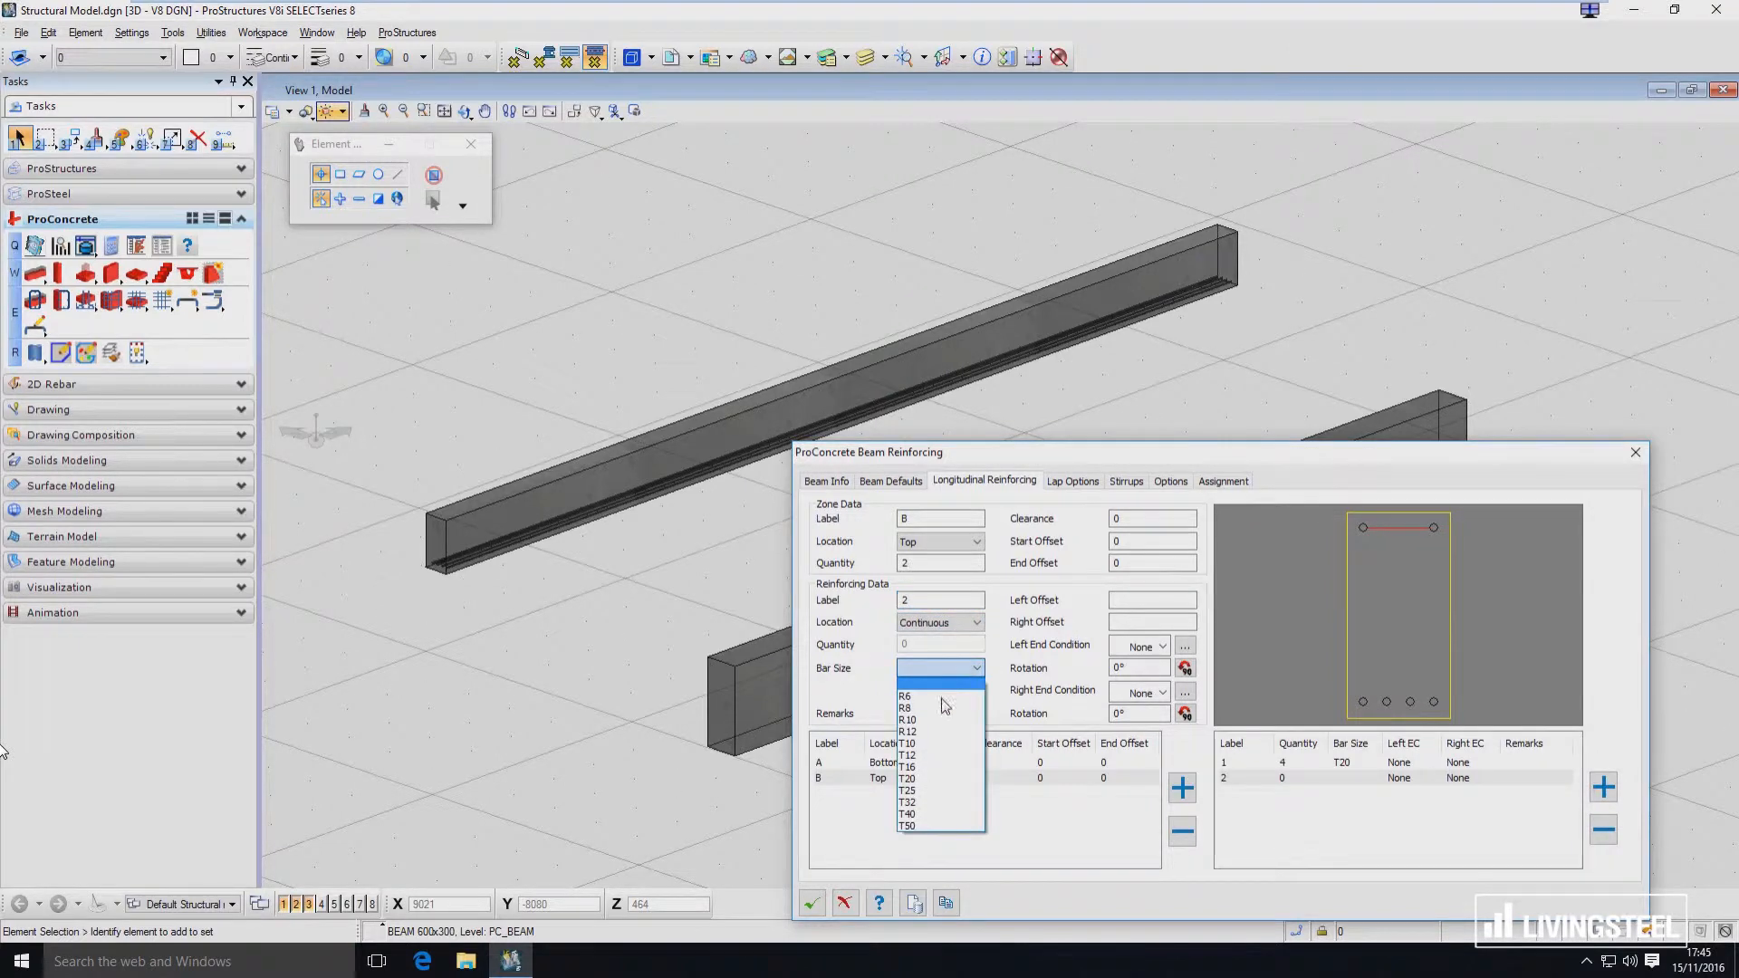
{"action": "left_click", "coordinate": [941, 766]}
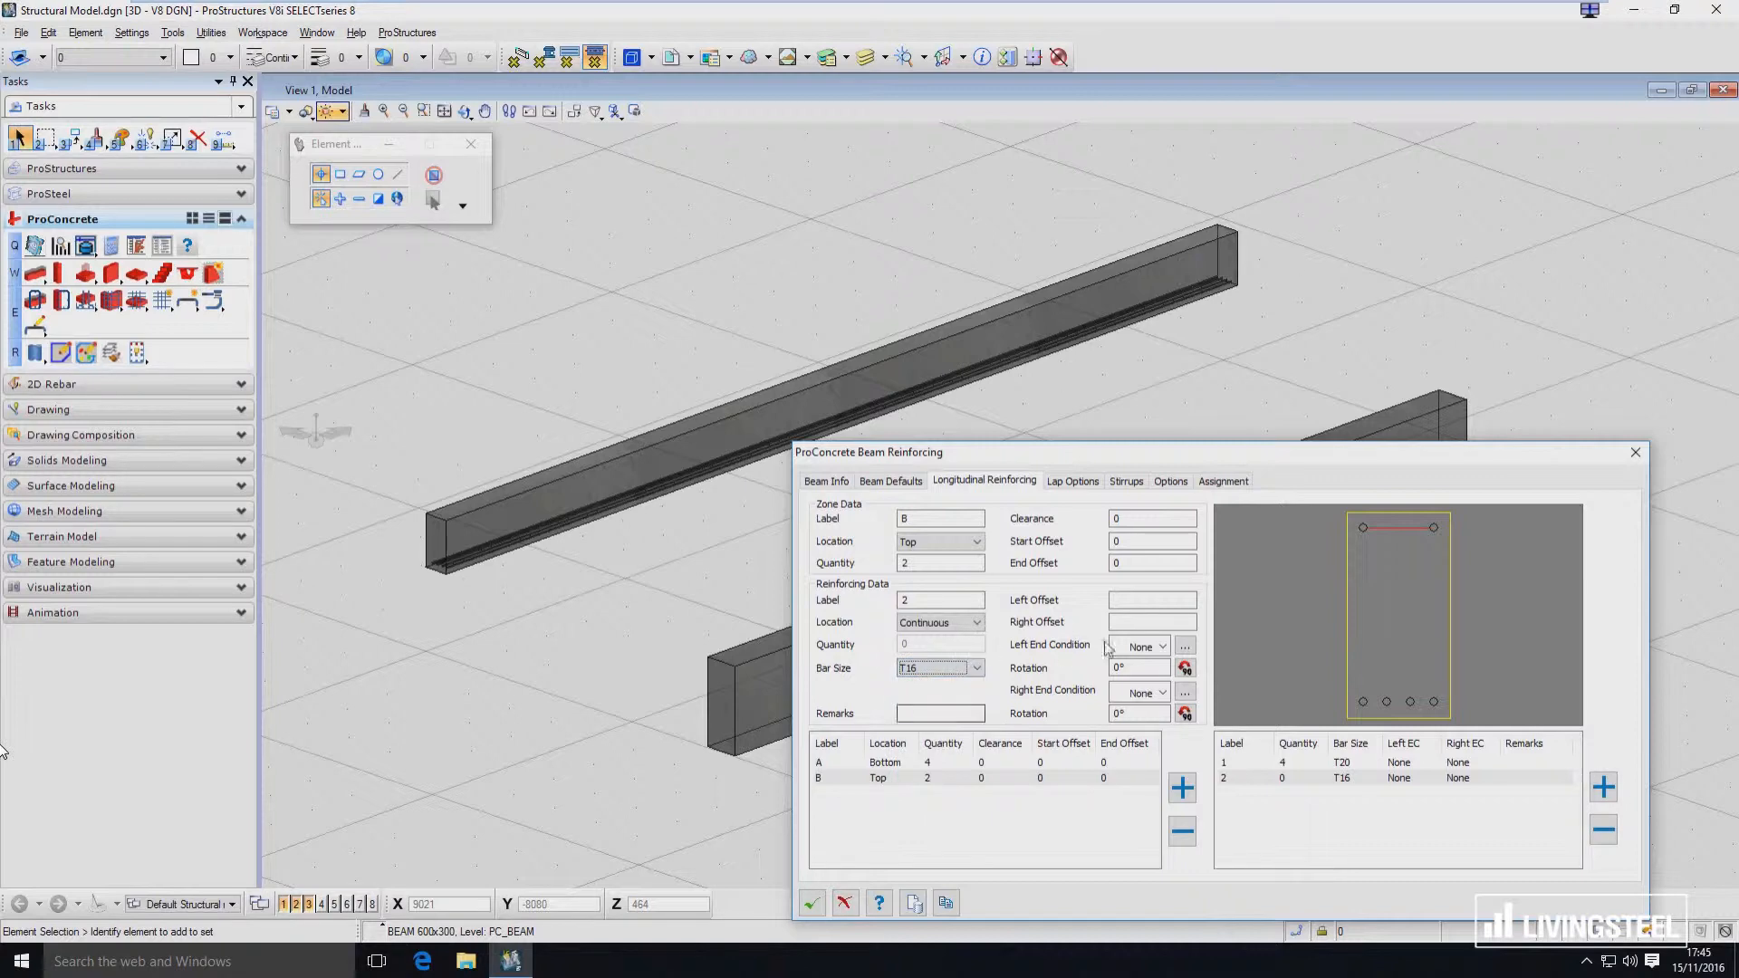
Assign bar 2 to both top corner positions in the beam cross-section.
{"action": "left_click", "coordinate": [1361, 528]}
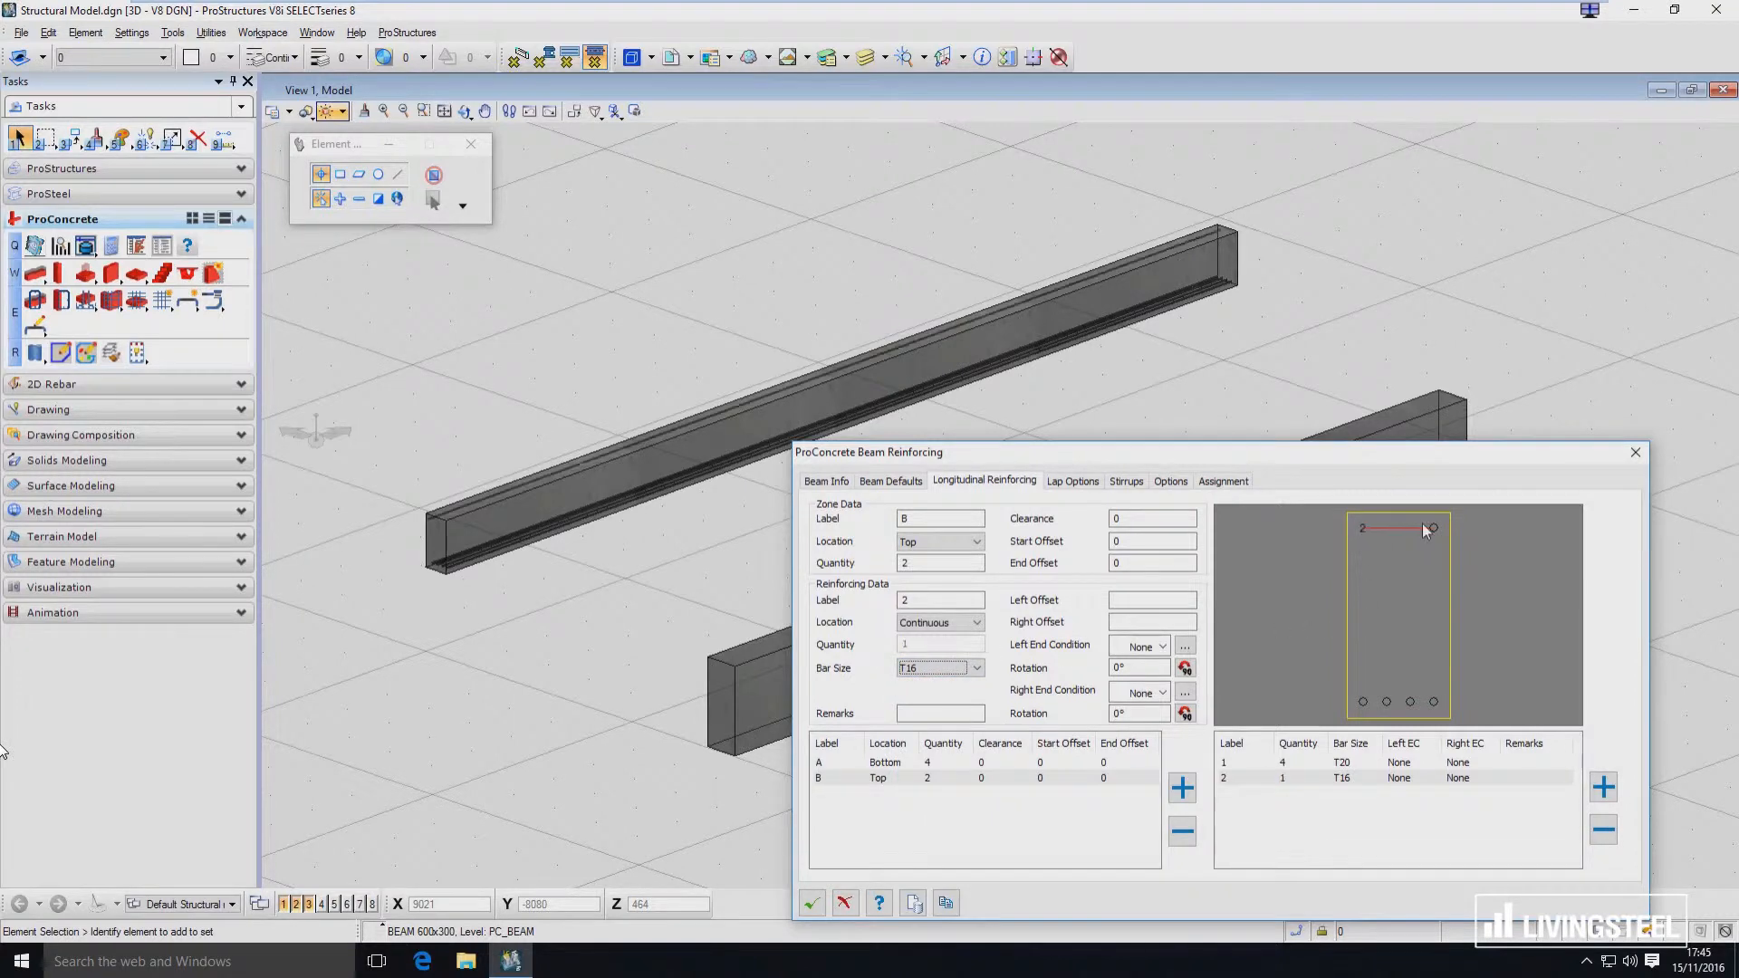
{"action": "left_click", "coordinate": [1434, 528]}
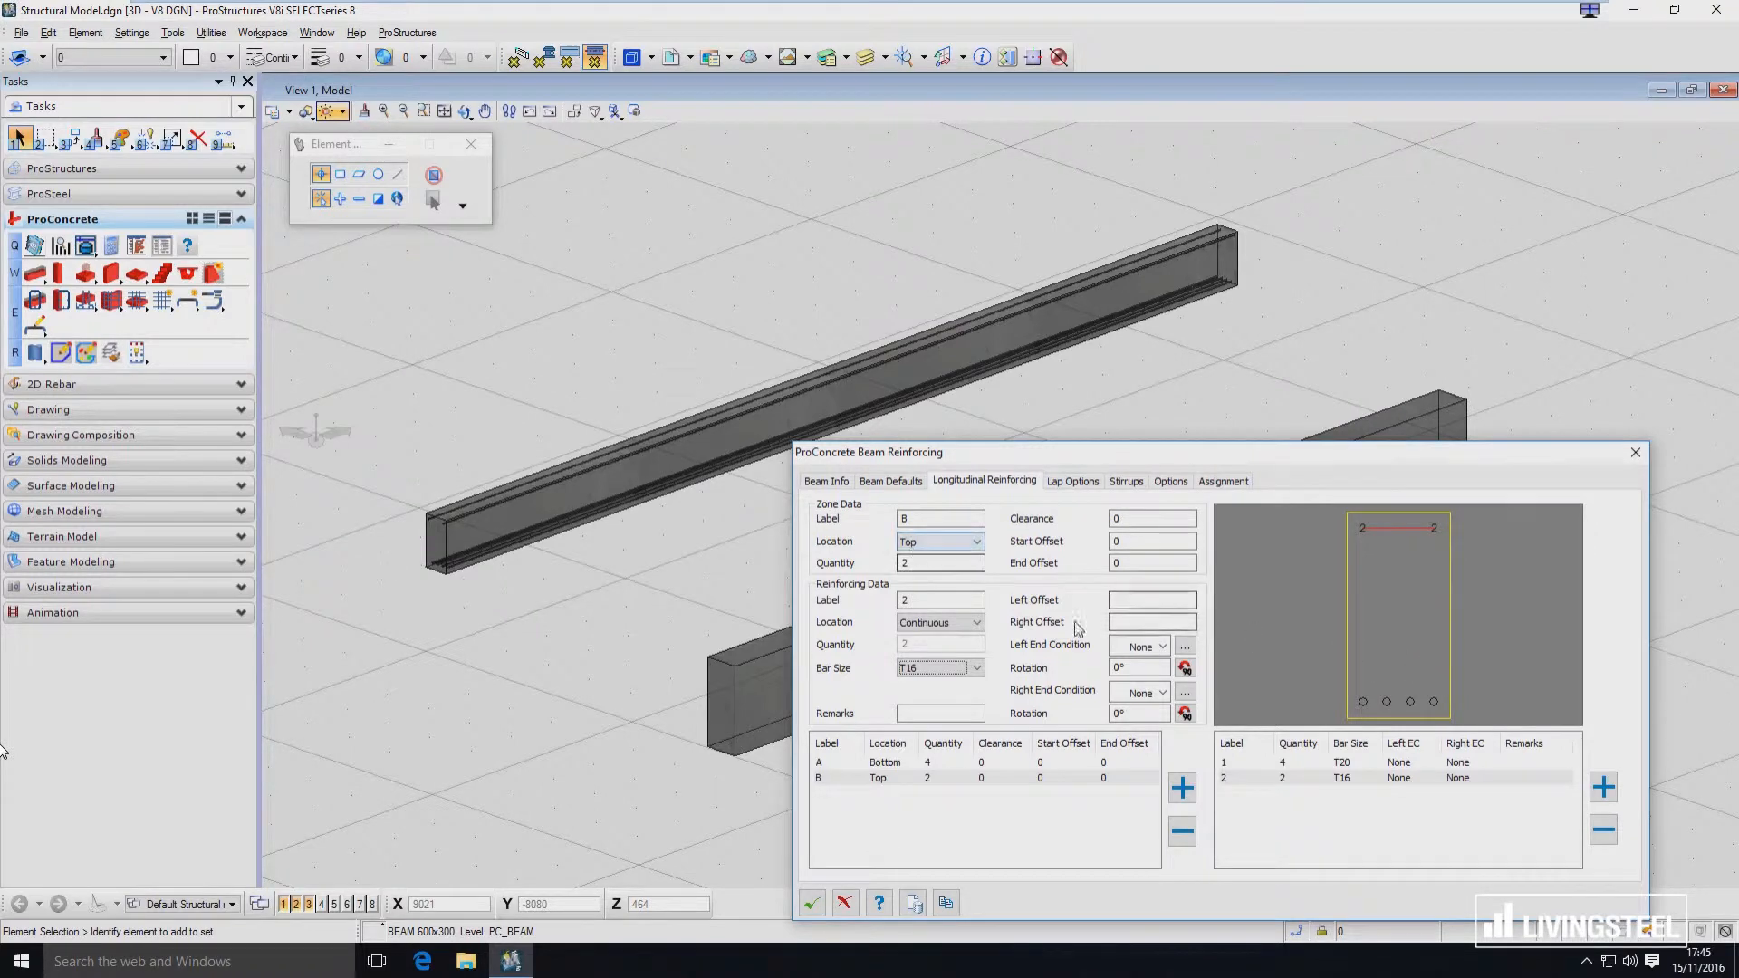
Add longitudinal reinforcing zone C at the Left location with a quantity of 3 bars.
{"action": "left_click", "coordinate": [1182, 788]}
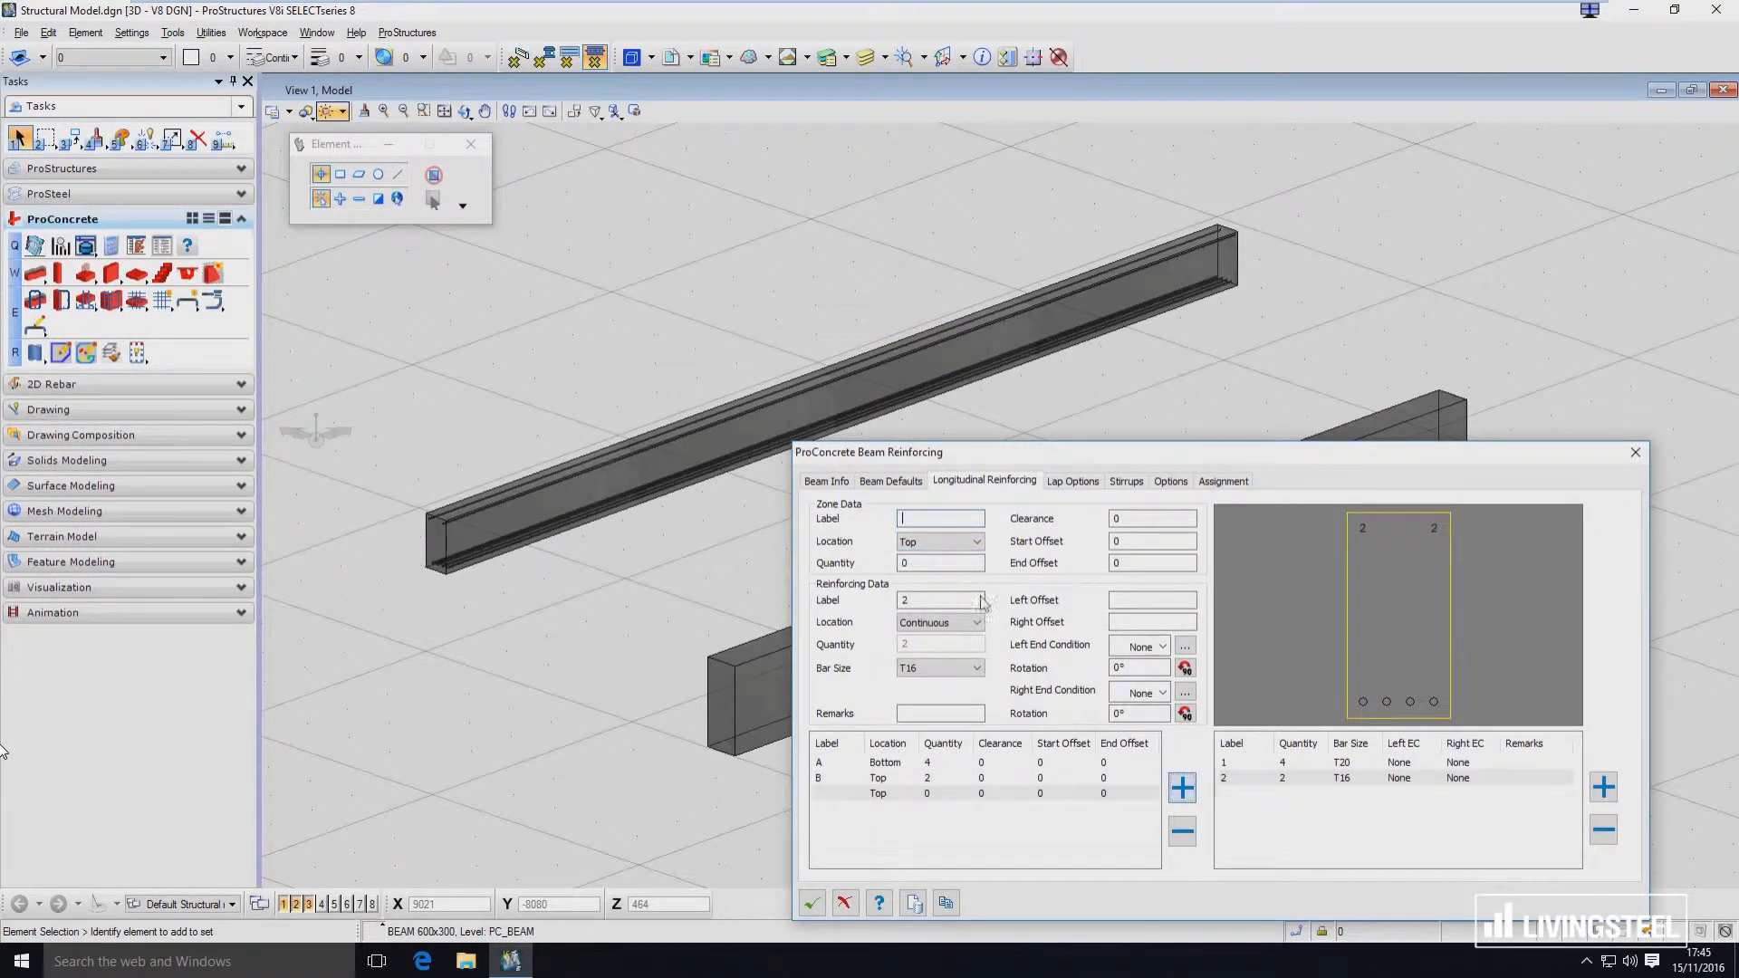
{"action": "type", "text": "C"}
{"action": "left_click", "coordinate": [945, 542]}
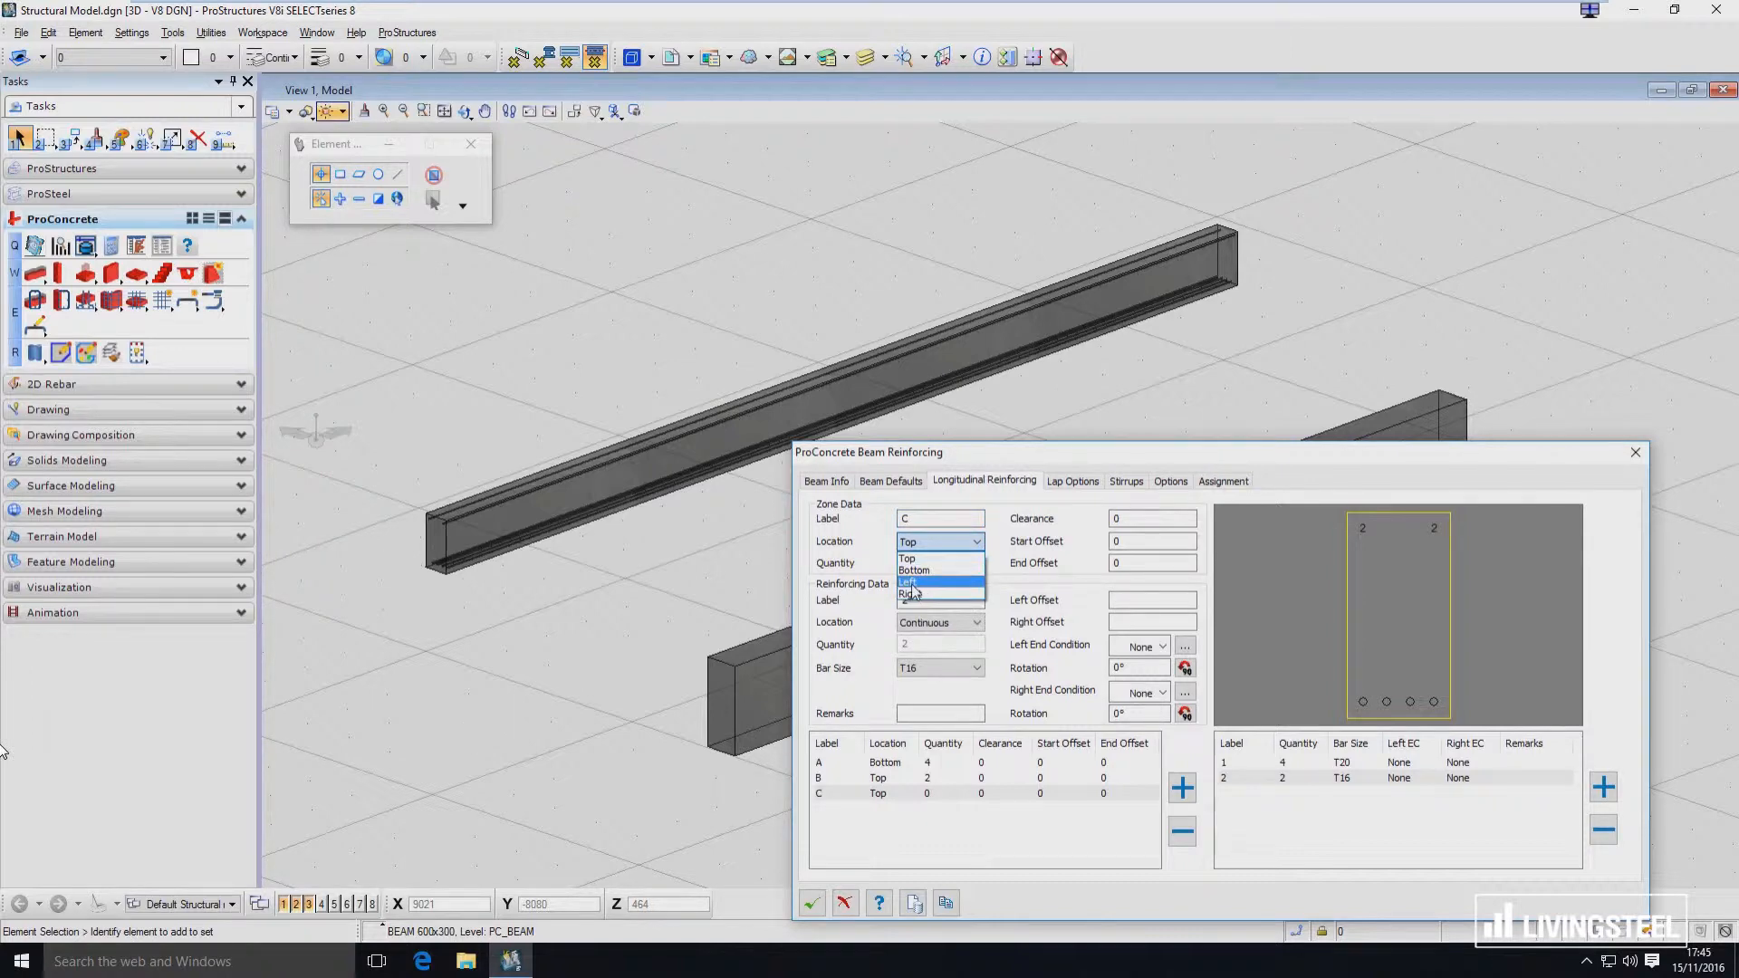
{"action": "left_click", "coordinate": [911, 583]}
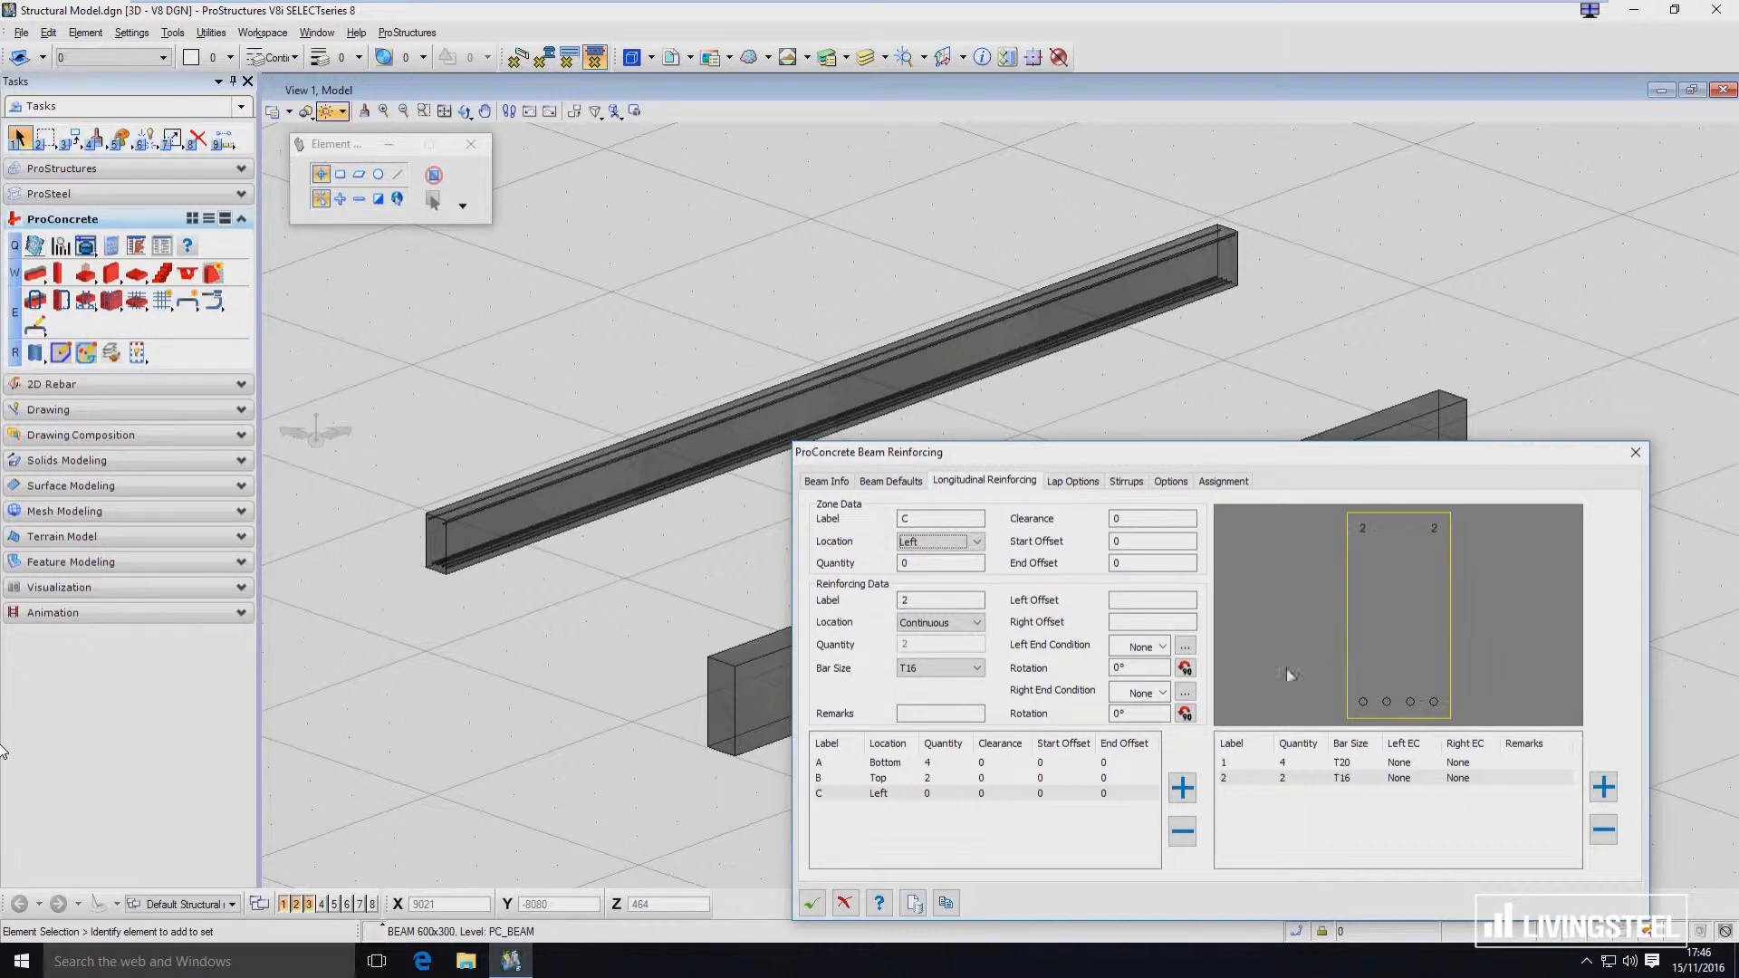
{"action": "left_click", "coordinate": [951, 565]}
{"action": "type", "text": "1"}
{"action": "left_click", "coordinate": [941, 518]}
{"action": "left_click_drag", "start_coordinate": [961, 564], "coordinate": [860, 572]}
{"action": "type", "text": "2"}
{"action": "left_click", "coordinate": [1168, 519]}
{"action": "left_click_drag", "start_coordinate": [958, 563], "coordinate": [818, 617]}
{"action": "key", "text": "Tab"}
Add continuous bar entry 3 with size T10 and assign it to the middle position of left zone C.
{"action": "left_click", "coordinate": [1602, 787]}
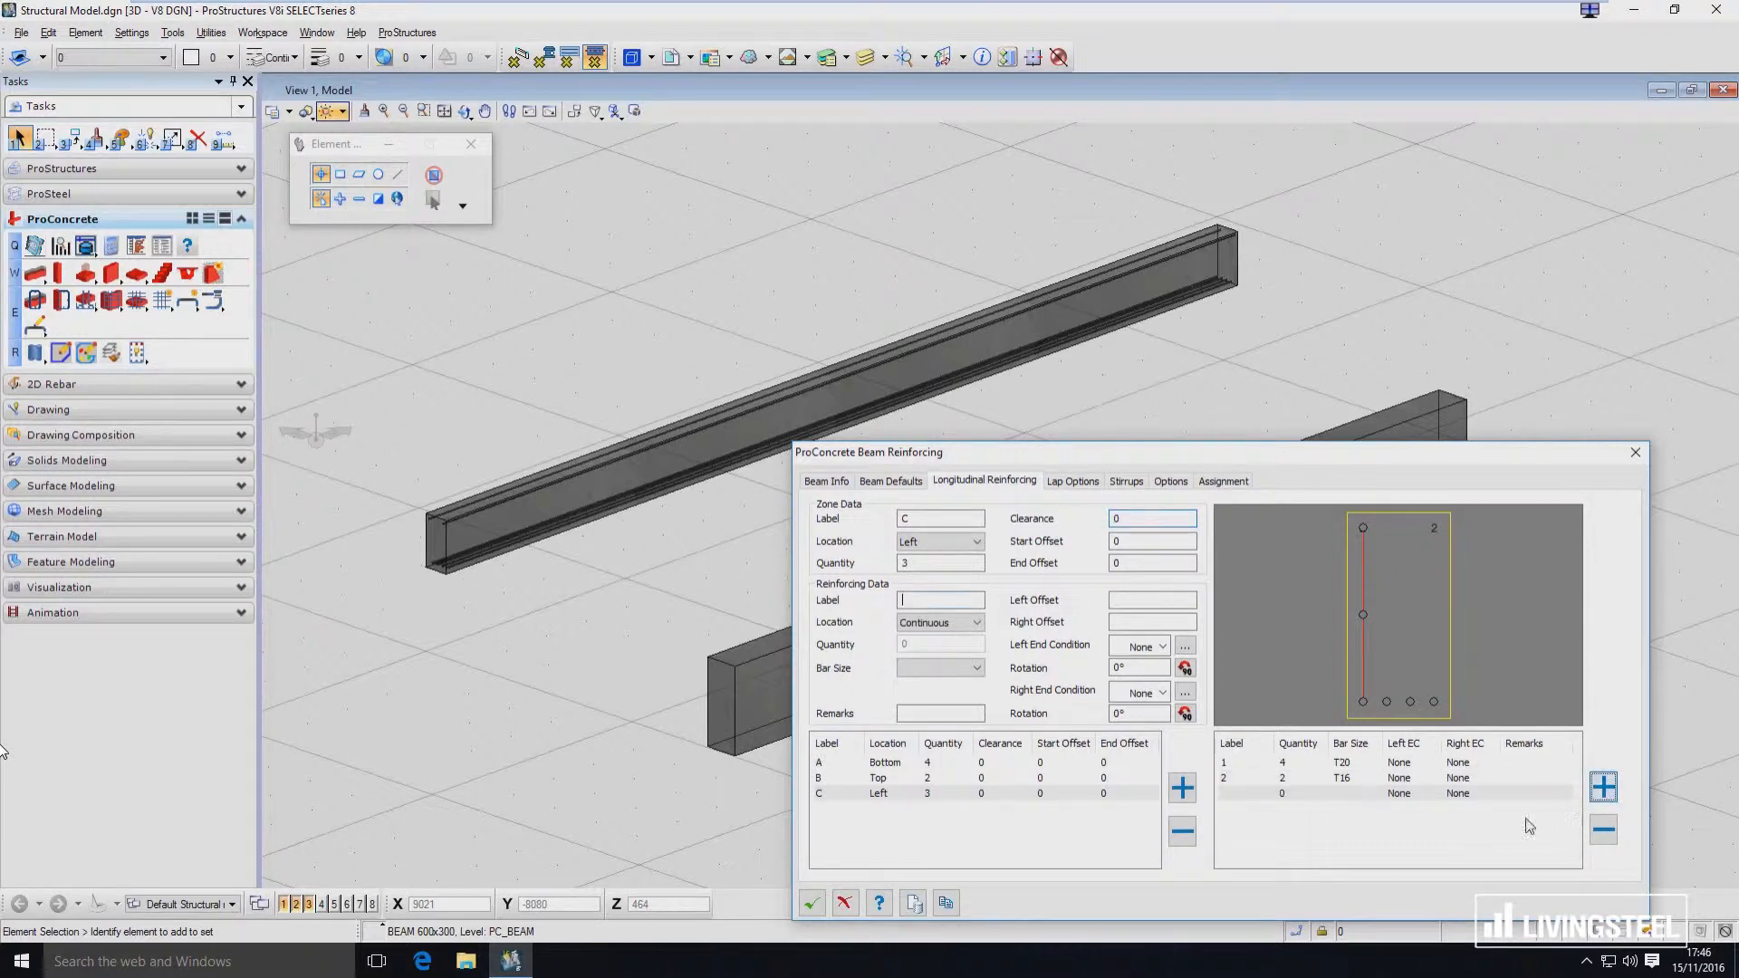
{"action": "type", "text": "3"}
{"action": "left_click", "coordinate": [924, 625]}
{"action": "left_click", "coordinate": [925, 645]}
{"action": "left_click", "coordinate": [925, 670]}
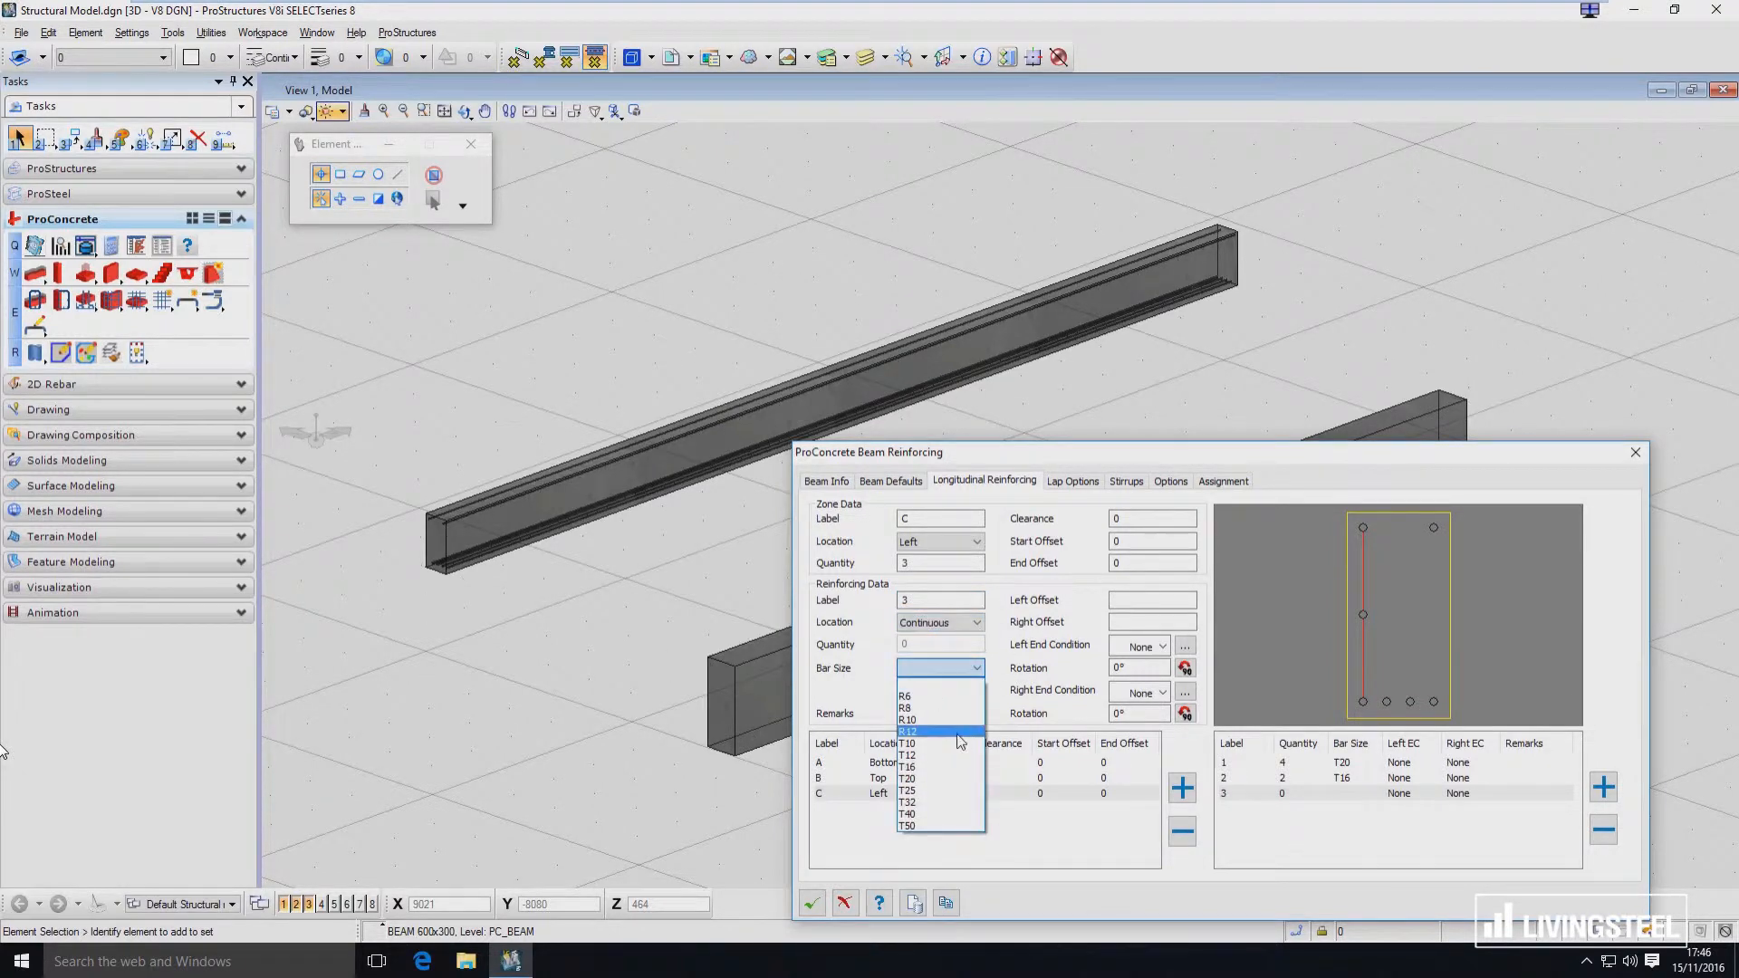
{"action": "left_click", "coordinate": [933, 744]}
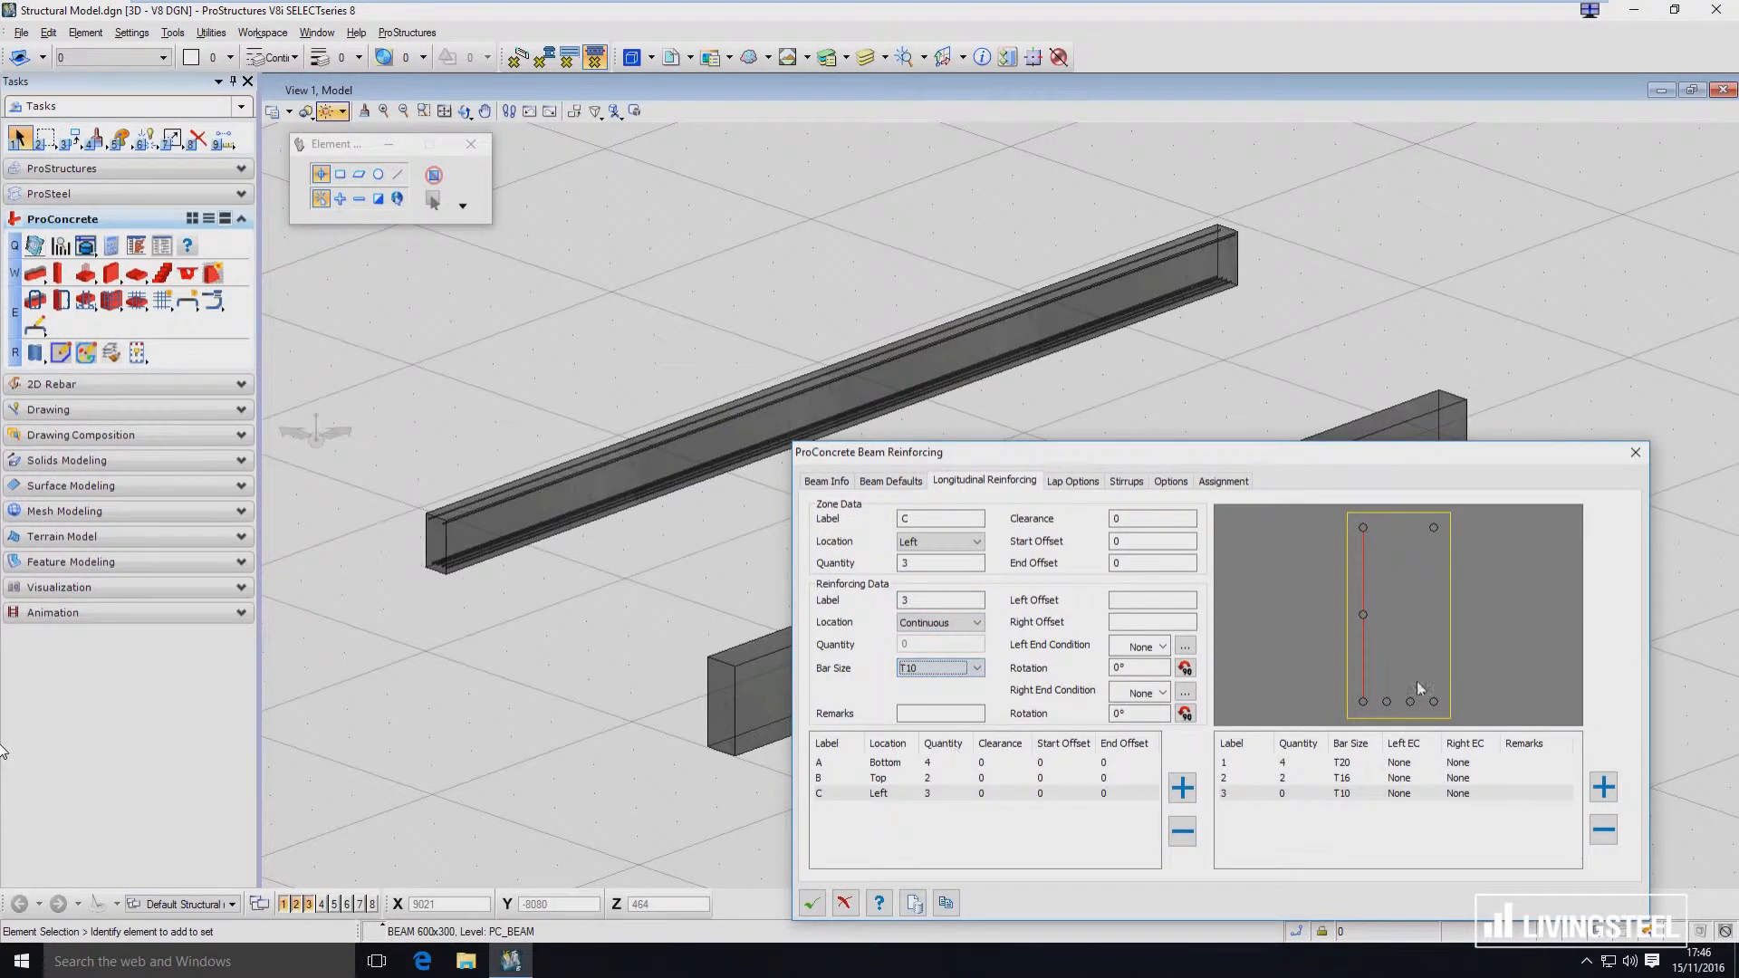
{"action": "left_click", "coordinate": [1364, 615]}
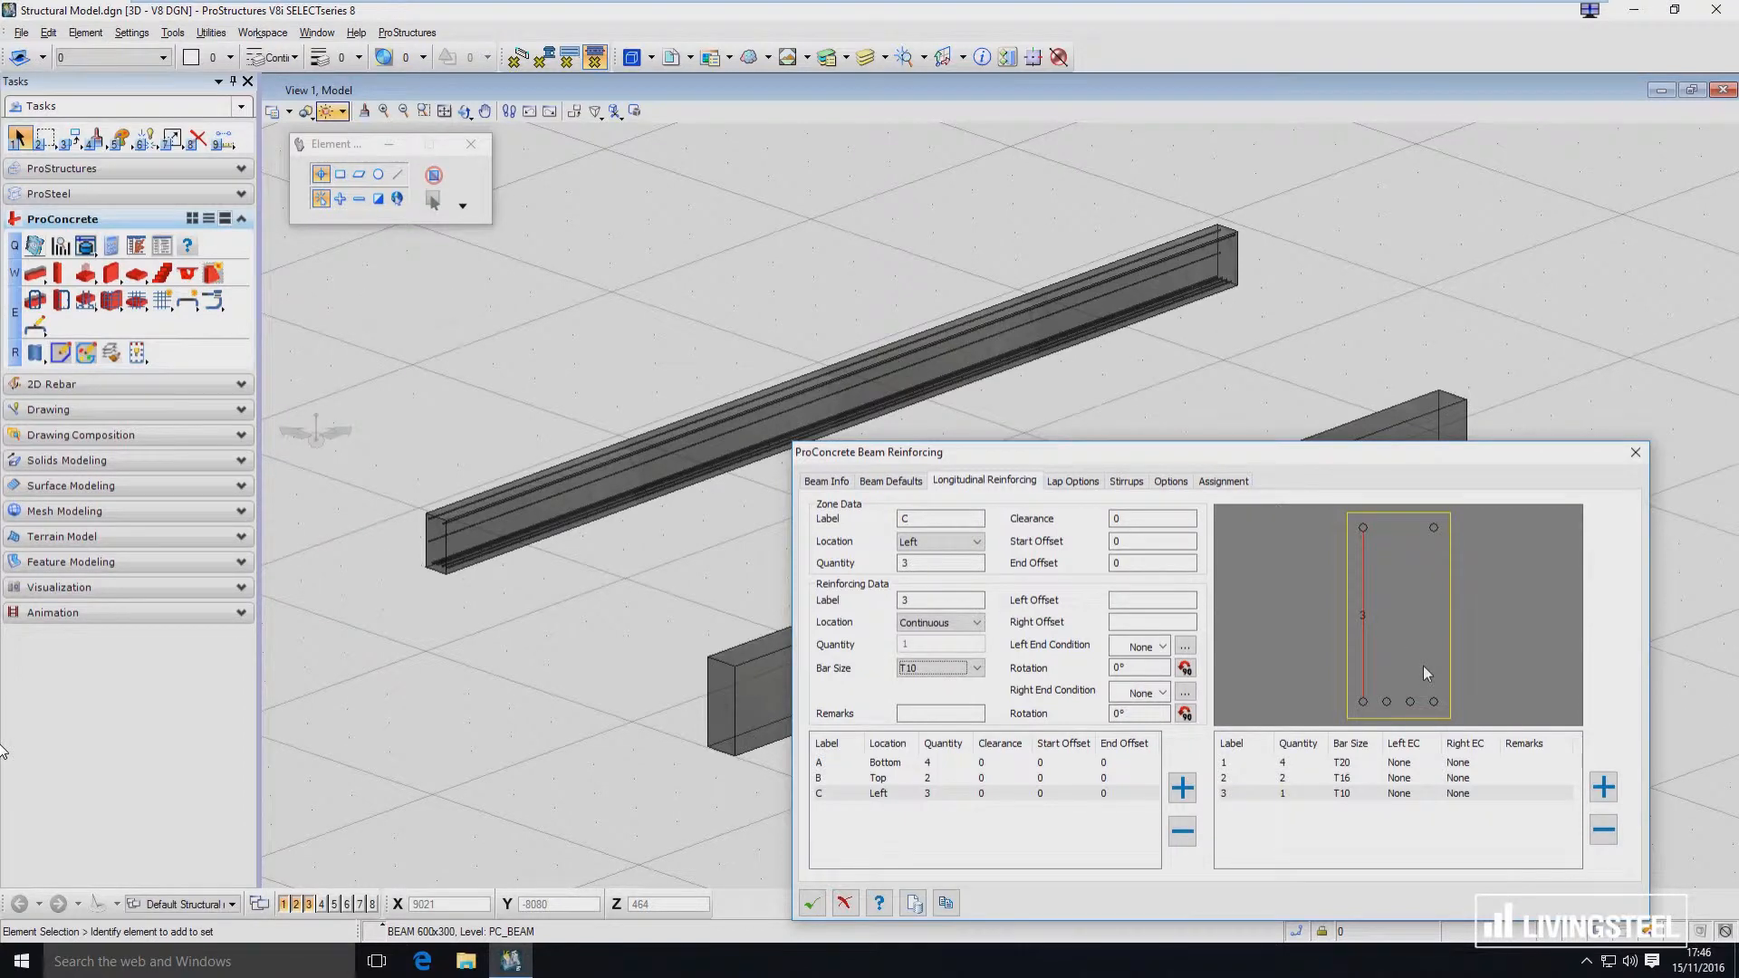
Add zone D at the Right location with a quantity of 3 and assign bar 3 to its middle position.
{"action": "left_click", "coordinate": [1182, 787]}
{"action": "left_click", "coordinate": [958, 542]}
{"action": "left_click", "coordinate": [959, 601]}
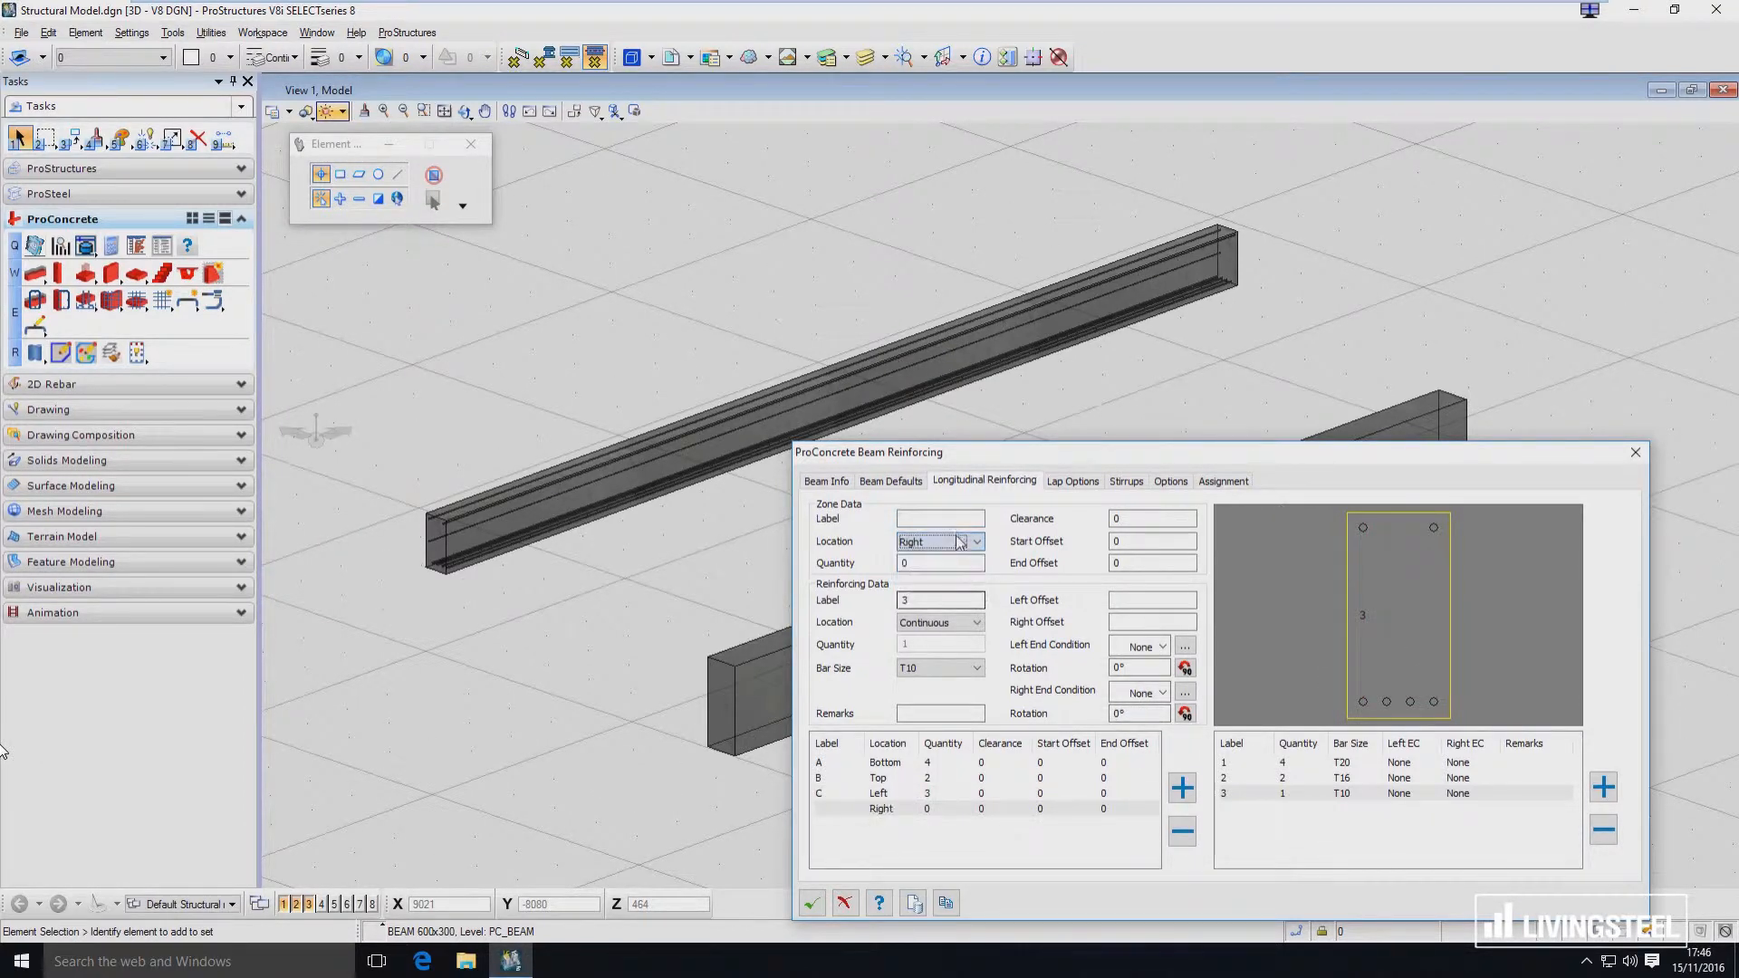
{"action": "type", "text": "D"}
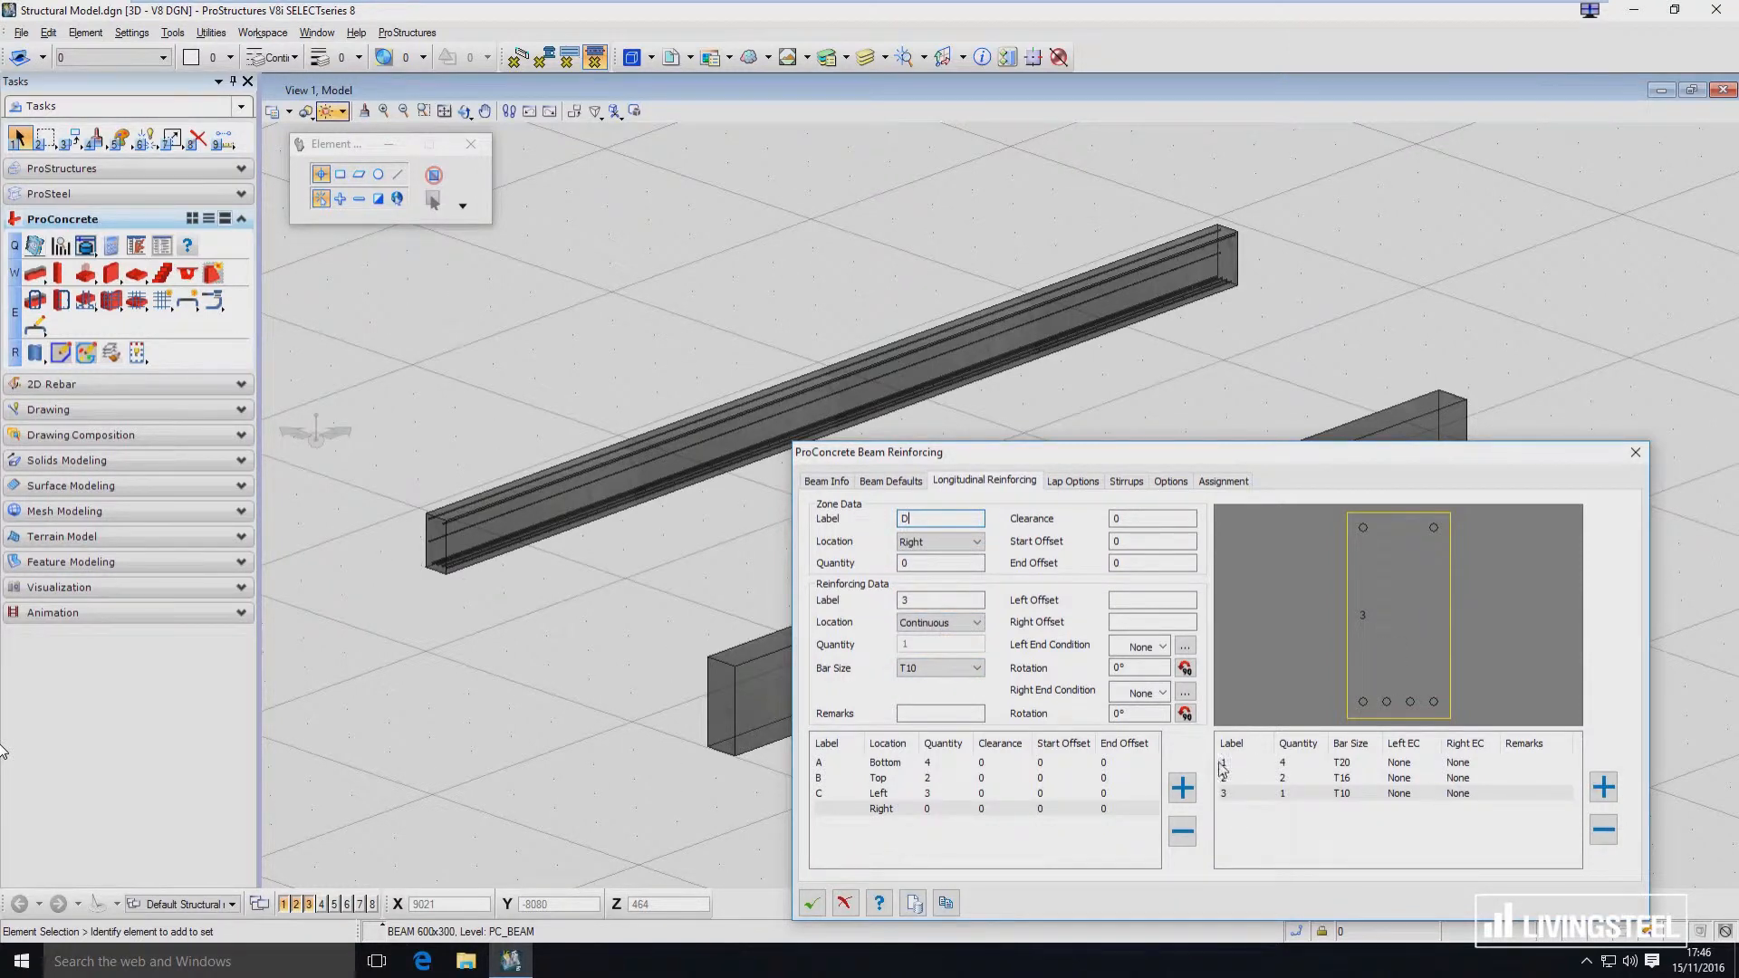
{"action": "double_click", "coordinate": [940, 562]}
{"action": "type", "text": "3"}
{"action": "left_click", "coordinate": [956, 516]}
{"action": "left_click", "coordinate": [1433, 616]}
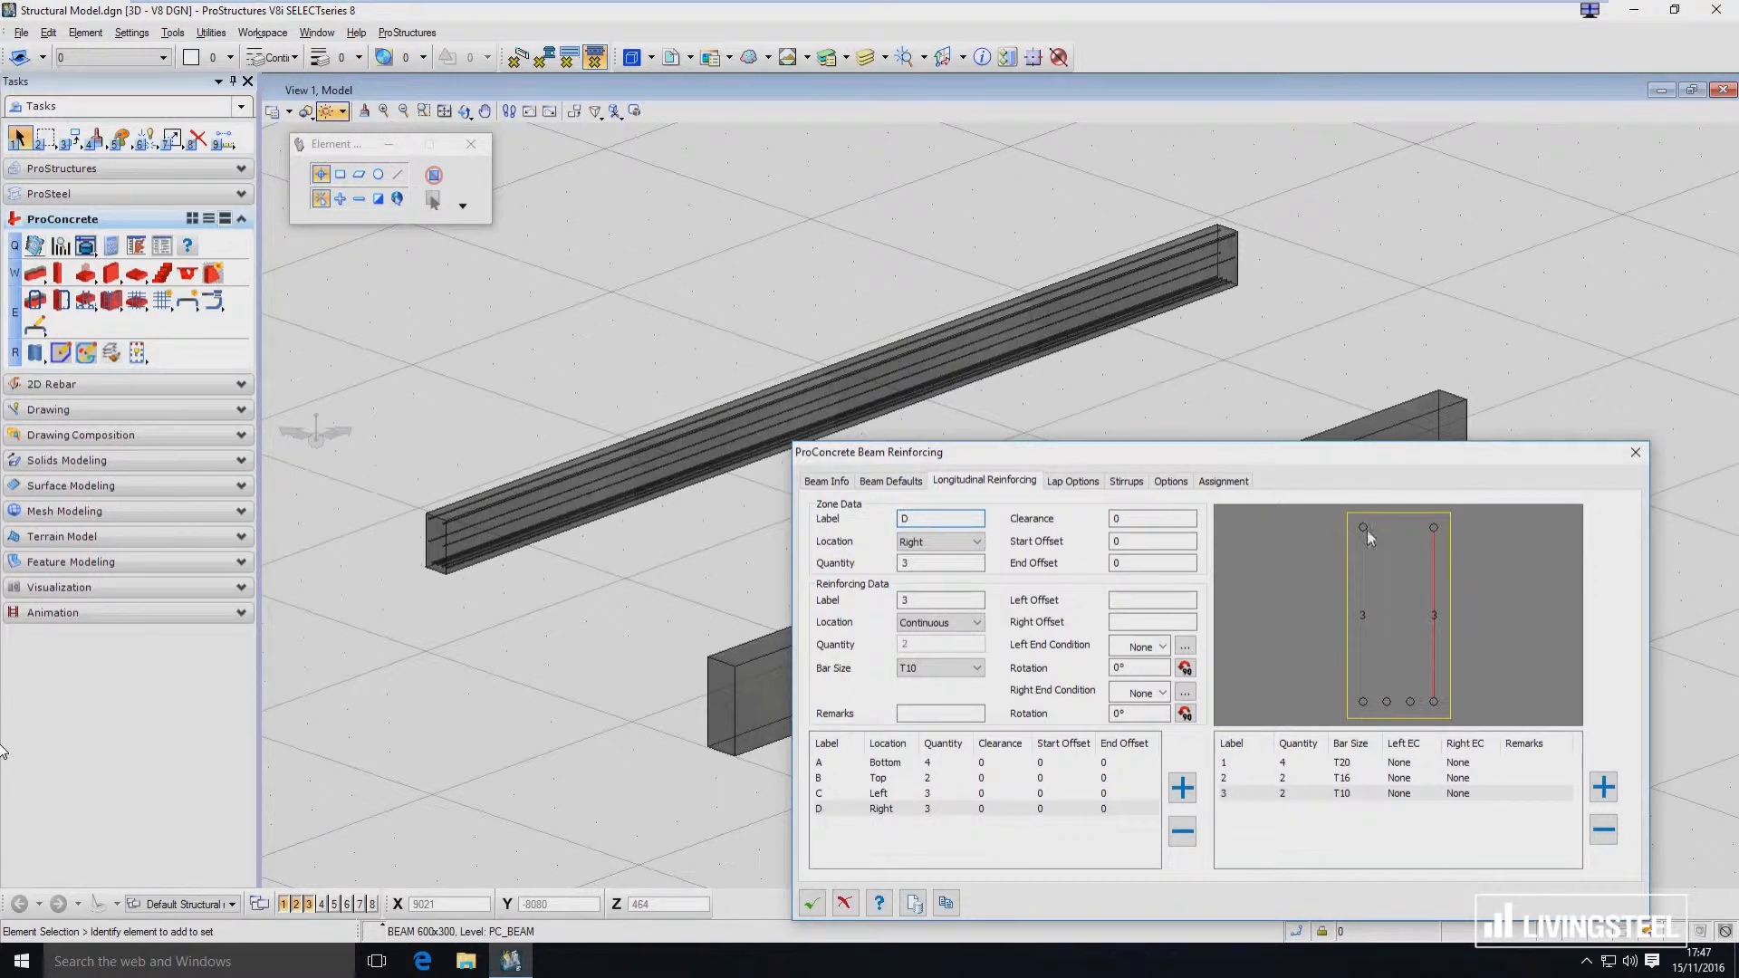
Set both the left and right end conditions of top bar 2 to Bend and check the bar ends in the model.
{"action": "left_click", "coordinate": [967, 779]}
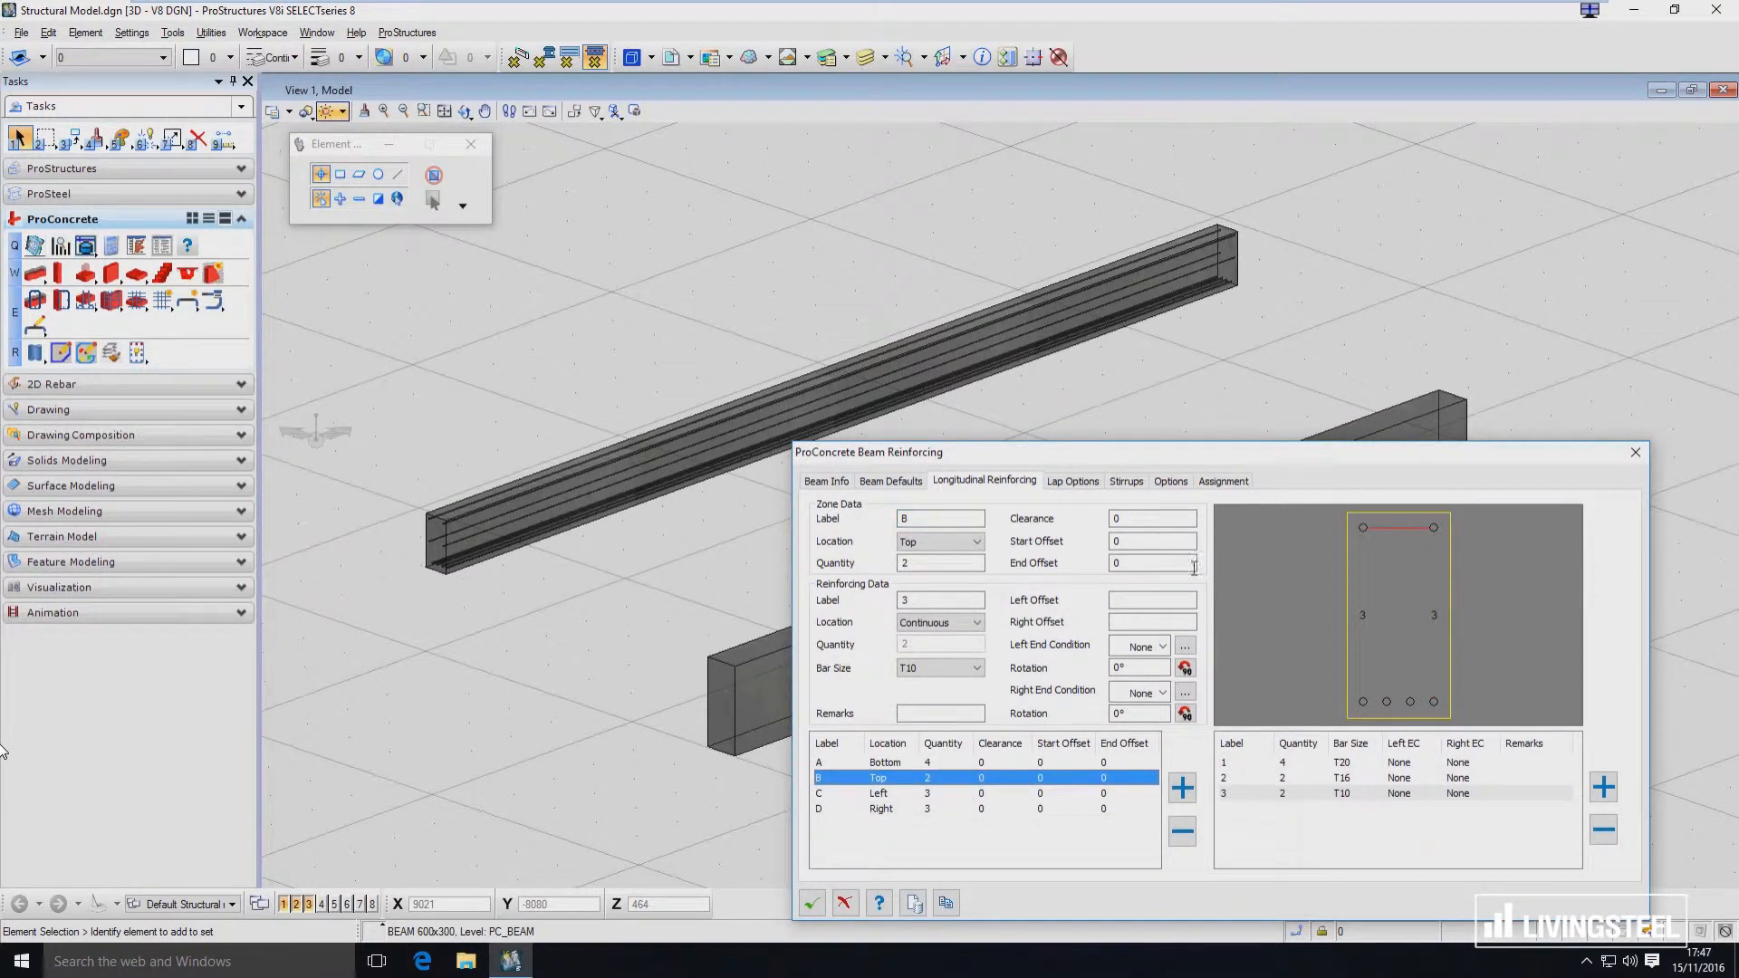
{"action": "left_click", "coordinate": [1322, 781]}
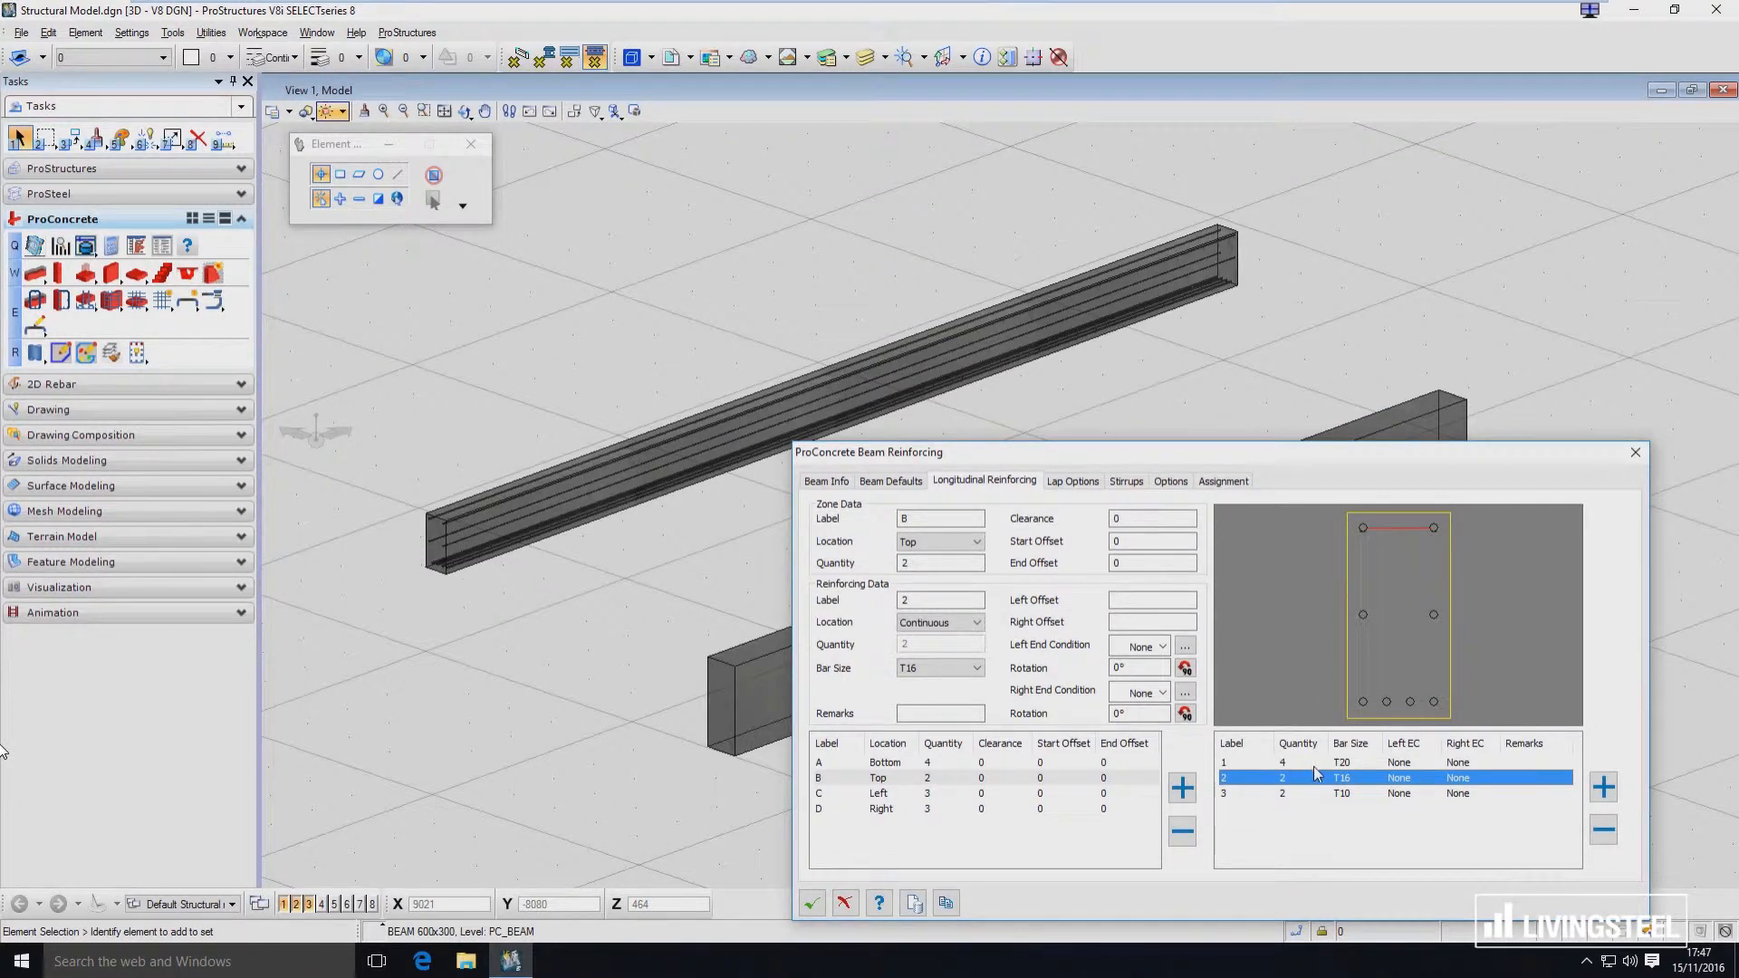
{"action": "left_click", "coordinate": [1144, 646]}
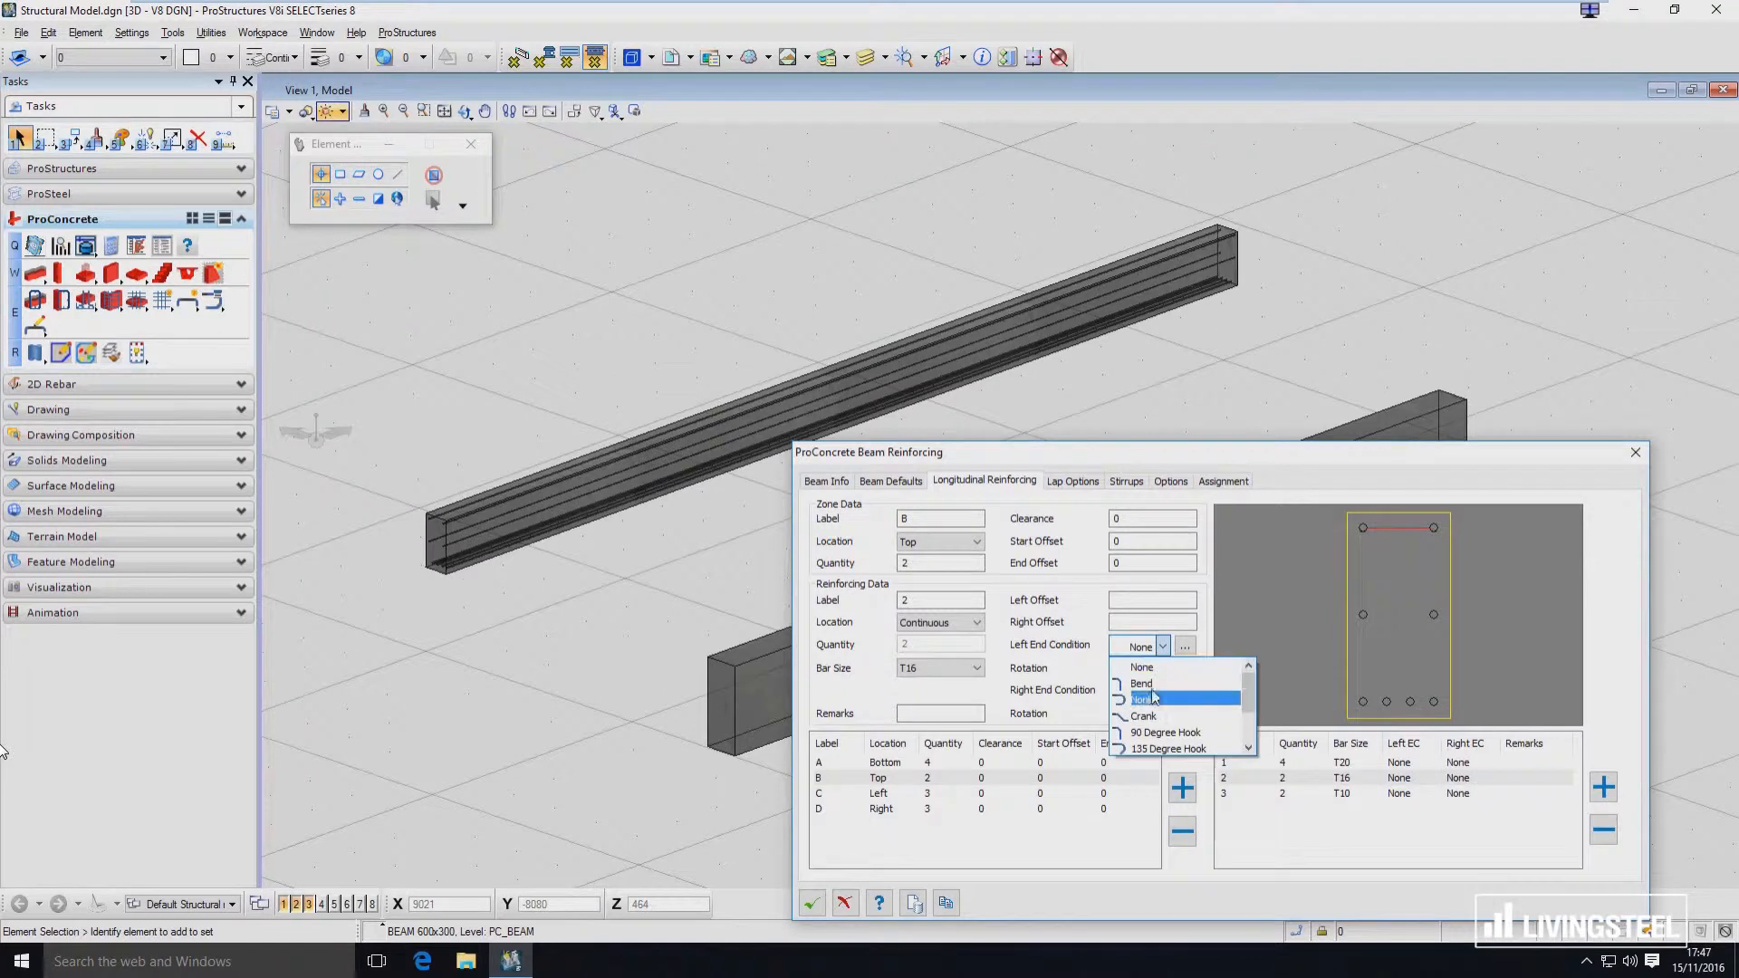
{"action": "left_click", "coordinate": [1142, 683]}
{"action": "scroll", "coordinate": [409, 552], "scroll_direction": "up", "scroll_amount": 5}
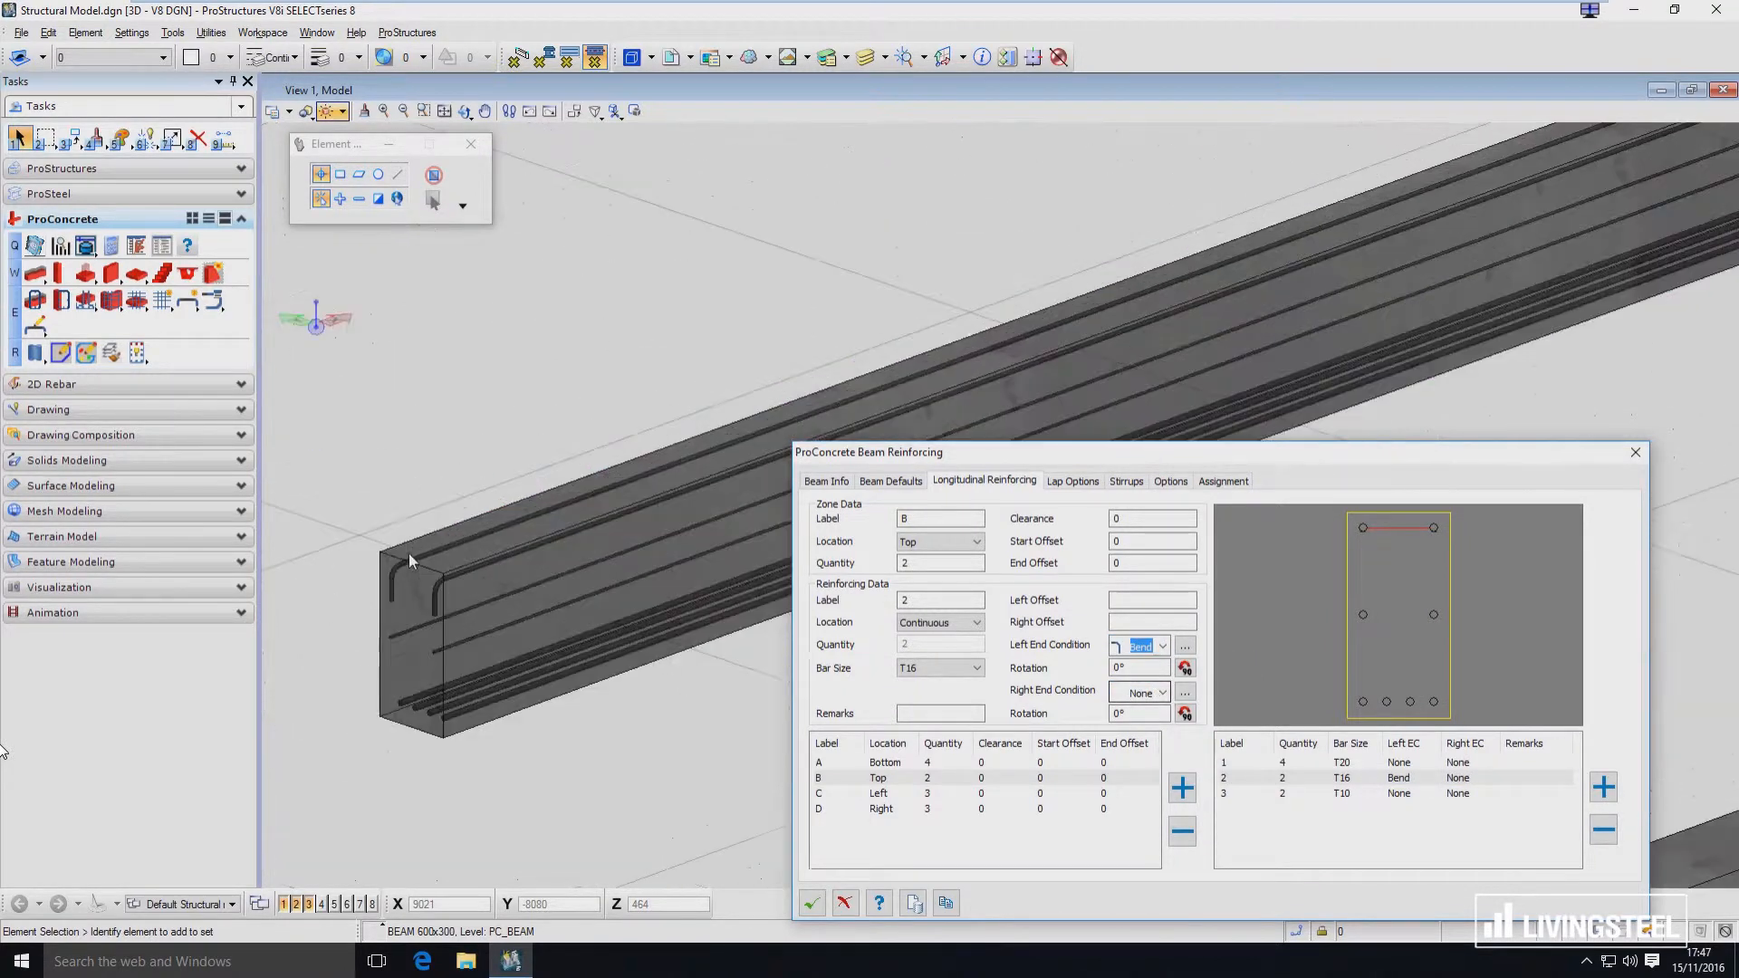
{"action": "scroll", "coordinate": [398, 561], "scroll_direction": "up", "scroll_amount": 2}
{"action": "left_click", "coordinate": [1143, 693]}
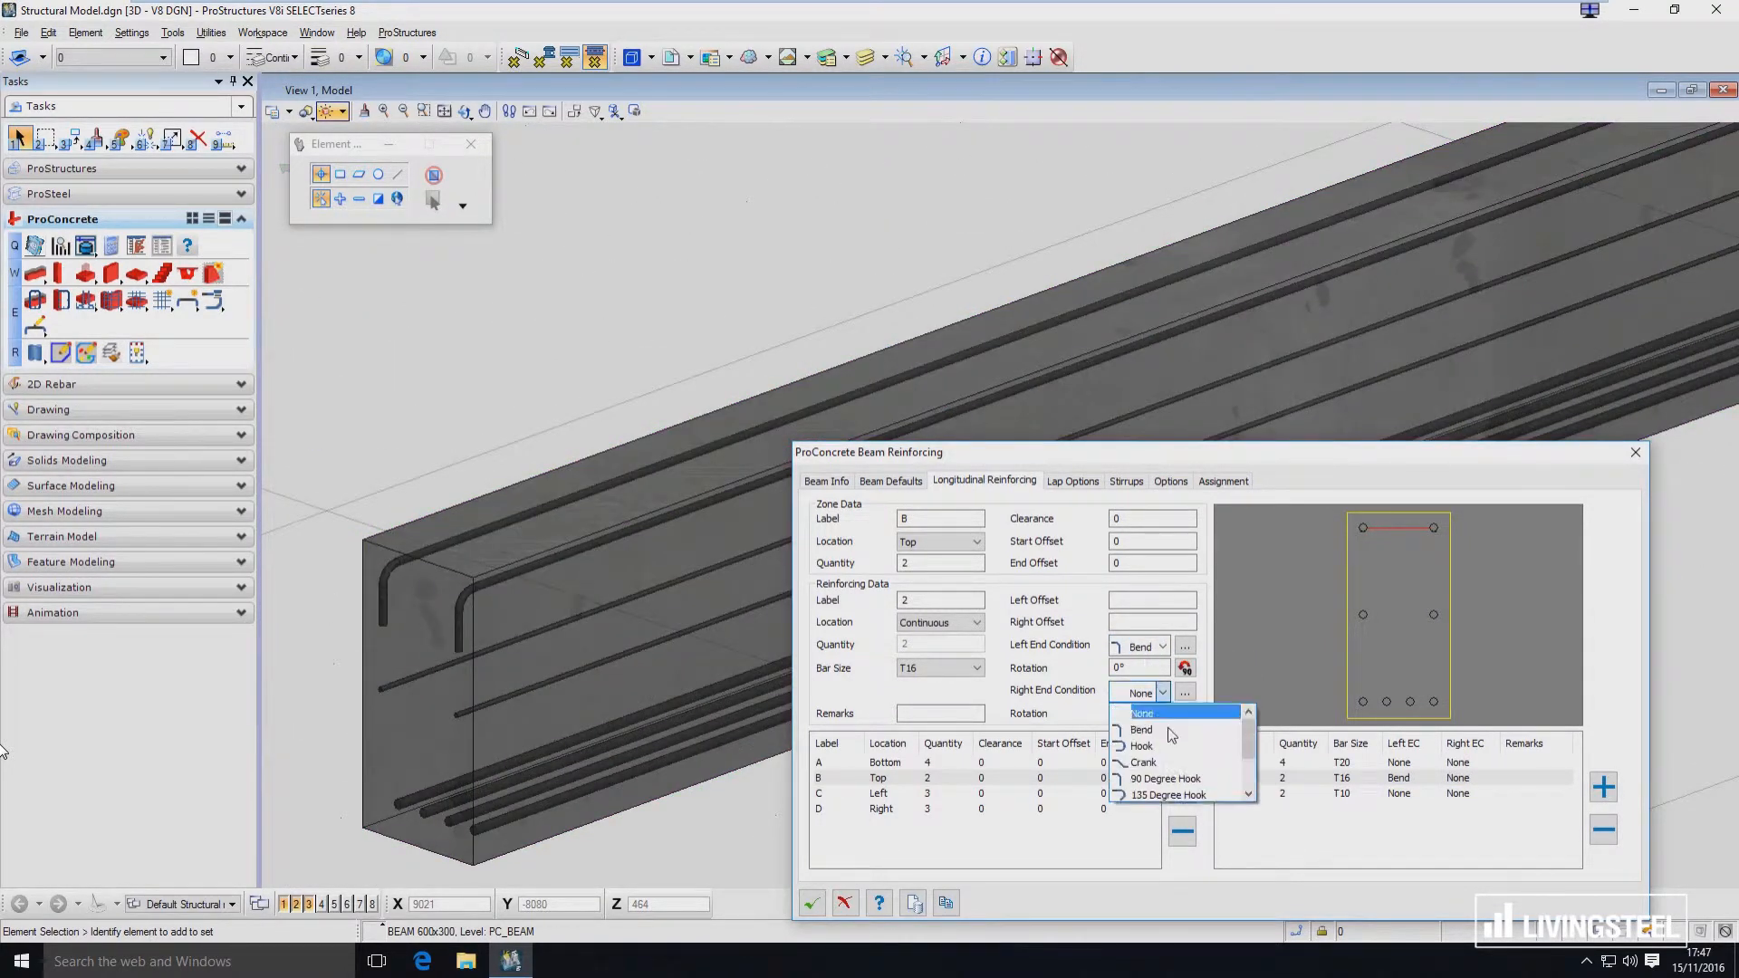
{"action": "left_click", "coordinate": [1171, 731]}
{"action": "scroll", "coordinate": [498, 355], "scroll_direction": "down", "scroll_amount": 6}
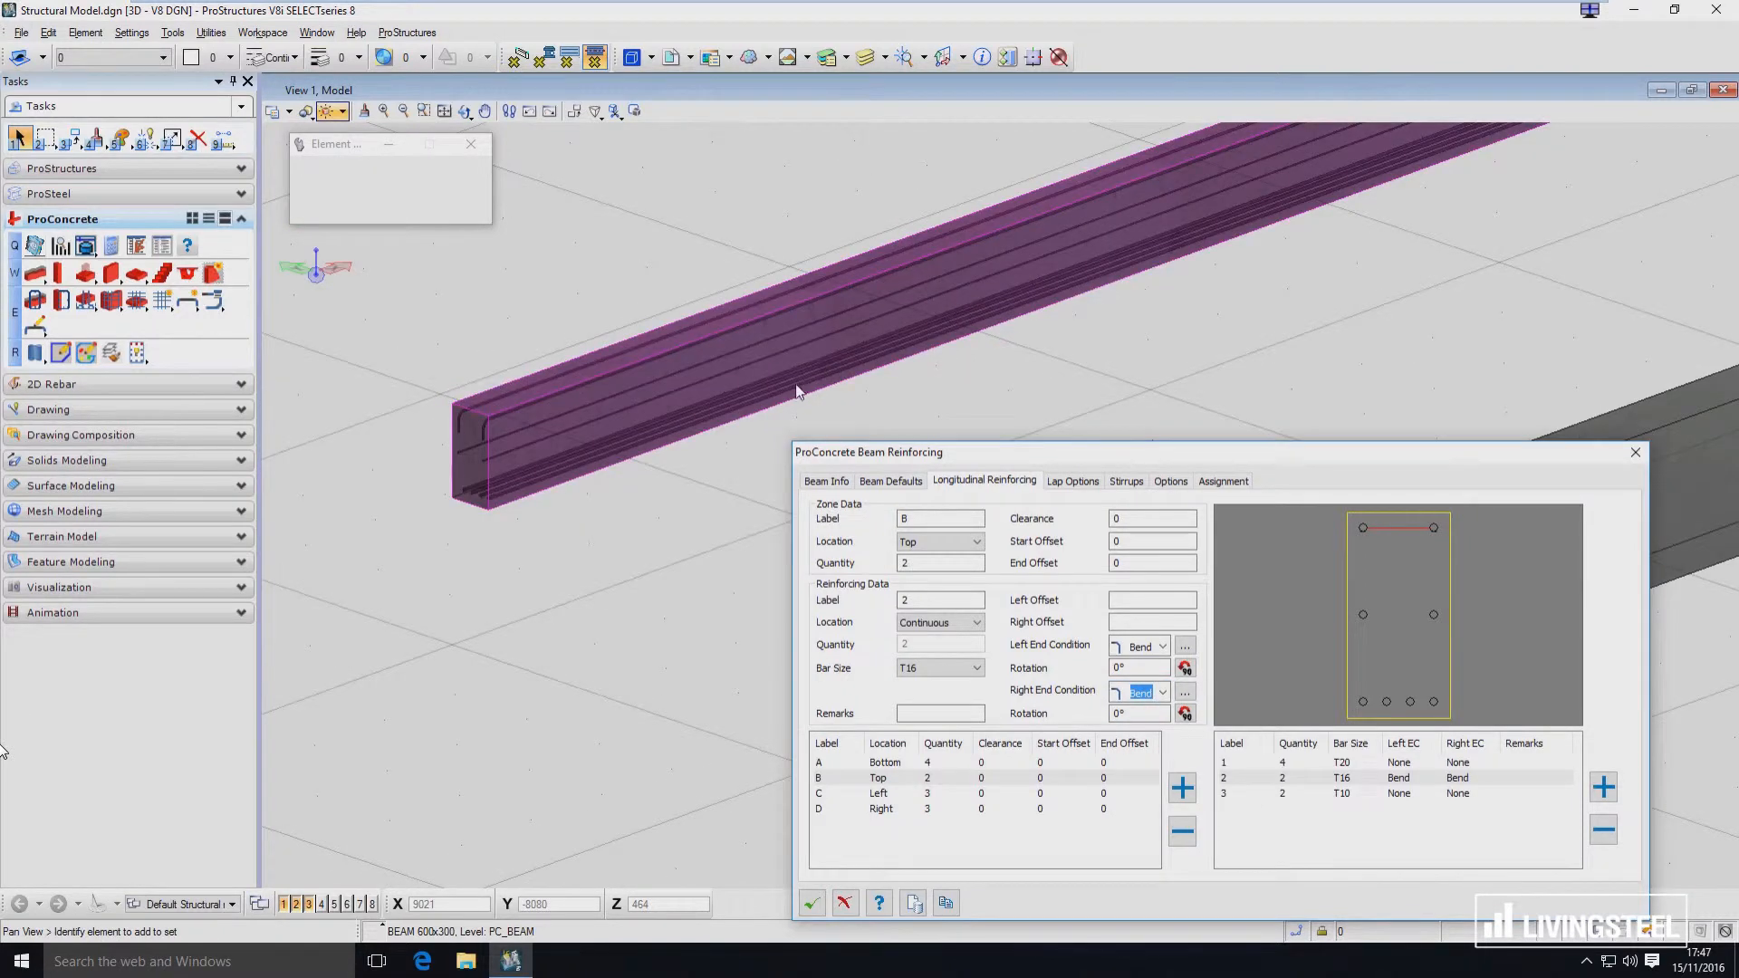
{"action": "scroll", "coordinate": [797, 392], "scroll_direction": "down", "scroll_amount": 4}
{"action": "scroll", "coordinate": [1106, 280], "scroll_direction": "up", "scroll_amount": 4}
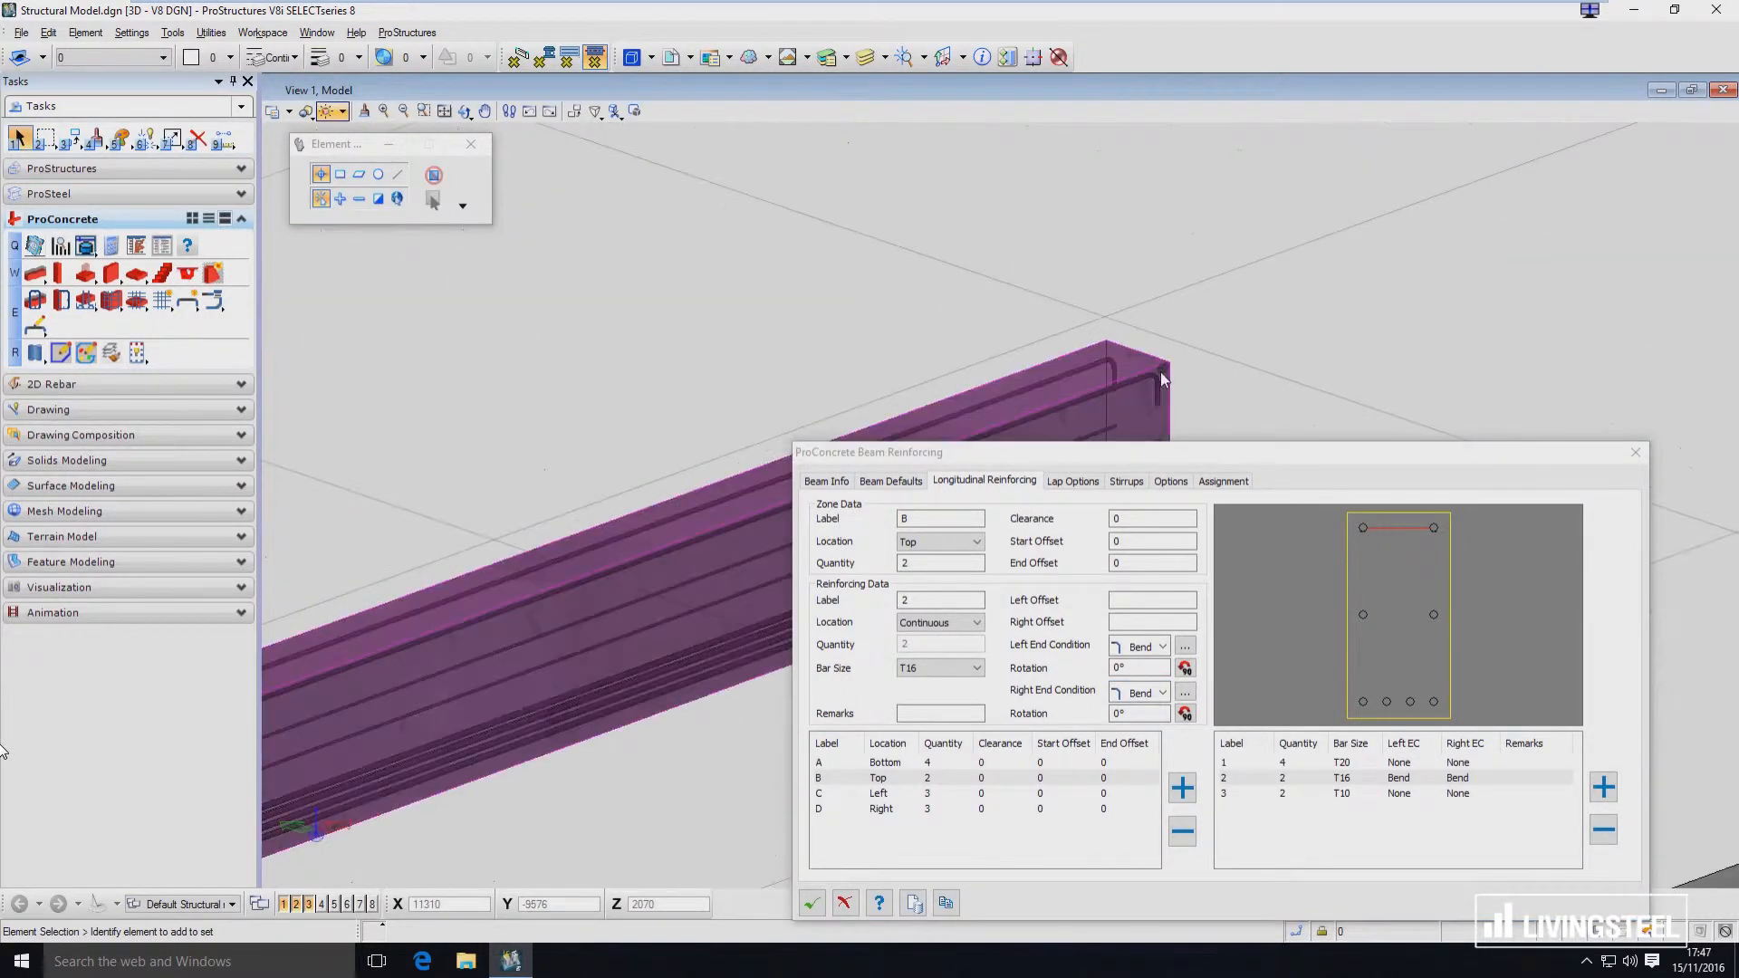
Override the tail of bar 2's left end bend with a tail/leg length of 500 and inspect that beam end.
{"action": "left_click_drag", "start_coordinate": [1175, 458], "coordinate": [1149, 500]}
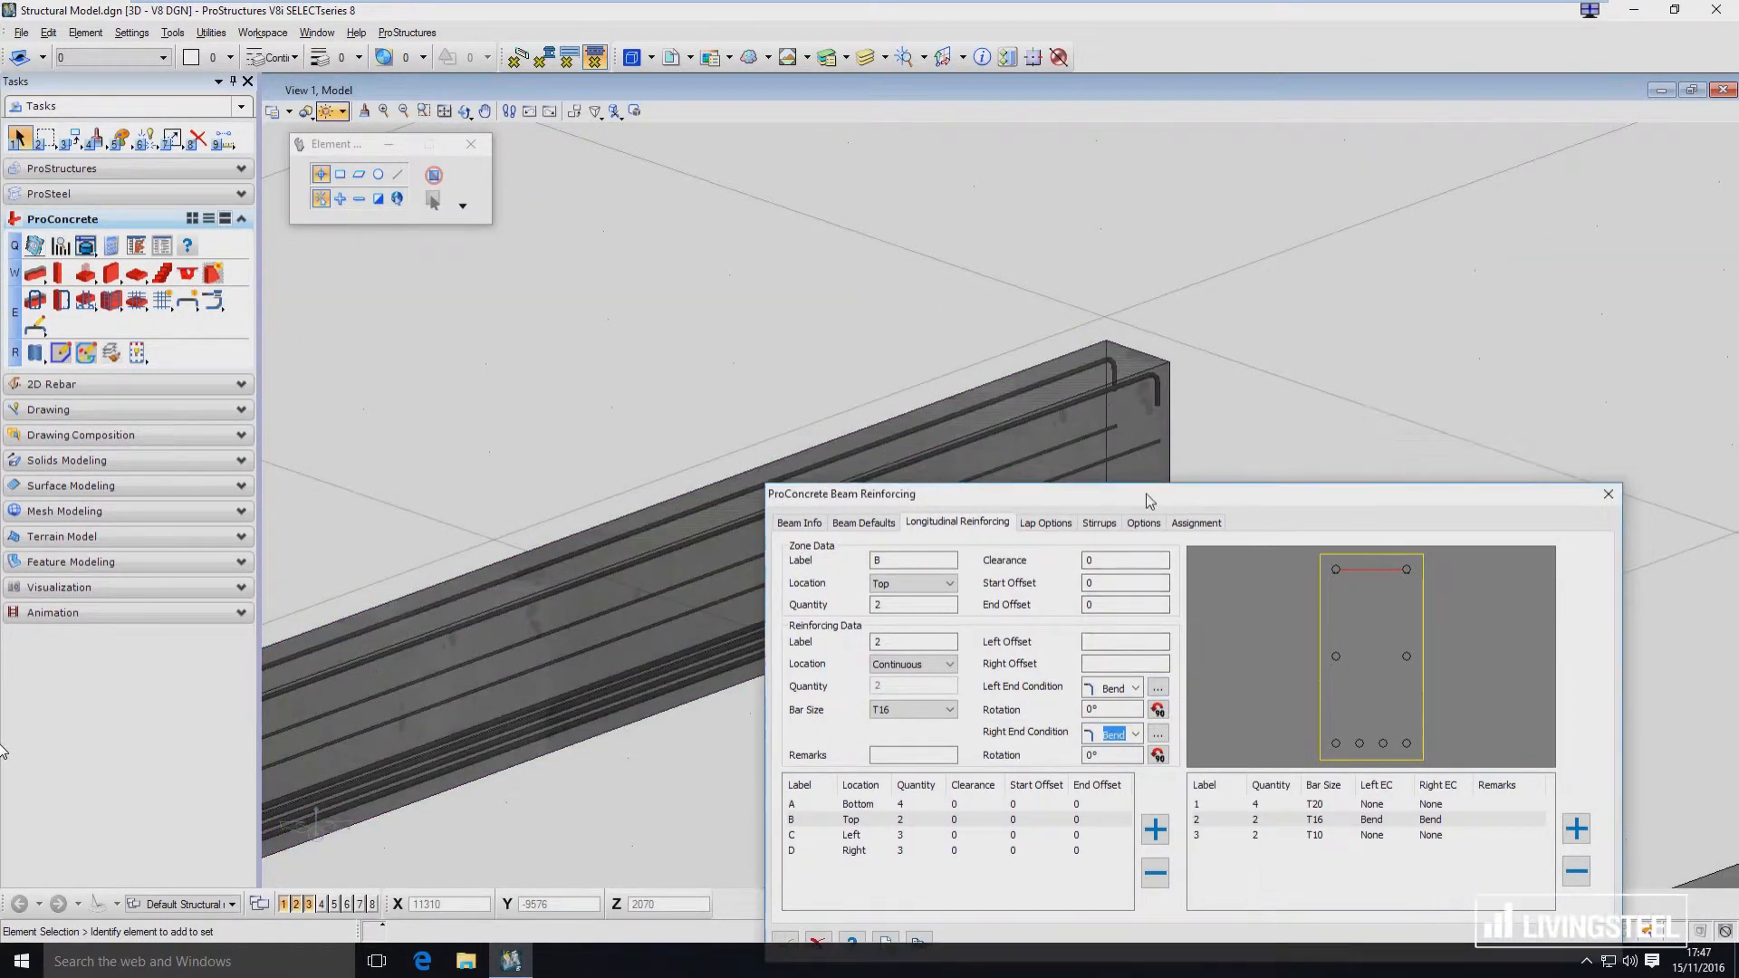
{"action": "left_click", "coordinate": [1158, 689]}
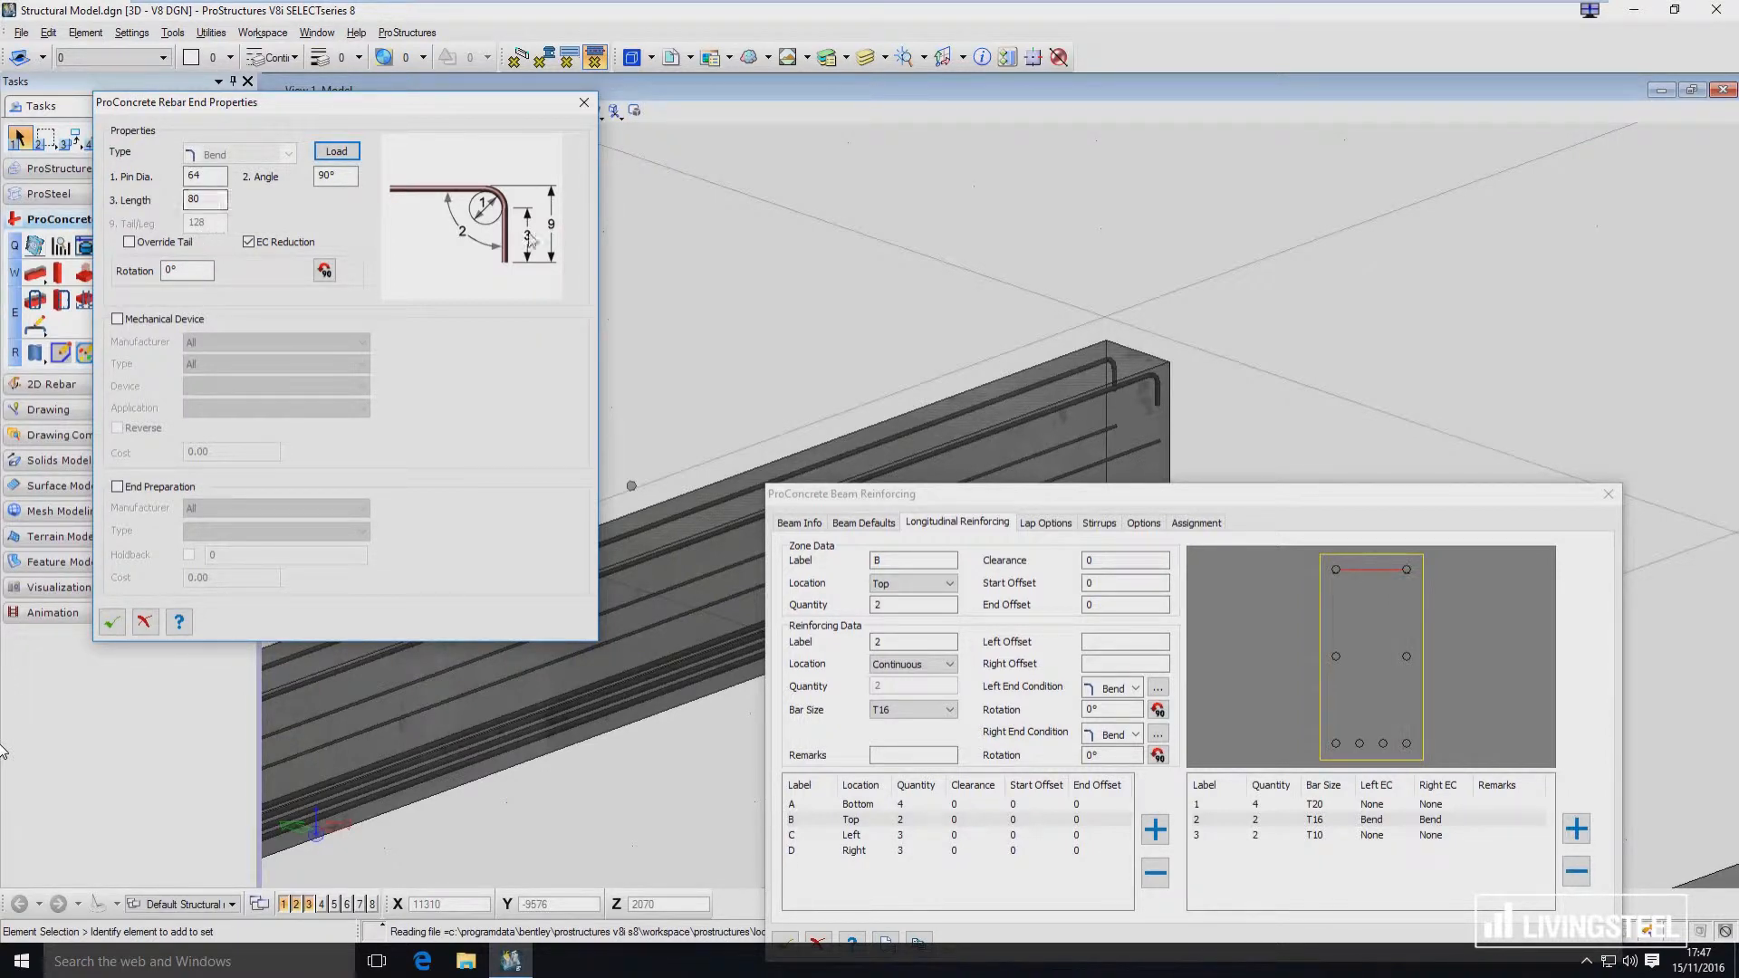
{"action": "left_click", "coordinate": [129, 242]}
{"action": "double_click", "coordinate": [212, 220]}
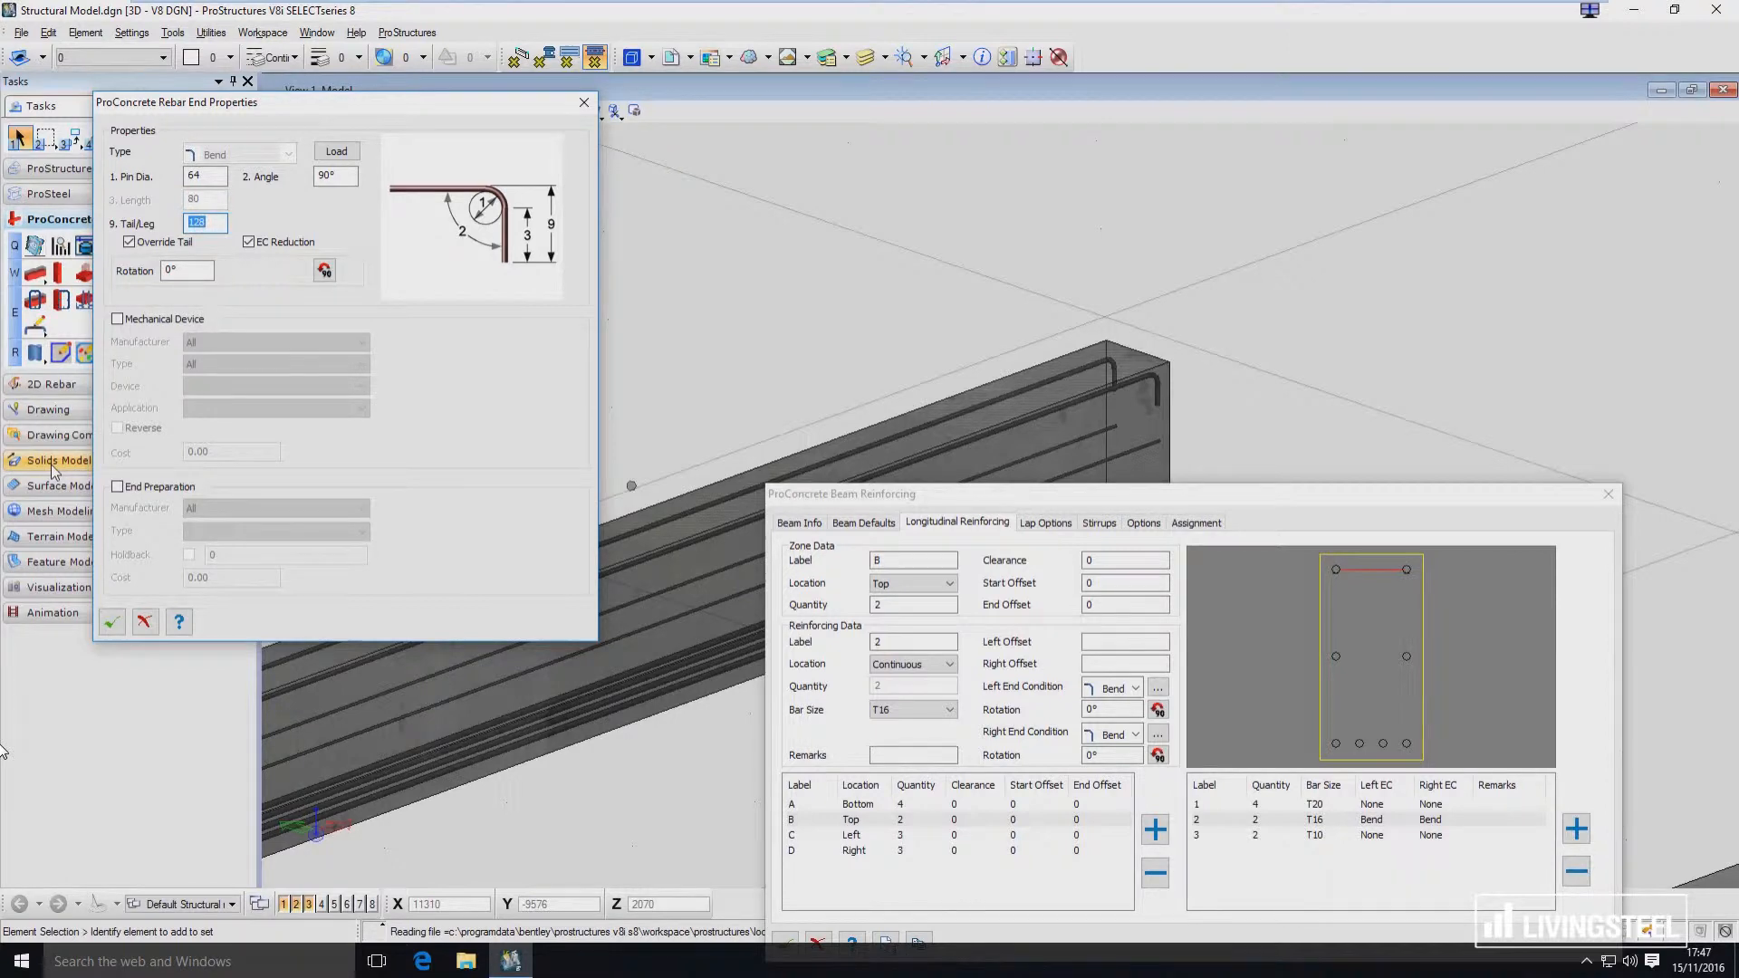
{"action": "type", "text": "500"}
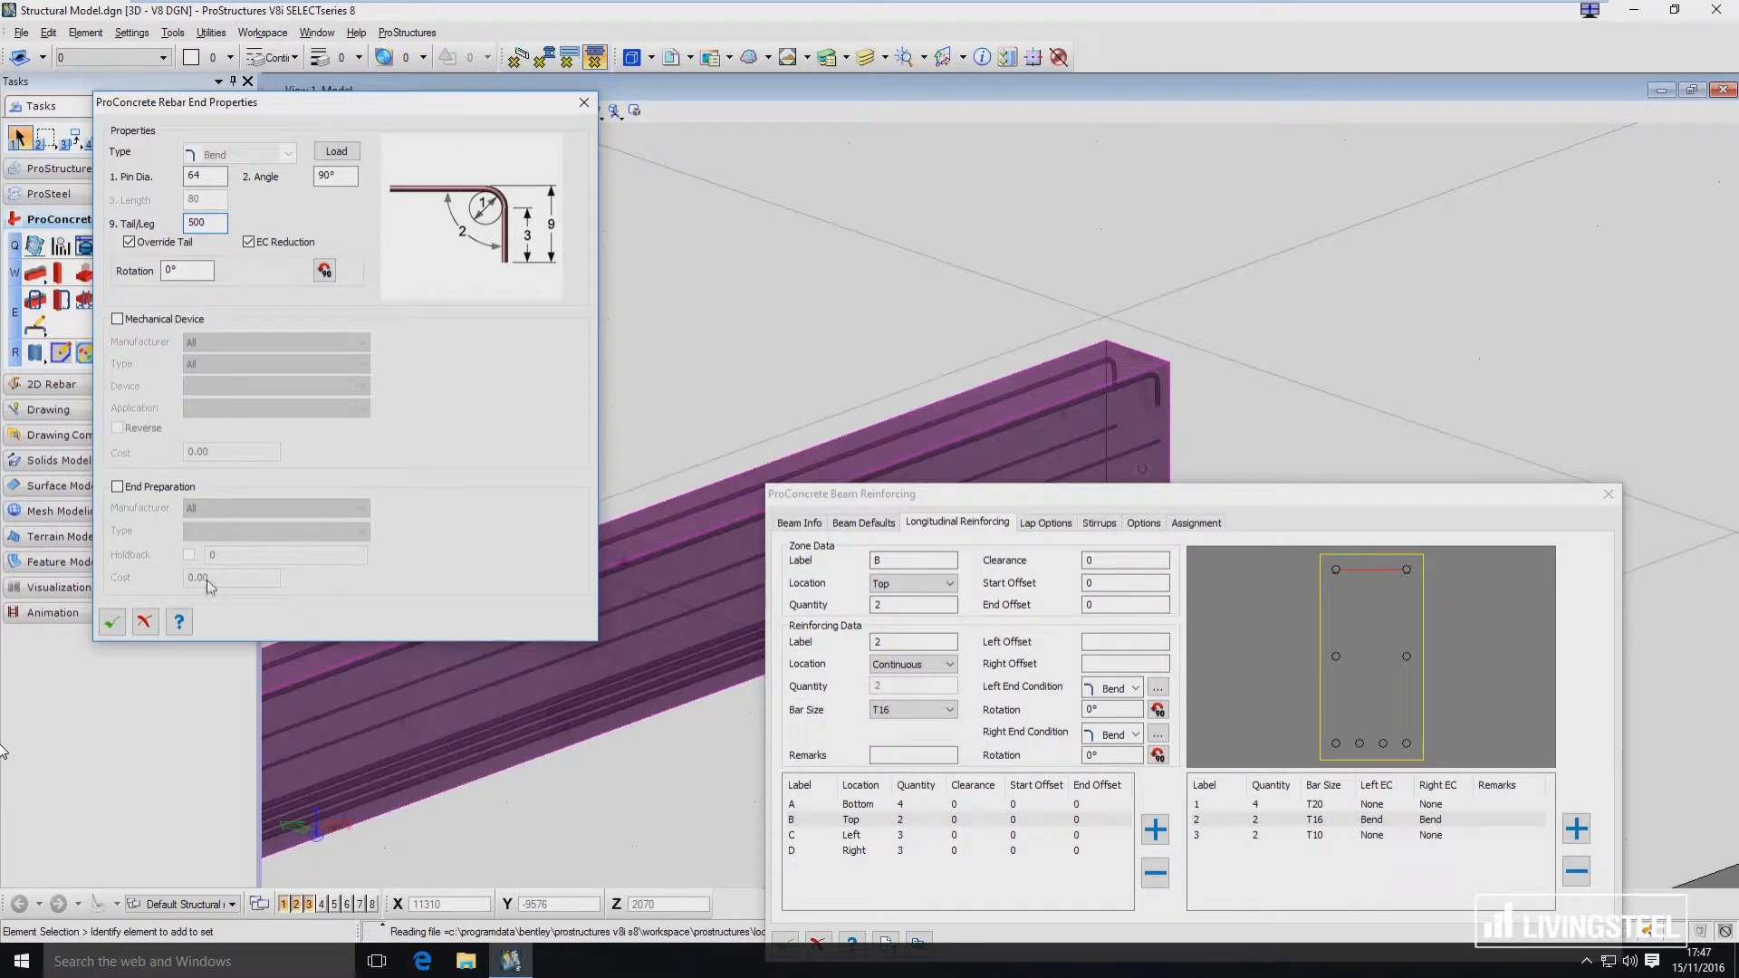
{"action": "left_click", "coordinate": [112, 622]}
{"action": "scroll", "coordinate": [987, 311], "scroll_direction": "down", "scroll_amount": 2}
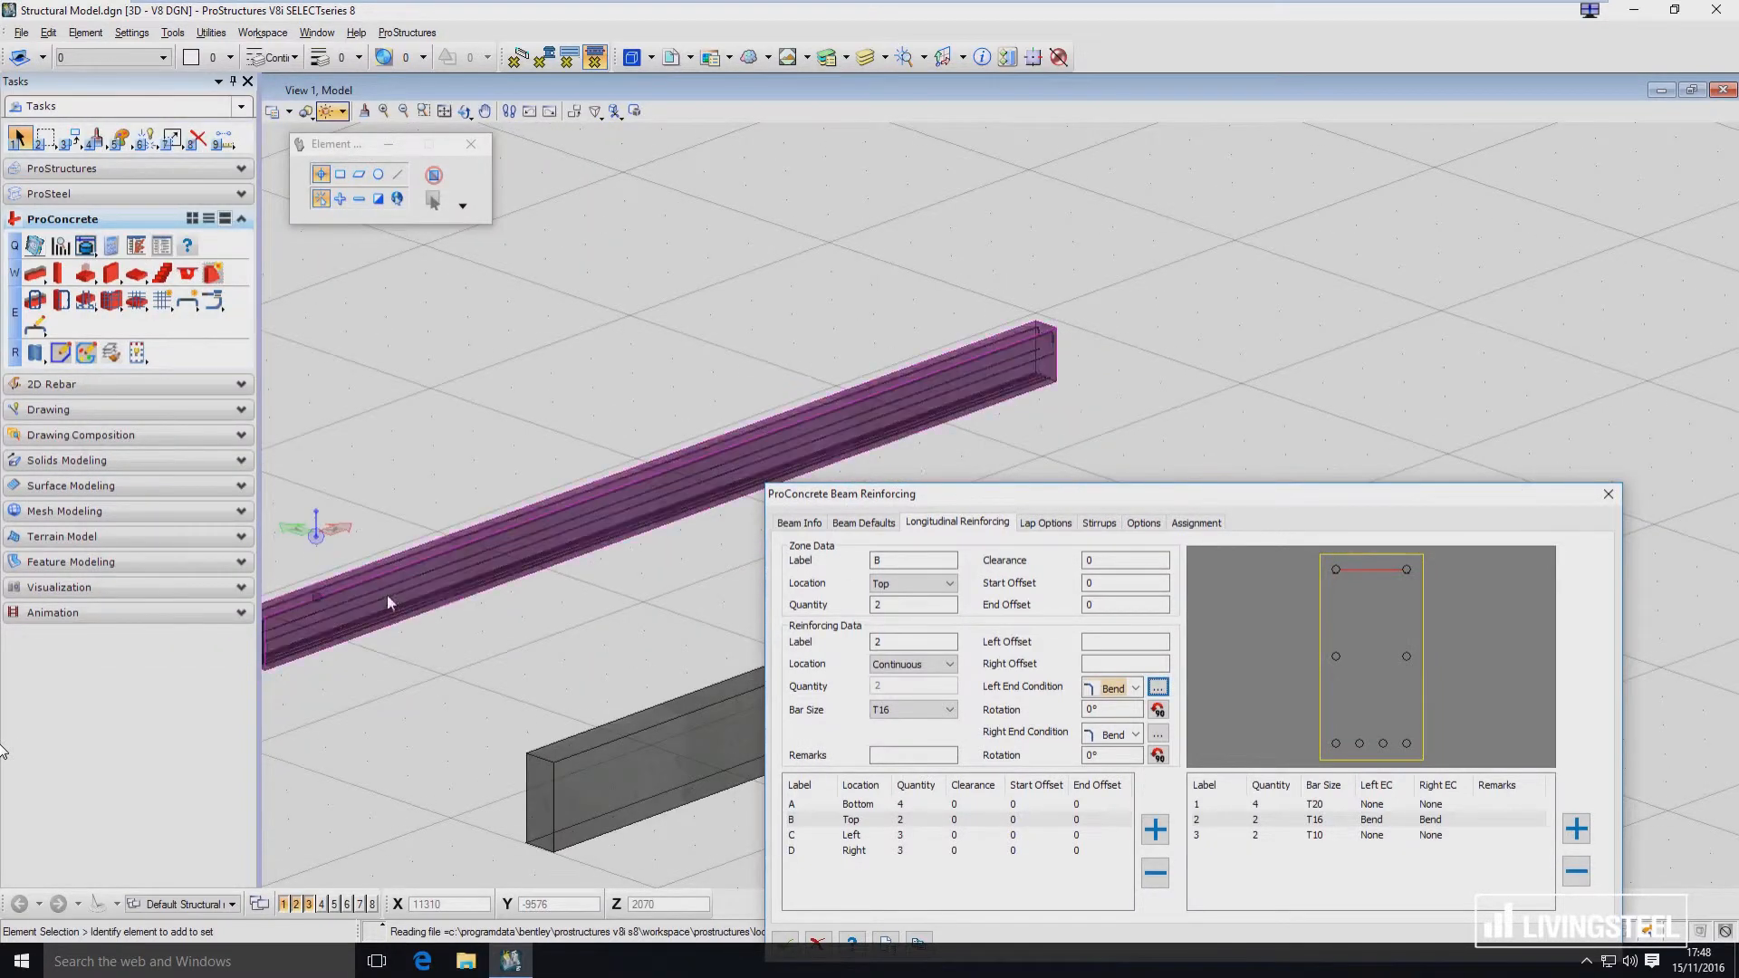
{"action": "middle_click_drag", "start_coordinate": [389, 602], "coordinate": [772, 474]}
{"action": "scroll", "coordinate": [596, 531], "scroll_direction": "up", "scroll_amount": 3}
{"action": "middle_click_drag", "start_coordinate": [652, 474], "coordinate": [490, 477]}
{"action": "key", "text": "Escape"}
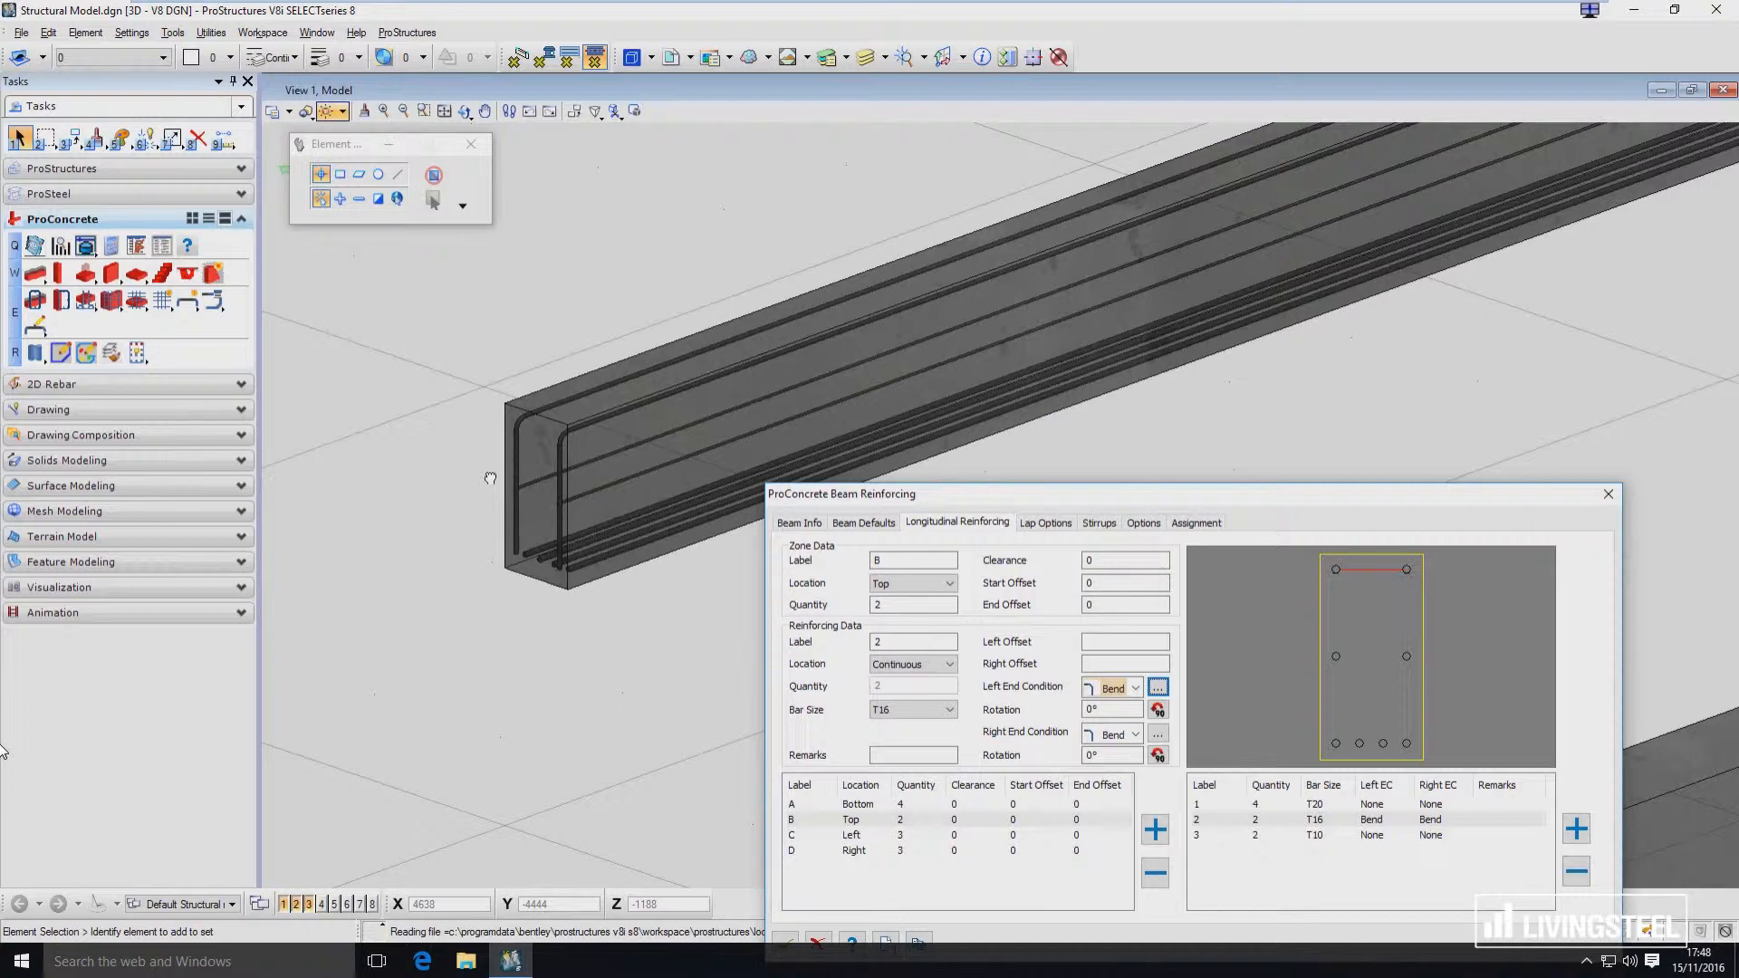
Add stirrup set 1 at the Start location with bar size R8, start 30, end 1000 and spacing 100.
{"action": "left_click", "coordinate": [1098, 525]}
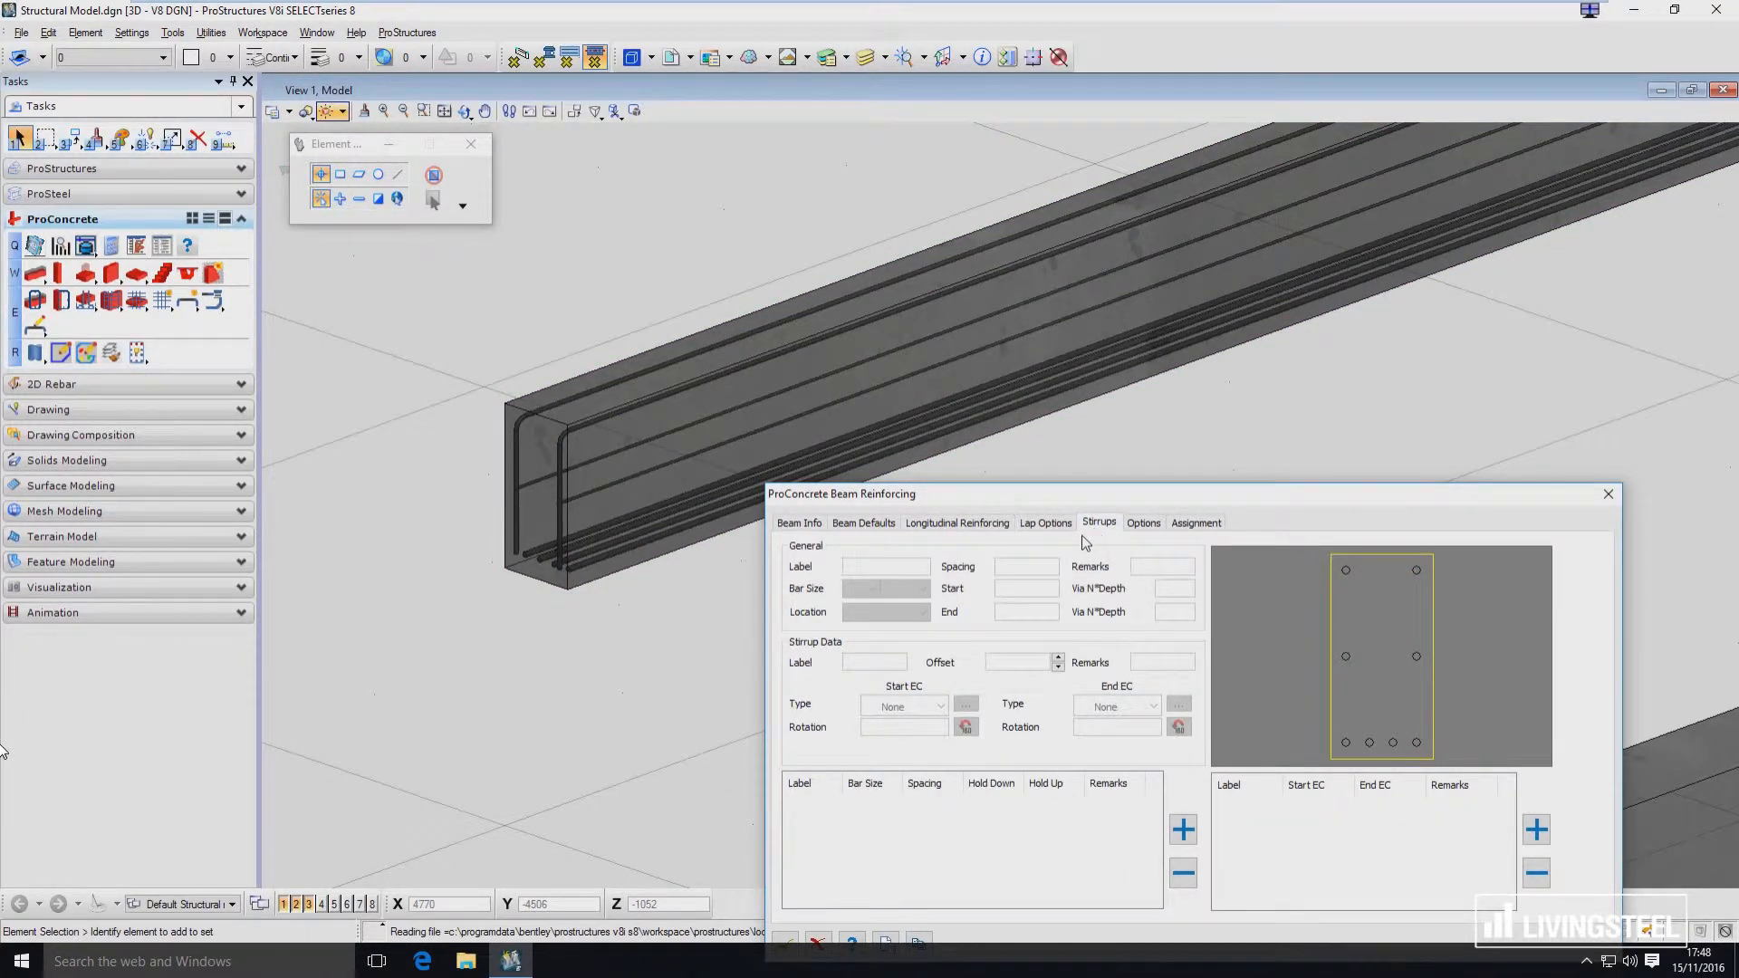
{"action": "left_click", "coordinate": [1183, 829]}
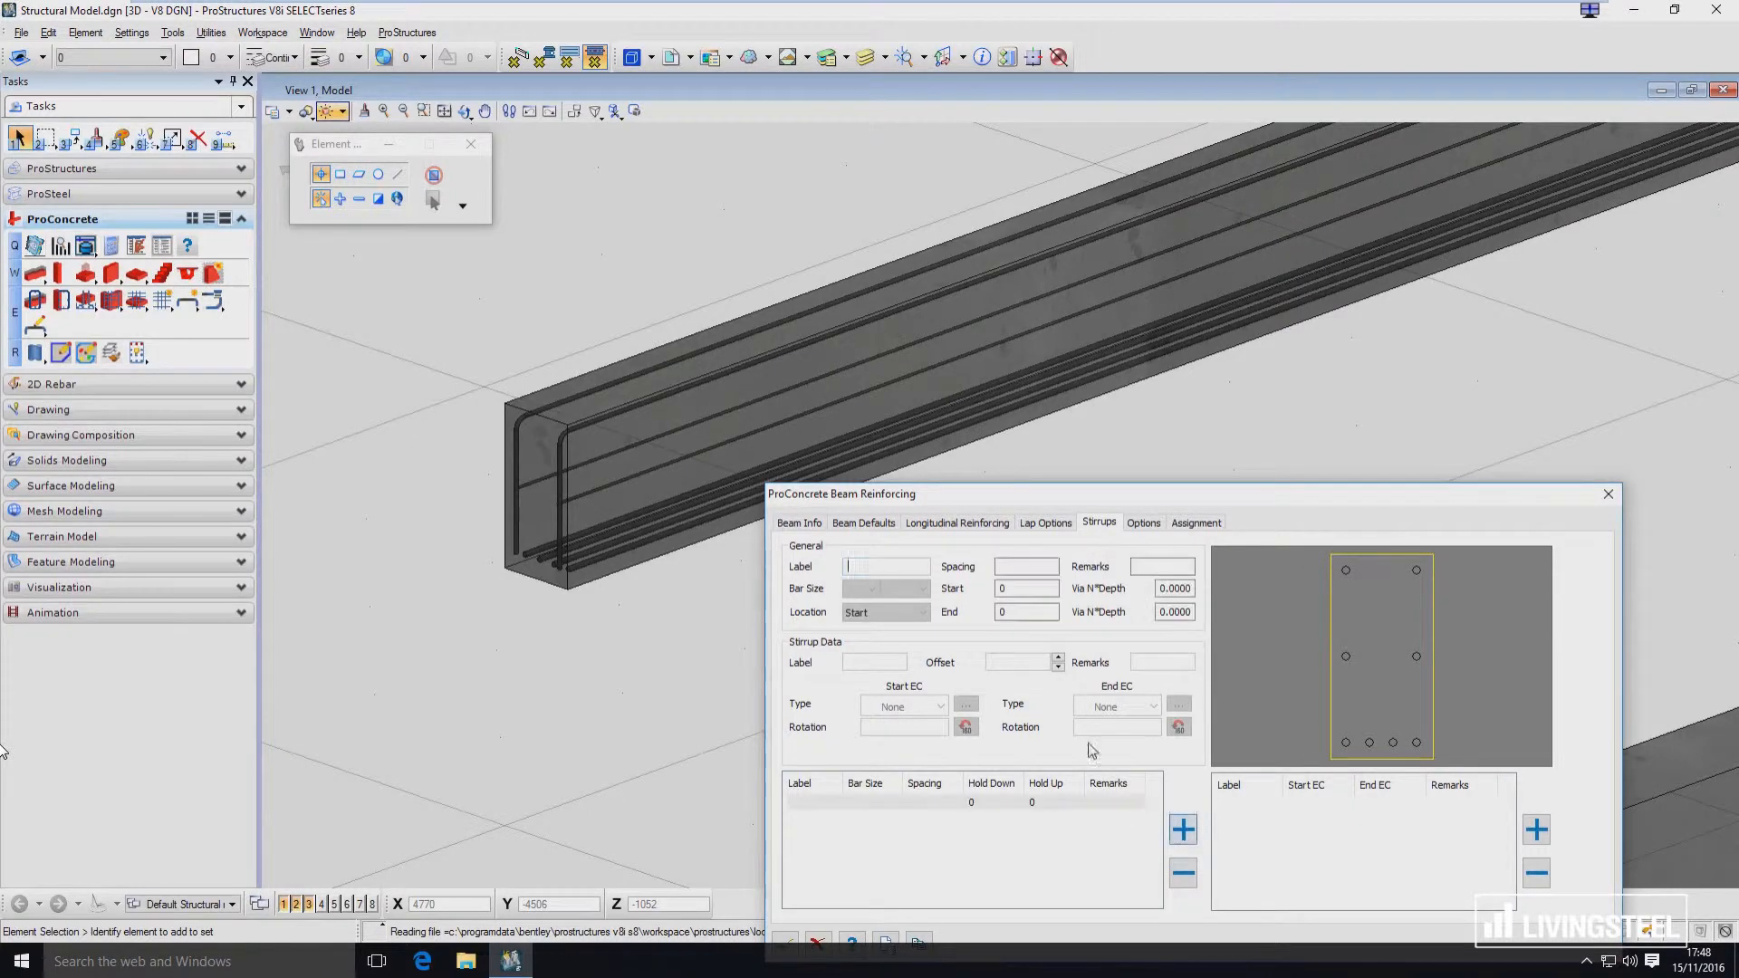
{"action": "type", "text": "1"}
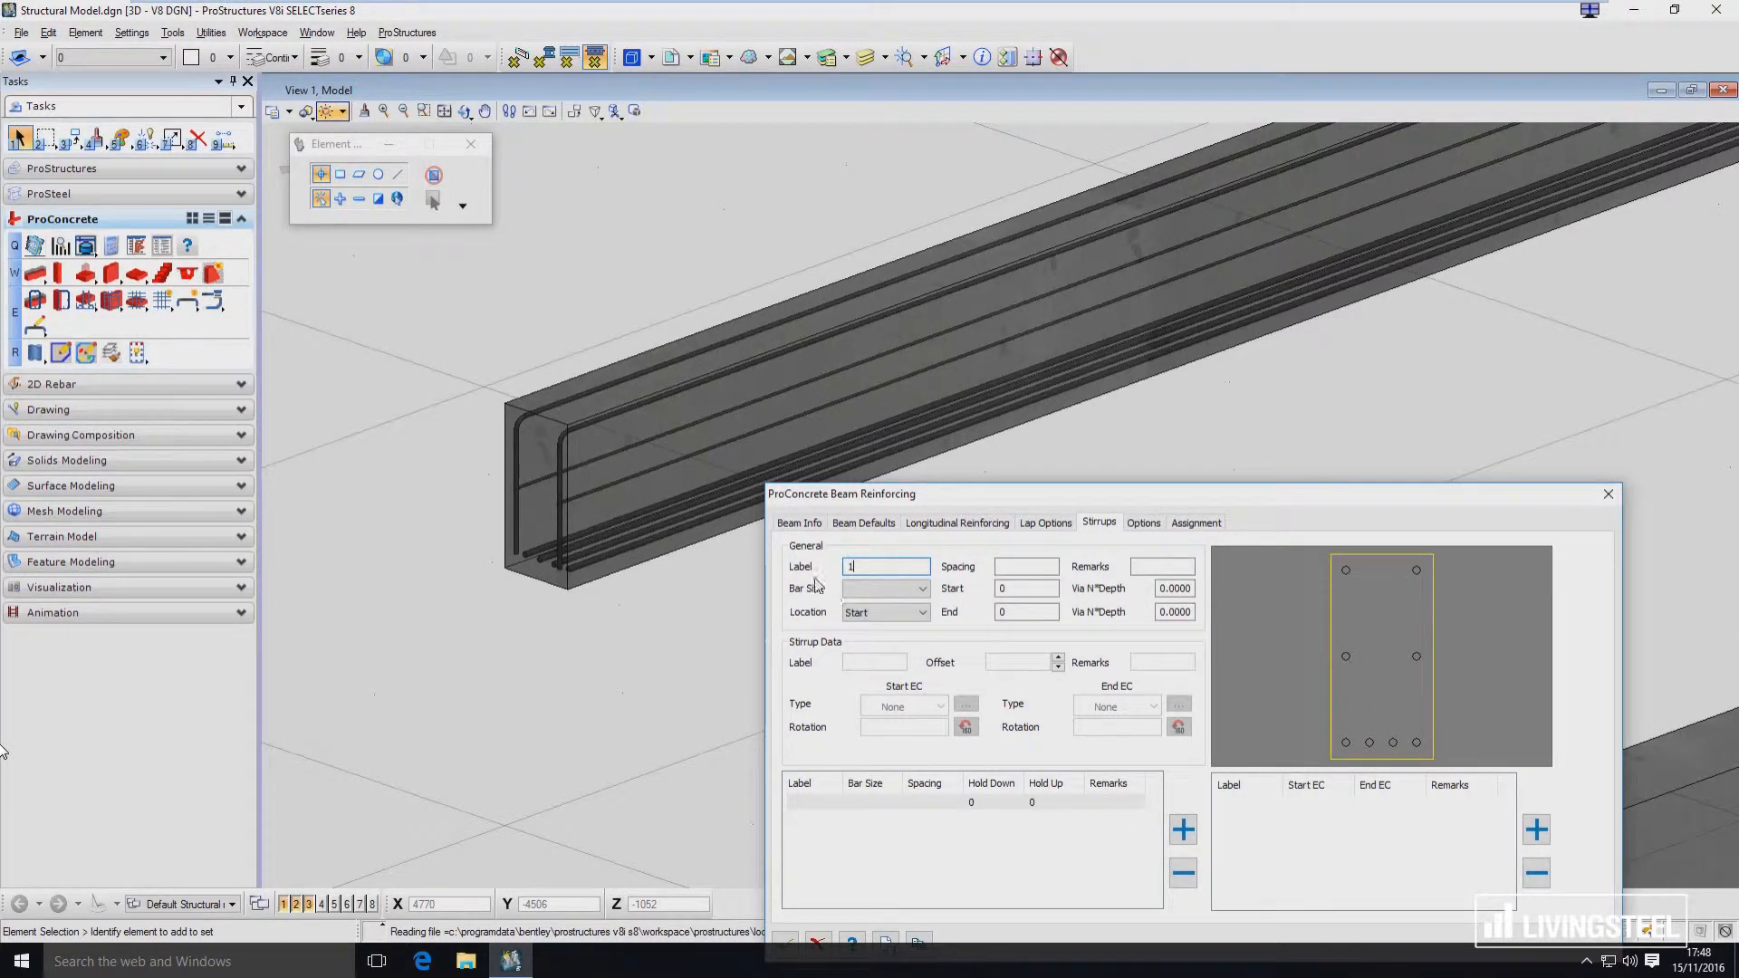
{"action": "left_click", "coordinate": [883, 589]}
{"action": "left_click", "coordinate": [851, 629]}
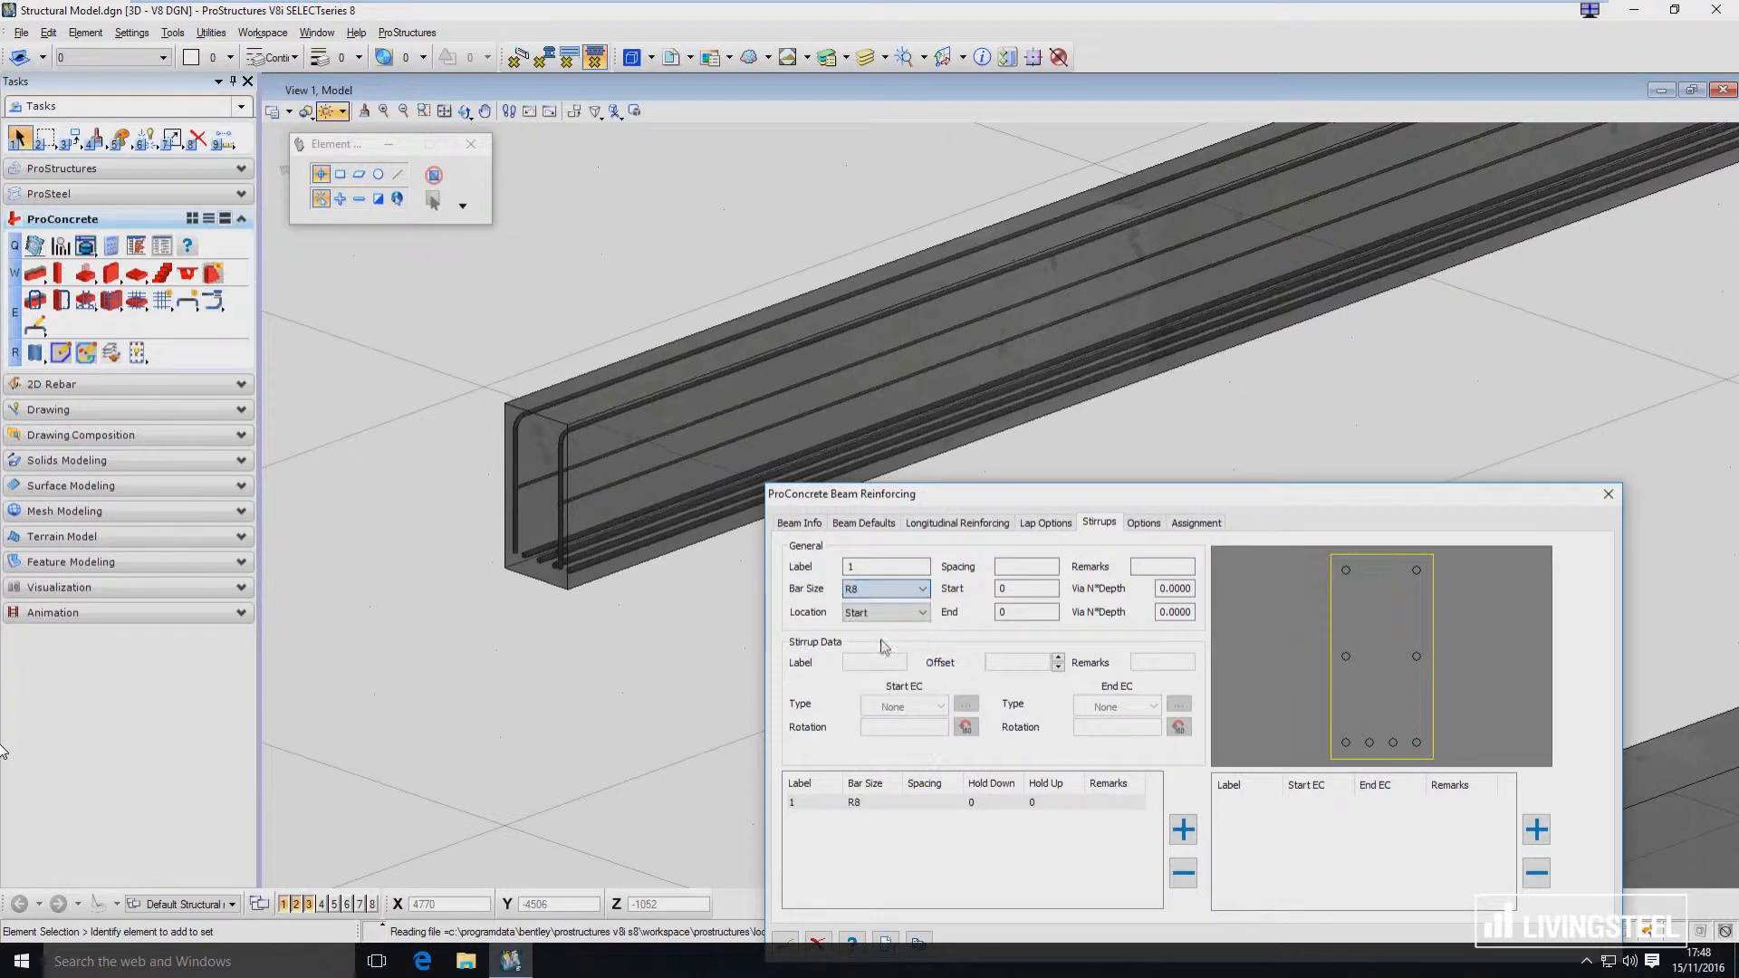
{"action": "left_click", "coordinate": [1020, 591]}
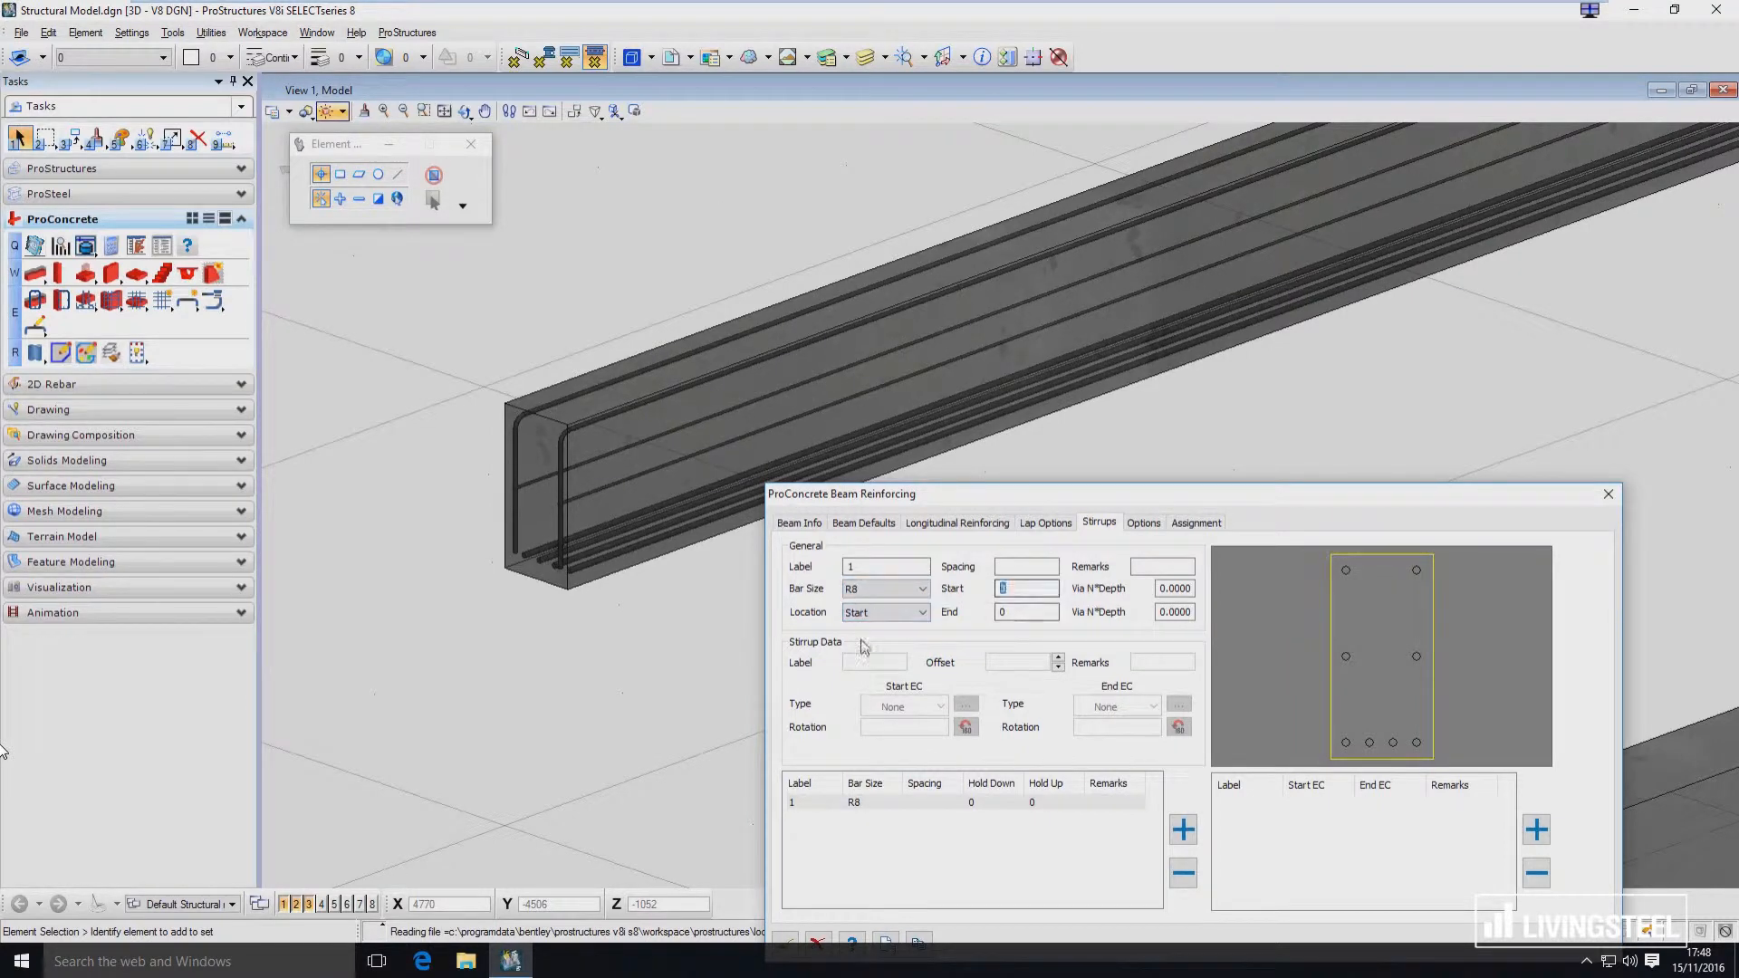
{"action": "type", "text": "30"}
{"action": "key", "text": "Tab"}
{"action": "type", "text": "1000"}
{"action": "left_click", "coordinate": [998, 568]}
{"action": "type", "text": "100"}
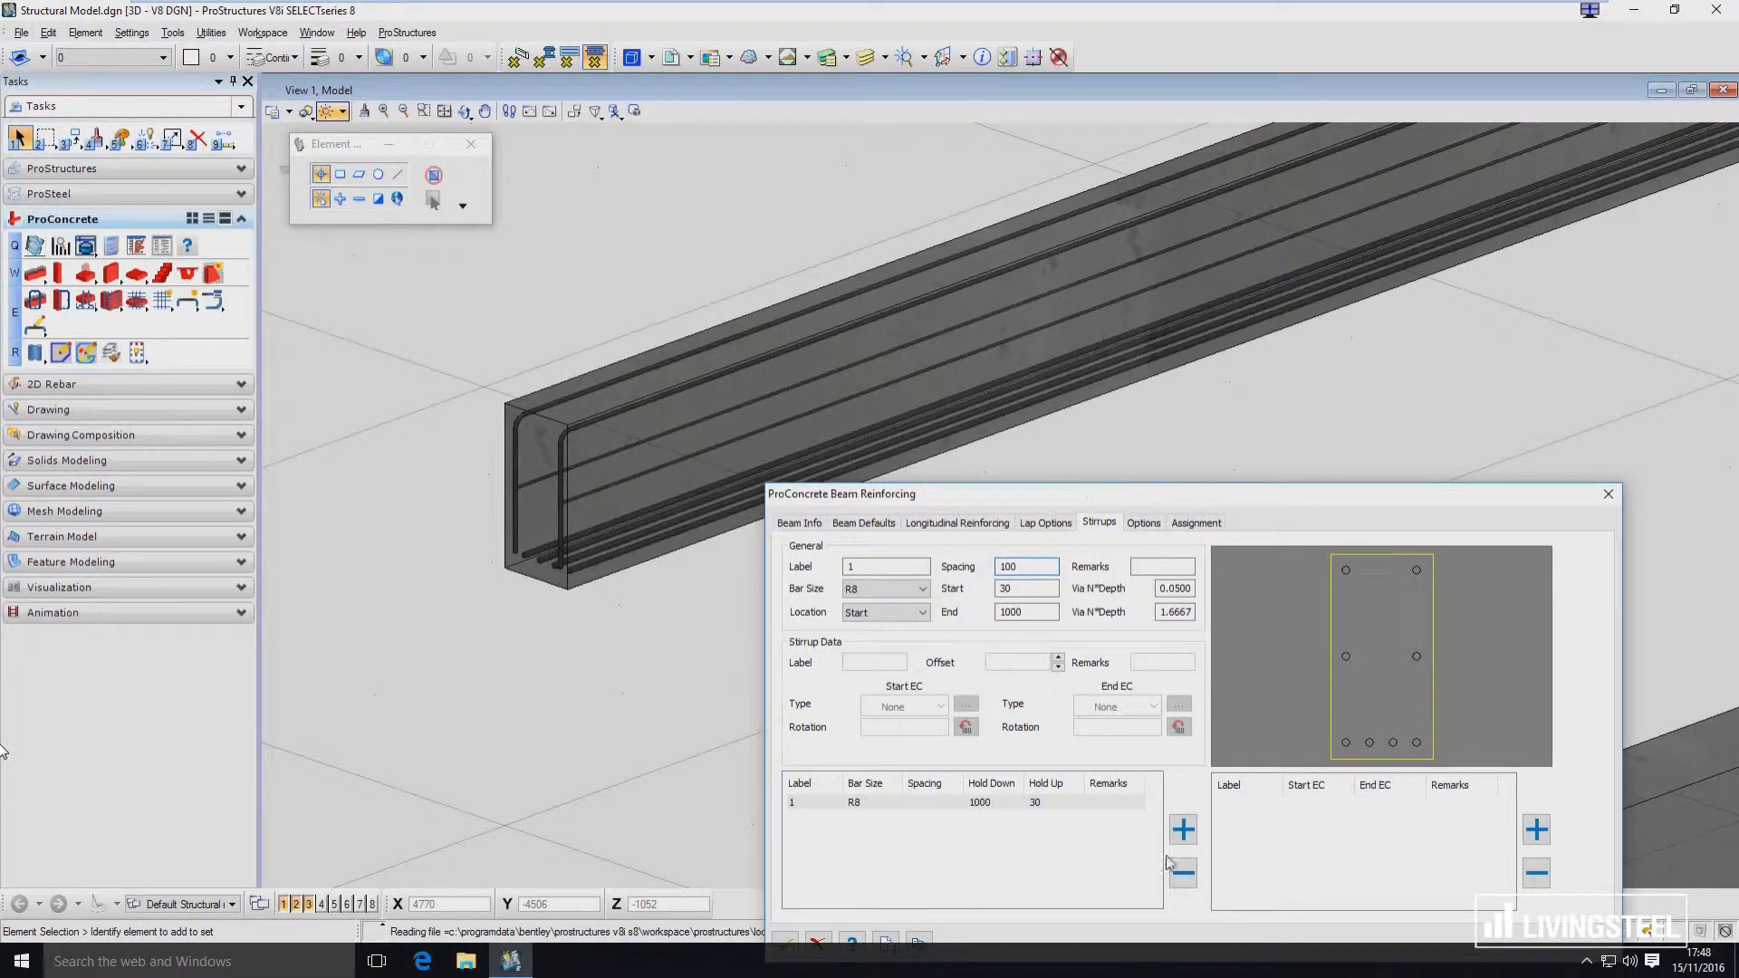
Add a stirrup labelled S1 to set 1 and route it around the four corner bars of the cross-section.
{"action": "left_click", "coordinate": [1536, 830]}
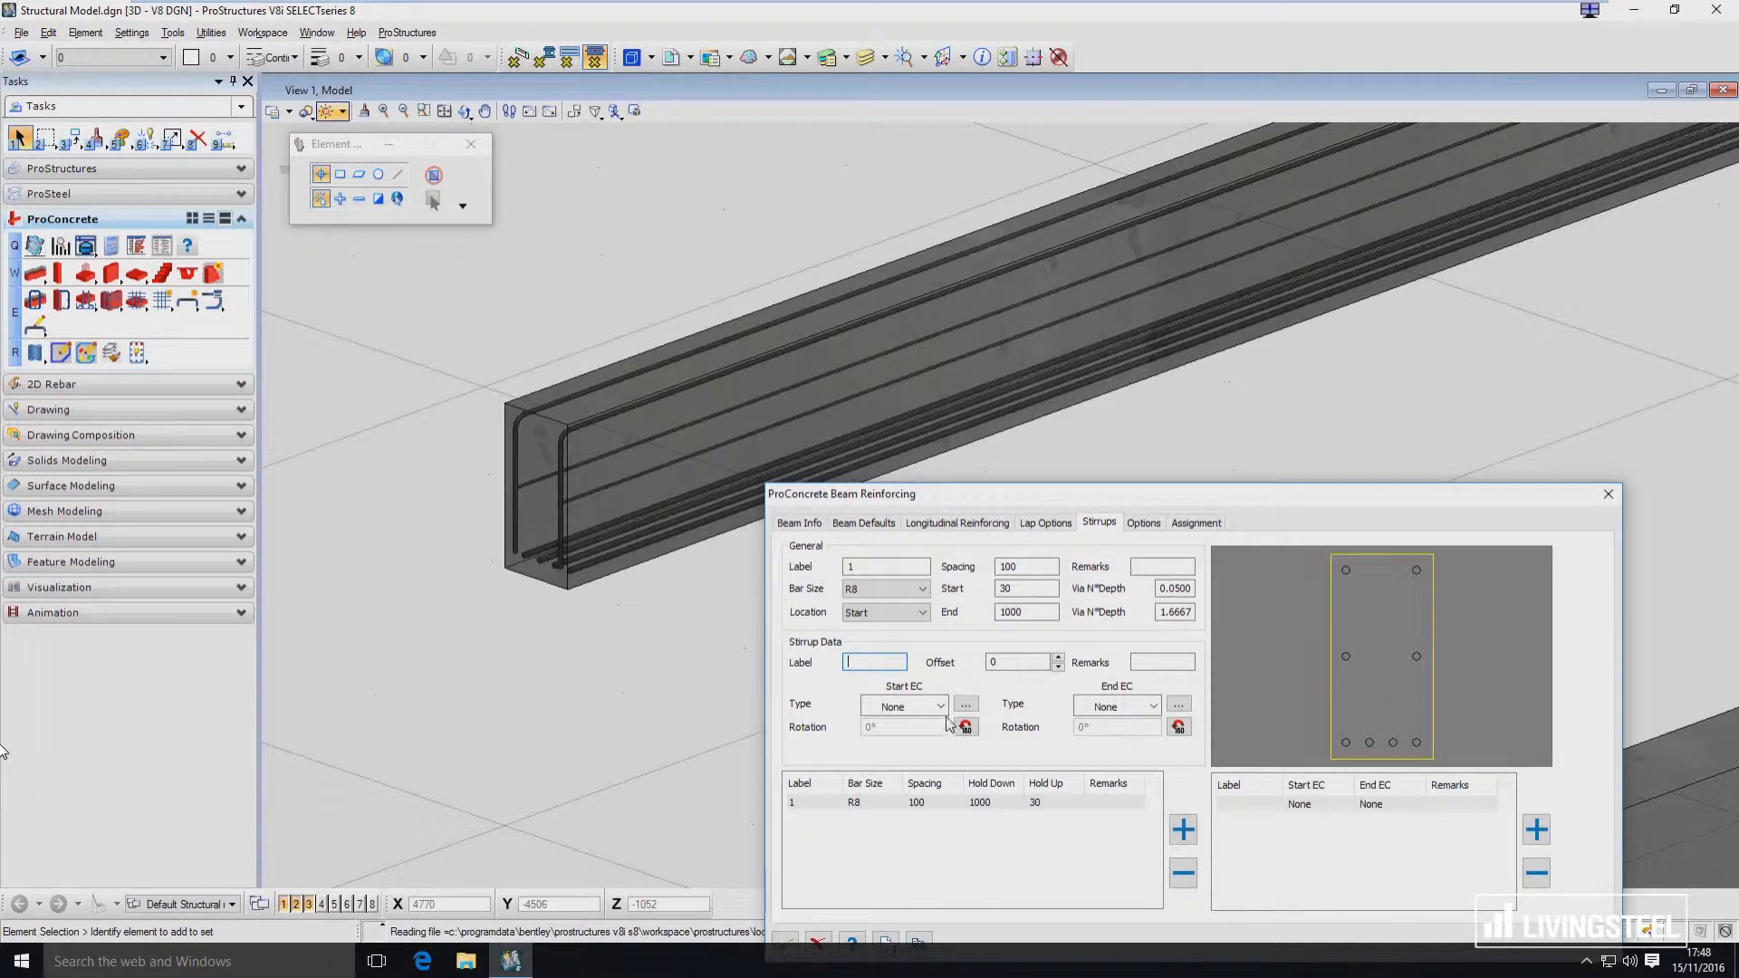
{"action": "type", "text": "S1"}
{"action": "left_click", "coordinate": [1345, 570]}
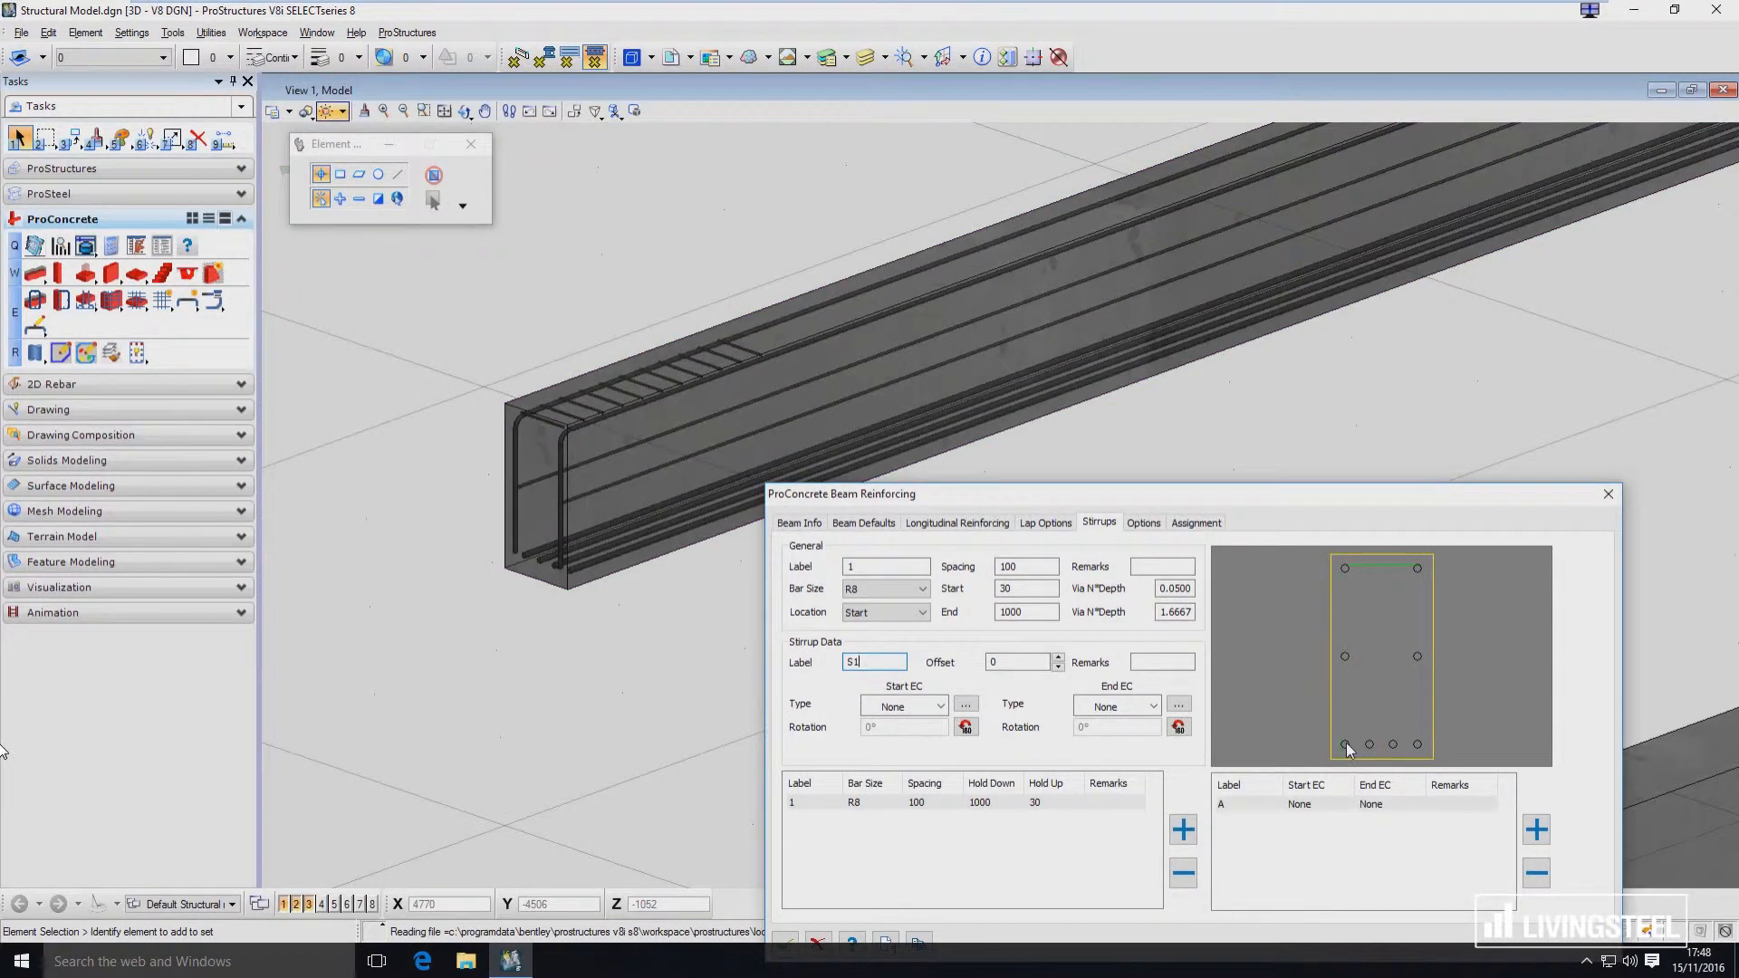
{"action": "left_click", "coordinate": [1346, 744]}
{"action": "left_click", "coordinate": [1419, 744]}
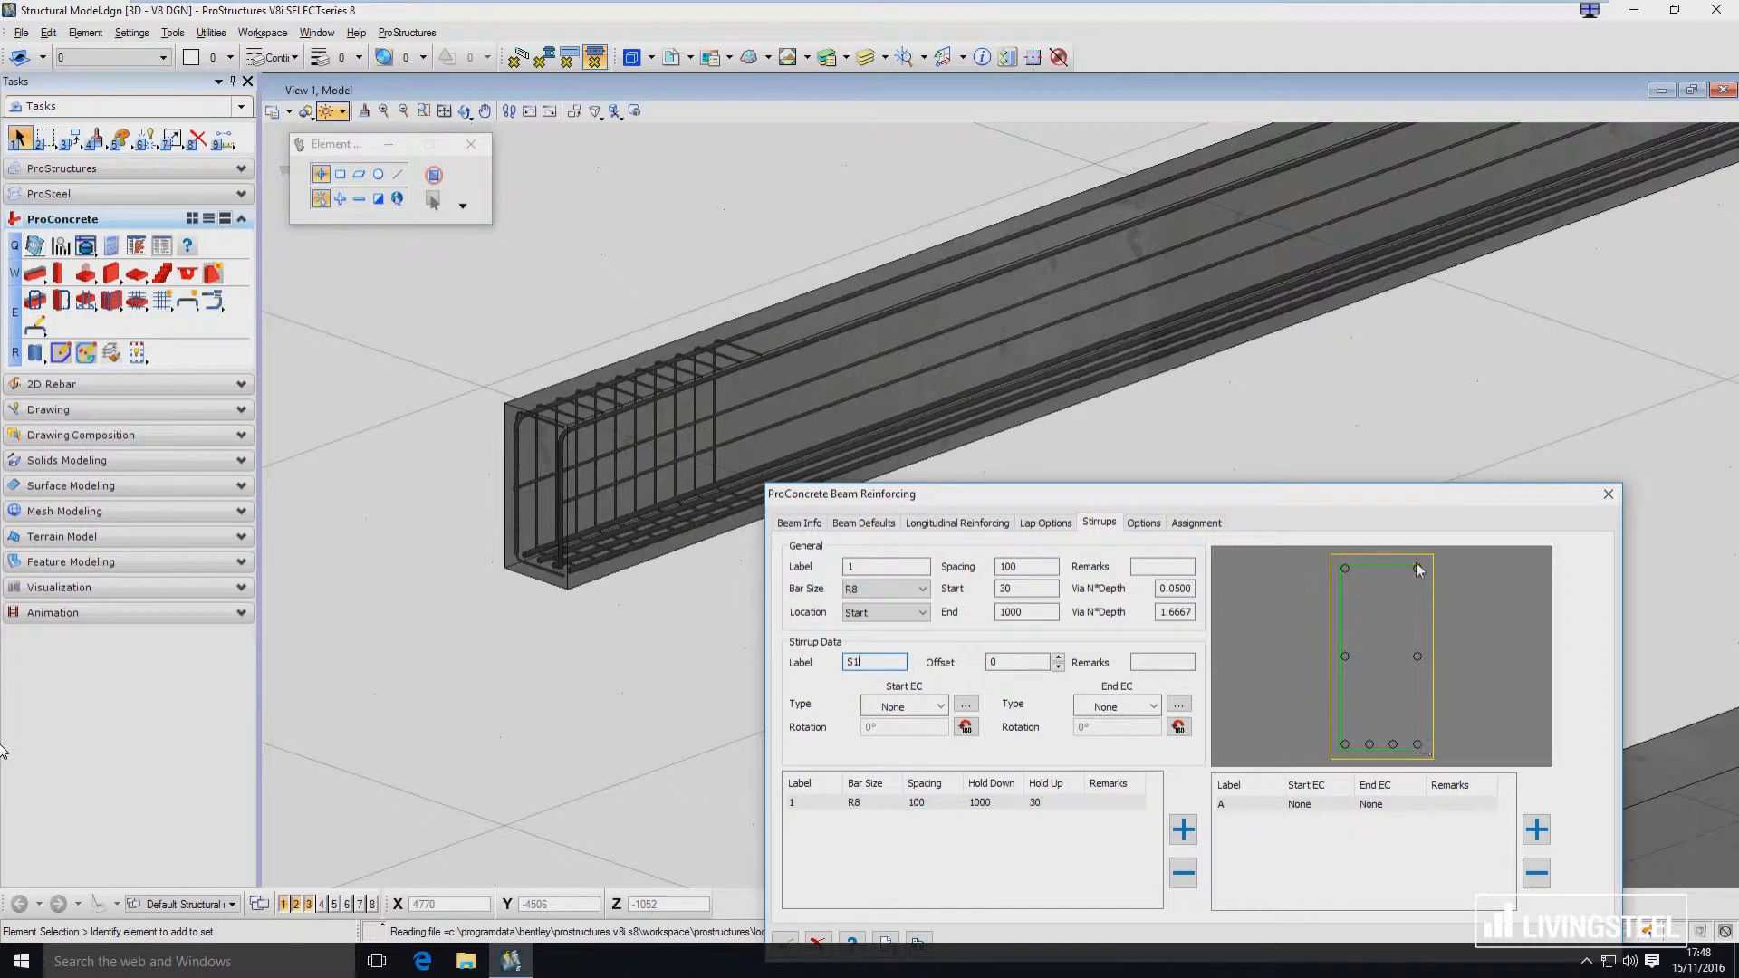
{"action": "left_click", "coordinate": [1417, 566]}
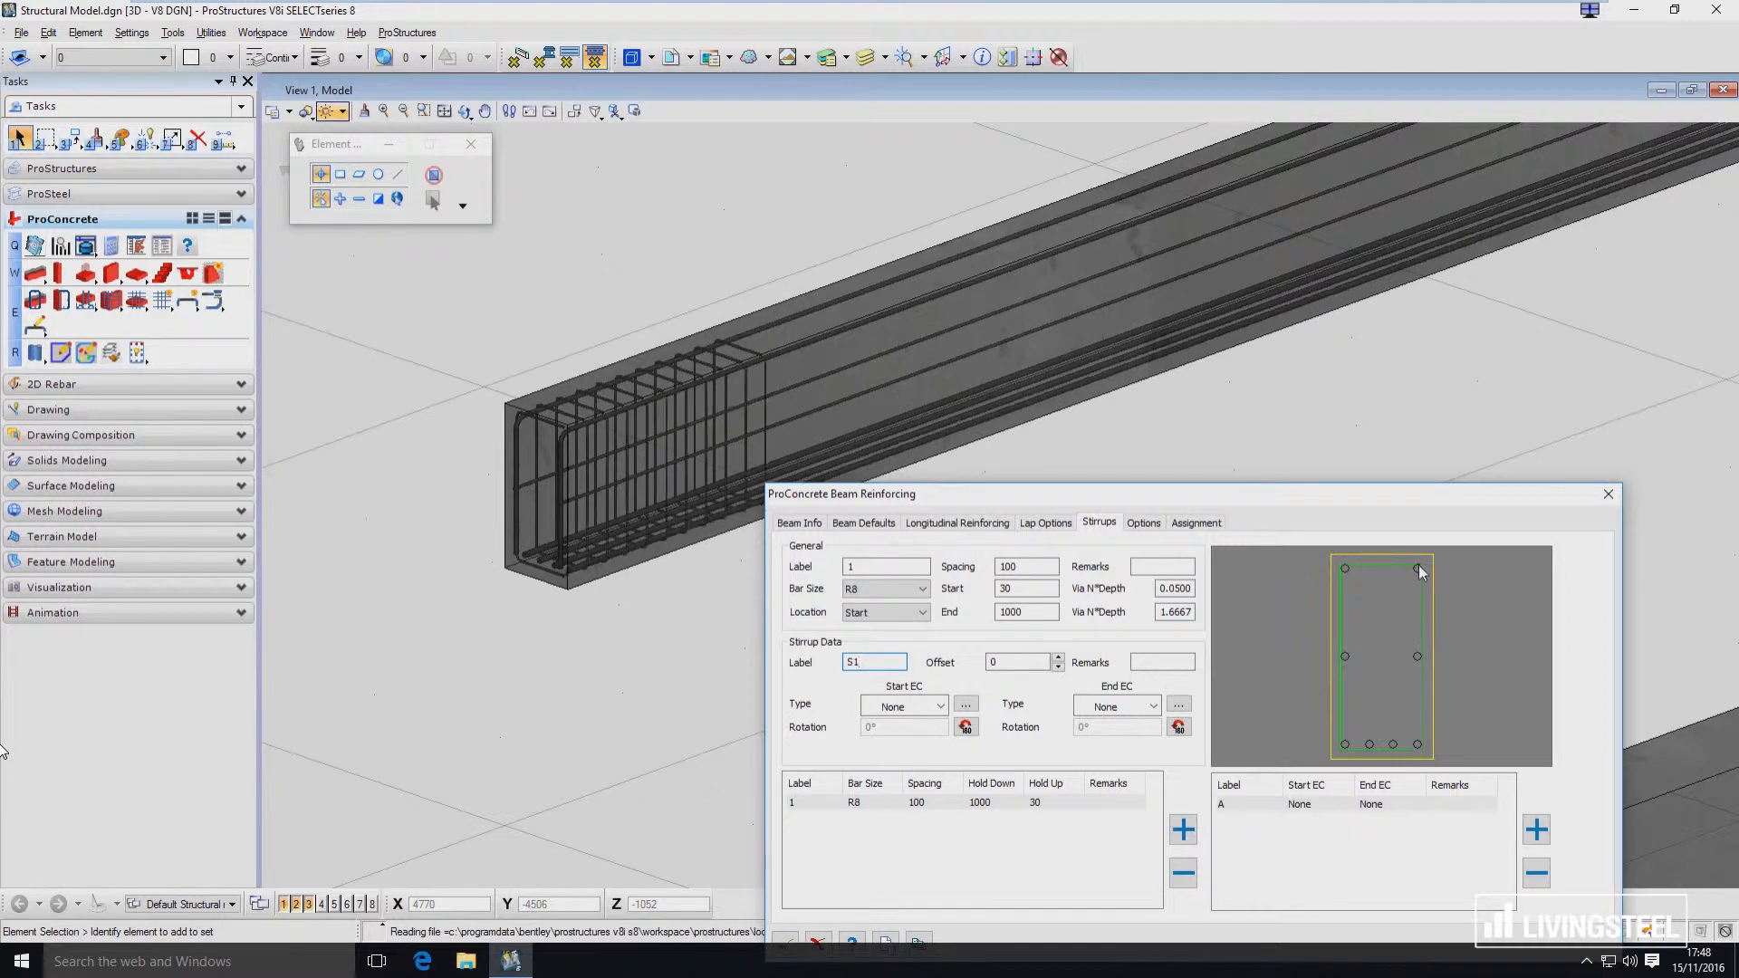
Set both the start and end conditions of stirrup S1 to 90 Degree Hook.
{"action": "left_click", "coordinate": [942, 707]}
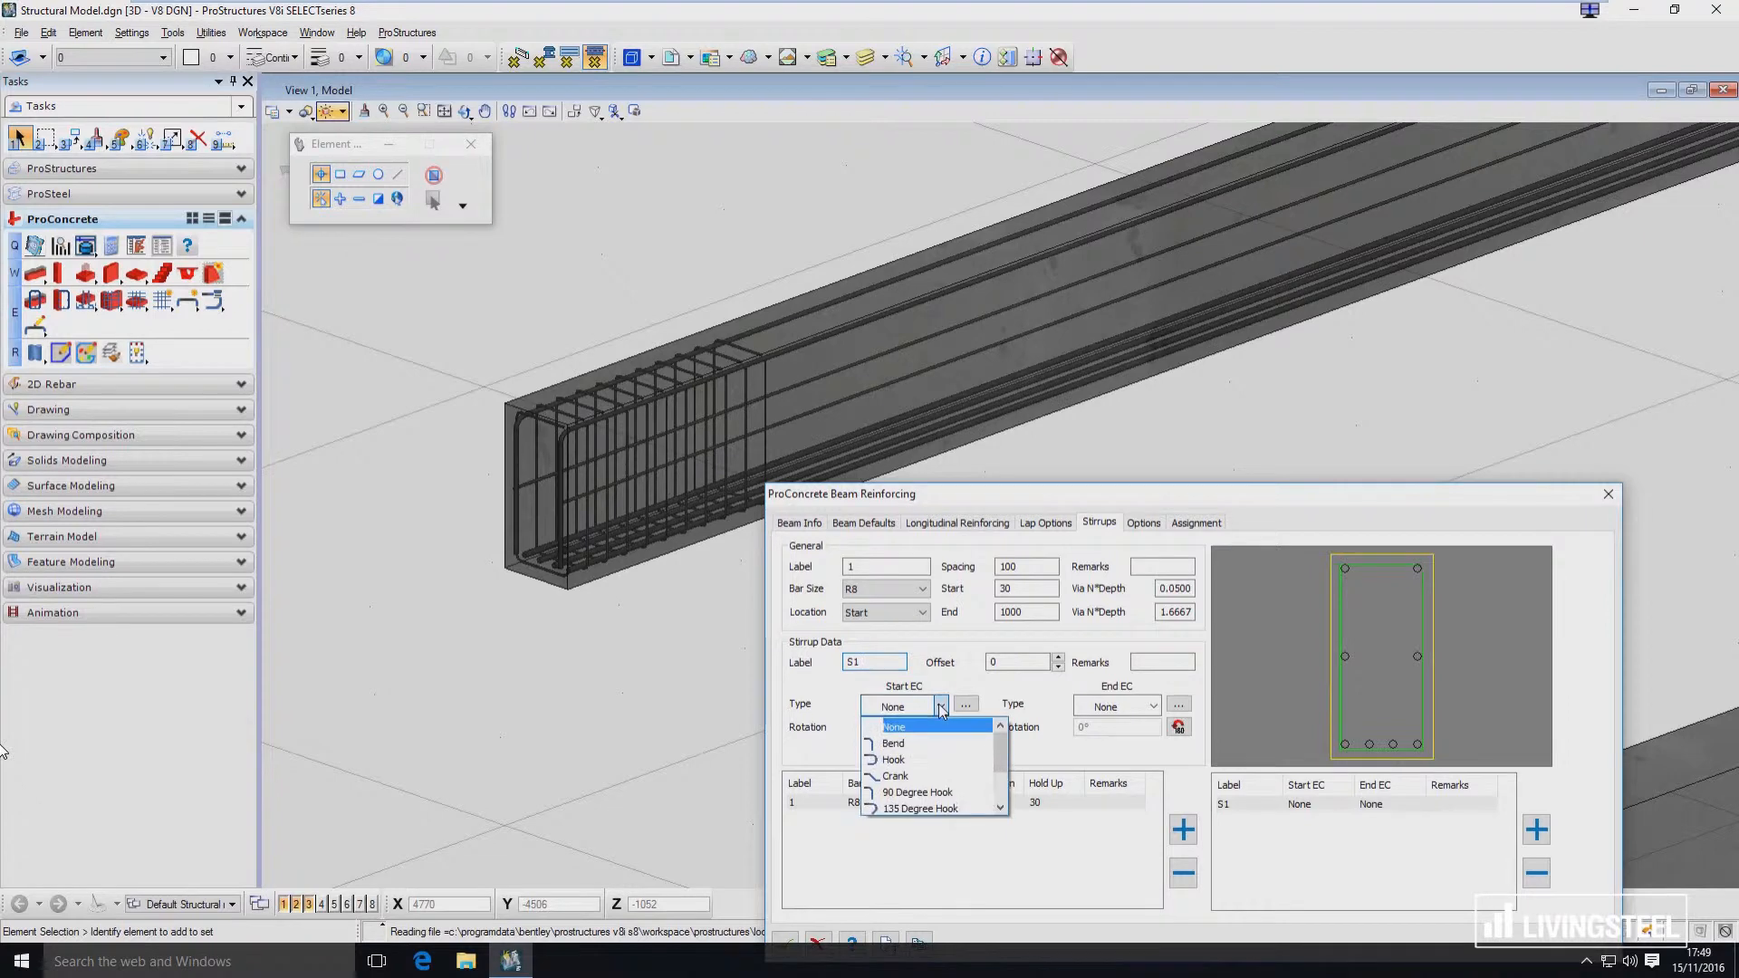
{"action": "left_click", "coordinate": [939, 806]}
{"action": "left_click", "coordinate": [1114, 708]}
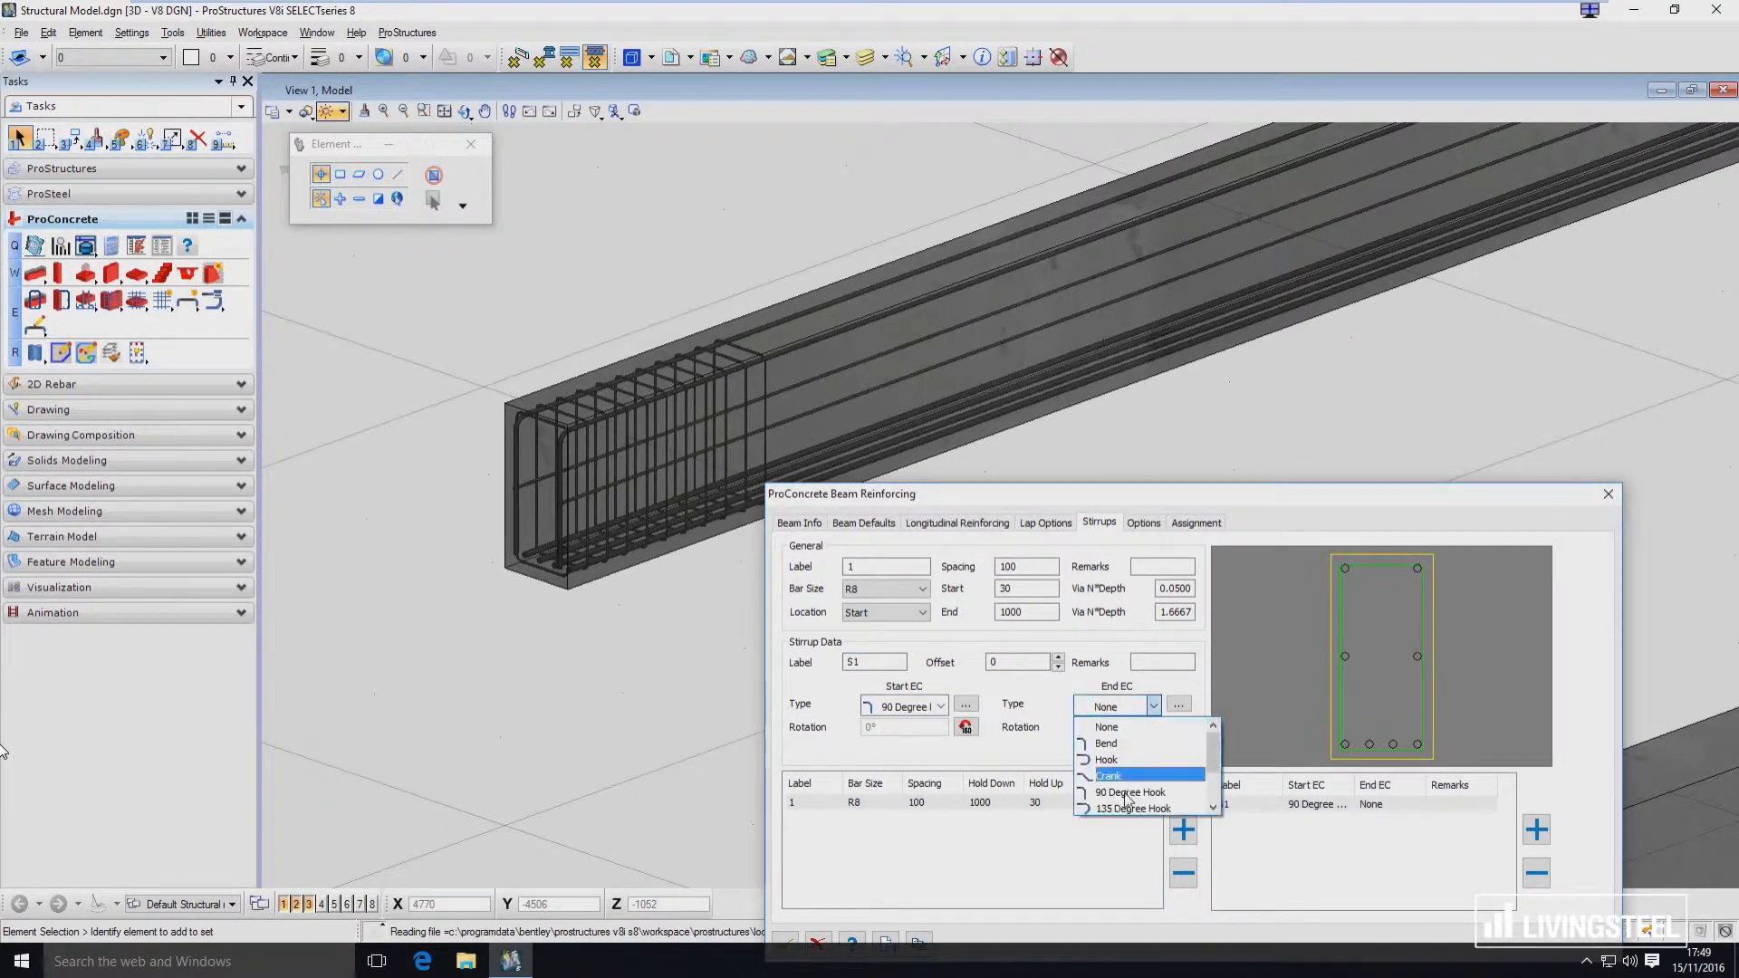
{"action": "left_click", "coordinate": [1128, 793]}
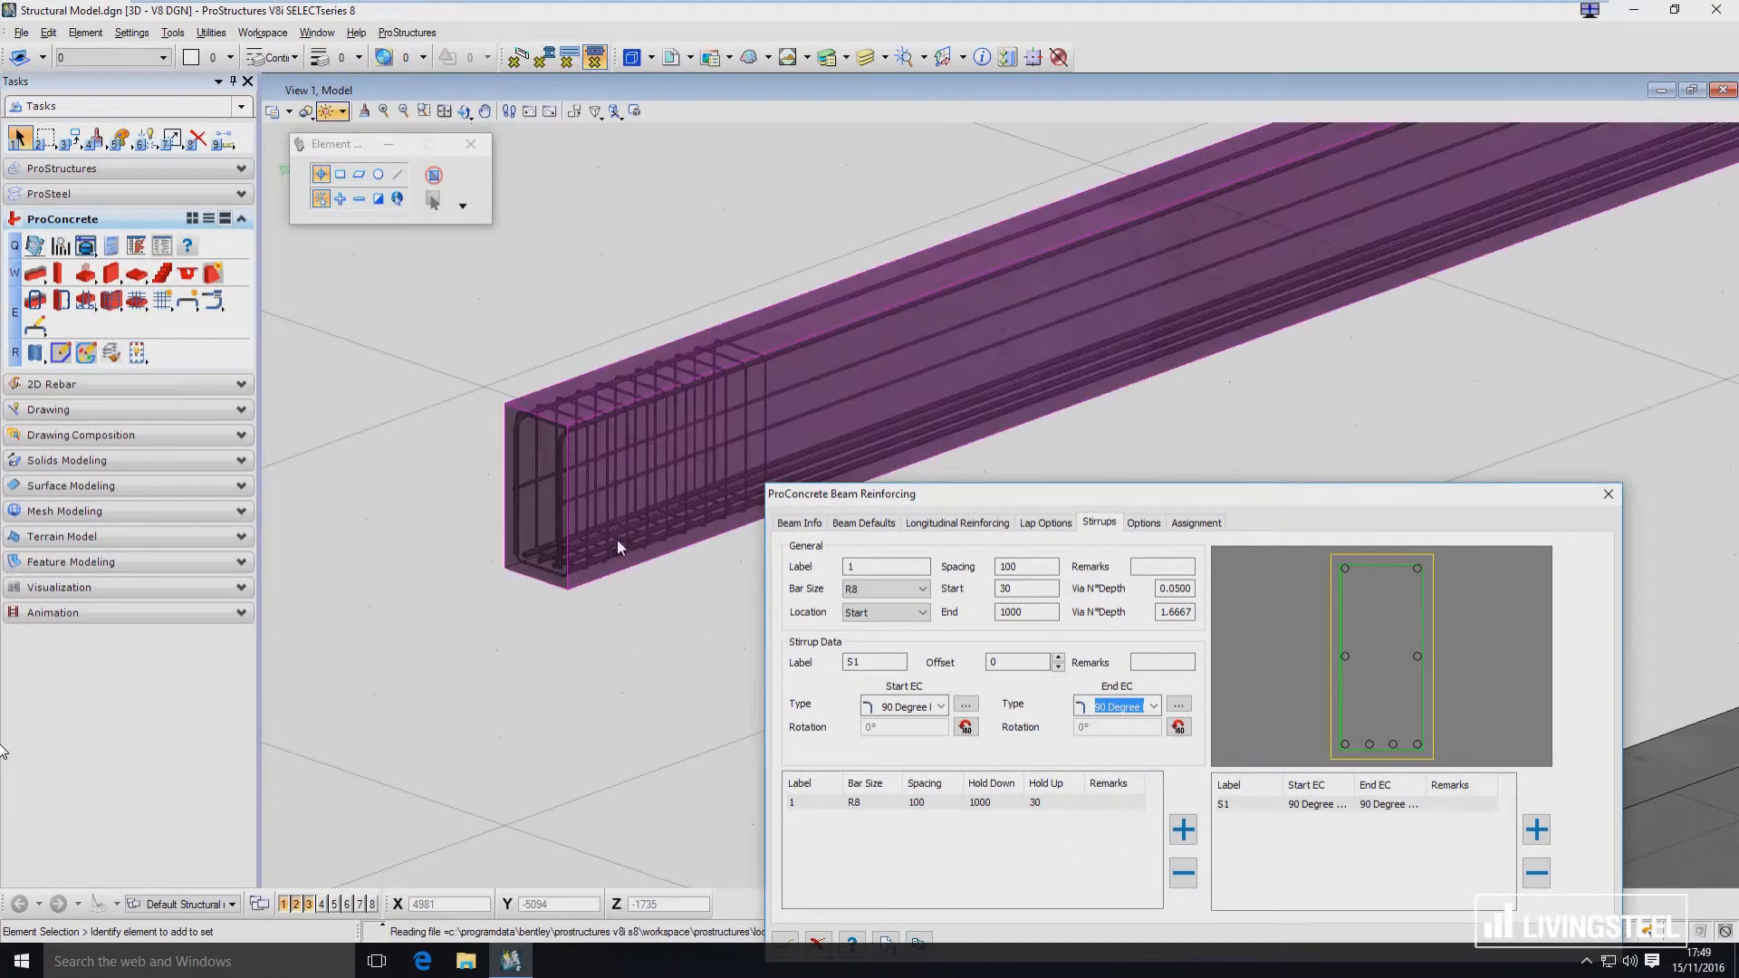
Add stirrup set 2 at the Middle location with bar size R8, spacing 200, start 1200 and end 1200, and compare it with set 1.
{"action": "scroll", "coordinate": [616, 547], "scroll_direction": "down", "scroll_amount": 3}
{"action": "middle_click_drag", "start_coordinate": [797, 359], "coordinate": [580, 408]}
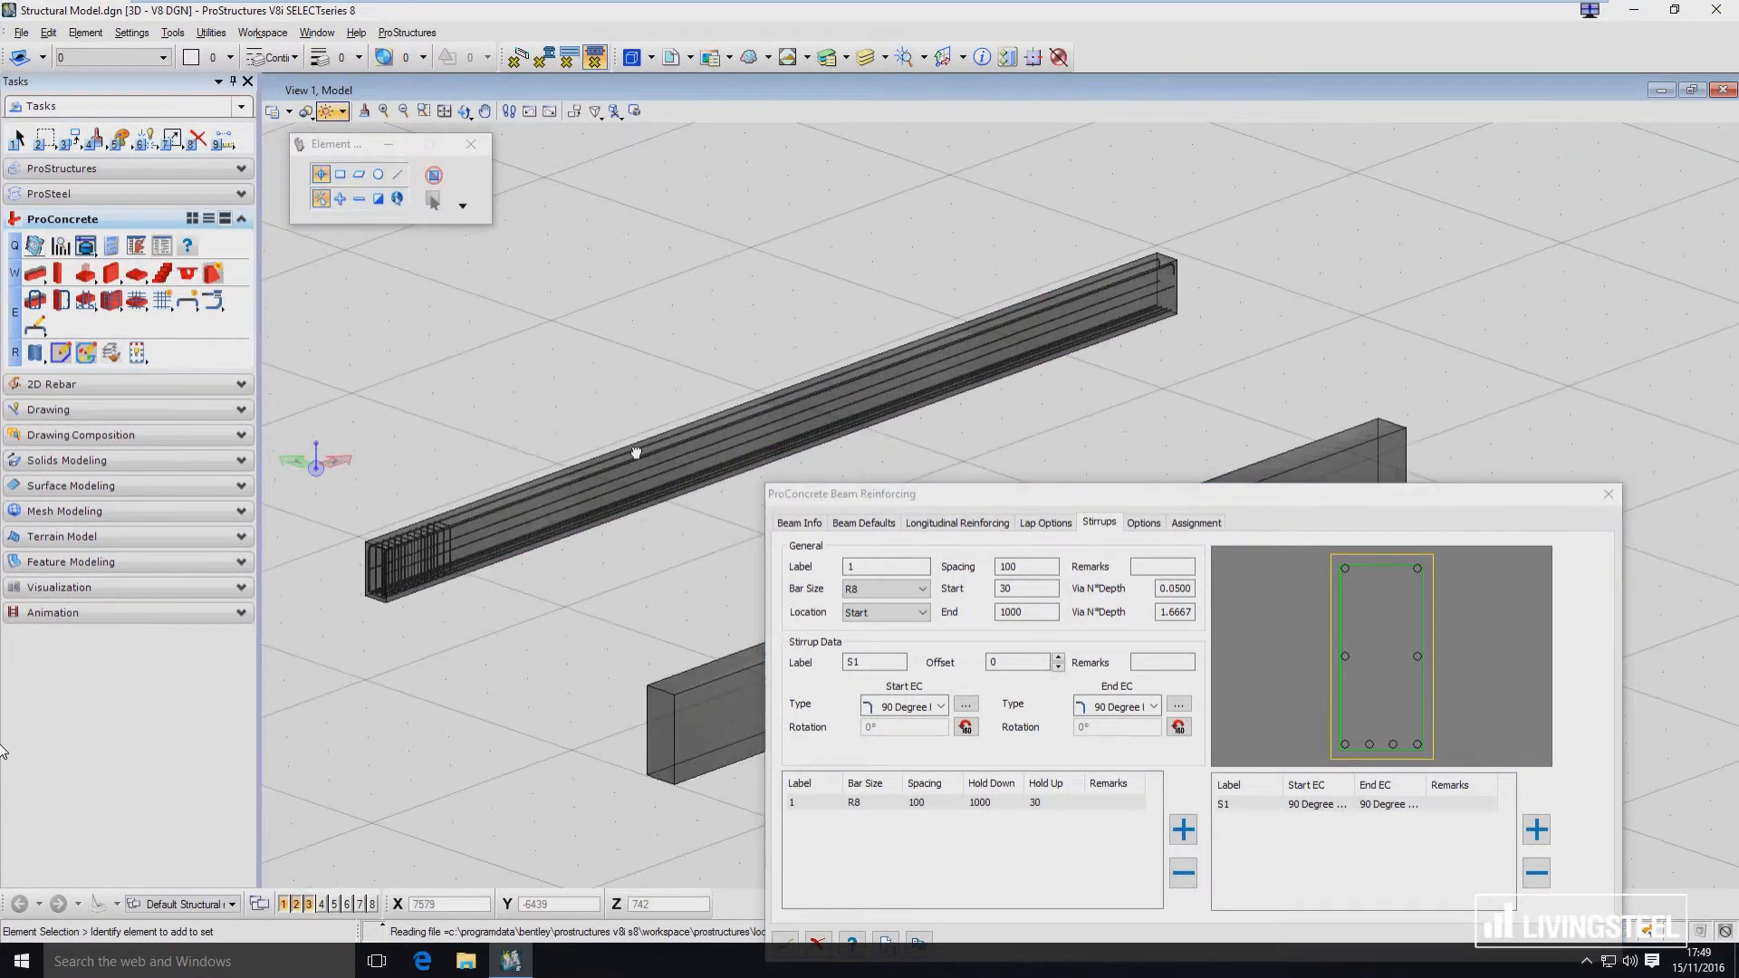
{"action": "left_click", "coordinate": [1182, 830]}
{"action": "type", "text": "2"}
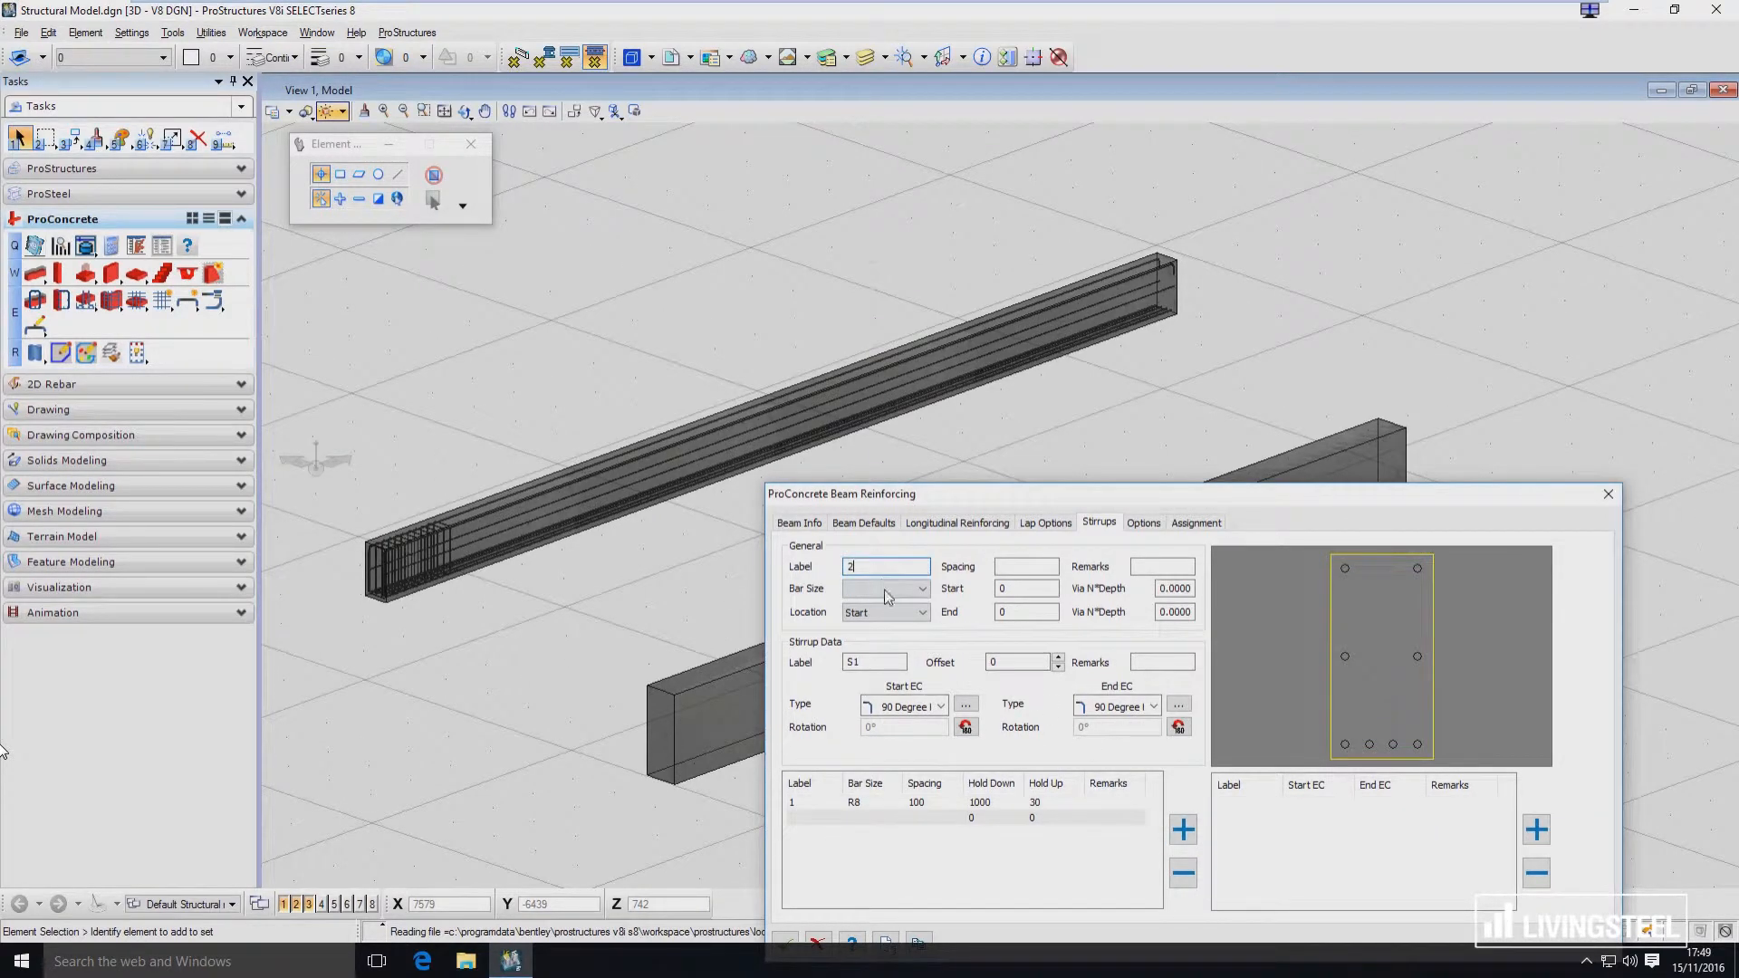
{"action": "left_click", "coordinate": [886, 589]}
{"action": "left_click", "coordinate": [886, 632]}
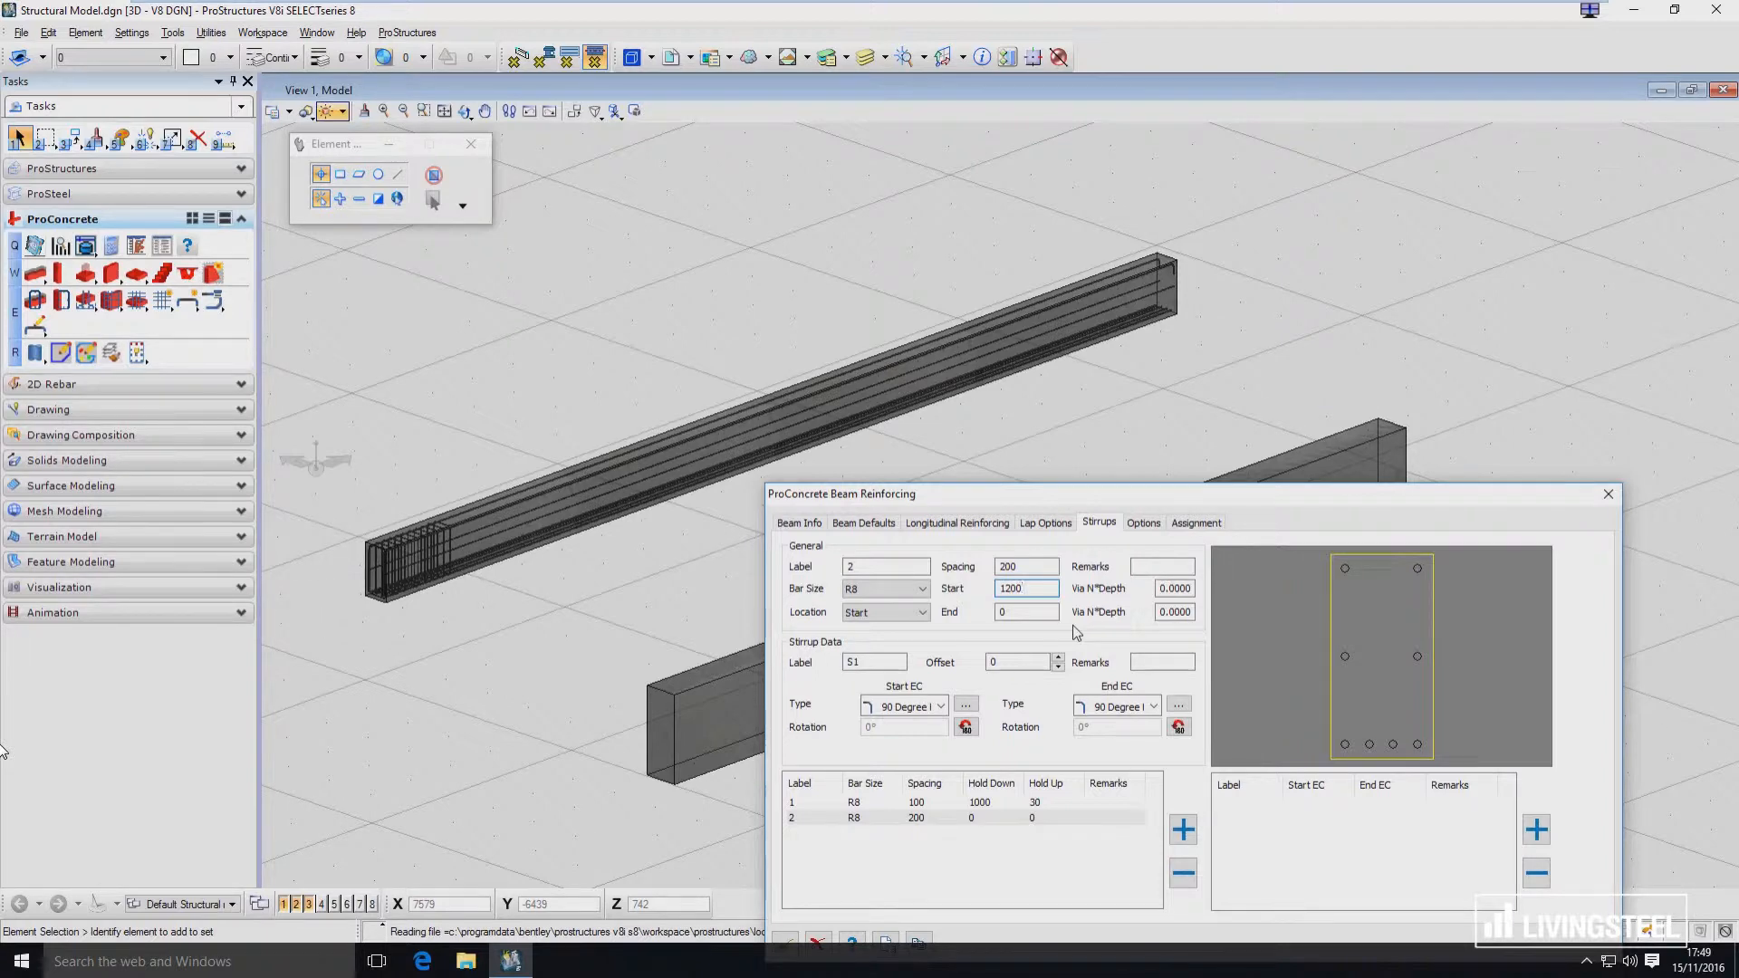
{"action": "left_click", "coordinate": [906, 613]}
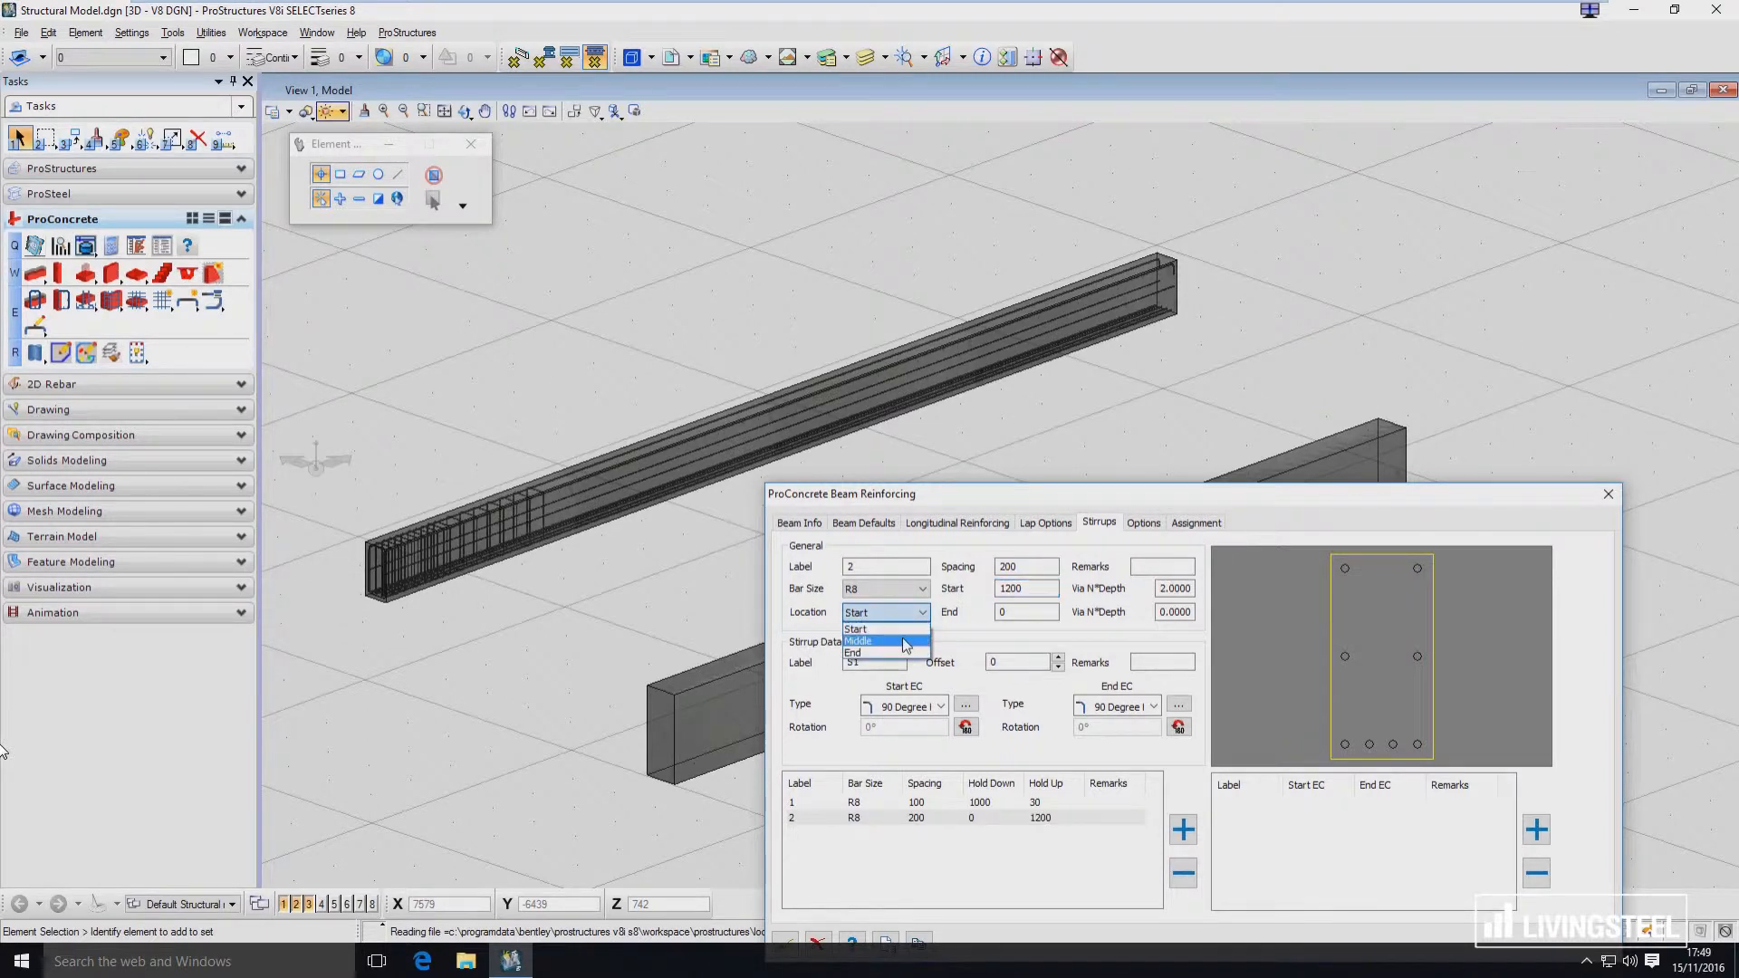
{"action": "left_click", "coordinate": [904, 641]}
{"action": "key", "text": "Tab"}
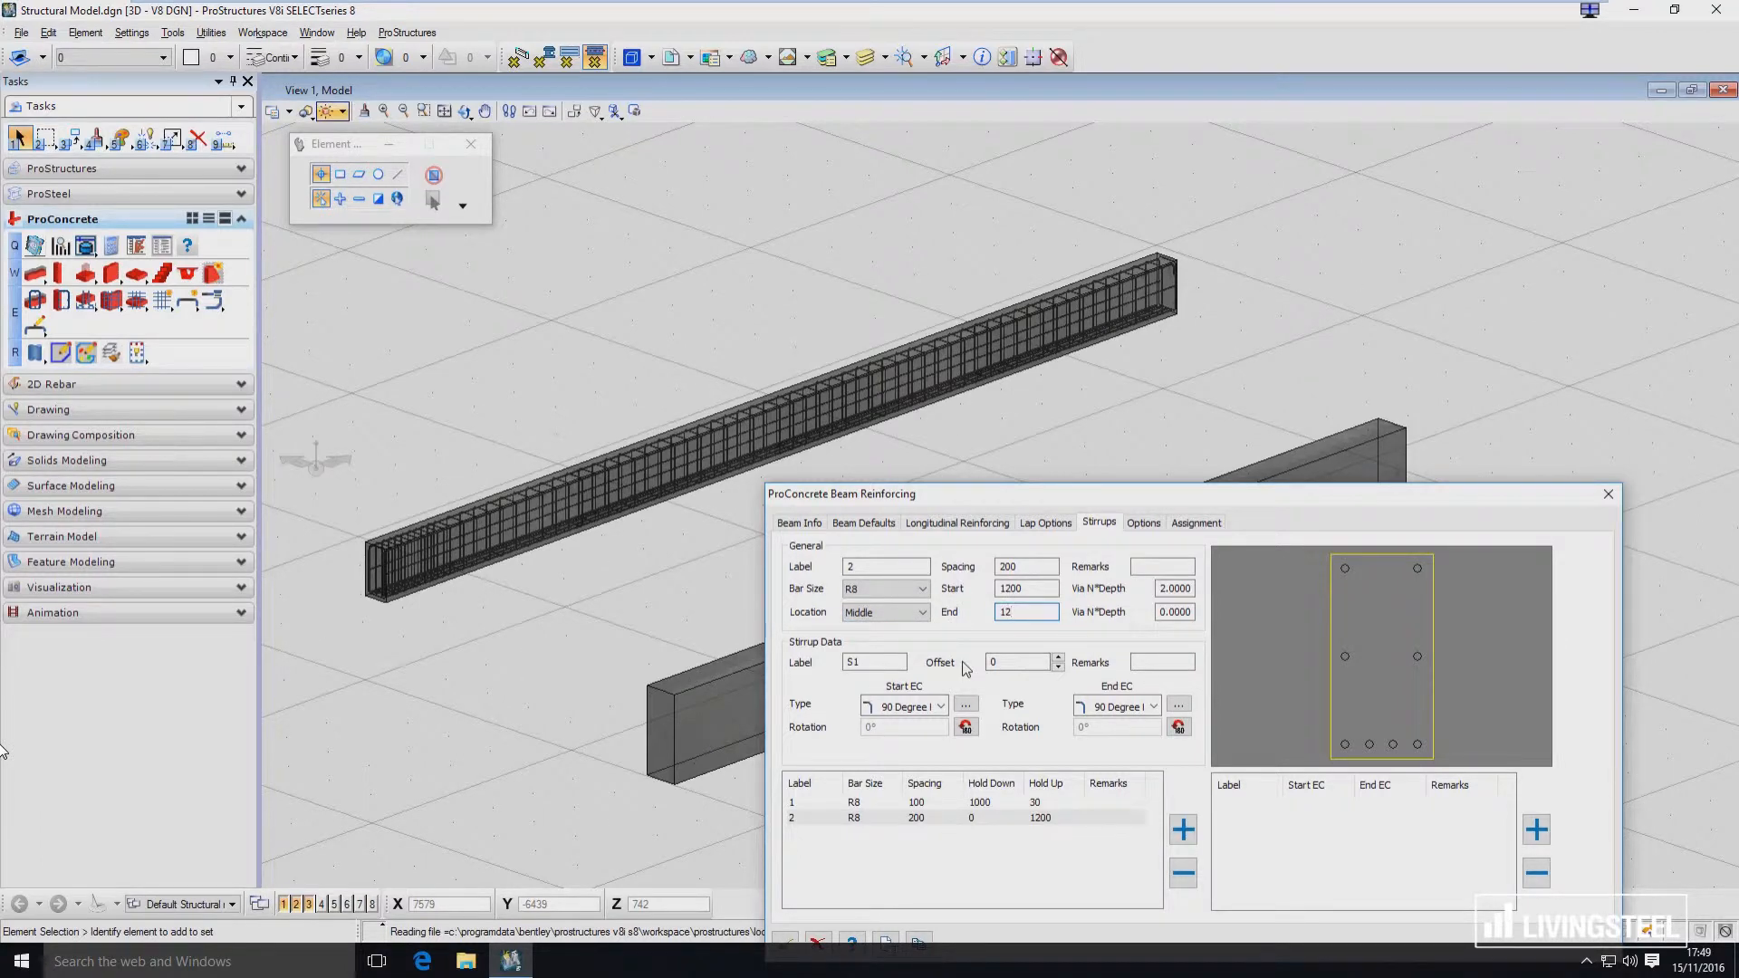
{"action": "key", "text": "Tab"}
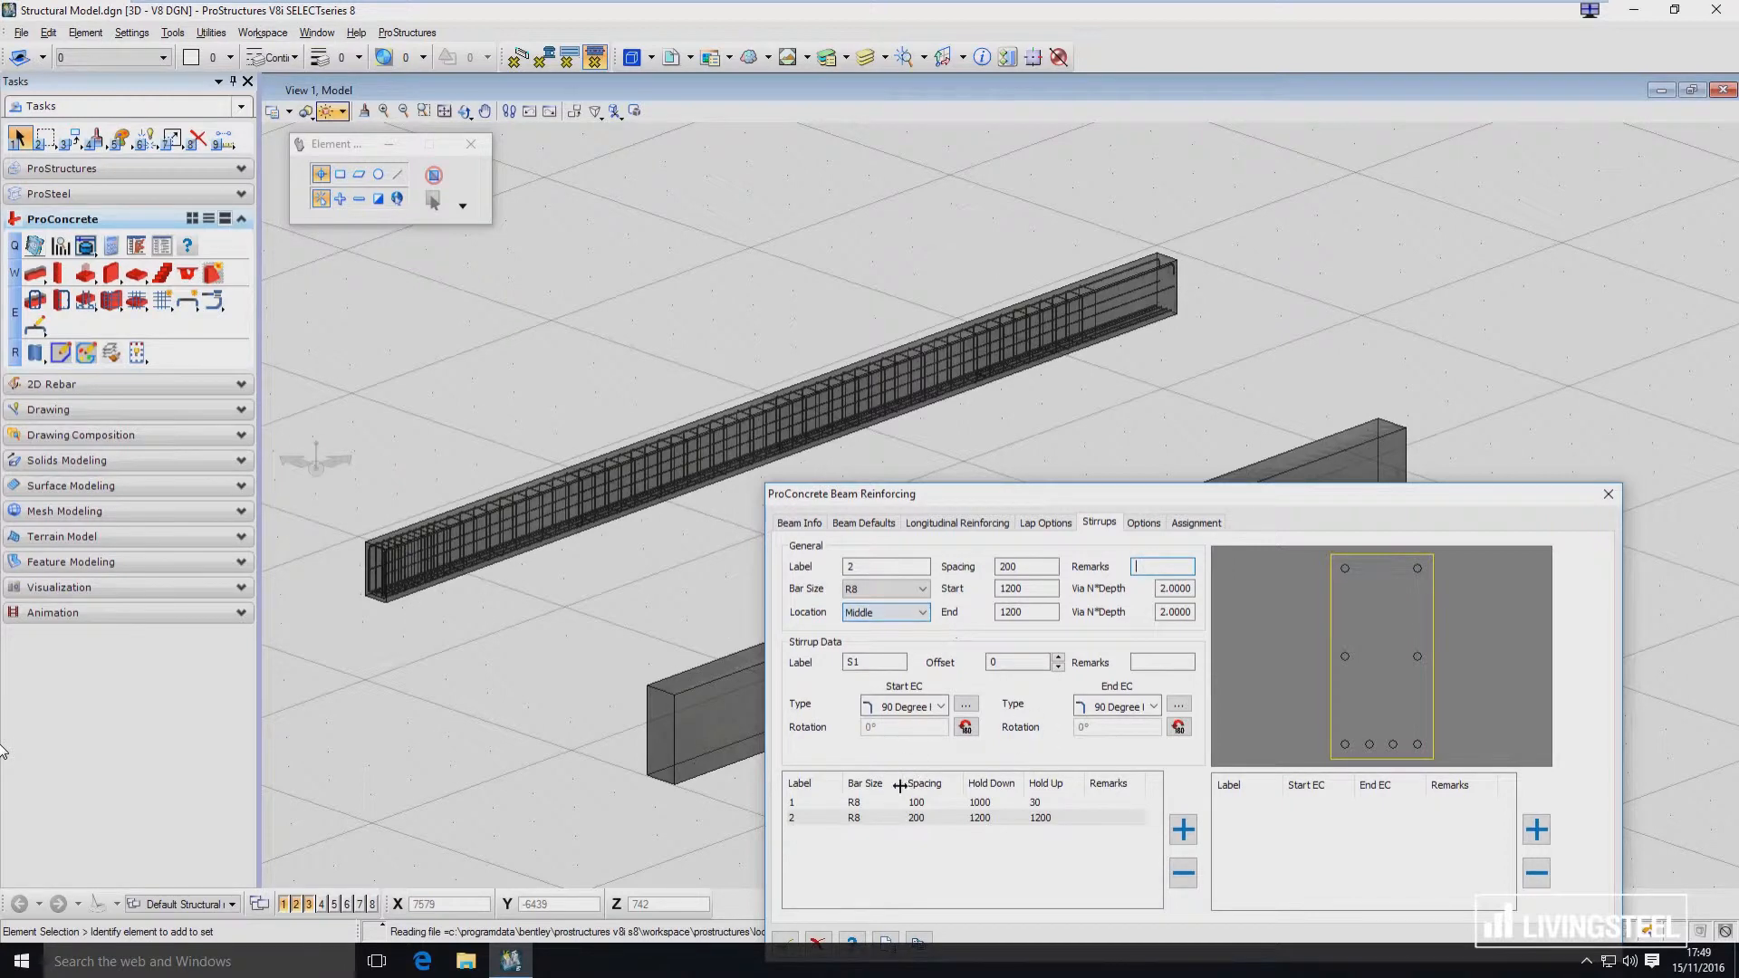
{"action": "left_click", "coordinate": [897, 818]}
{"action": "left_click", "coordinate": [893, 804]}
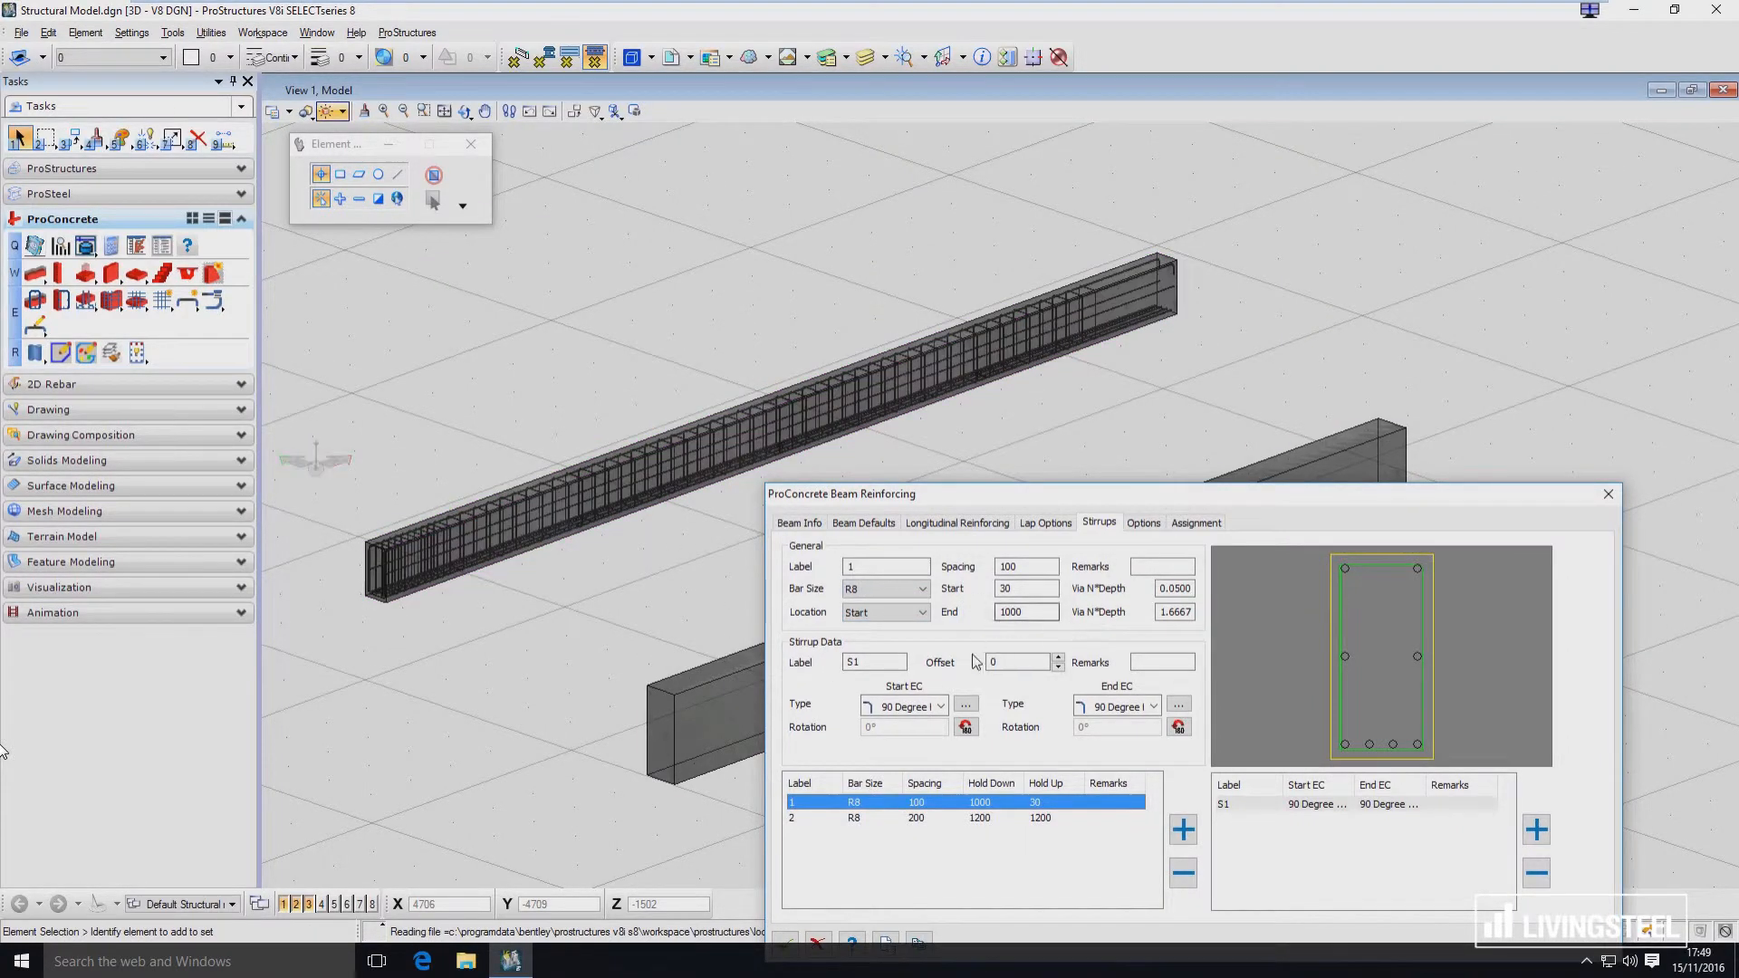
{"action": "left_click", "coordinate": [903, 818]}
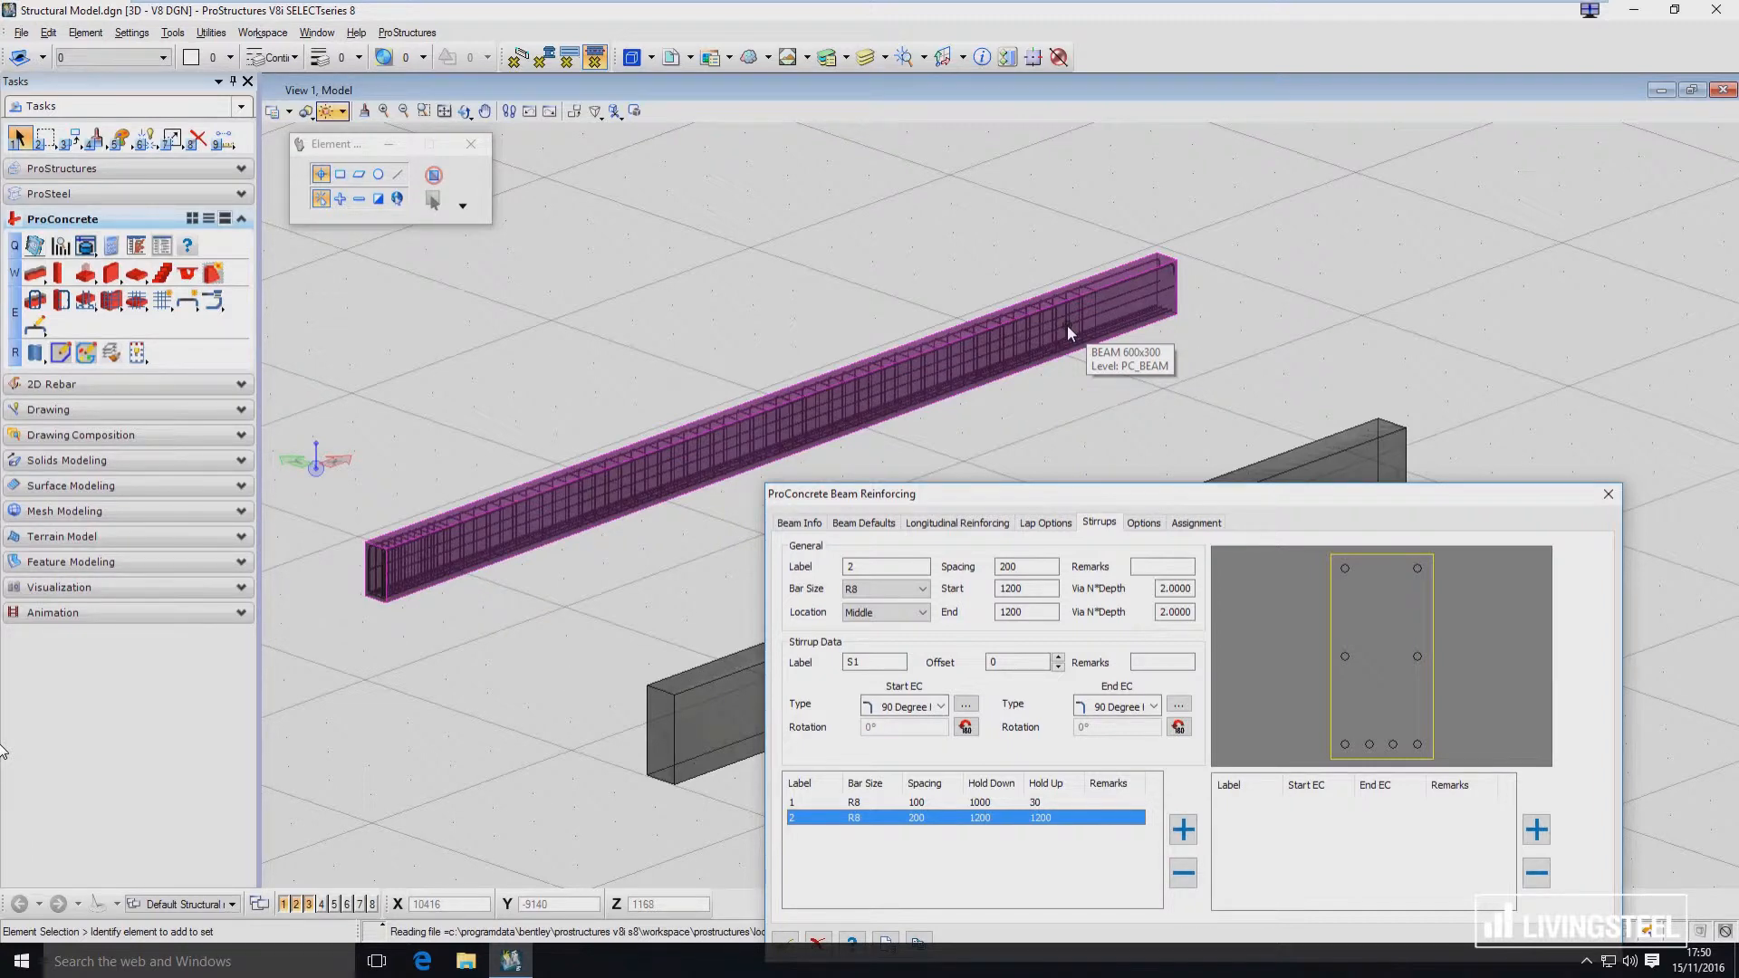
Lengthen the reinforced 600x300 beam by stretching its far end outward about 1854.
{"action": "left_click", "coordinate": [1172, 308]}
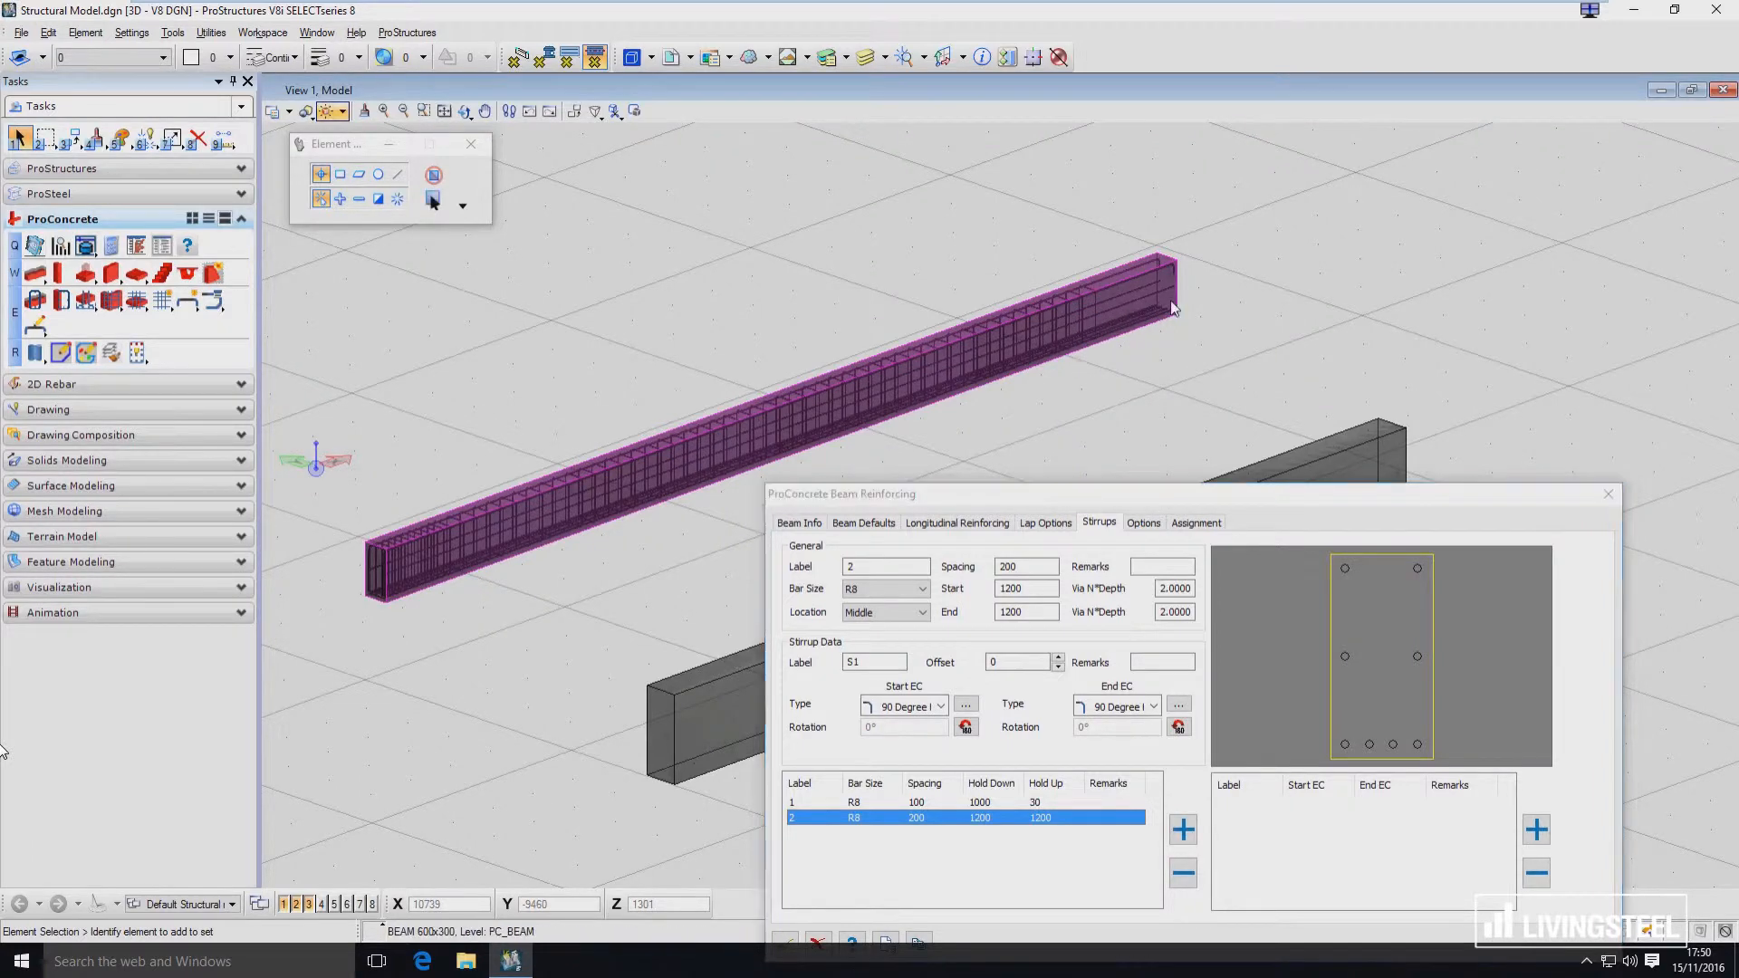
{"action": "left_click", "coordinate": [1166, 255]}
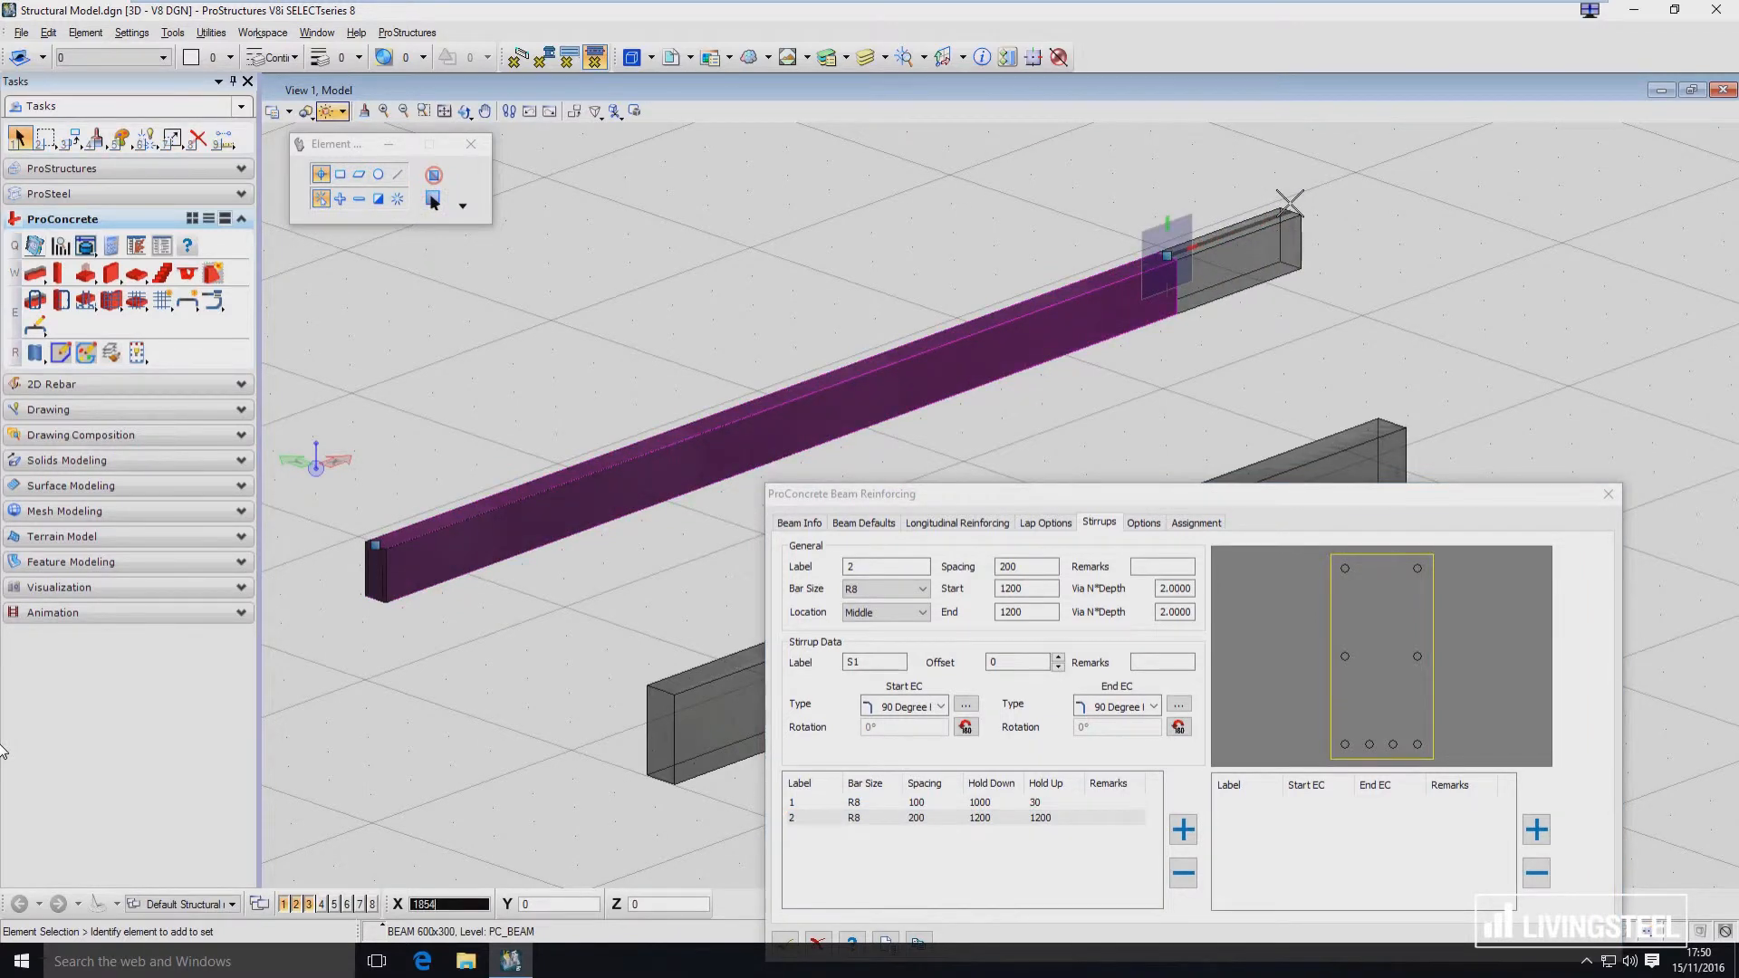
{"action": "left_click", "coordinate": [1290, 202]}
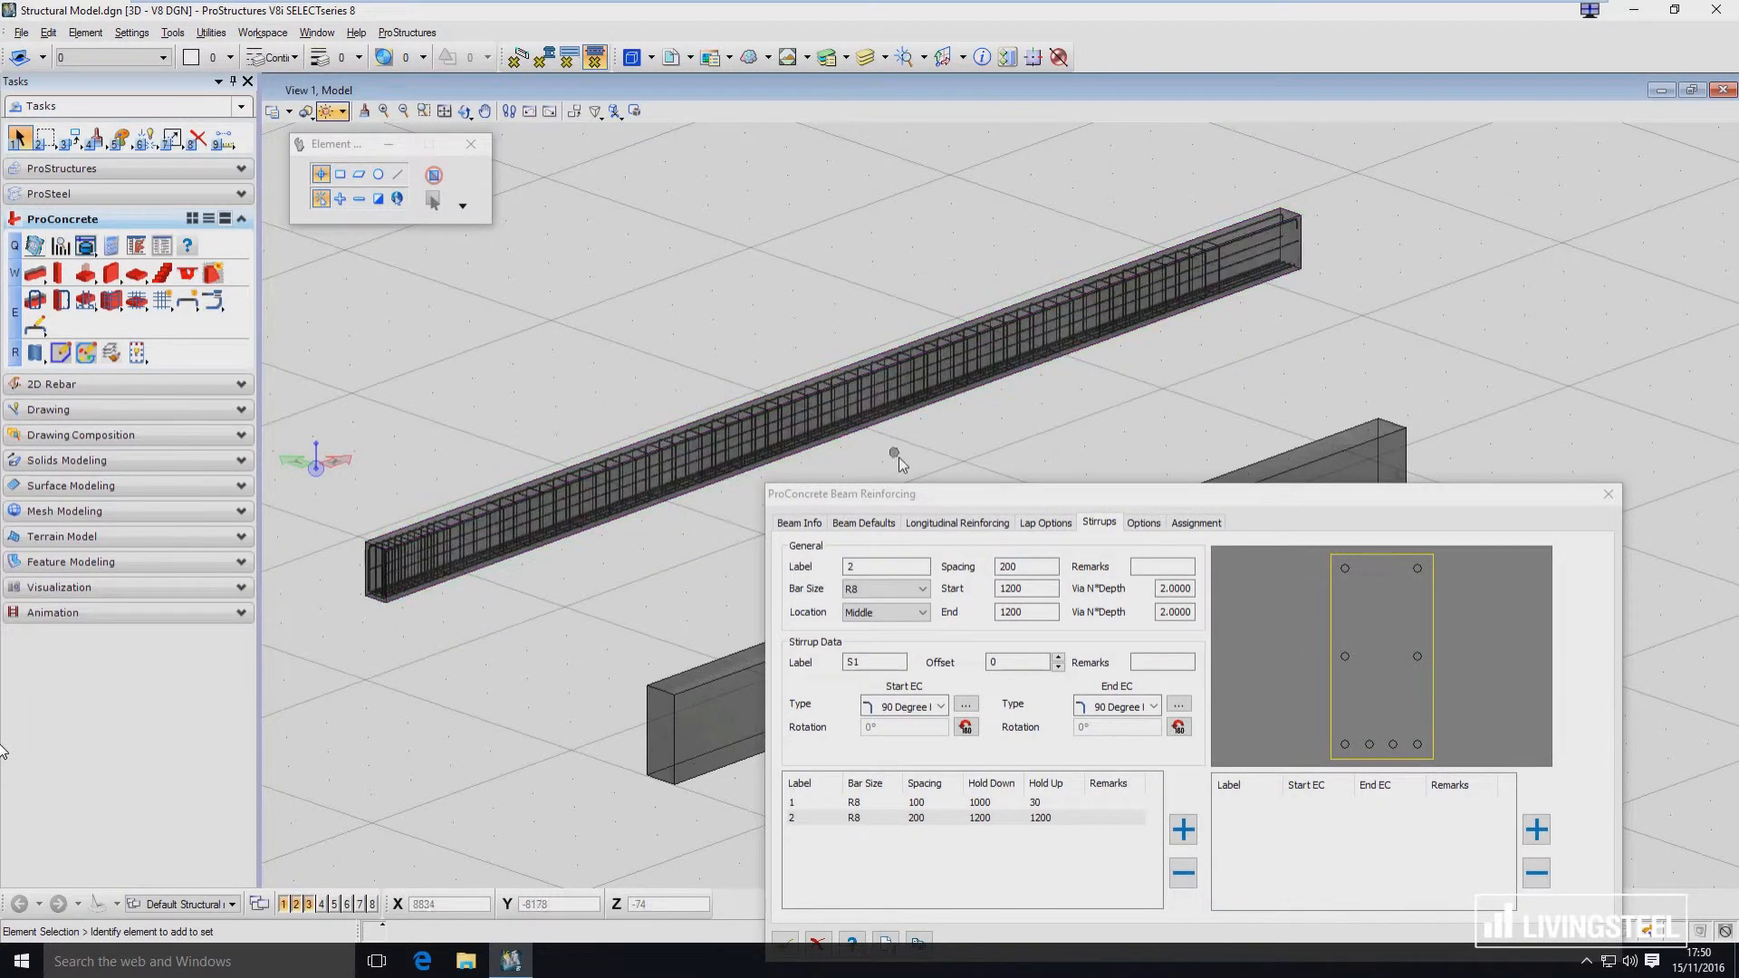
Add stirrup set 3 at the End location with bar size R8, spacing 100, start 30 and end 1200.
{"action": "left_click", "coordinate": [1183, 830]}
{"action": "left_click", "coordinate": [922, 614]}
{"action": "left_click", "coordinate": [897, 653]}
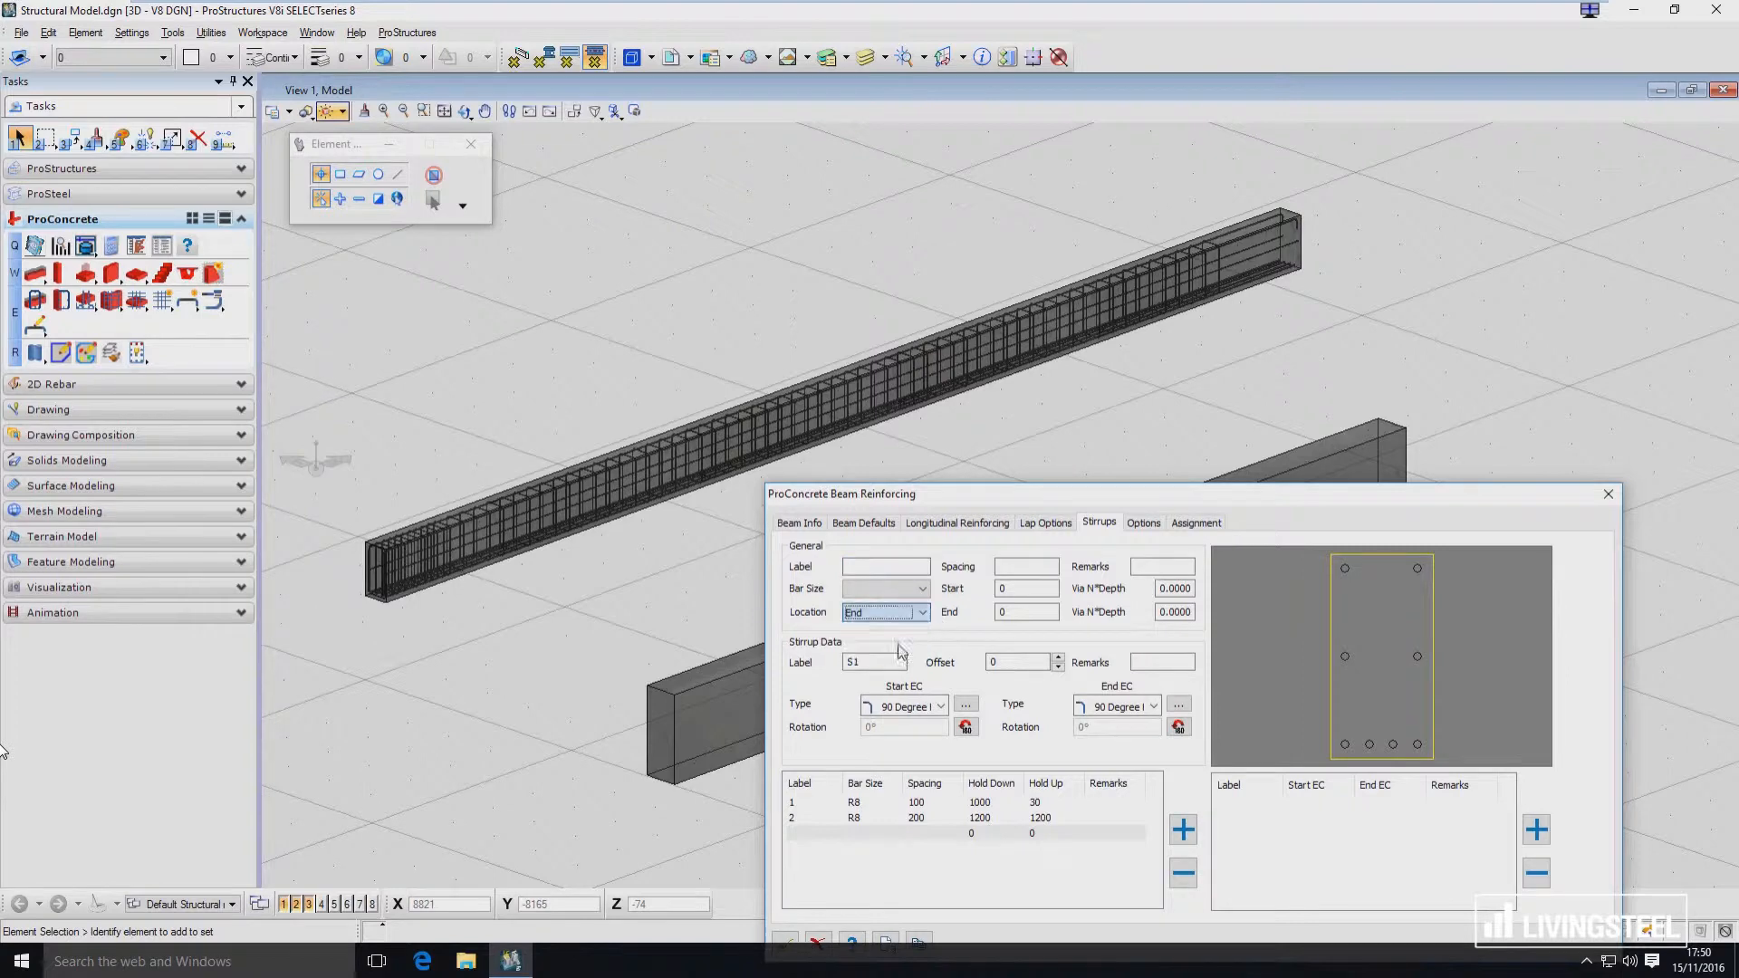
{"action": "left_click", "coordinate": [895, 588]}
{"action": "left_click", "coordinate": [883, 605]}
{"action": "left_click", "coordinate": [894, 567]}
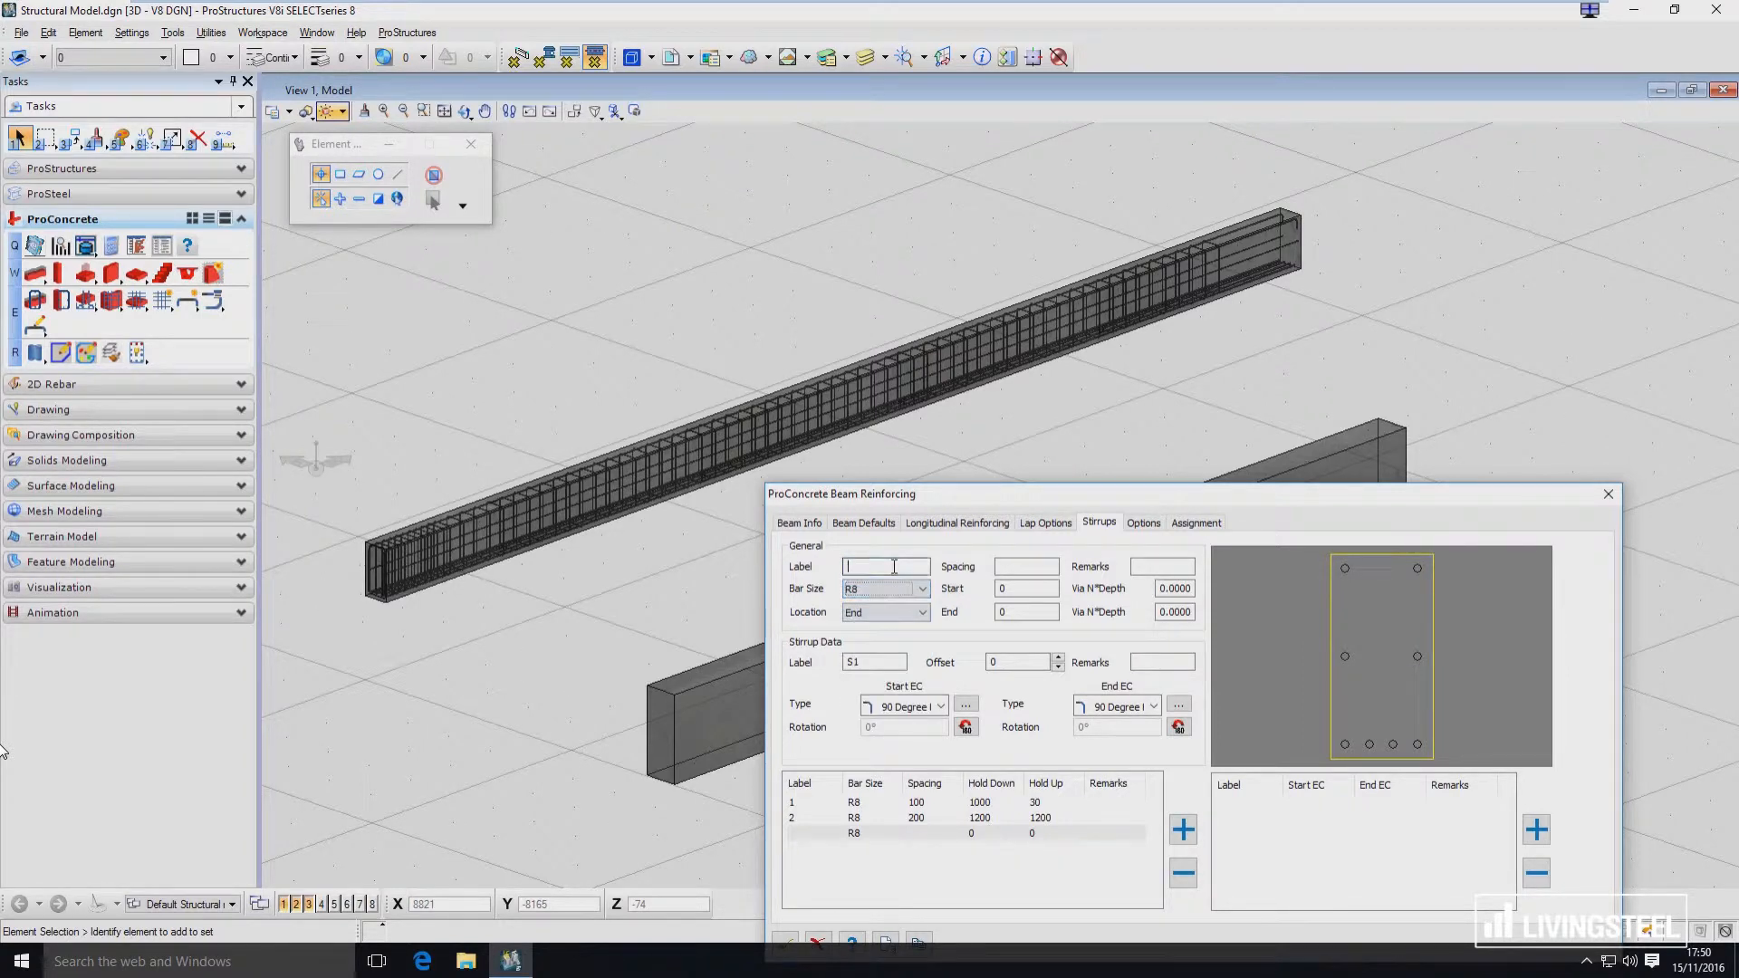
{"action": "left_click", "coordinate": [1053, 567]}
{"action": "type", "text": "100"}
{"action": "key", "text": "Tab"}
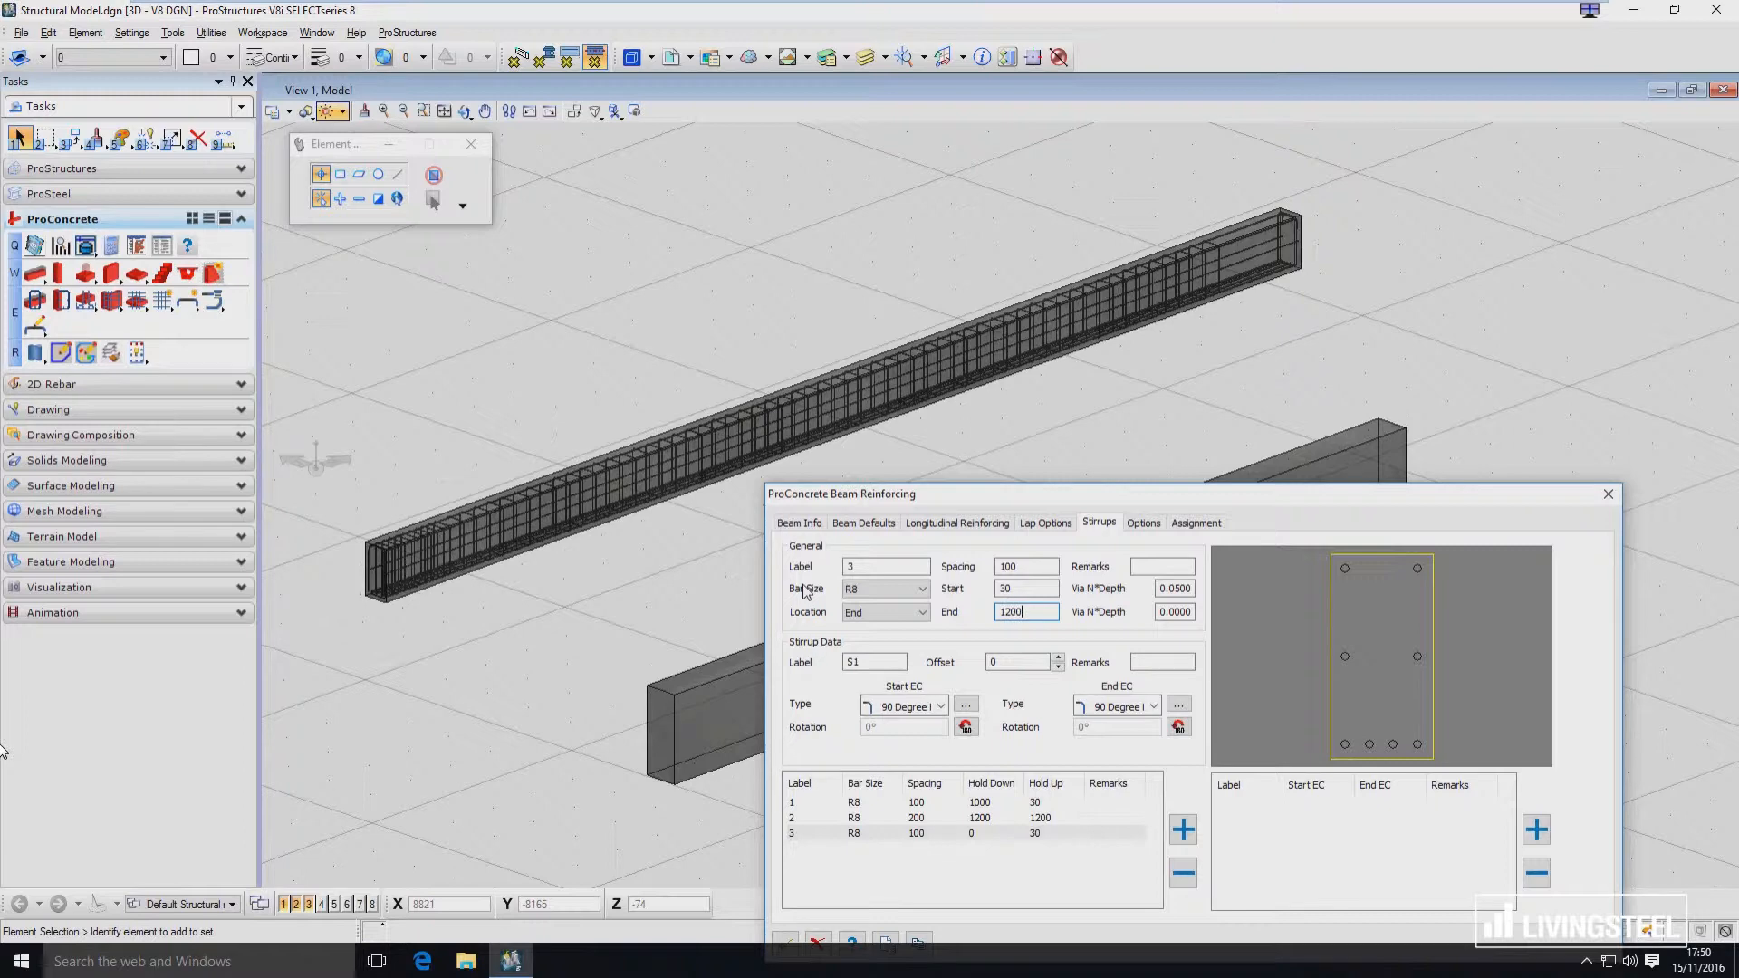
{"action": "key", "text": "Tab"}
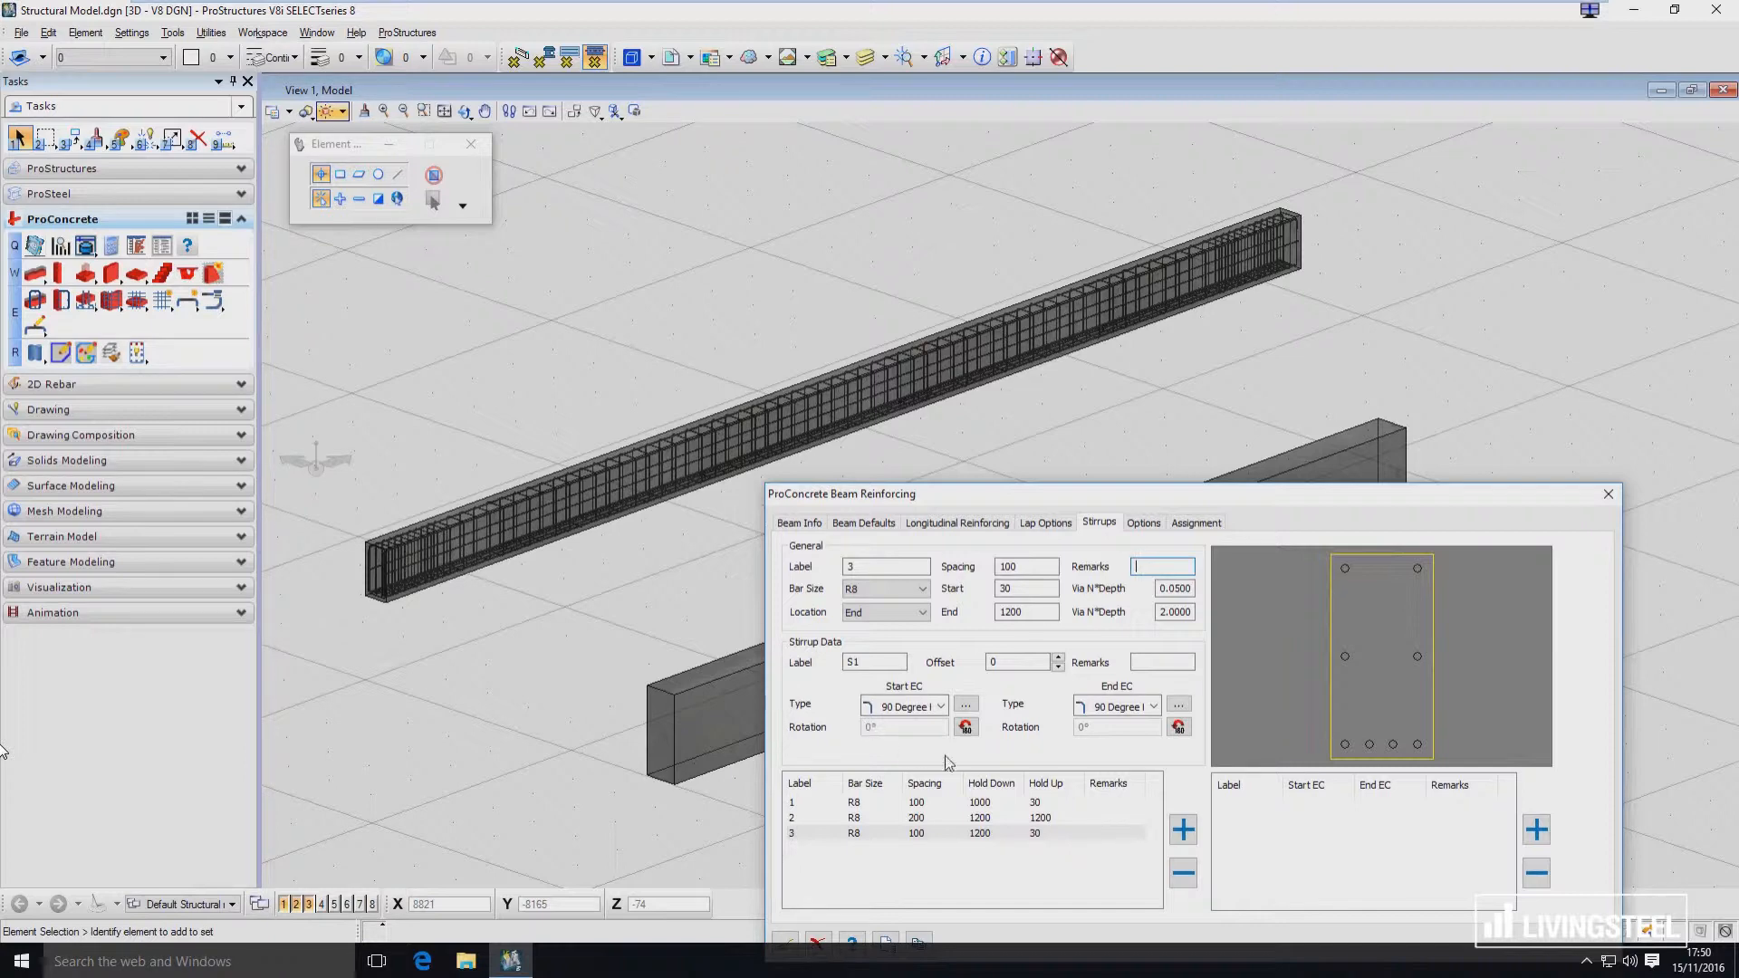
For the Top rebar laps, keep the Bar Diameter method, set the multiplier to 40 and enable Automatic Lap.
{"action": "left_click_drag", "start_coordinate": [1176, 496], "coordinate": [1236, 356]}
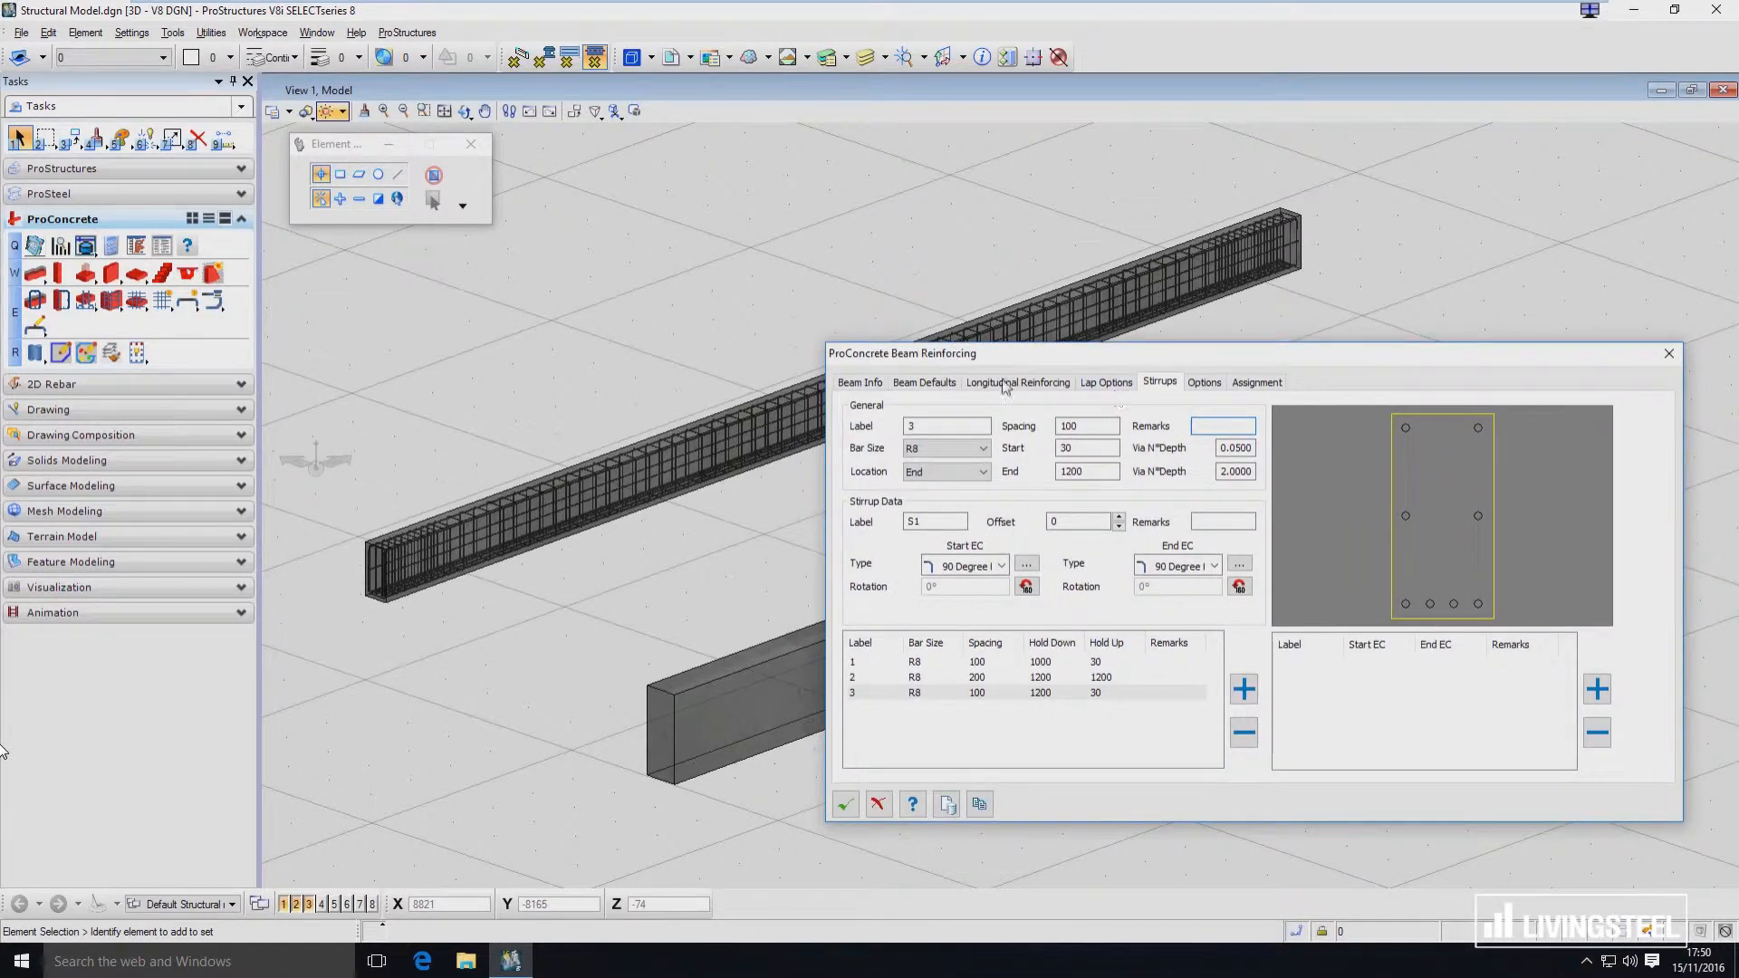
{"action": "left_click", "coordinate": [1100, 384]}
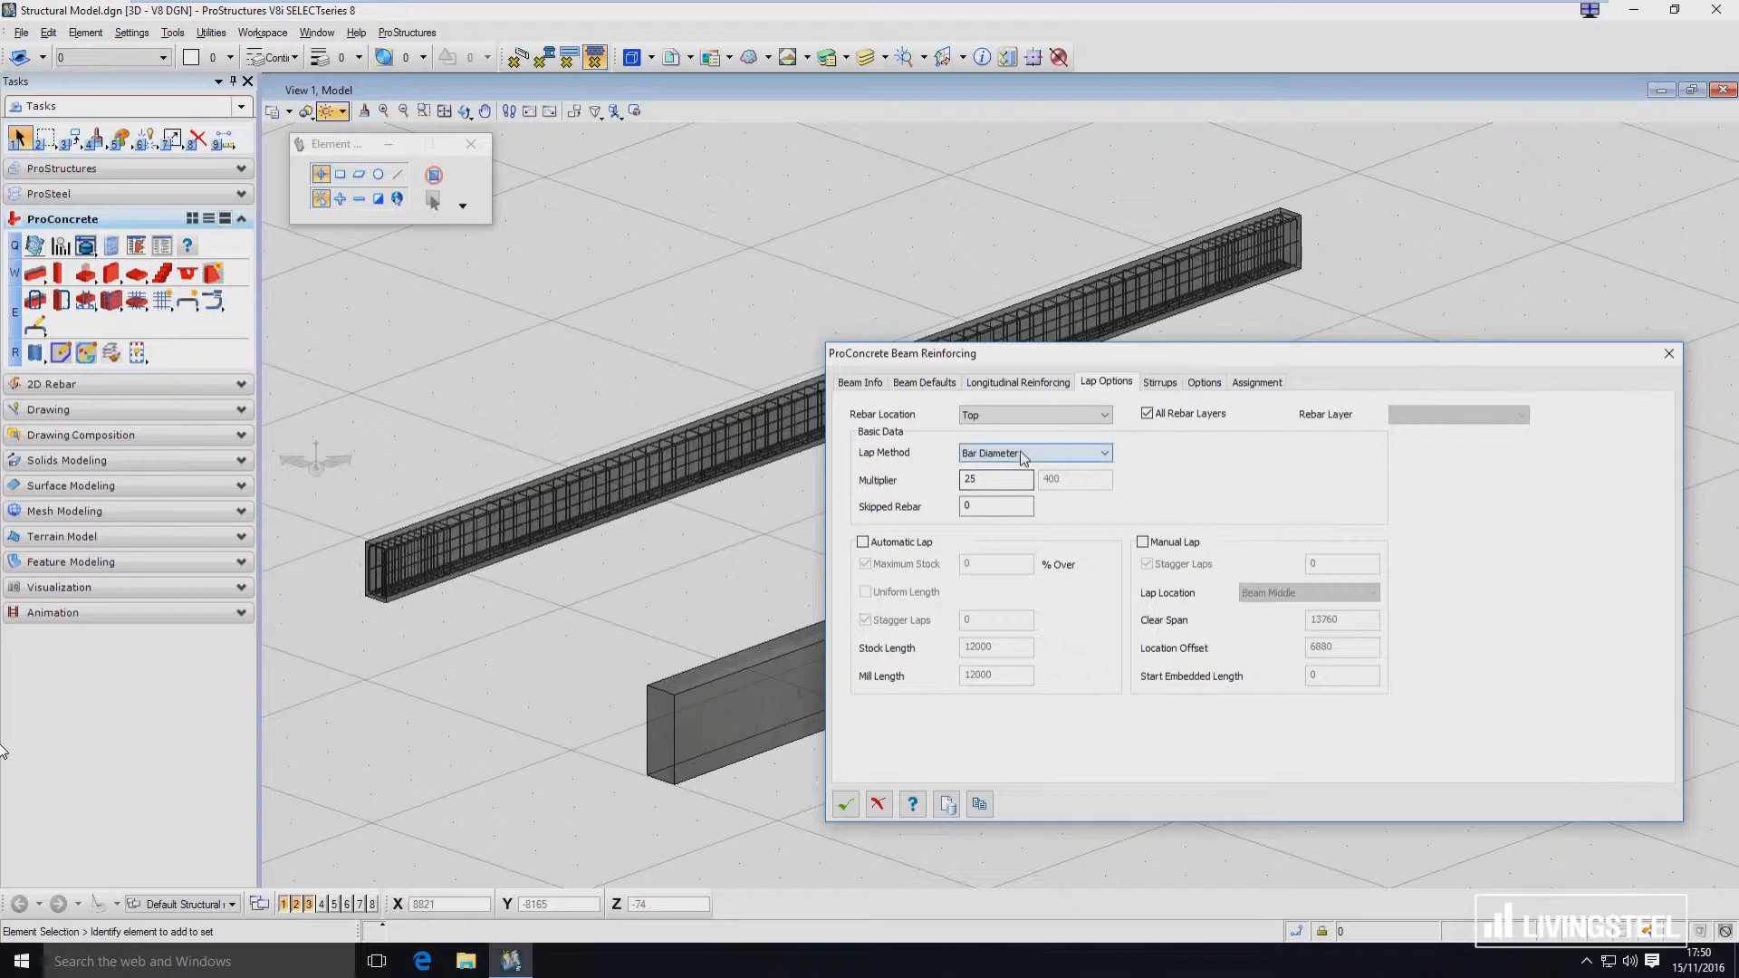
{"action": "left_click_drag", "start_coordinate": [1032, 361], "coordinate": [1024, 474]}
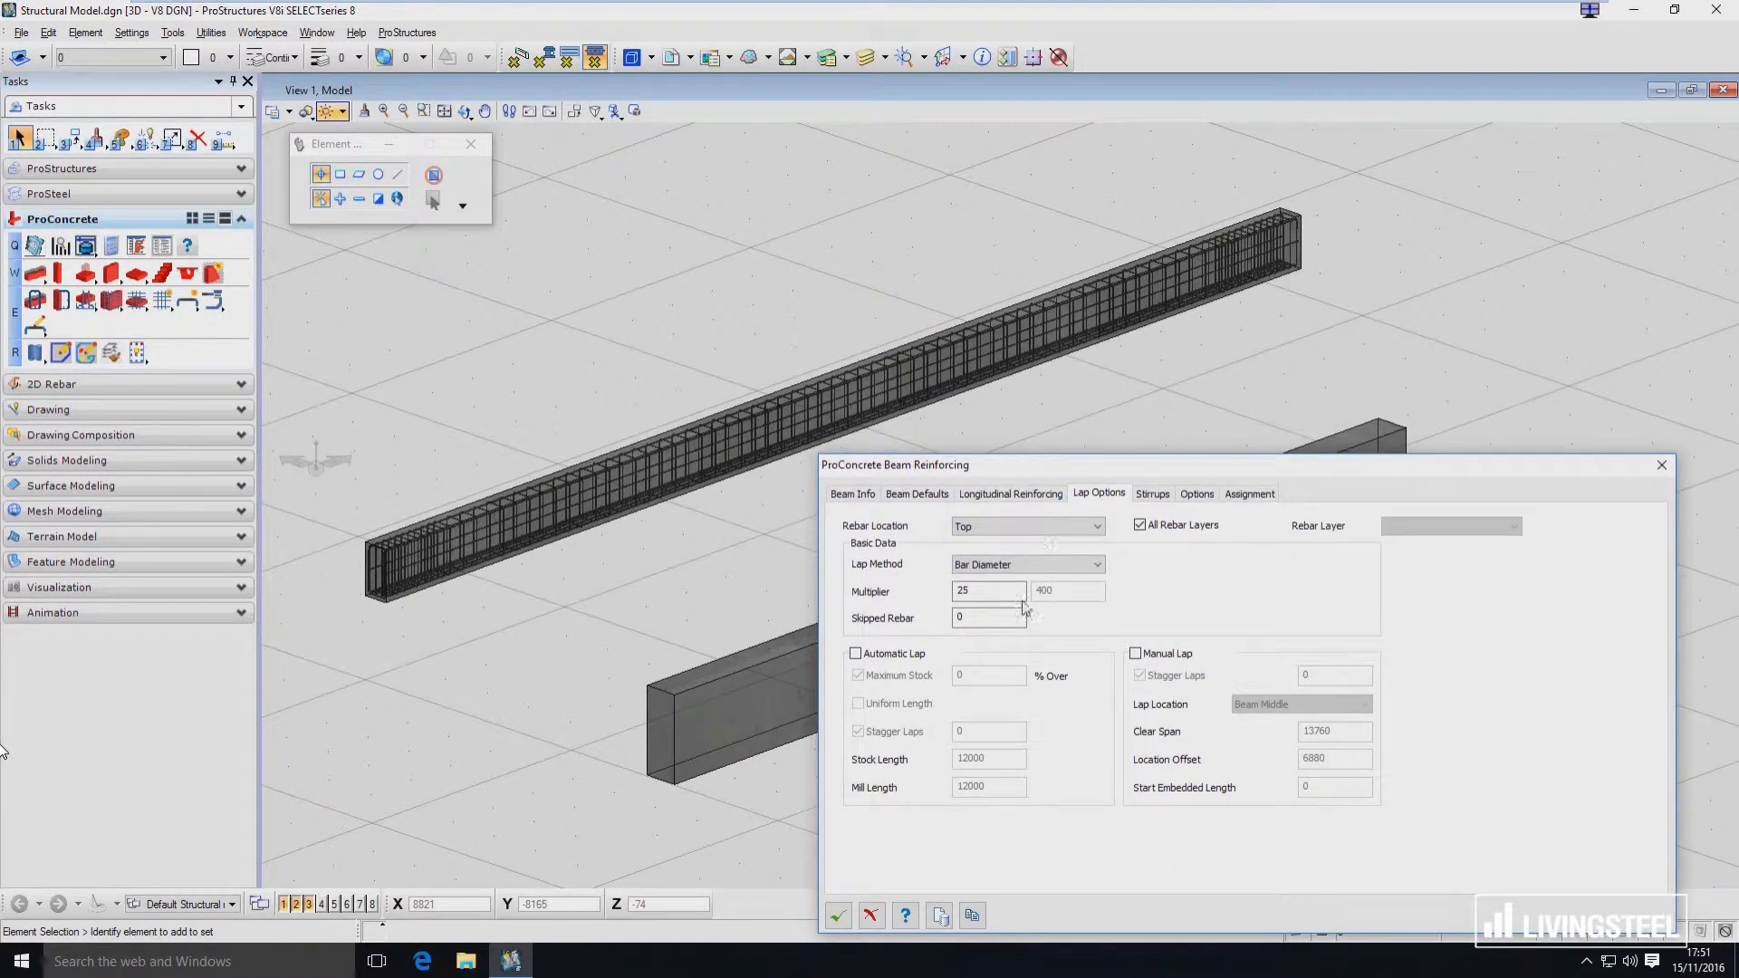
{"action": "double_click", "coordinate": [988, 590]}
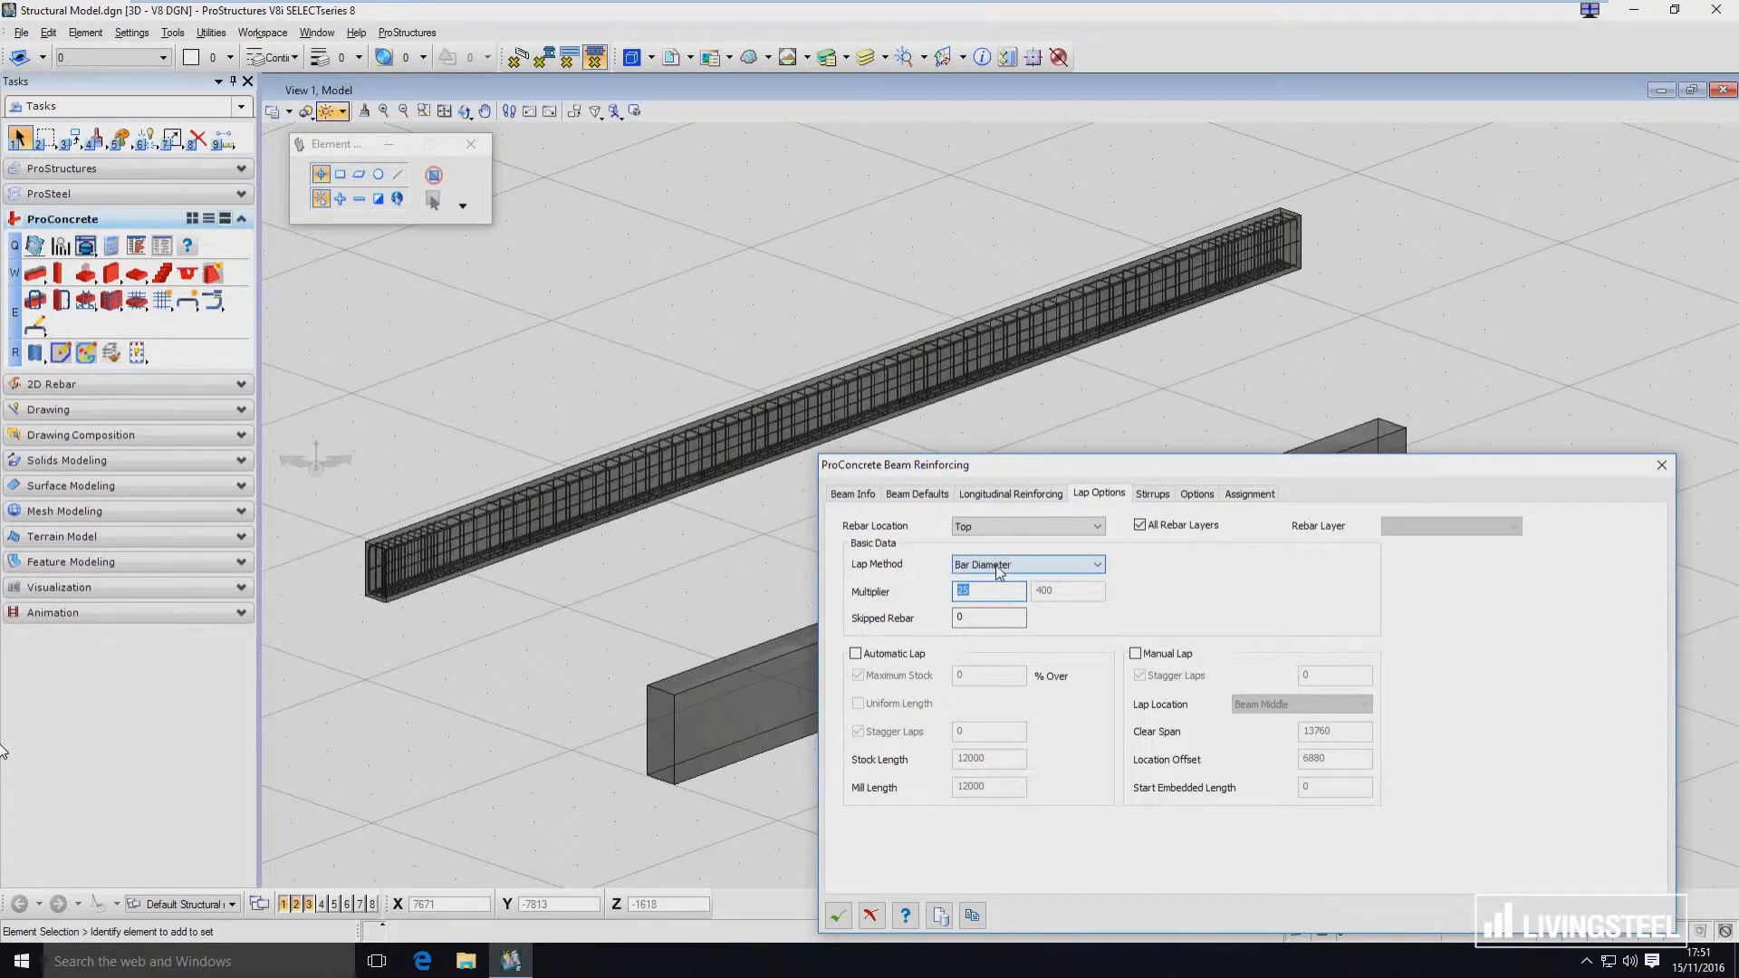
{"action": "left_click", "coordinate": [999, 567]}
{"action": "left_click", "coordinate": [996, 582]}
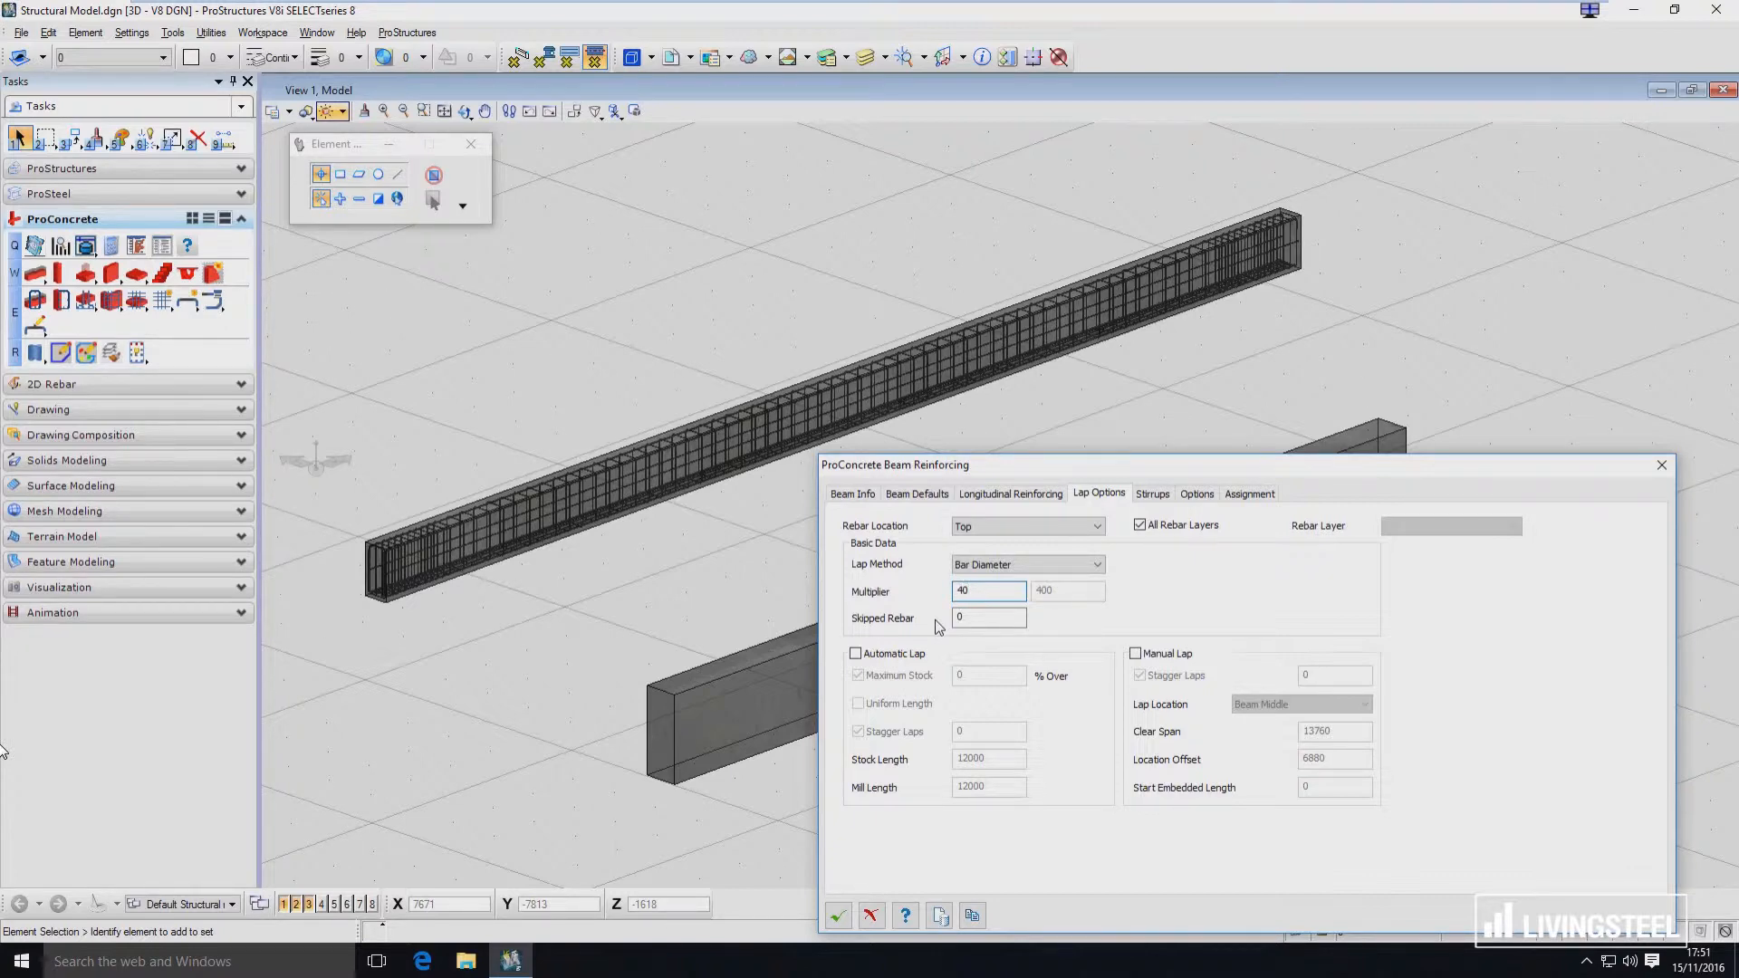
{"action": "key", "text": "Return"}
{"action": "left_click", "coordinate": [880, 659]}
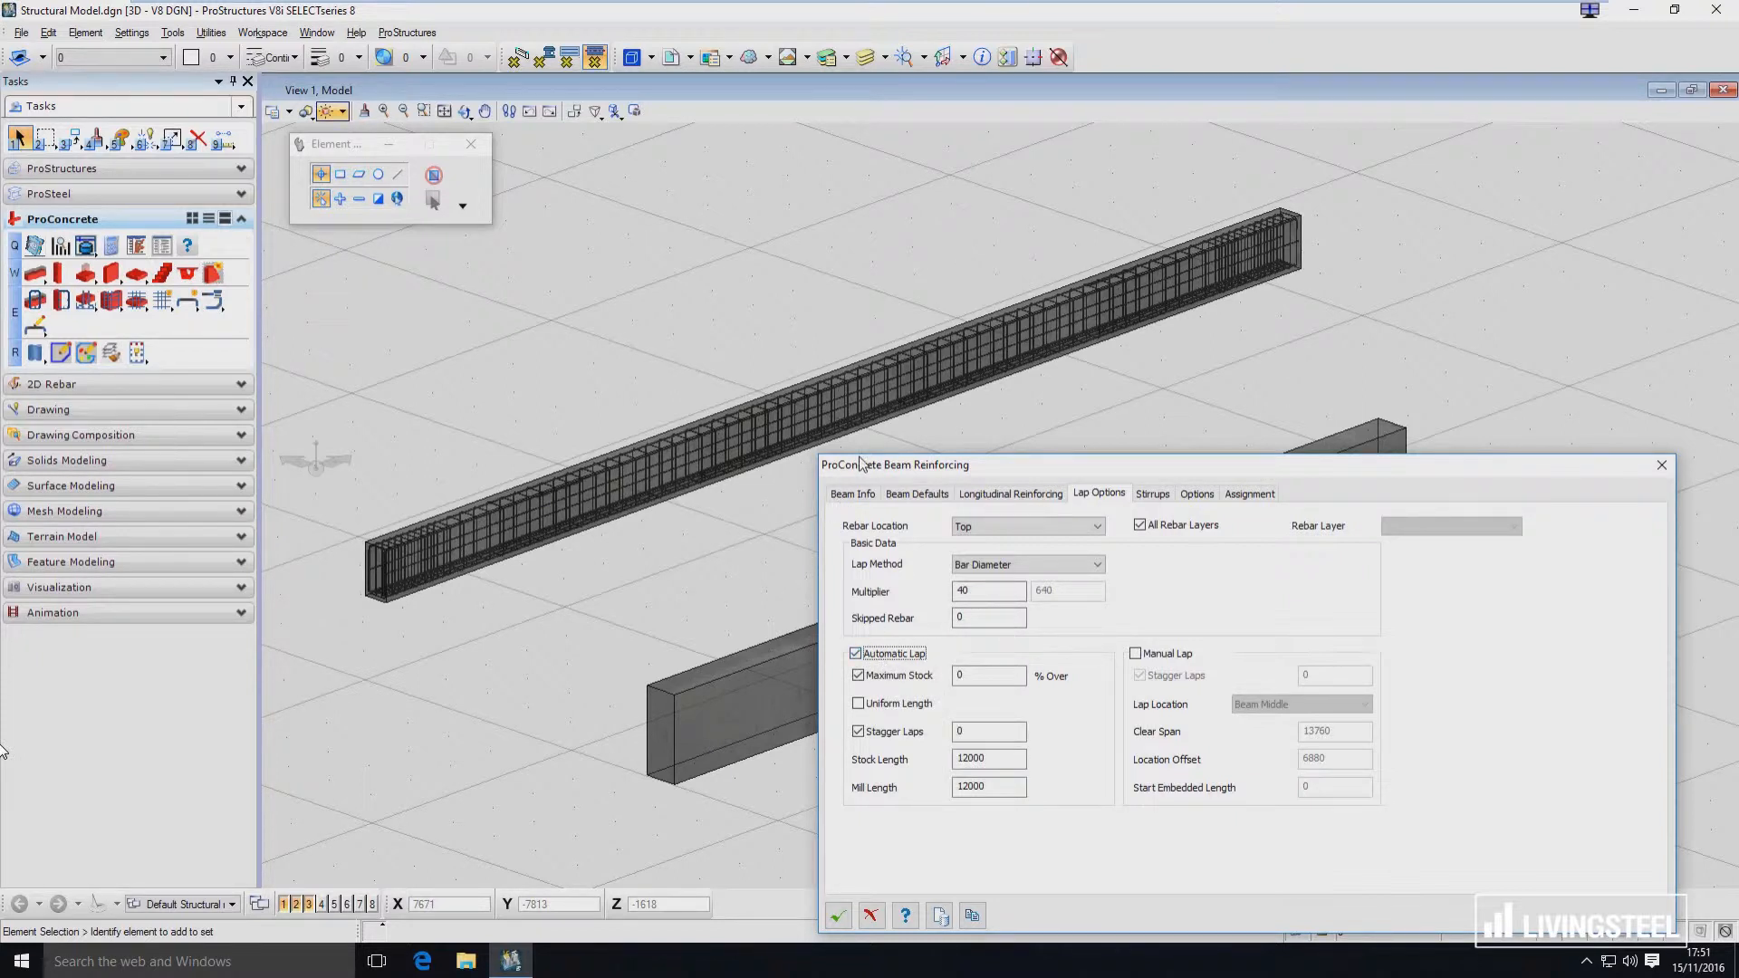
Lengthen the reinforced beam further with two outward stretches of its far end, the first by about 4008.
{"action": "left_click", "coordinate": [1277, 254]}
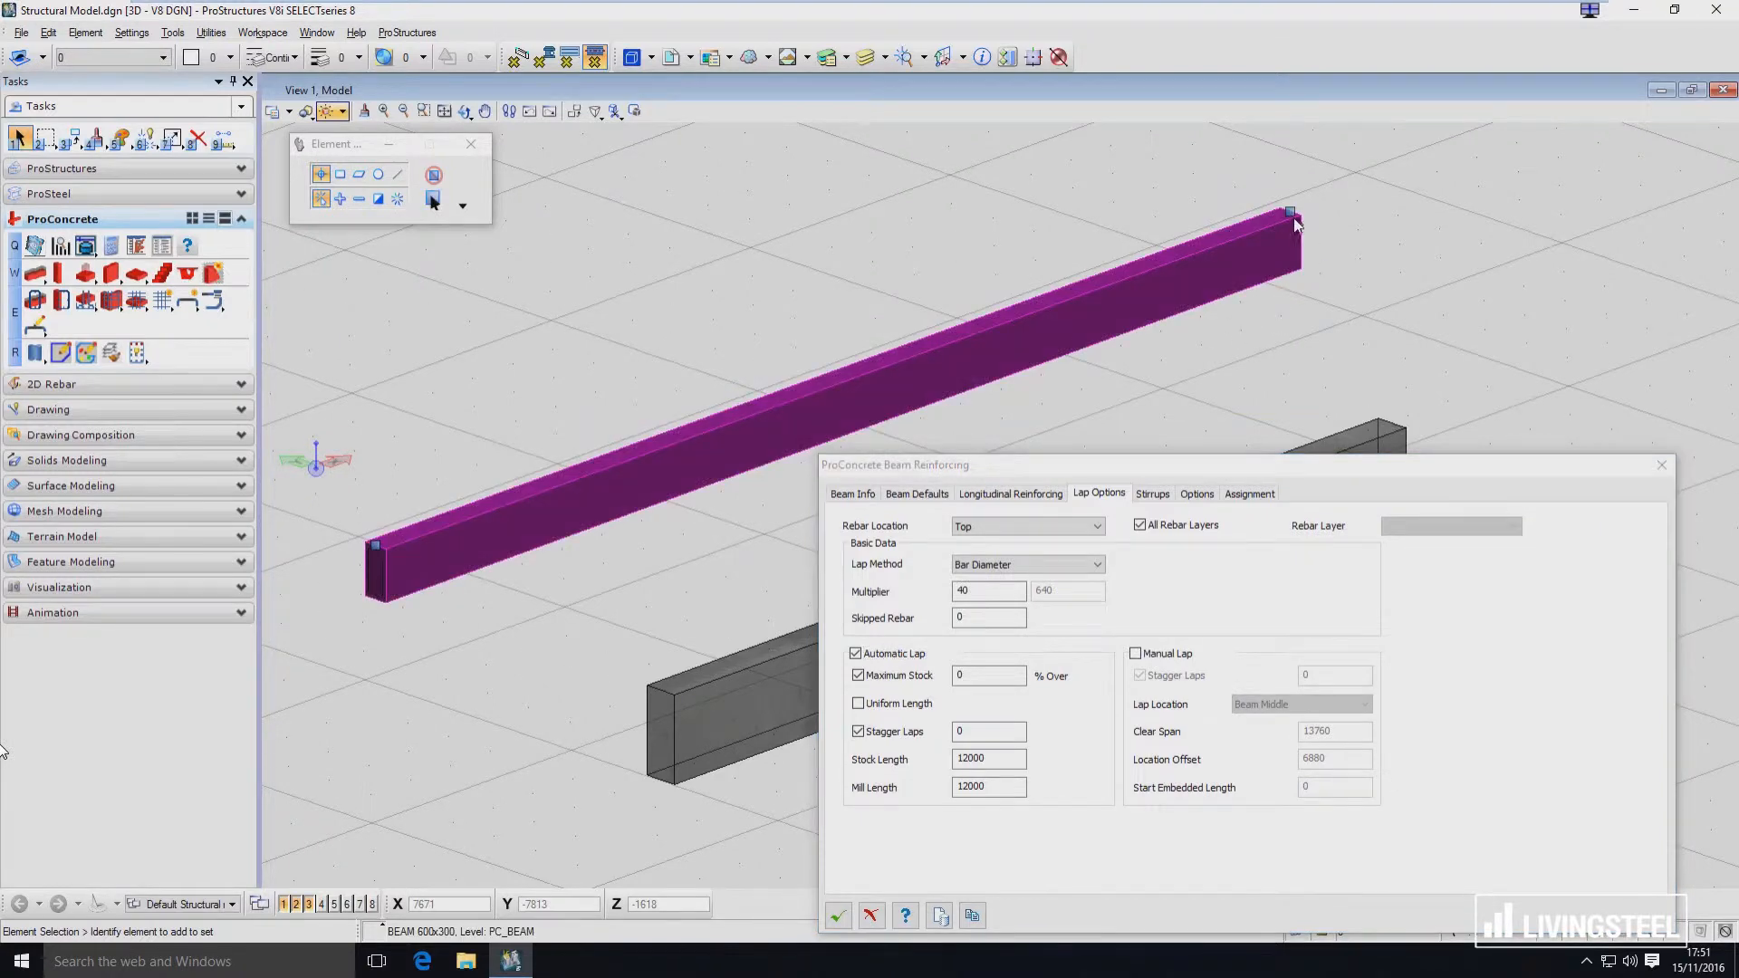
{"action": "left_click", "coordinate": [1555, 134]}
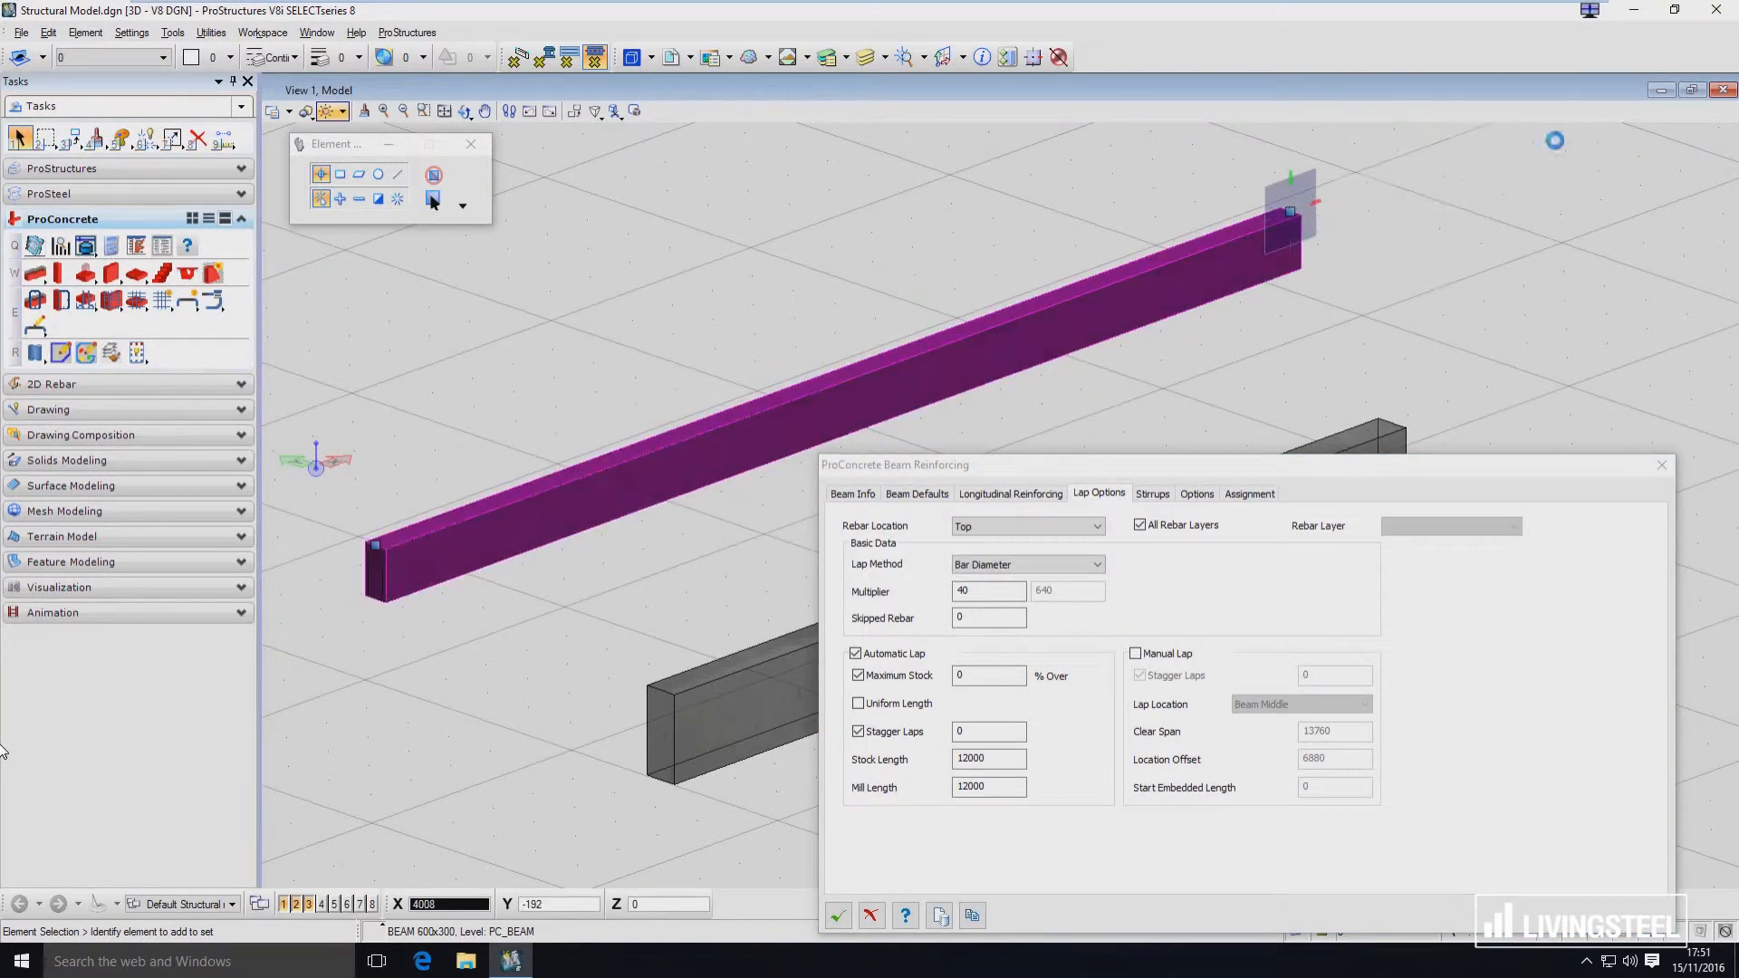
{"action": "left_click", "coordinate": [569, 534]}
{"action": "scroll", "coordinate": [1115, 367], "scroll_direction": "down", "scroll_amount": 2}
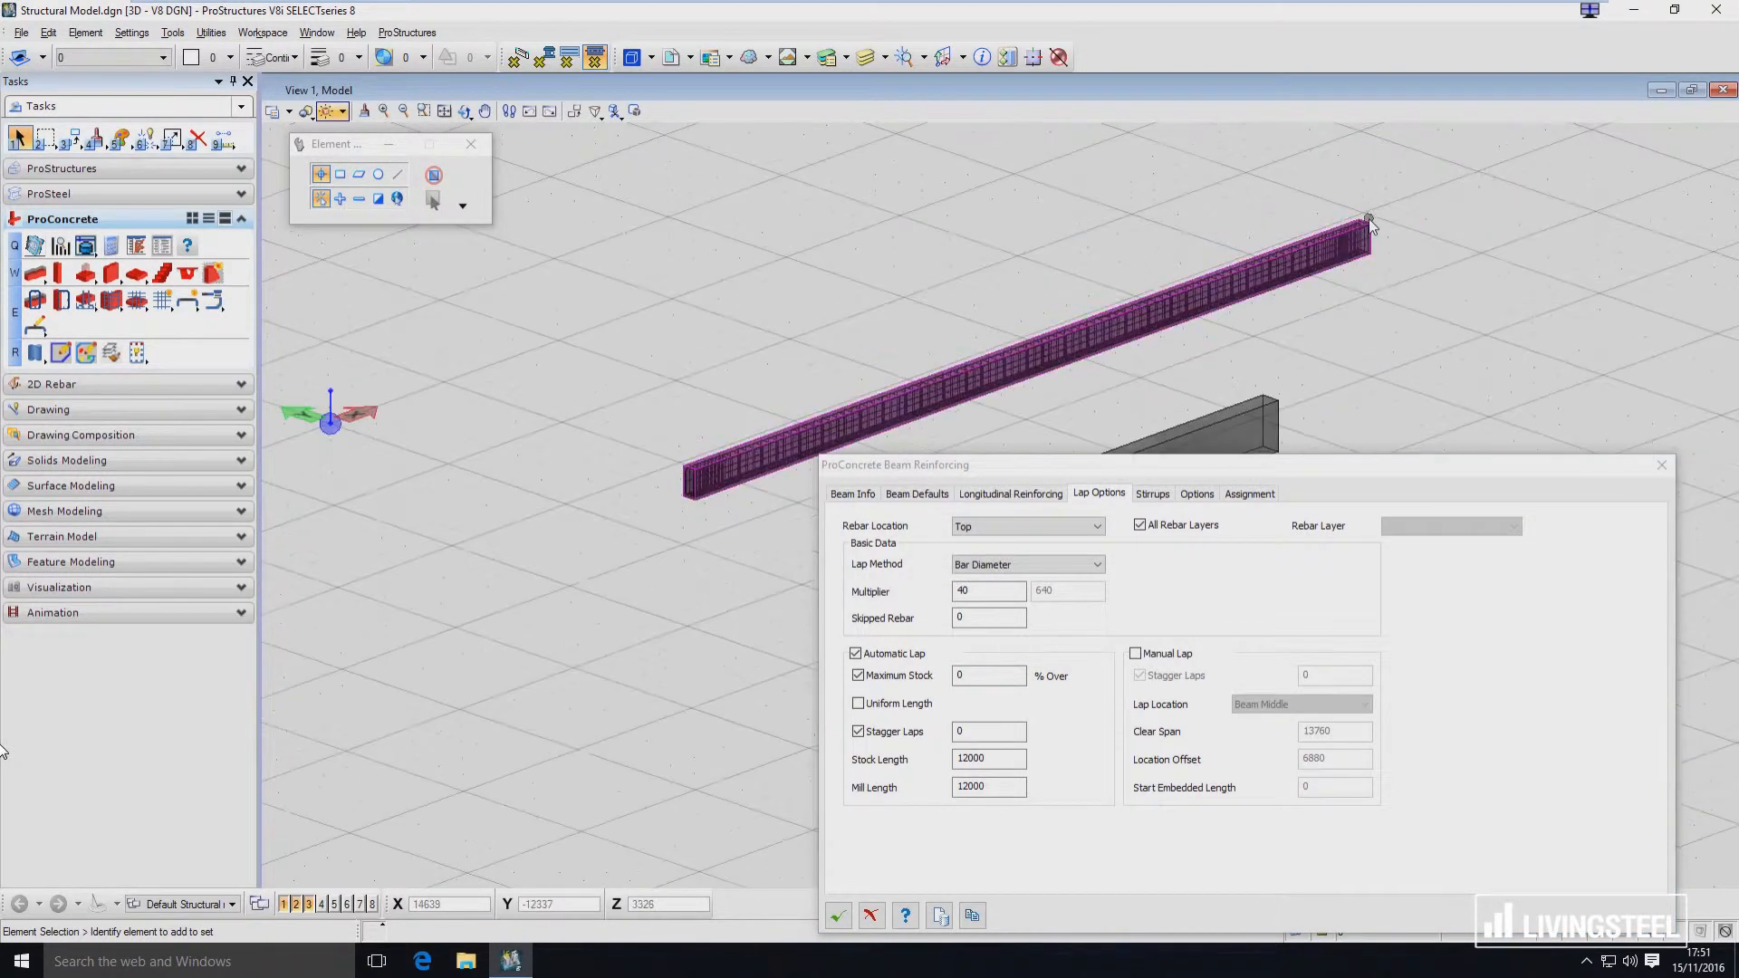
{"action": "left_click", "coordinate": [1366, 220]}
{"action": "left_click", "coordinate": [1538, 163]}
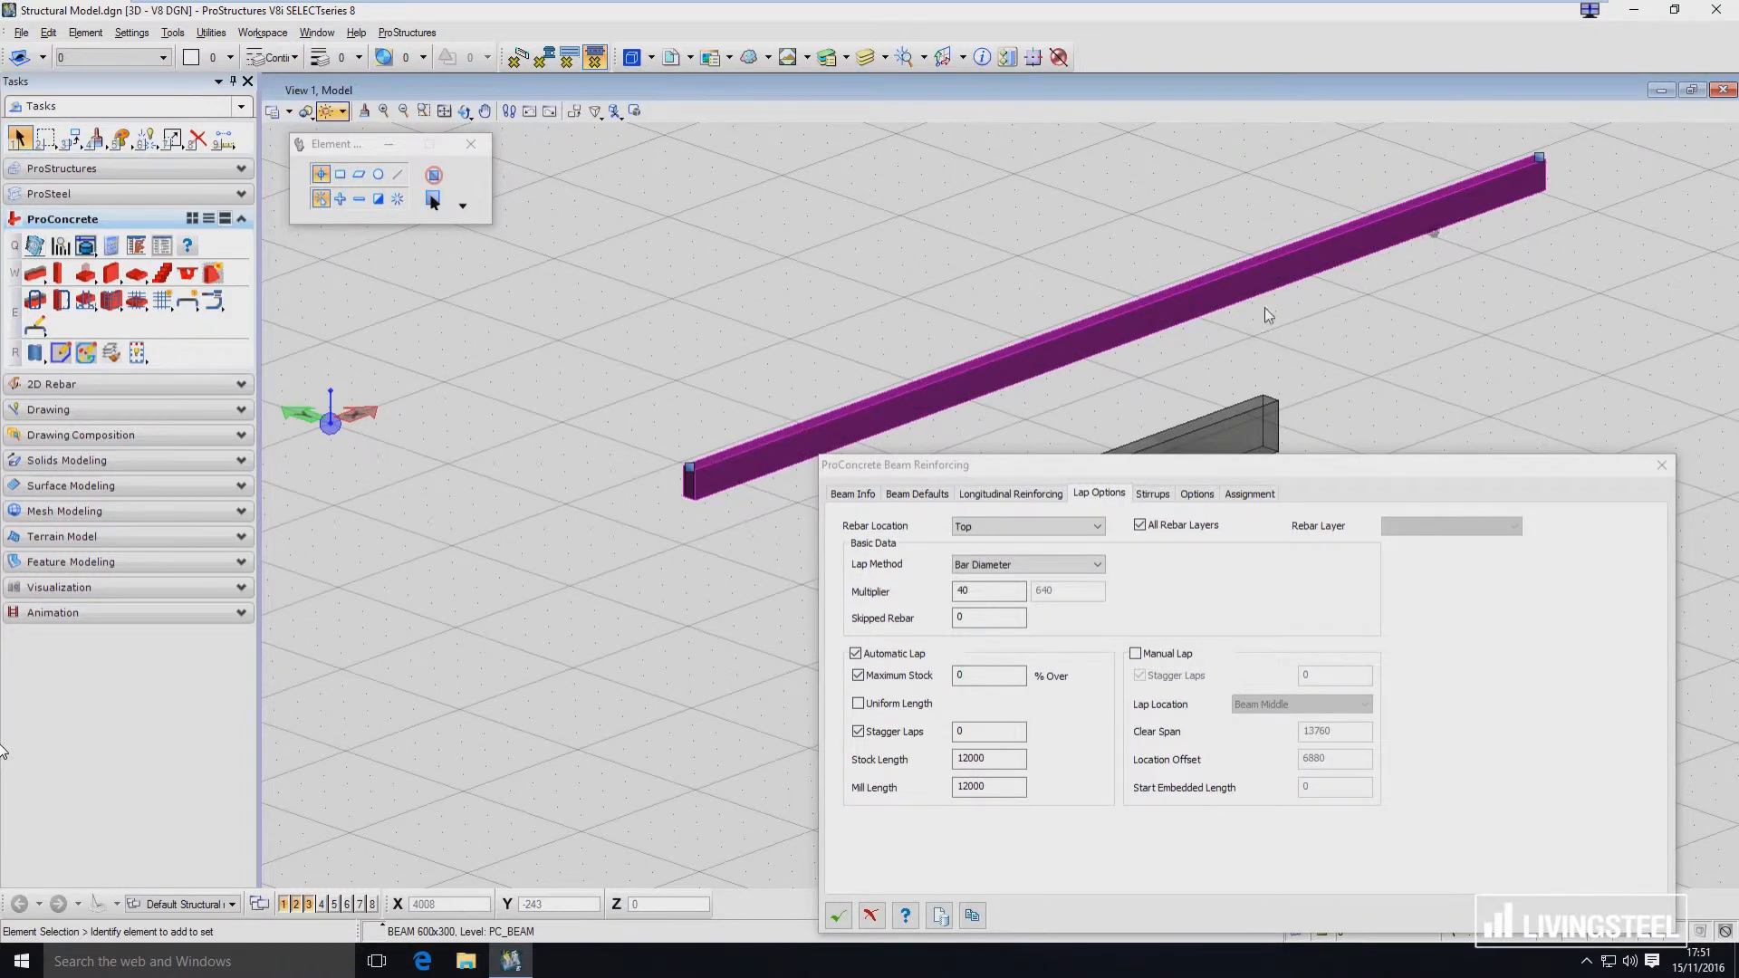
Switch the lap options to the Bottom rebar location and enable Automatic Lap for all its rebar layers.
{"action": "scroll", "coordinate": [1214, 319], "scroll_direction": "up", "scroll_amount": 2}
{"action": "middle_click_drag", "start_coordinate": [816, 556], "coordinate": [1203, 422]}
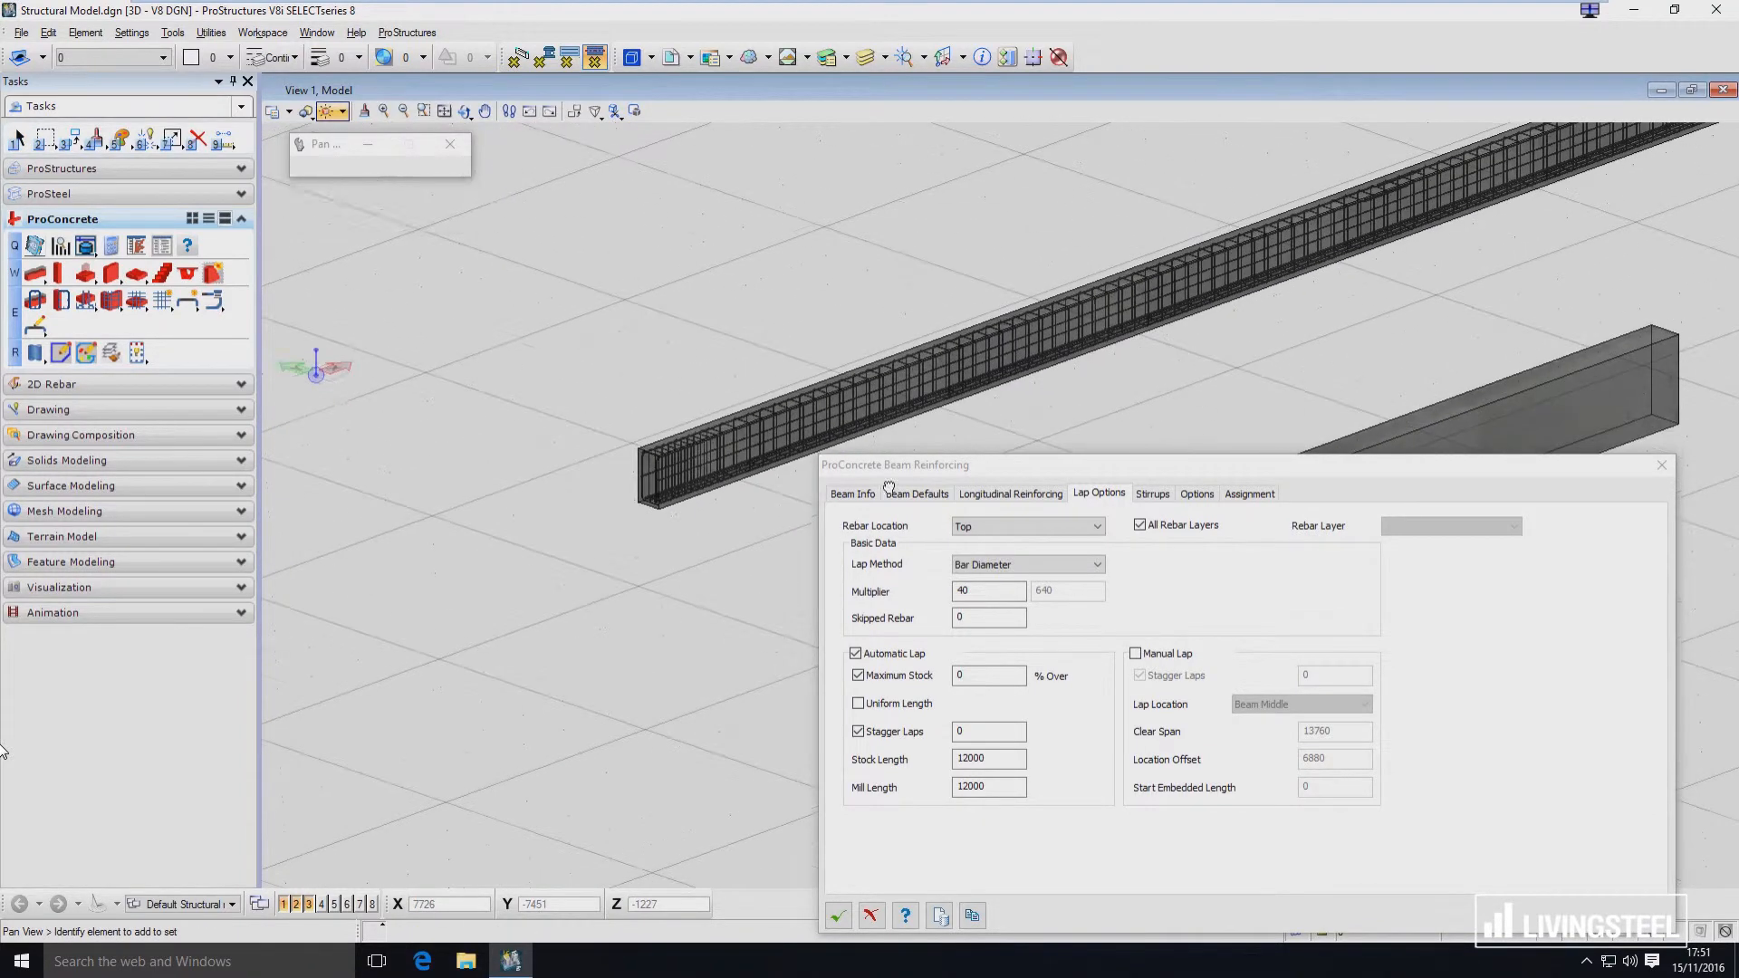
{"action": "left_click", "coordinate": [1011, 529]}
{"action": "left_click", "coordinate": [996, 555]}
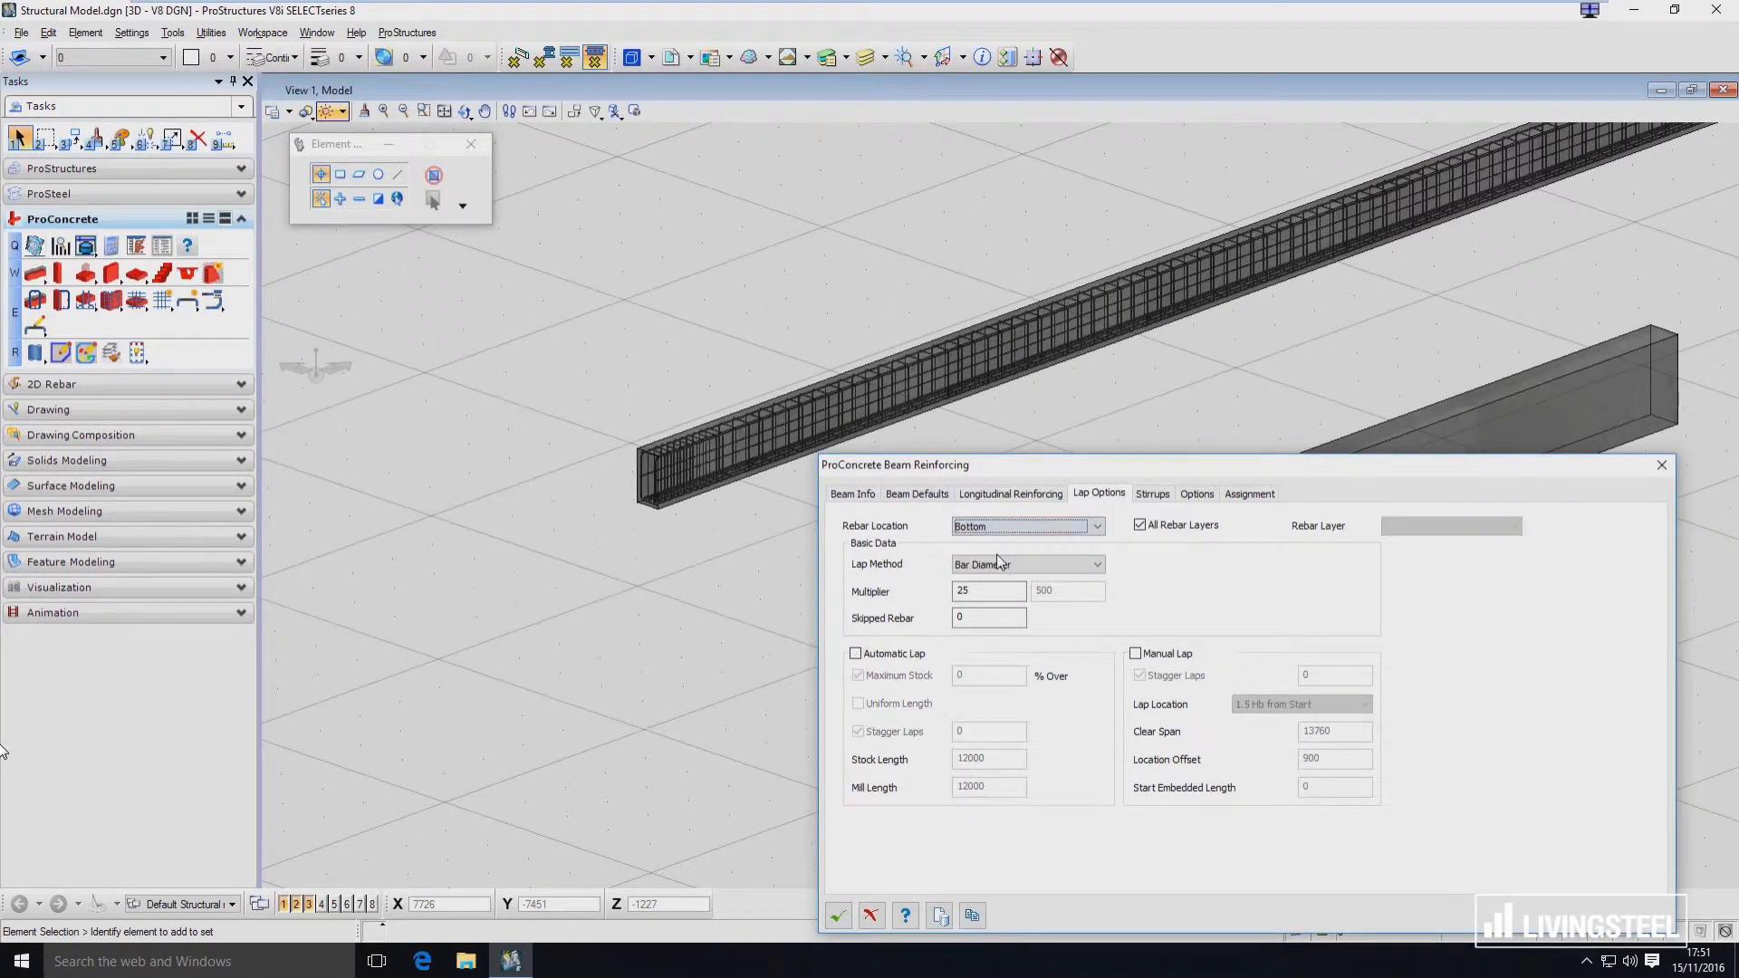
{"action": "left_click", "coordinate": [913, 655]}
{"action": "left_click", "coordinate": [913, 655]}
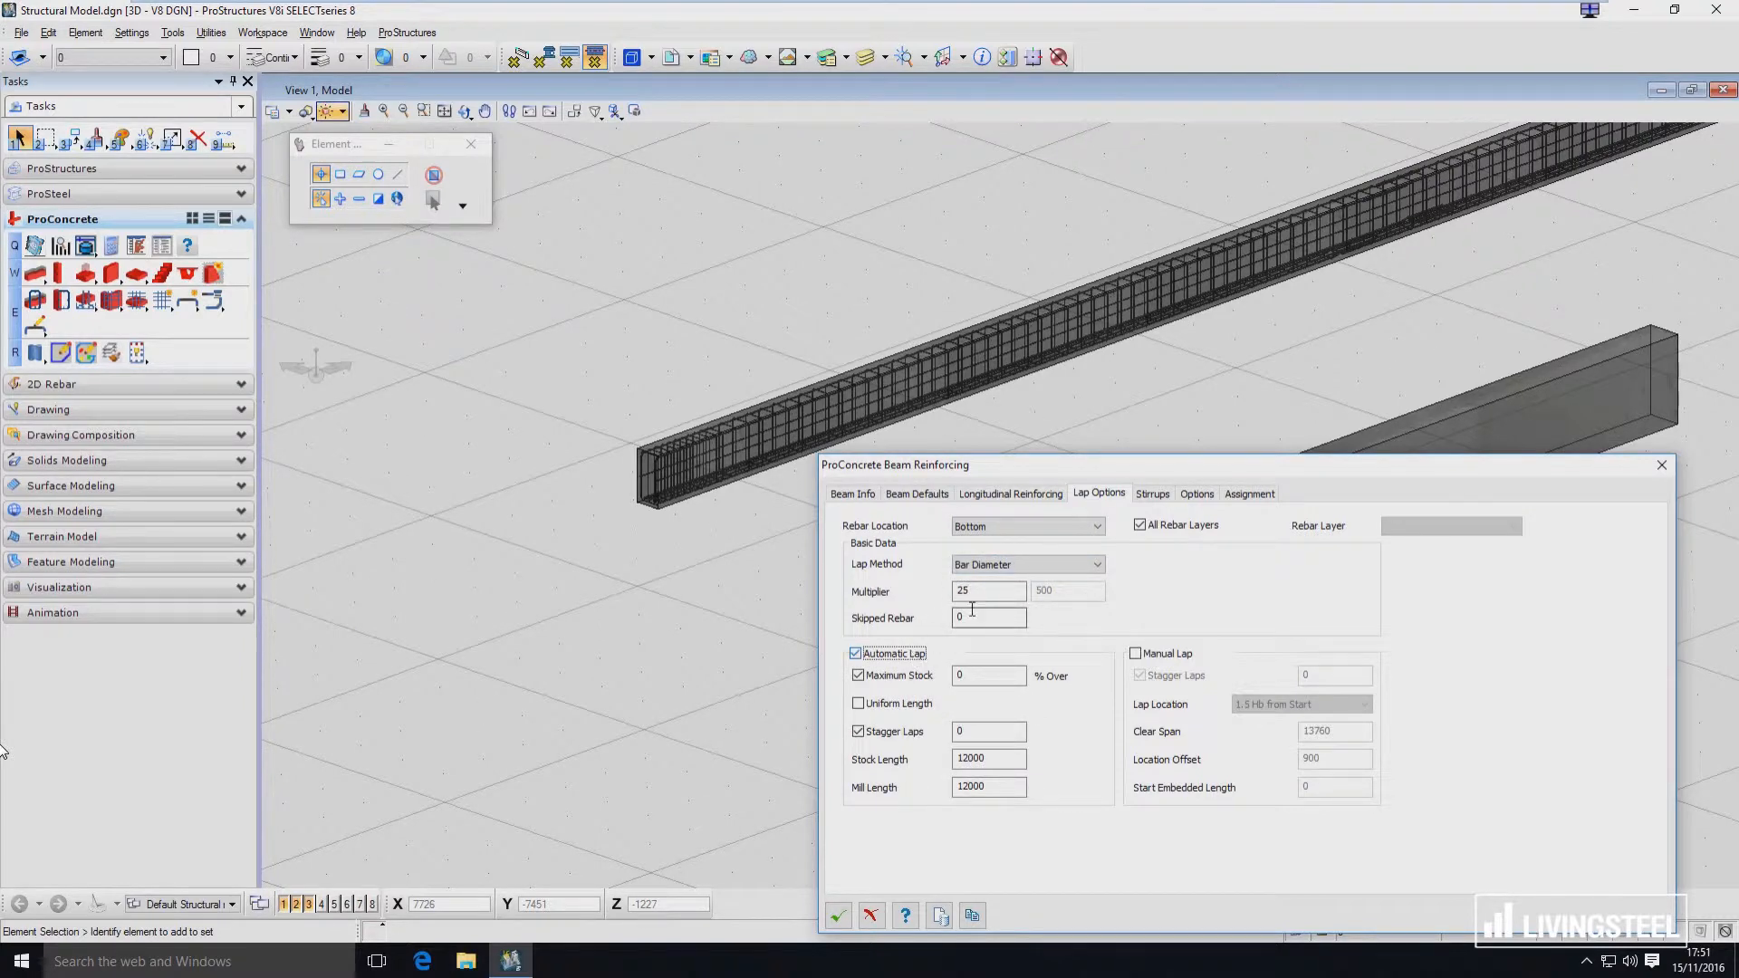
Set the lap multiplier for the Bottom rebar to 40, keeping the Bar Diameter method.
{"action": "scroll", "coordinate": [1247, 285], "scroll_direction": "up", "scroll_amount": 3}
{"action": "middle_click_drag", "start_coordinate": [1248, 284], "coordinate": [1346, 326]}
{"action": "scroll", "coordinate": [1334, 326], "scroll_direction": "up", "scroll_amount": 3}
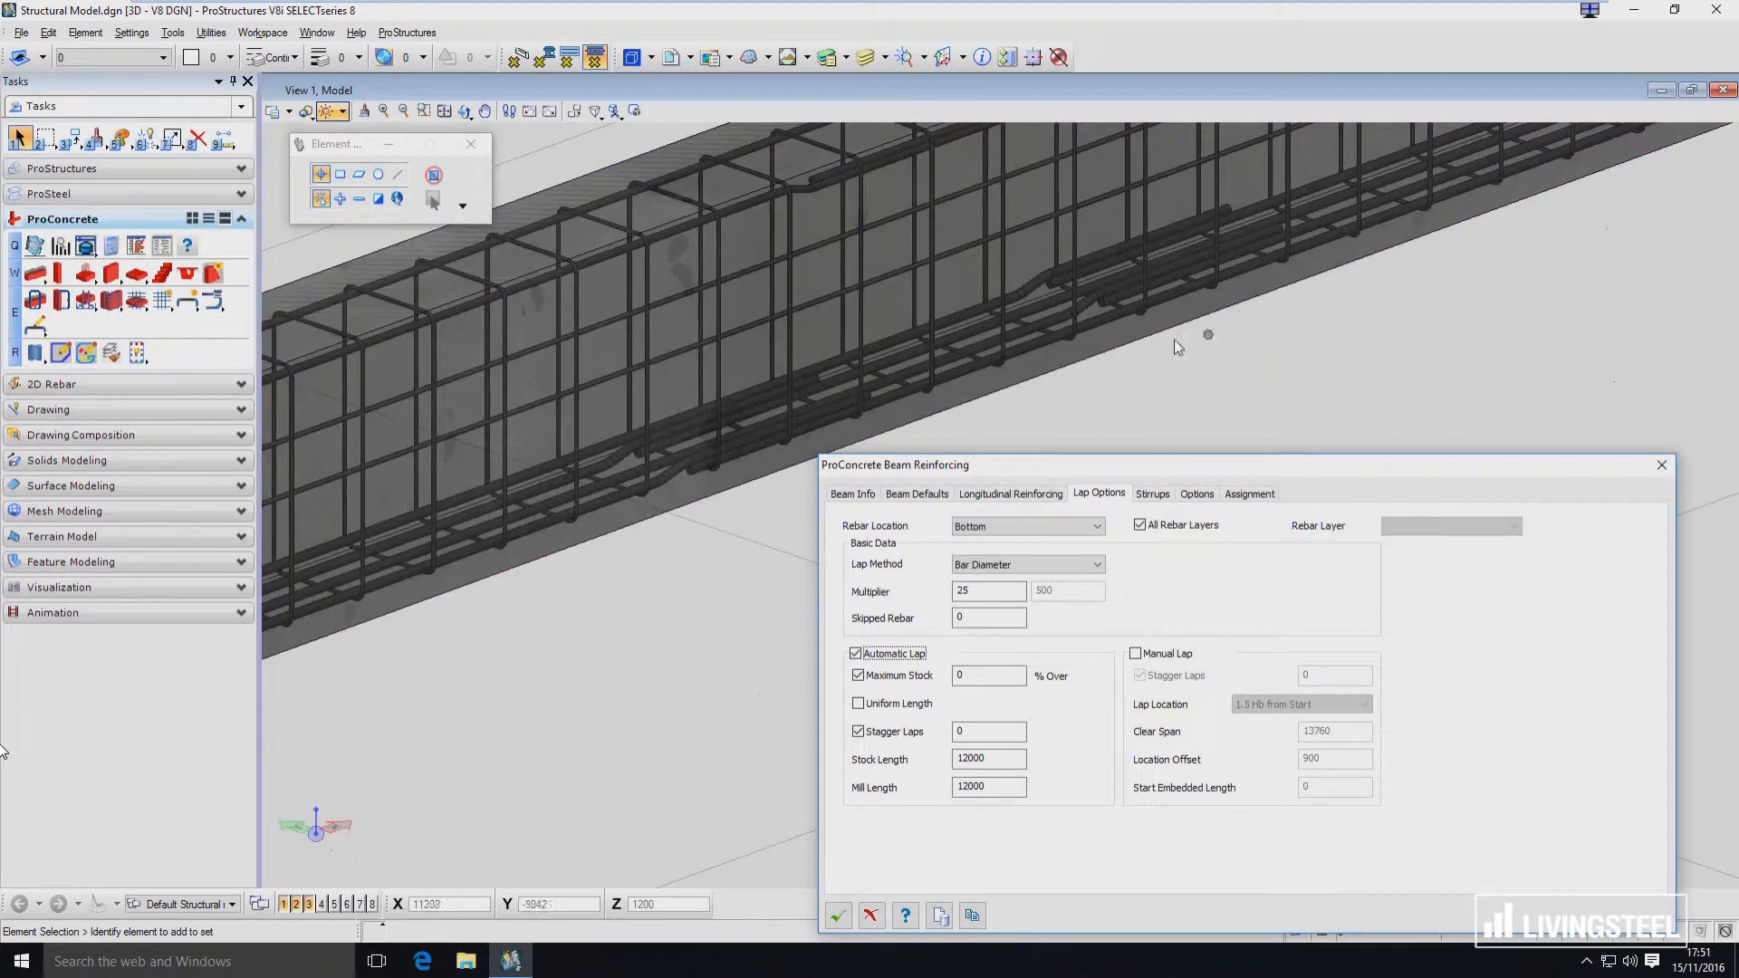
{"action": "scroll", "coordinate": [1174, 339], "scroll_direction": "up", "scroll_amount": 2}
{"action": "middle_click_drag", "start_coordinate": [1174, 338], "coordinate": [1160, 446]}
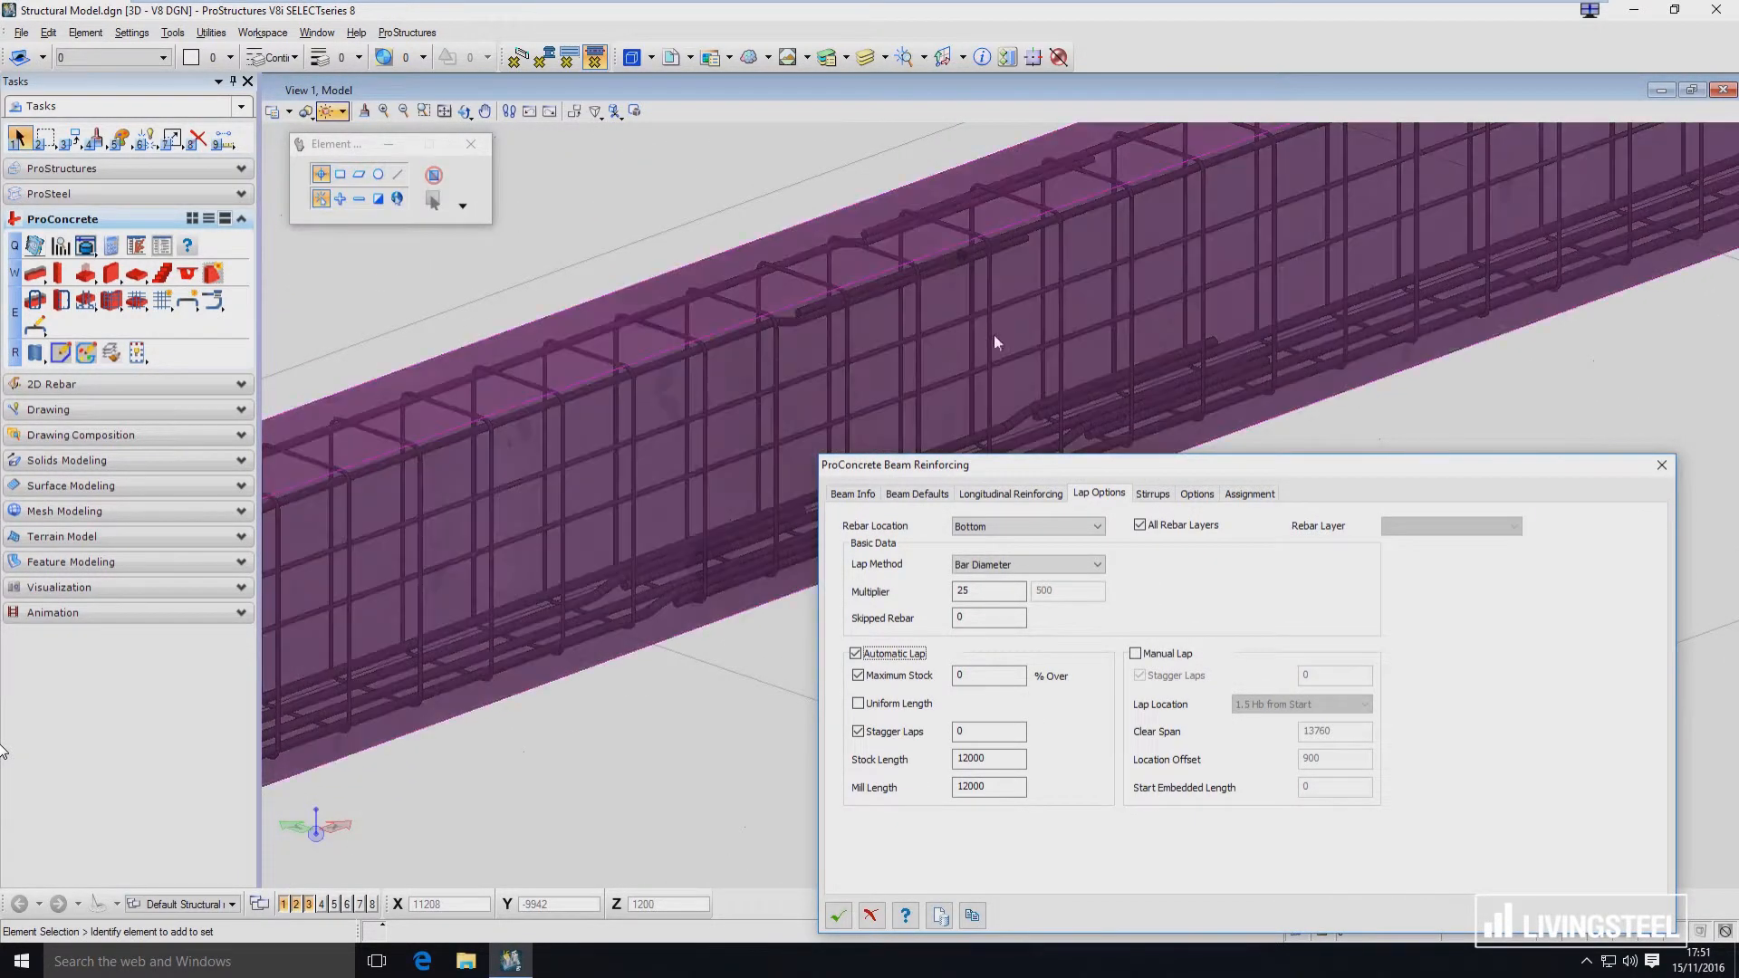
{"action": "left_click_drag", "start_coordinate": [1025, 465], "coordinate": [1033, 581]}
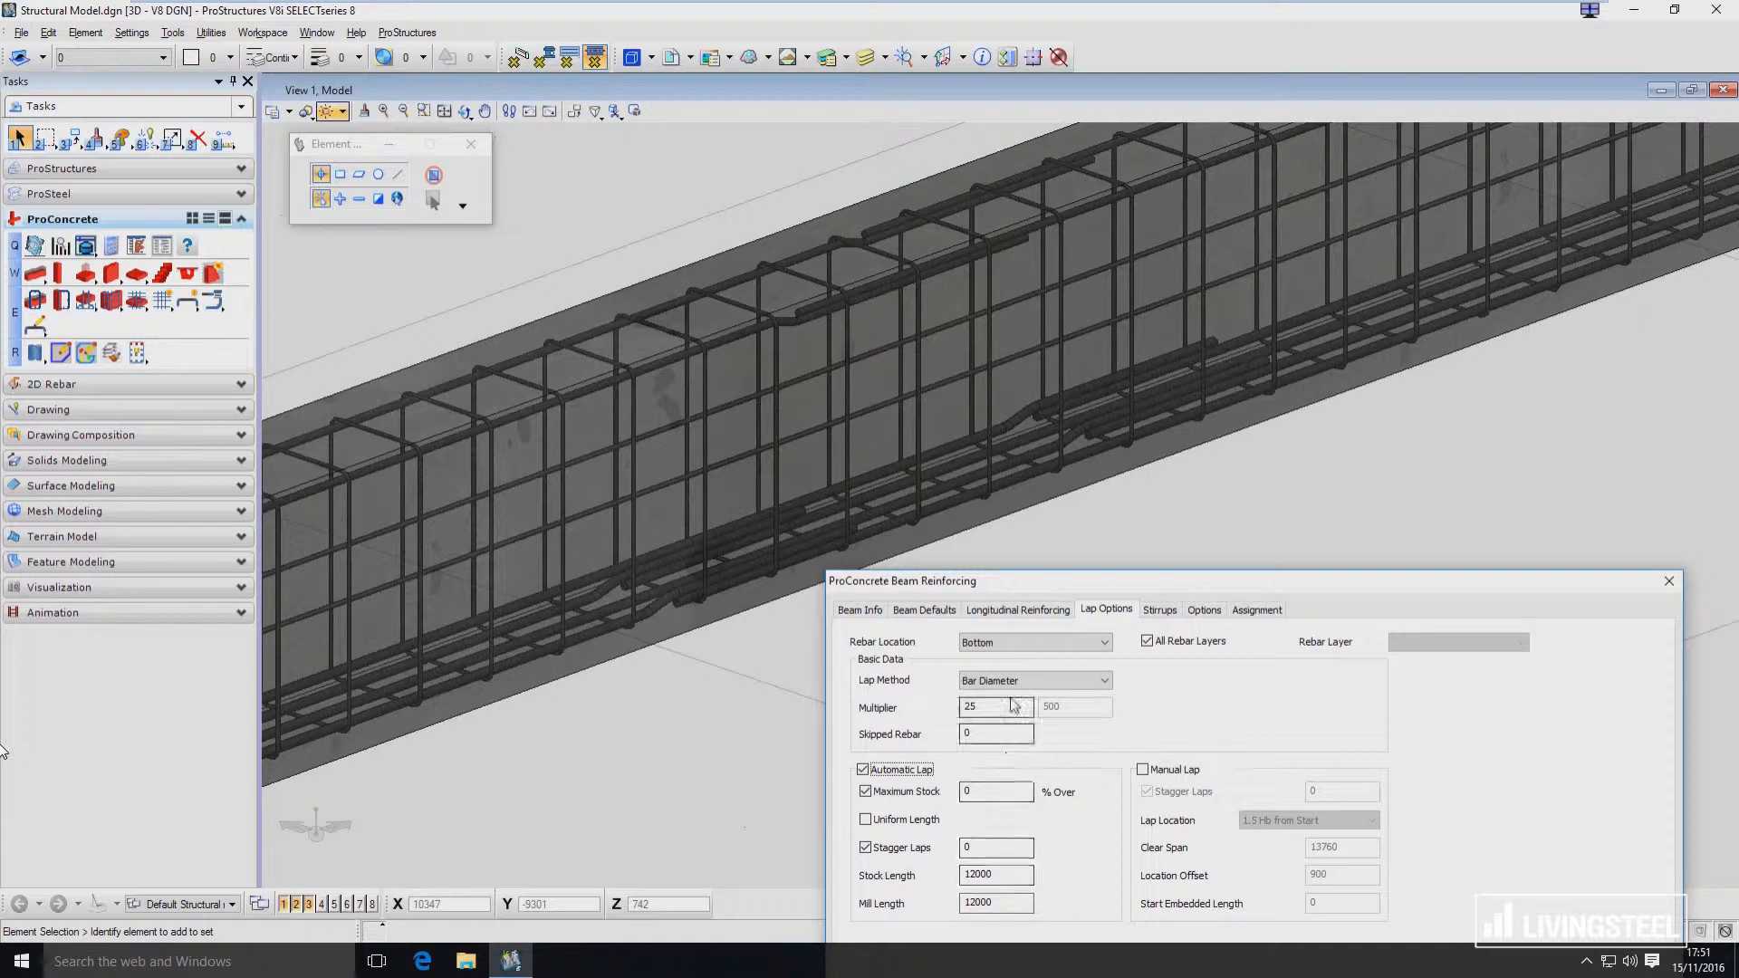
{"action": "left_click_drag", "start_coordinate": [1013, 707], "coordinate": [854, 711]}
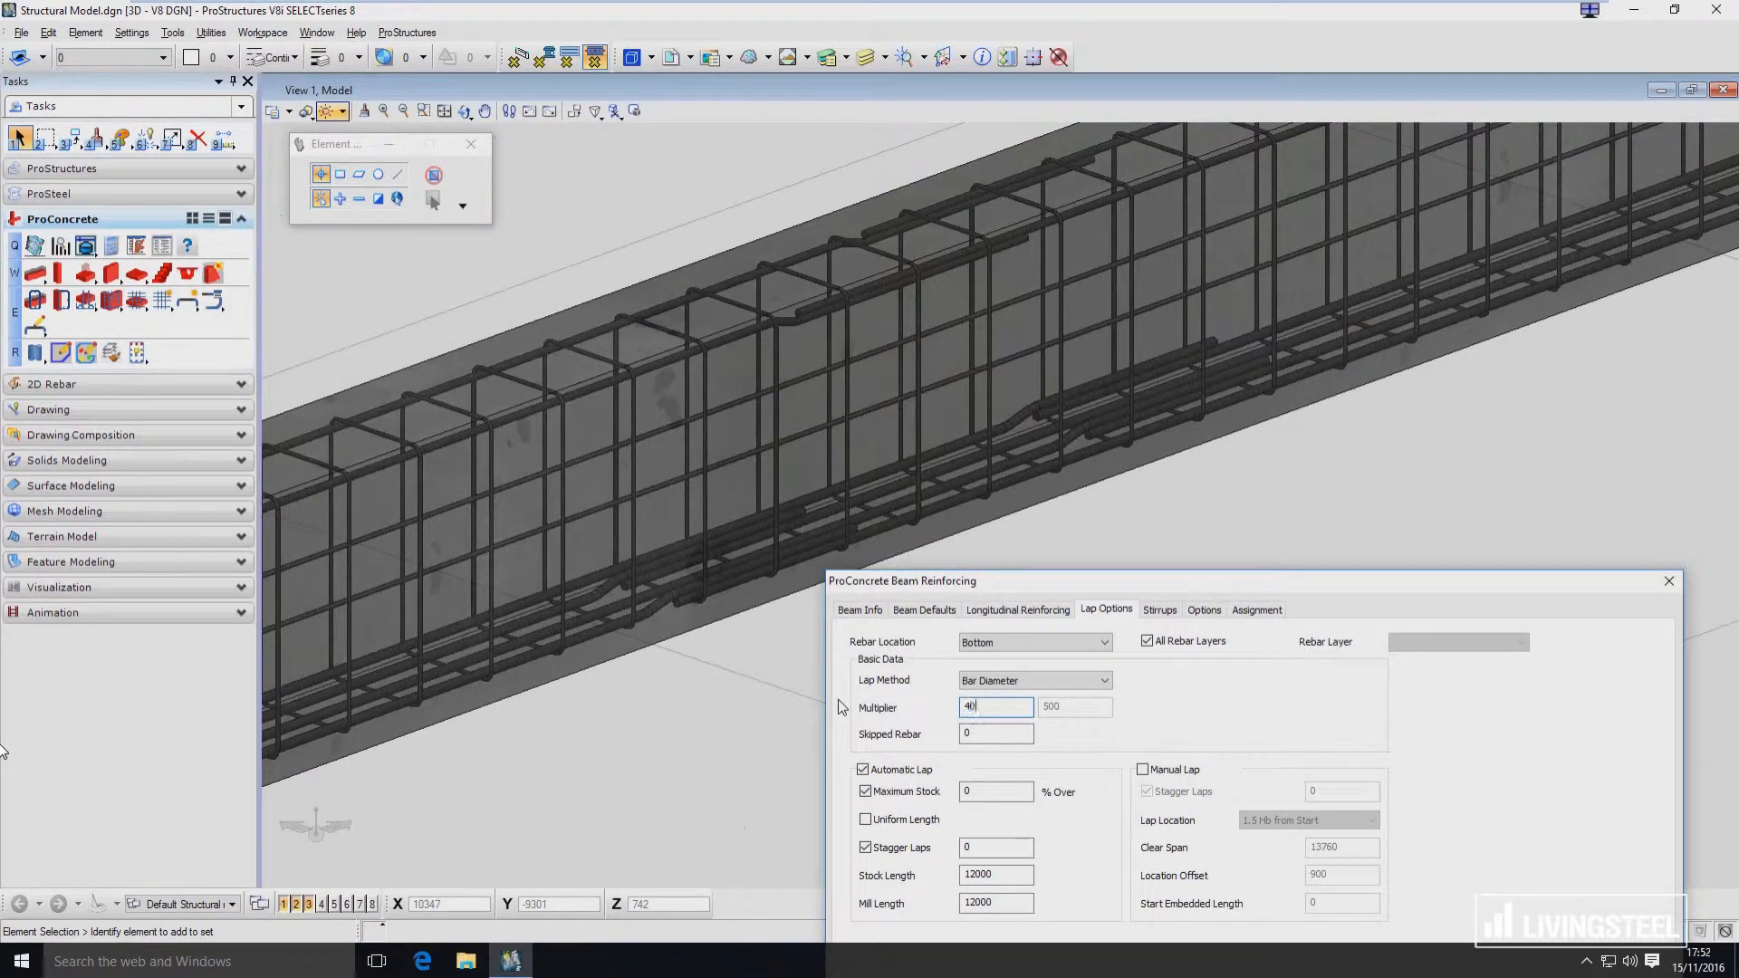
{"action": "type", "text": "40"}
{"action": "key", "text": "Tab"}
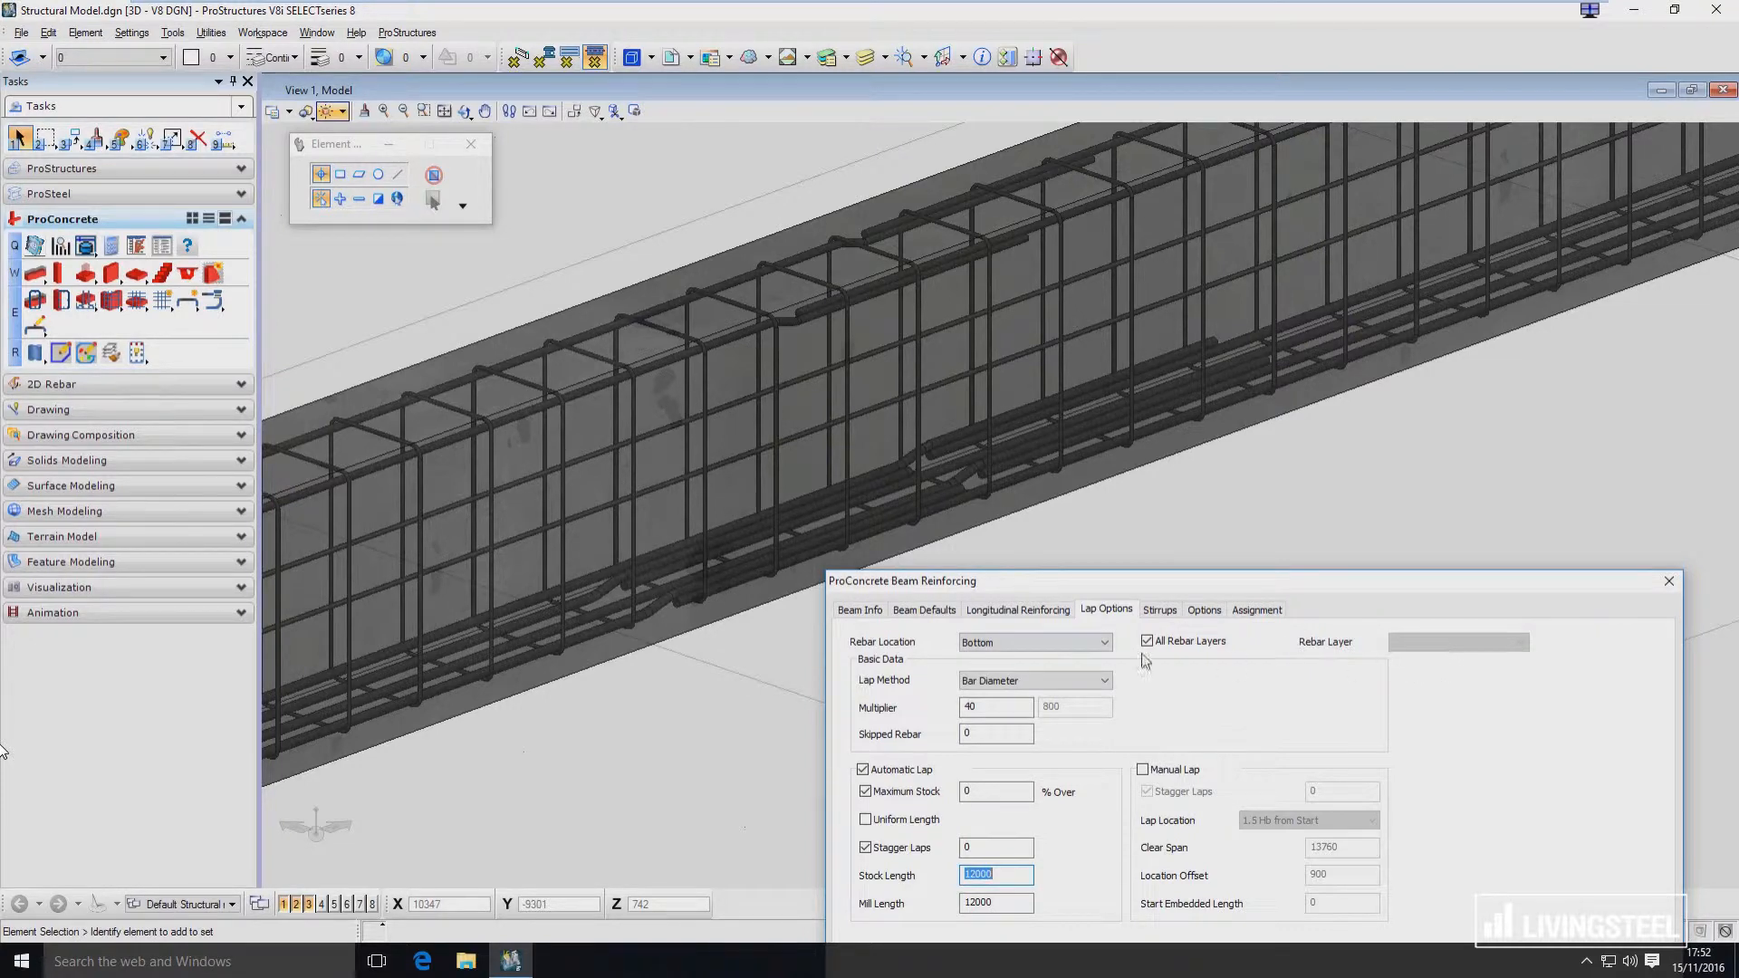
Change the automatic laps of the Bottom rebar from Maximum Stock to Uniform Length.
{"action": "left_click", "coordinate": [1056, 644]}
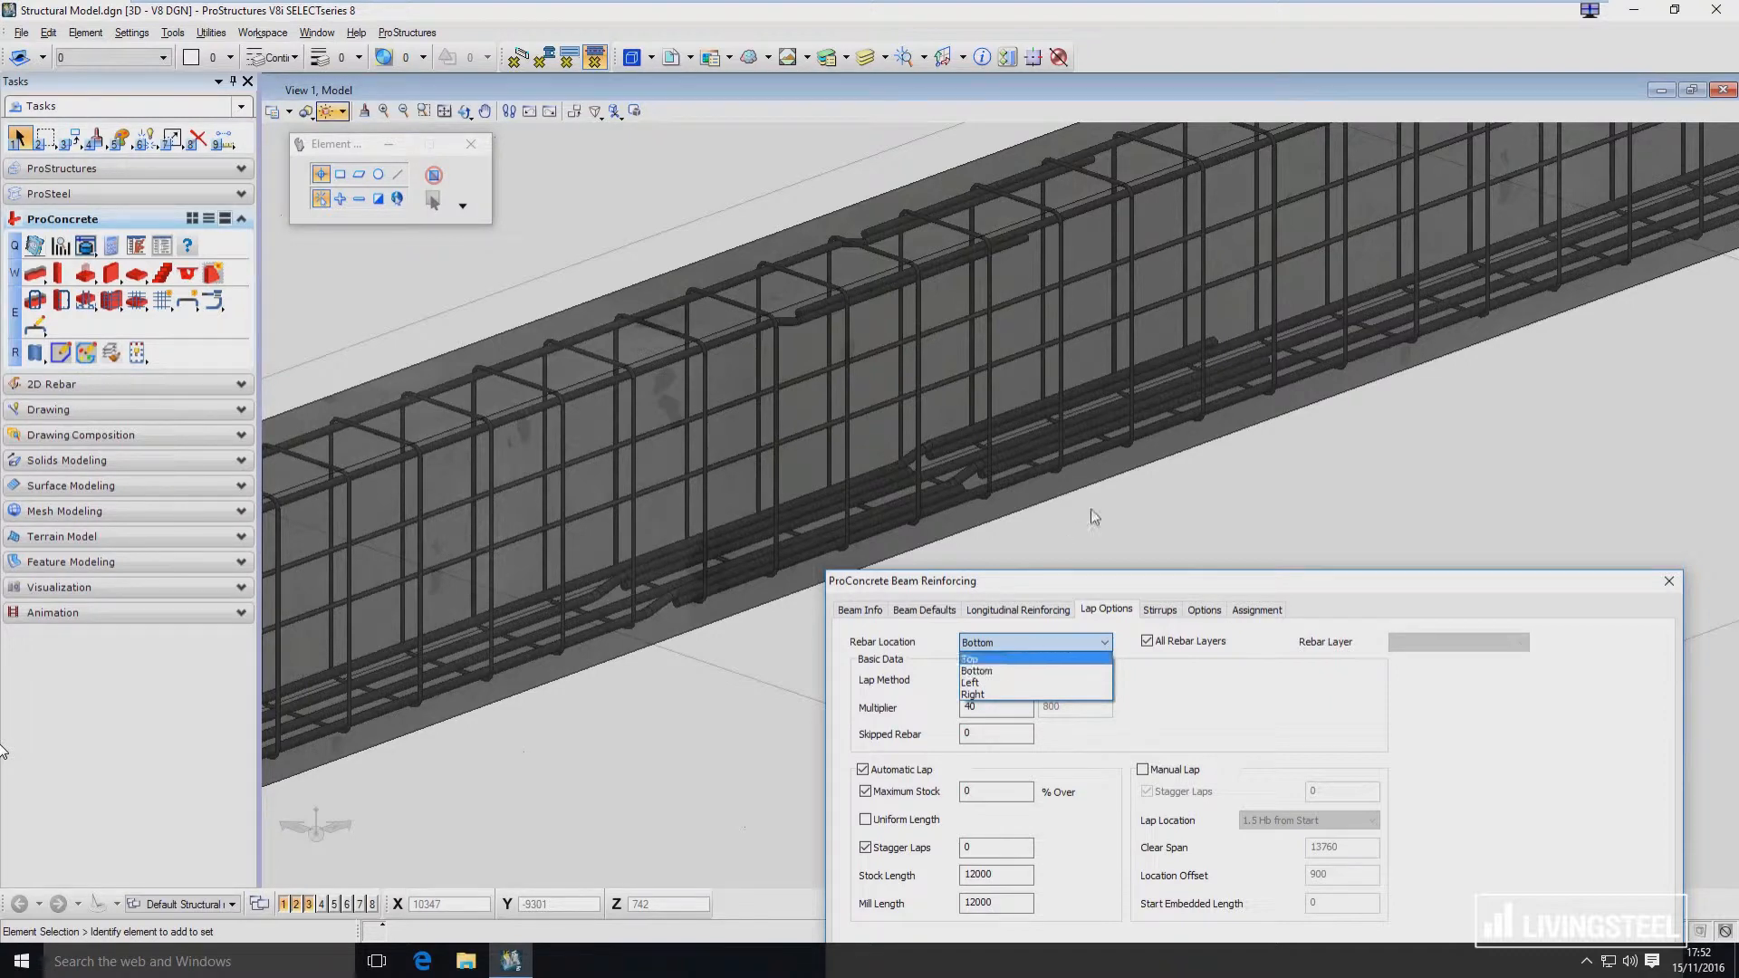
{"action": "scroll", "coordinate": [1205, 471], "scroll_direction": "down", "scroll_amount": 3}
{"action": "middle_click_drag", "start_coordinate": [1231, 481], "coordinate": [1224, 370]}
{"action": "scroll", "coordinate": [1204, 388], "scroll_direction": "down", "scroll_amount": 2}
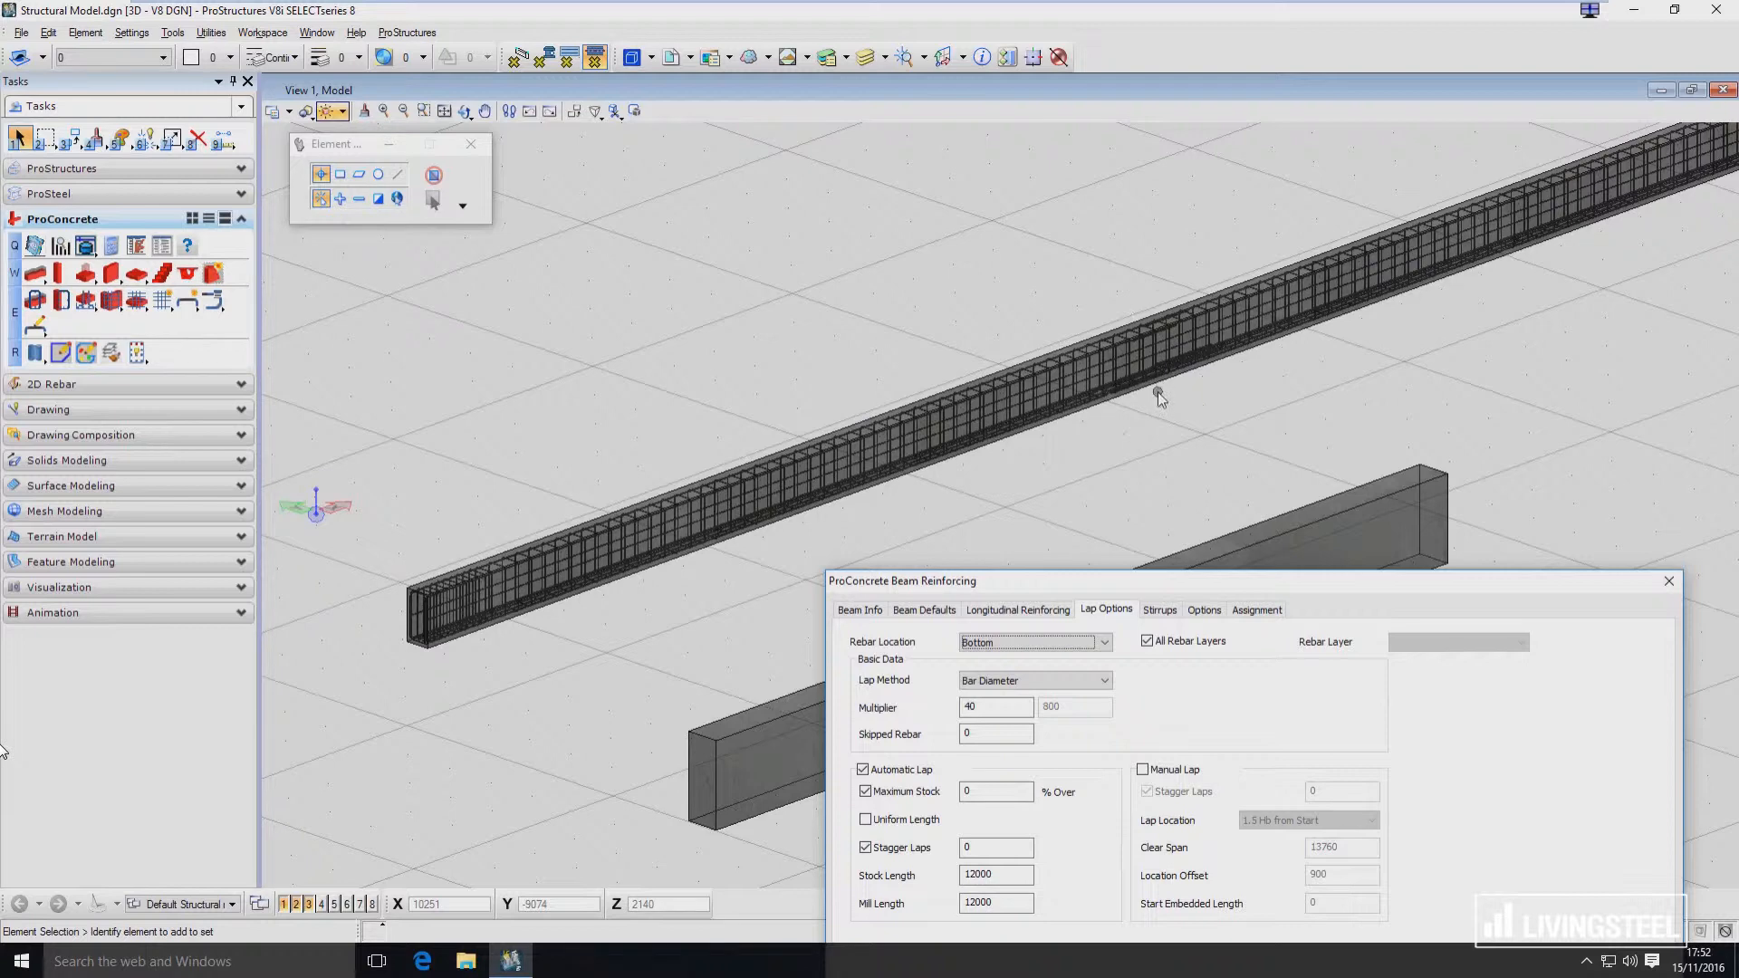
{"action": "scroll", "coordinate": [1268, 384], "scroll_direction": "up", "scroll_amount": 2}
{"action": "scroll", "coordinate": [1269, 384], "scroll_direction": "up", "scroll_amount": 1}
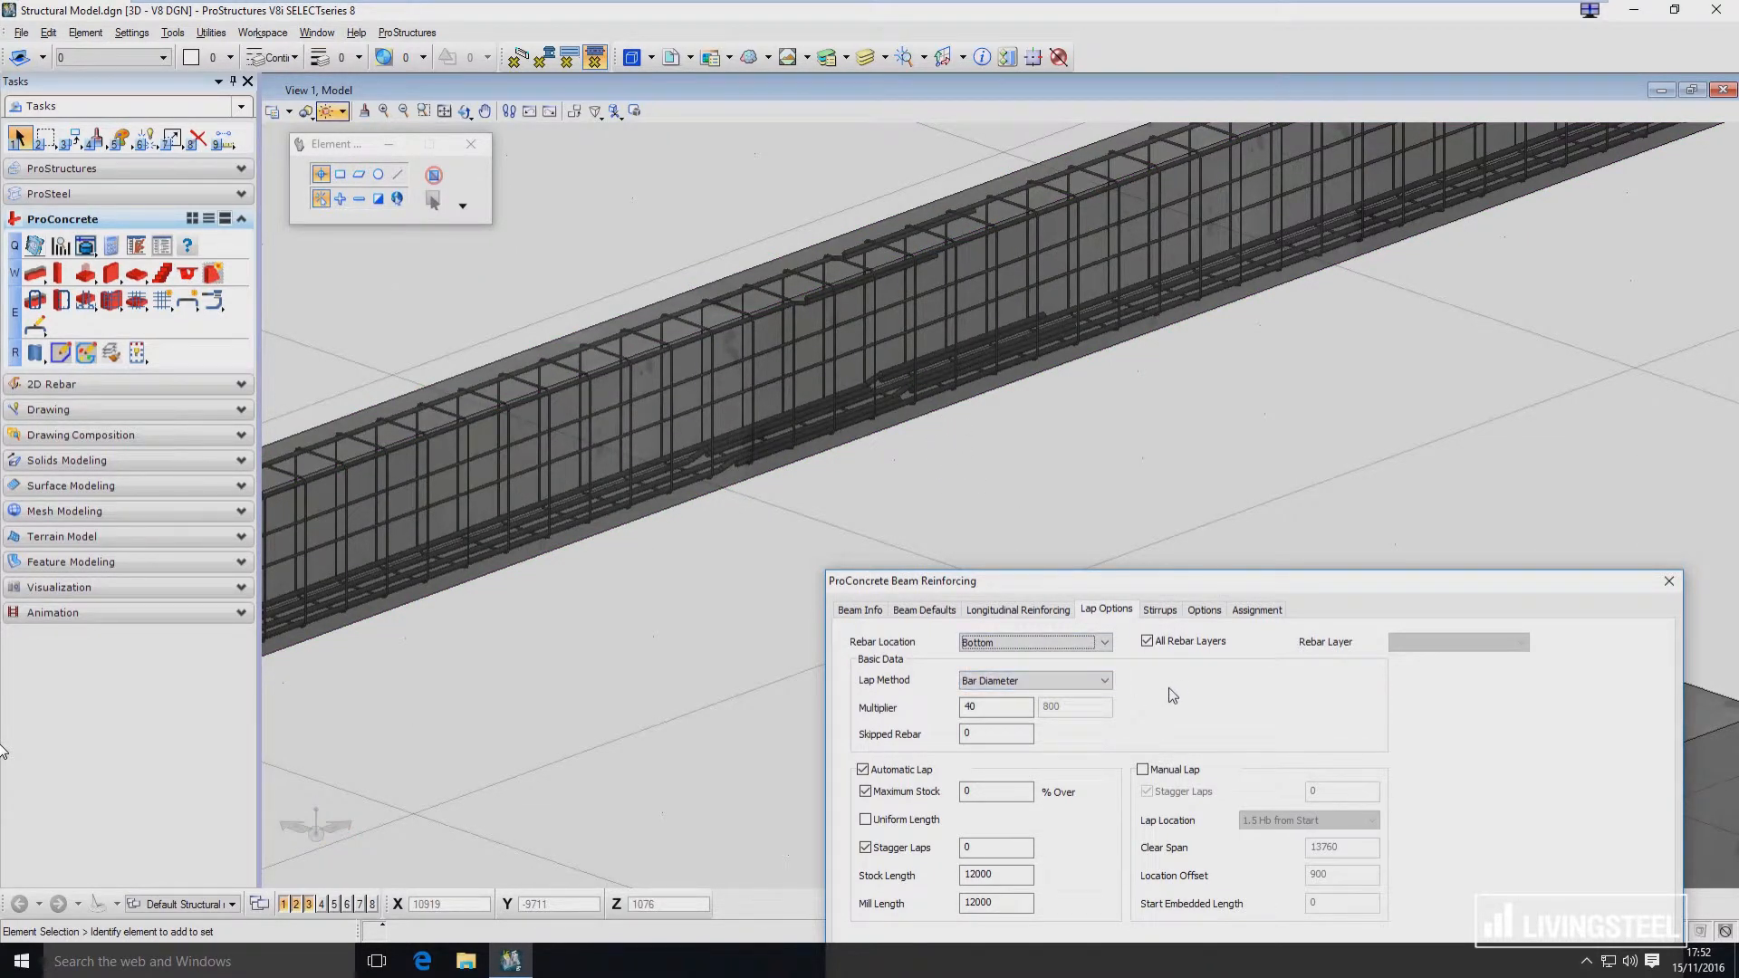
{"action": "left_click", "coordinate": [866, 819]}
{"action": "scroll", "coordinate": [1085, 380], "scroll_direction": "down", "scroll_amount": 3}
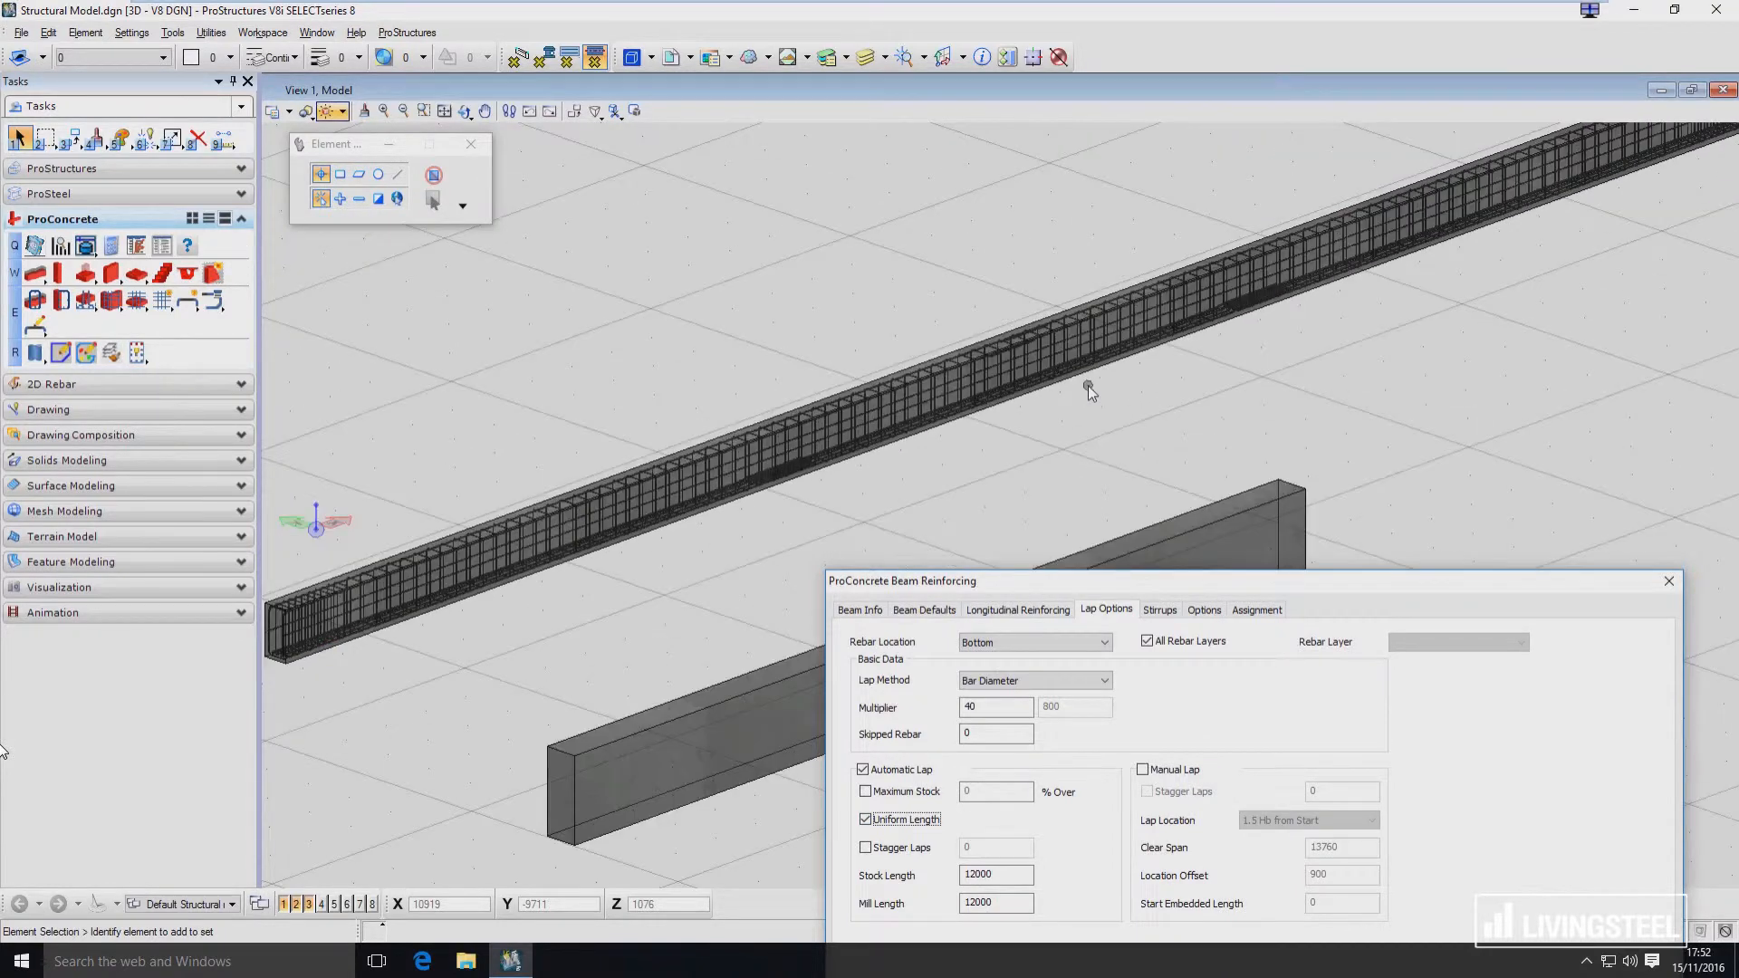
{"action": "middle_click_drag", "start_coordinate": [1100, 482], "coordinate": [908, 352]}
{"action": "scroll", "coordinate": [1140, 373], "scroll_direction": "down", "scroll_amount": 2}
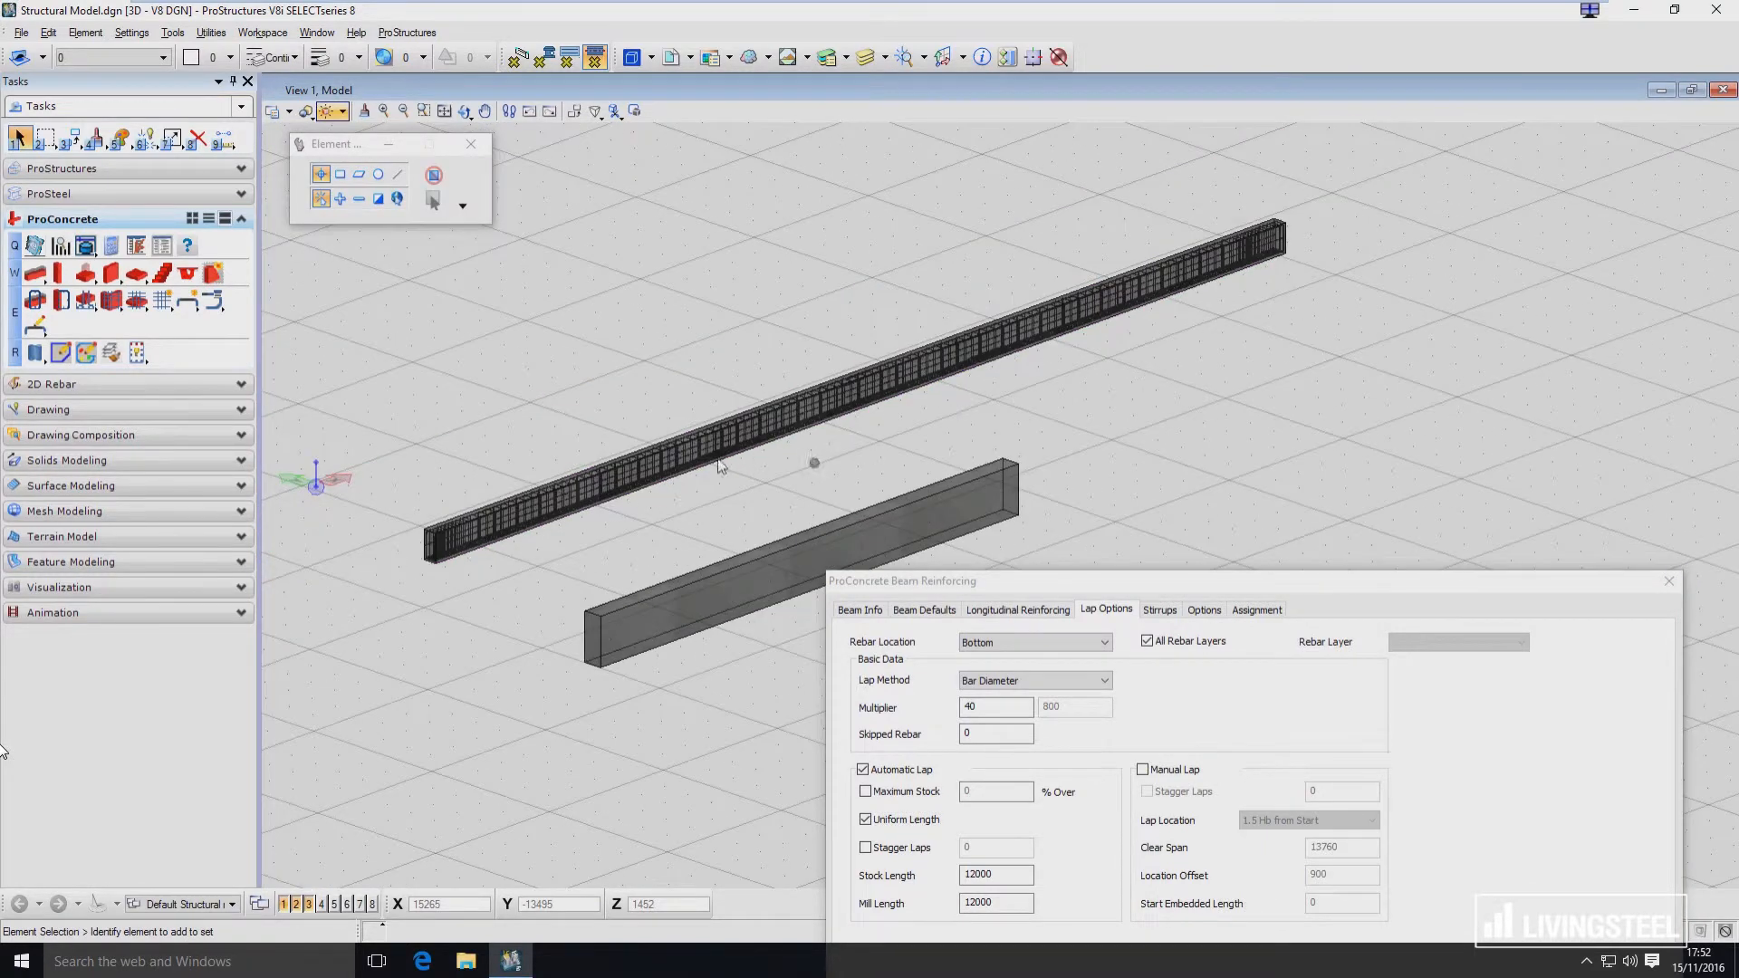
{"action": "scroll", "coordinate": [689, 469], "scroll_direction": "up", "scroll_amount": 2}
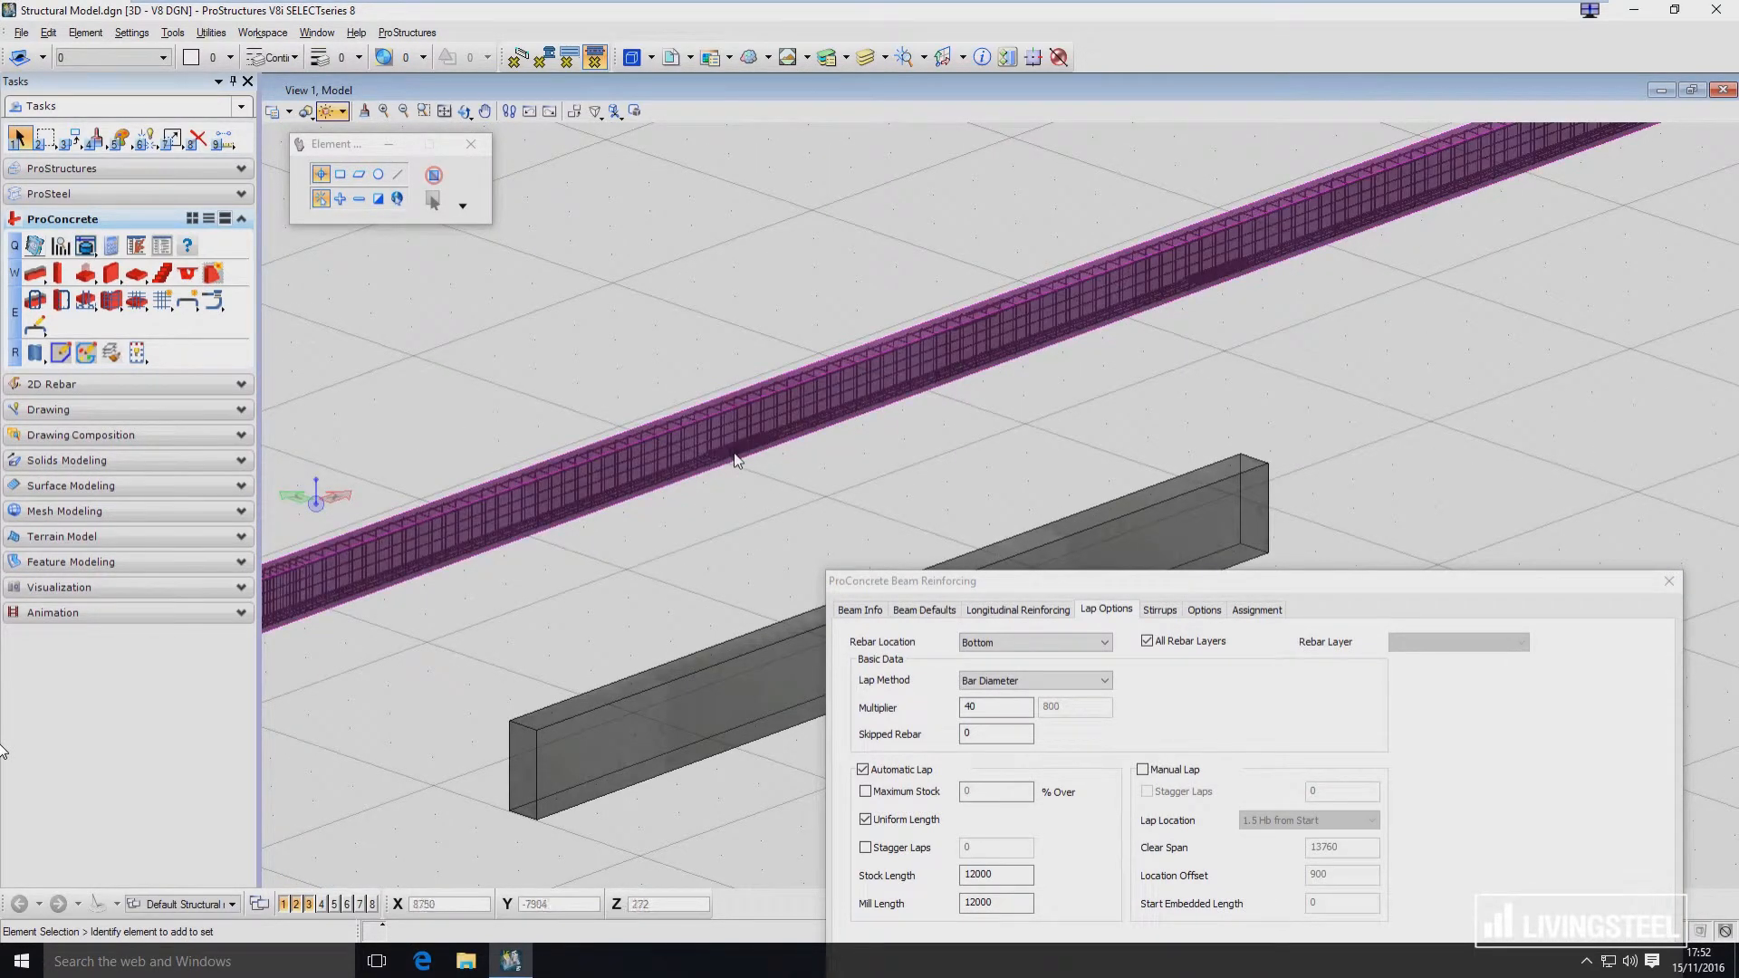
Replace Automatic Lap with Manual Lap for the Bottom rebar and set the lap location to L/4 from Start.
{"action": "left_click", "coordinate": [923, 771]}
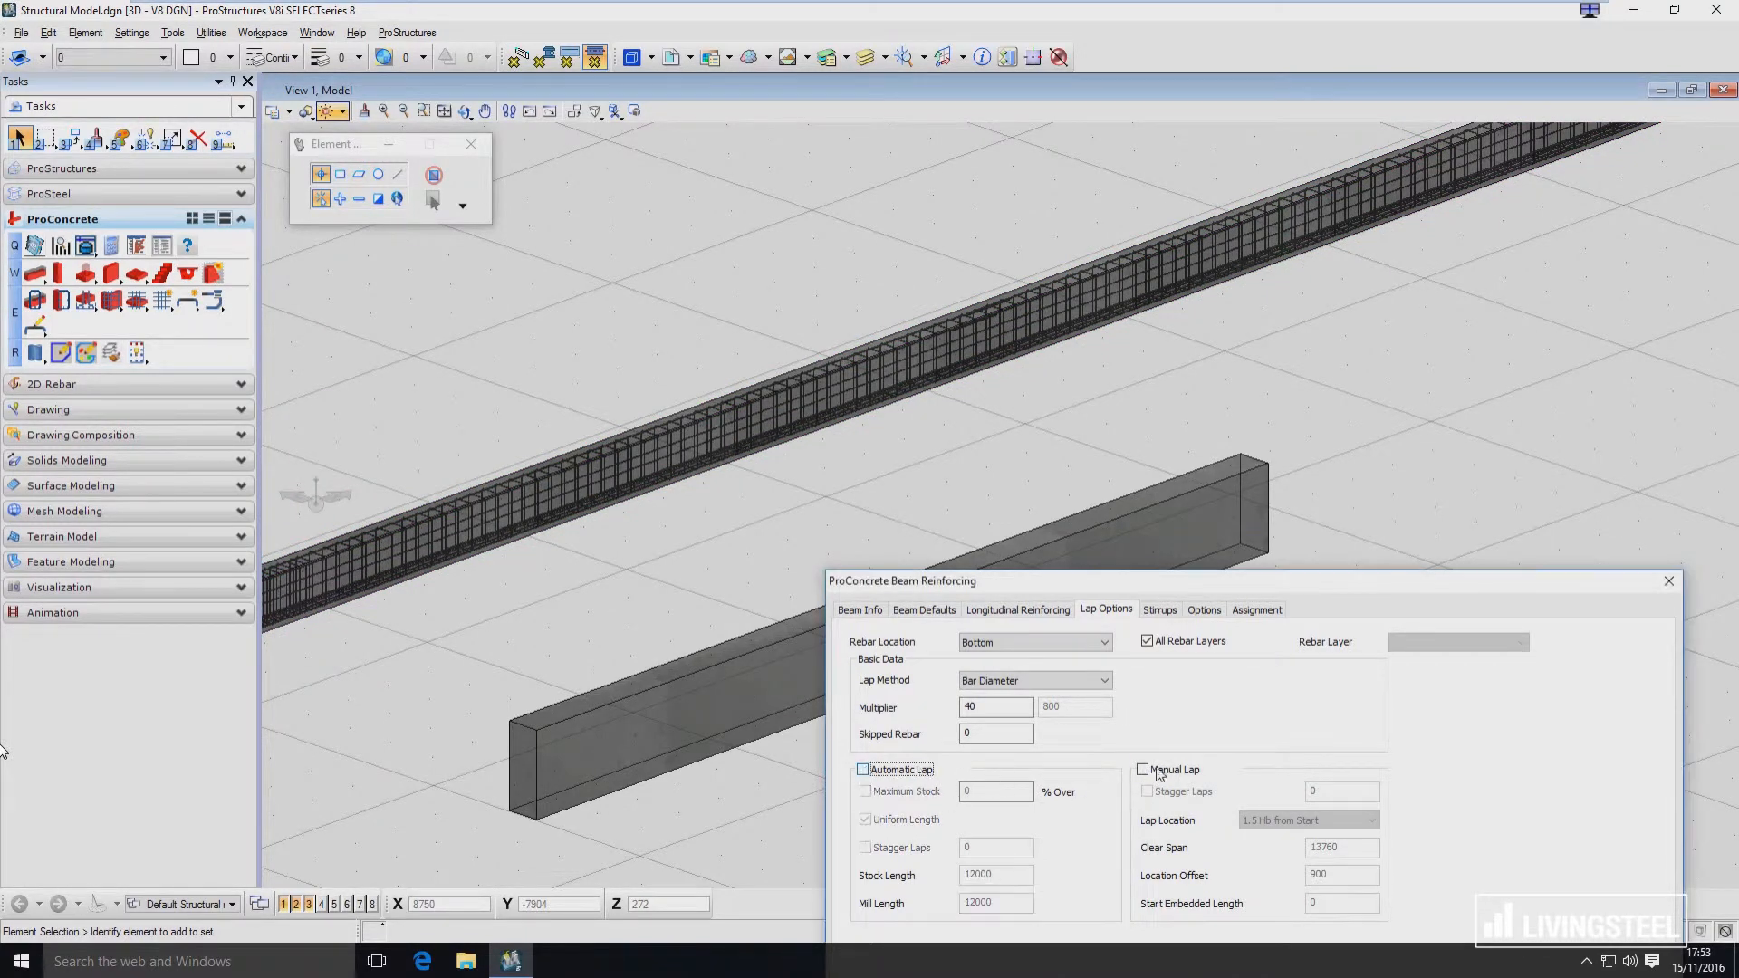
{"action": "left_click", "coordinate": [1143, 769]}
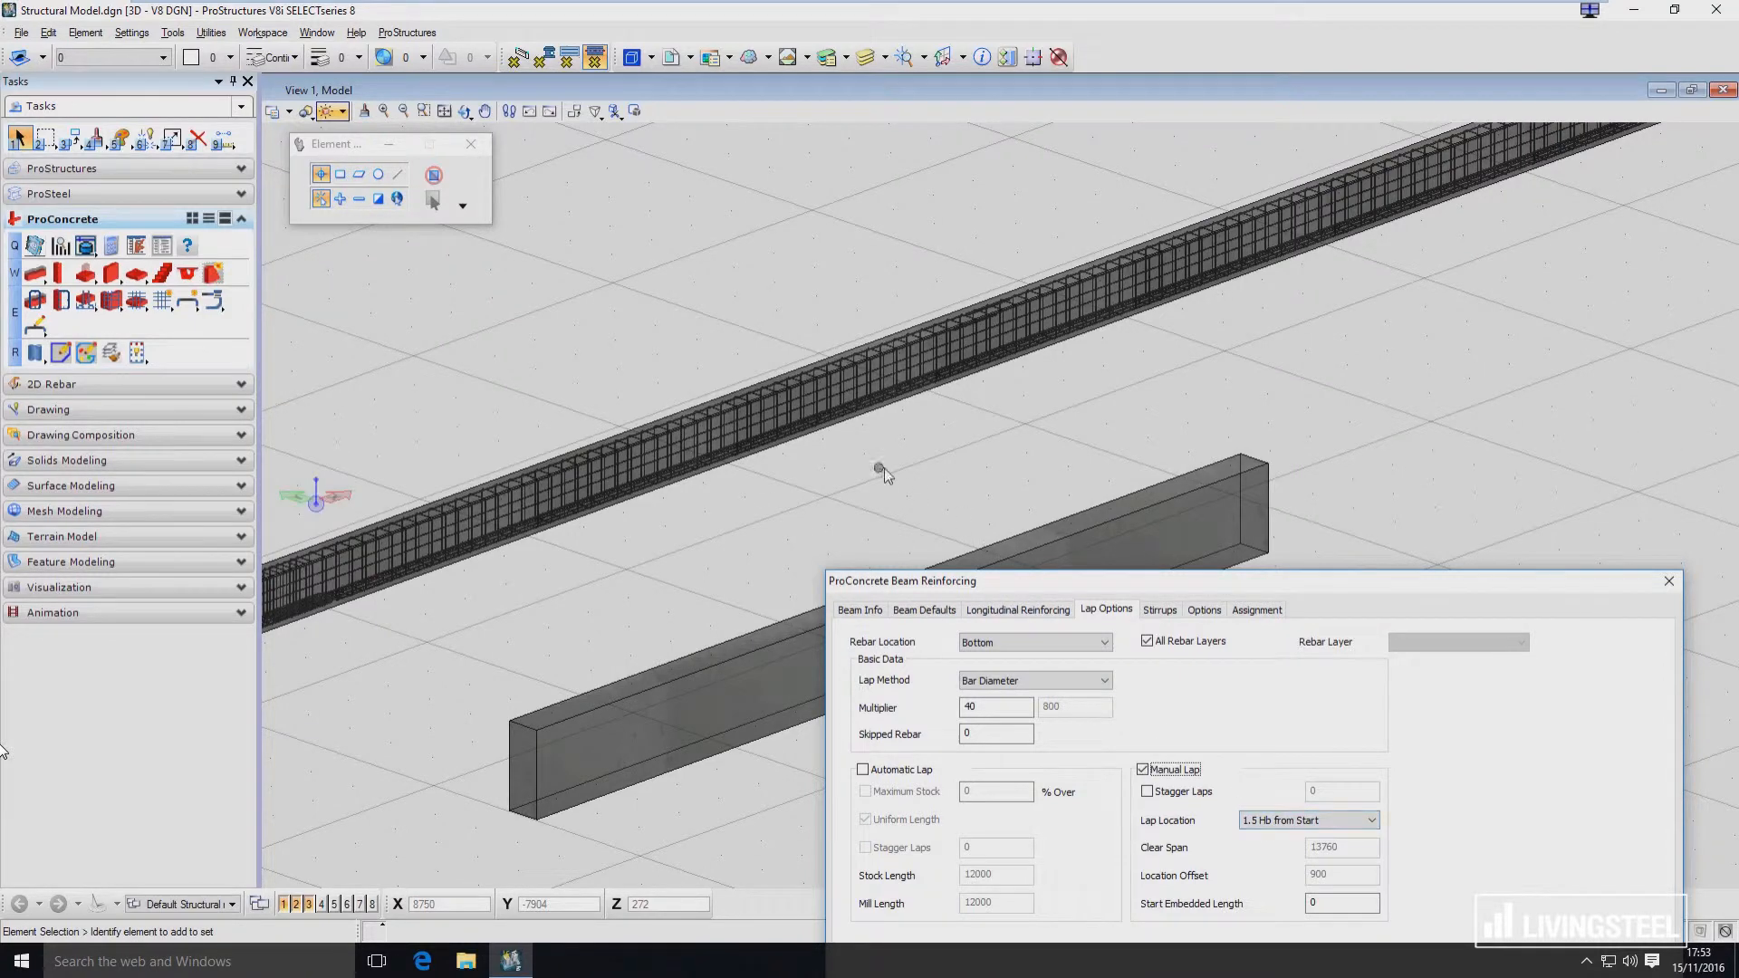
{"action": "middle_click_drag", "start_coordinate": [923, 472], "coordinate": [1045, 461]}
{"action": "scroll", "coordinate": [924, 508], "scroll_direction": "up", "scroll_amount": 6}
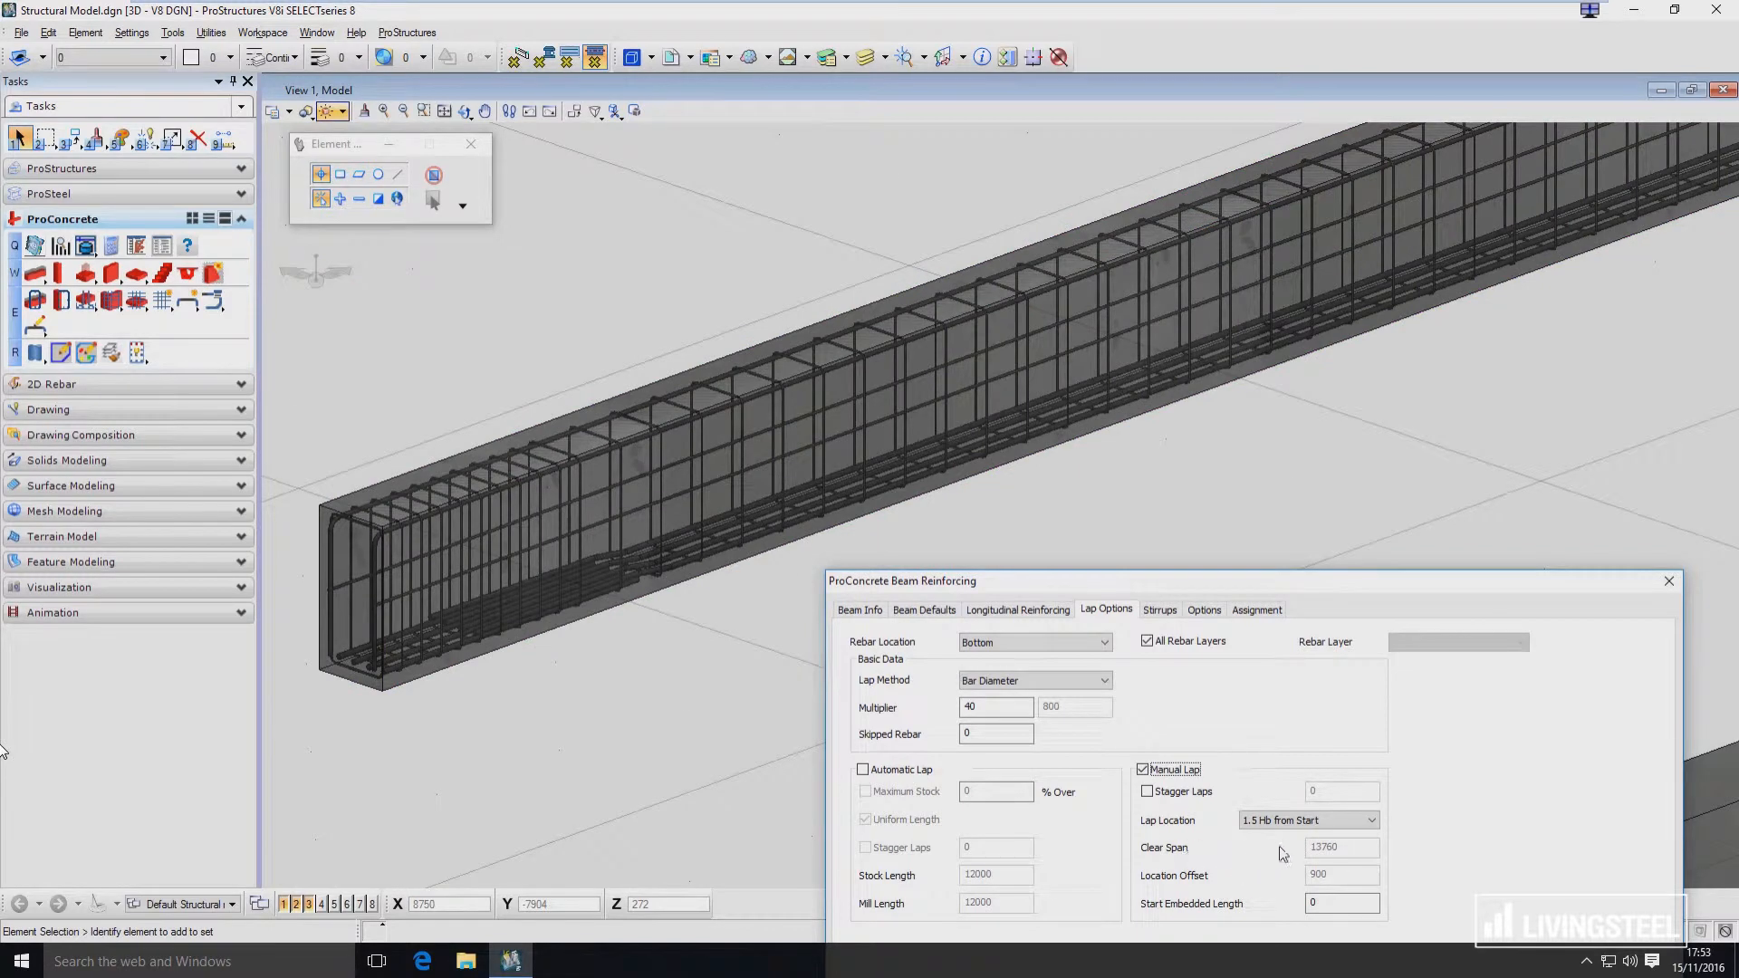
{"action": "left_click", "coordinate": [1310, 825]}
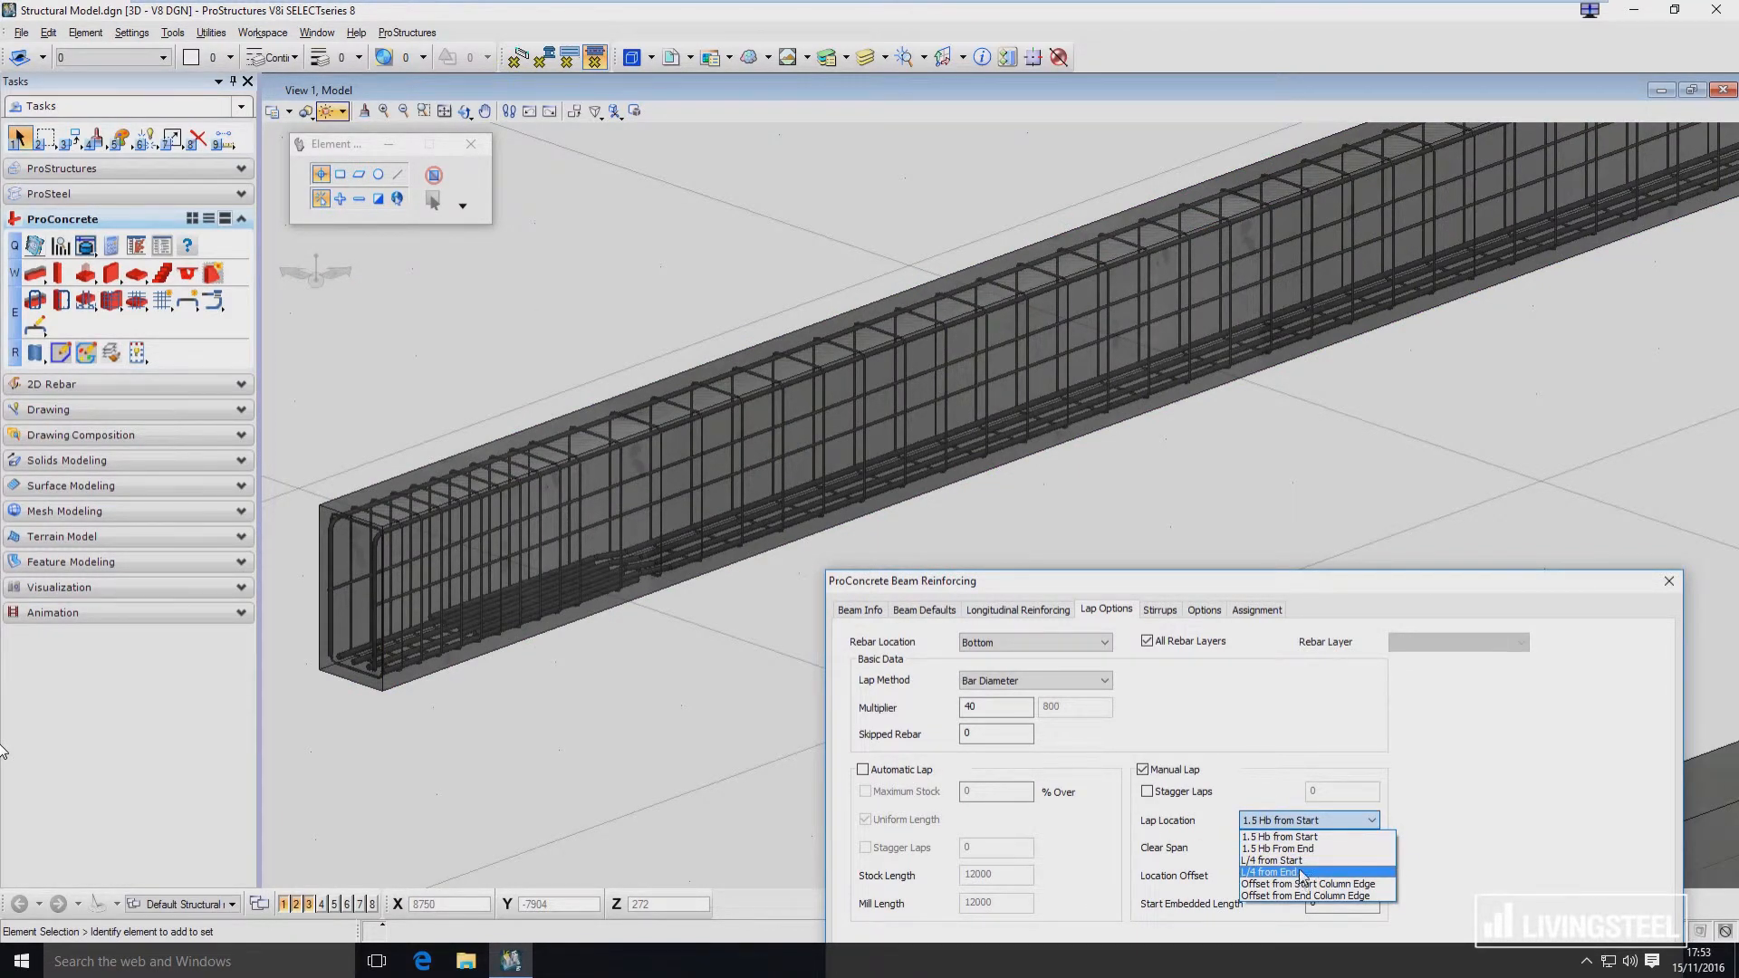
{"action": "left_click", "coordinate": [1301, 861]}
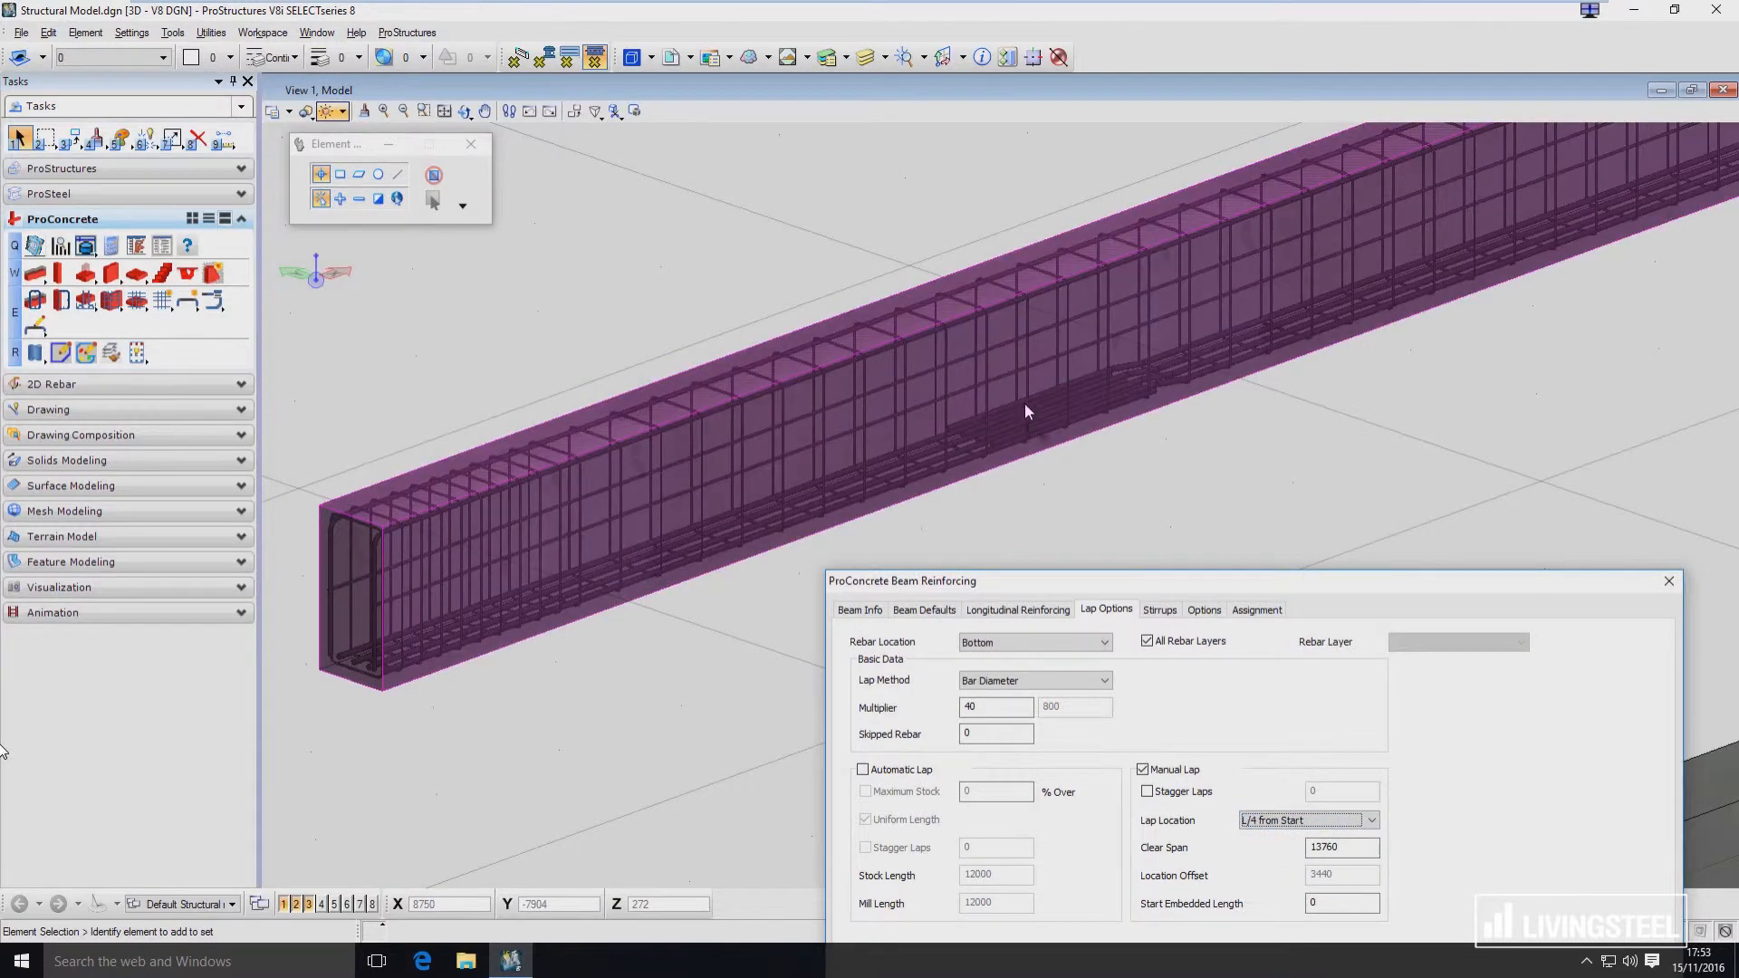
{"action": "scroll", "coordinate": [1176, 429], "scroll_direction": "down", "scroll_amount": 3}
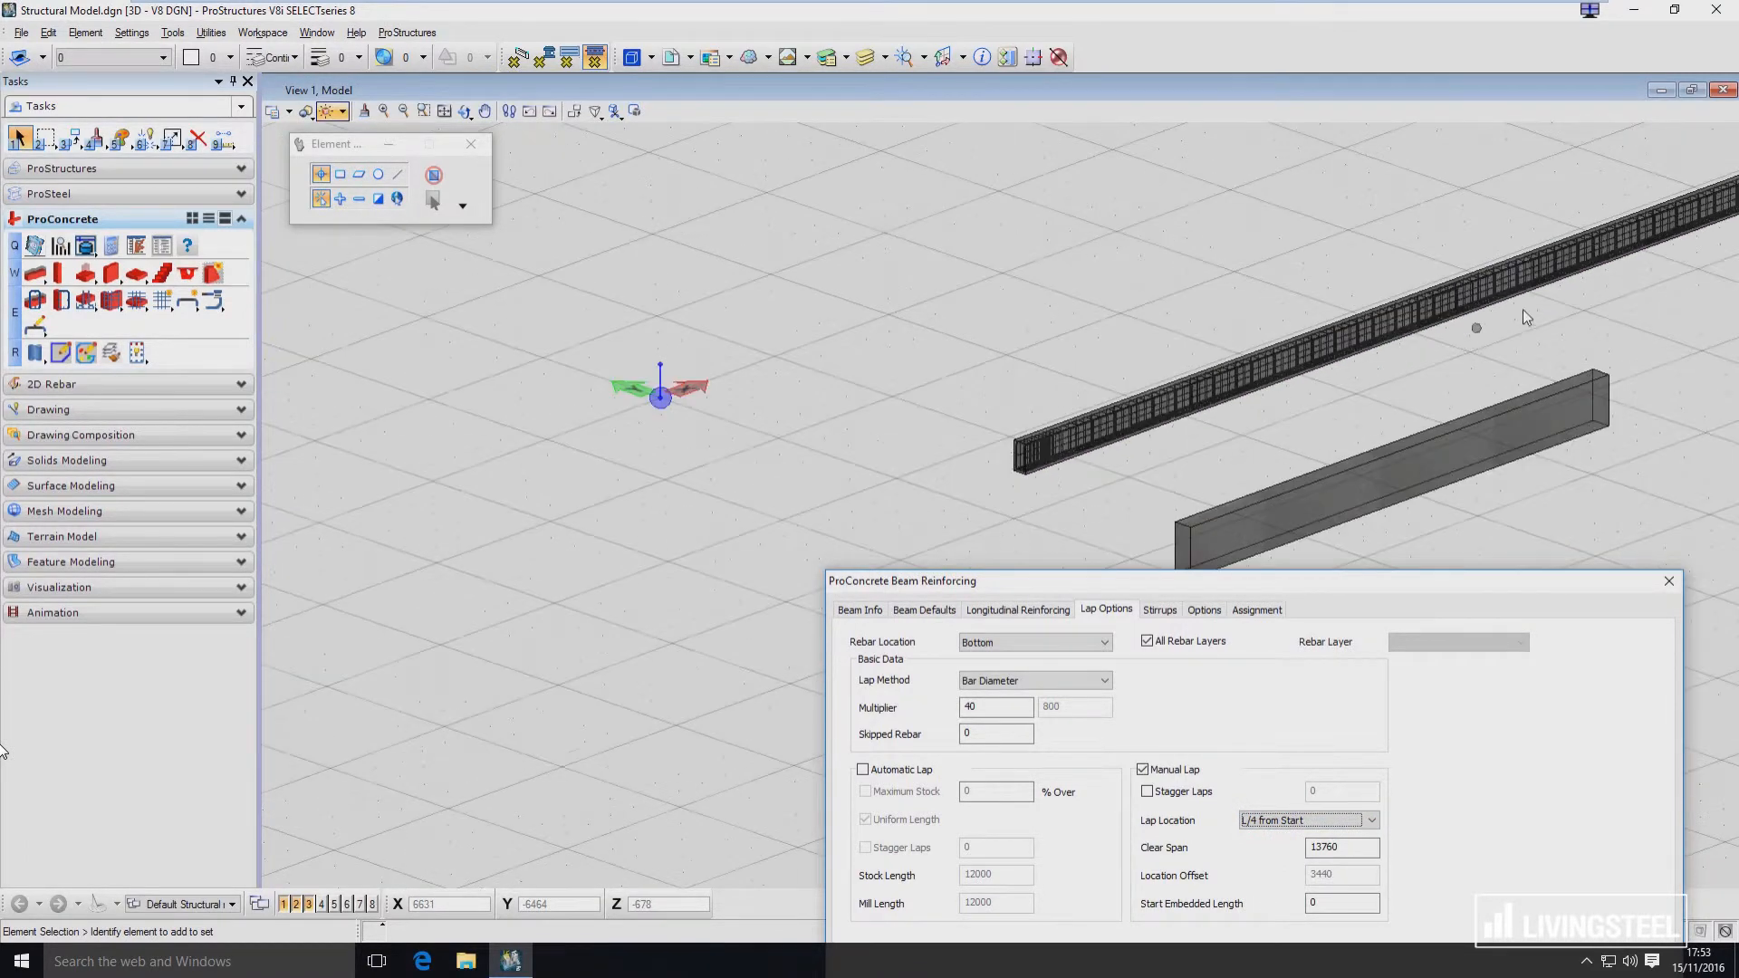
{"action": "middle_click_drag", "start_coordinate": [1524, 308], "coordinate": [1205, 444]}
{"action": "scroll", "coordinate": [1205, 453], "scroll_direction": "up", "scroll_amount": 2}
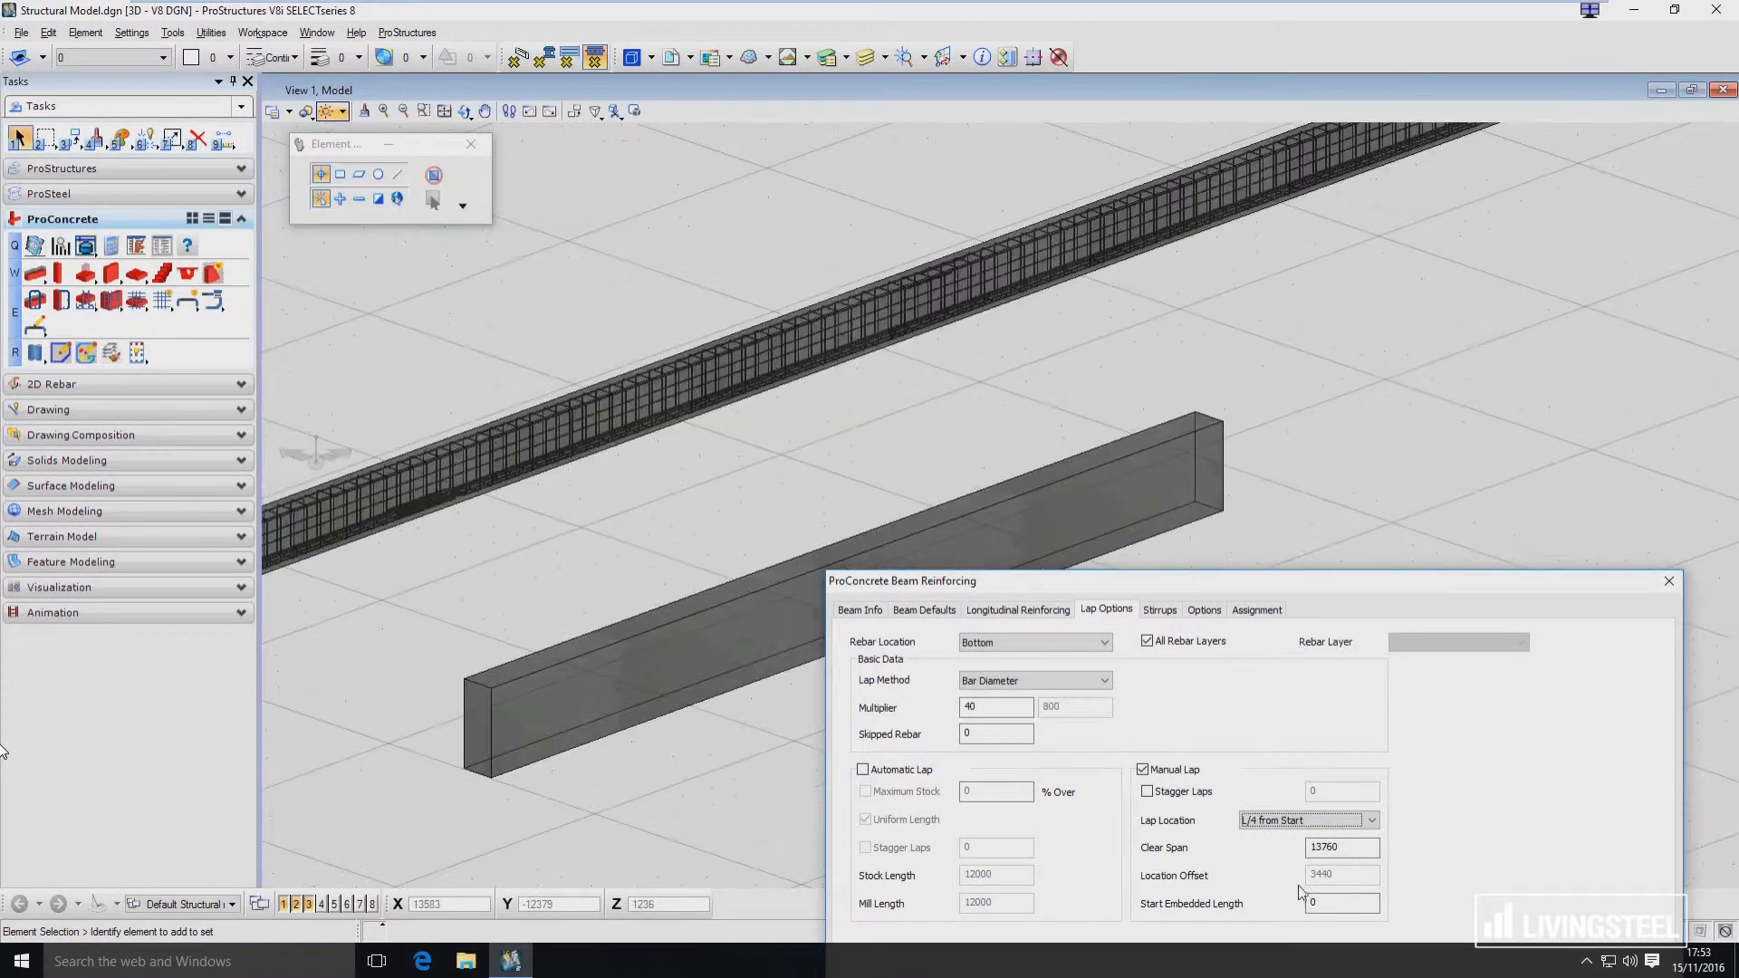
Review the manual lap location choices and the layers available in the beam reinforcing assignment settings.
{"action": "left_click", "coordinate": [1354, 903]}
{"action": "left_click", "coordinate": [1371, 821]}
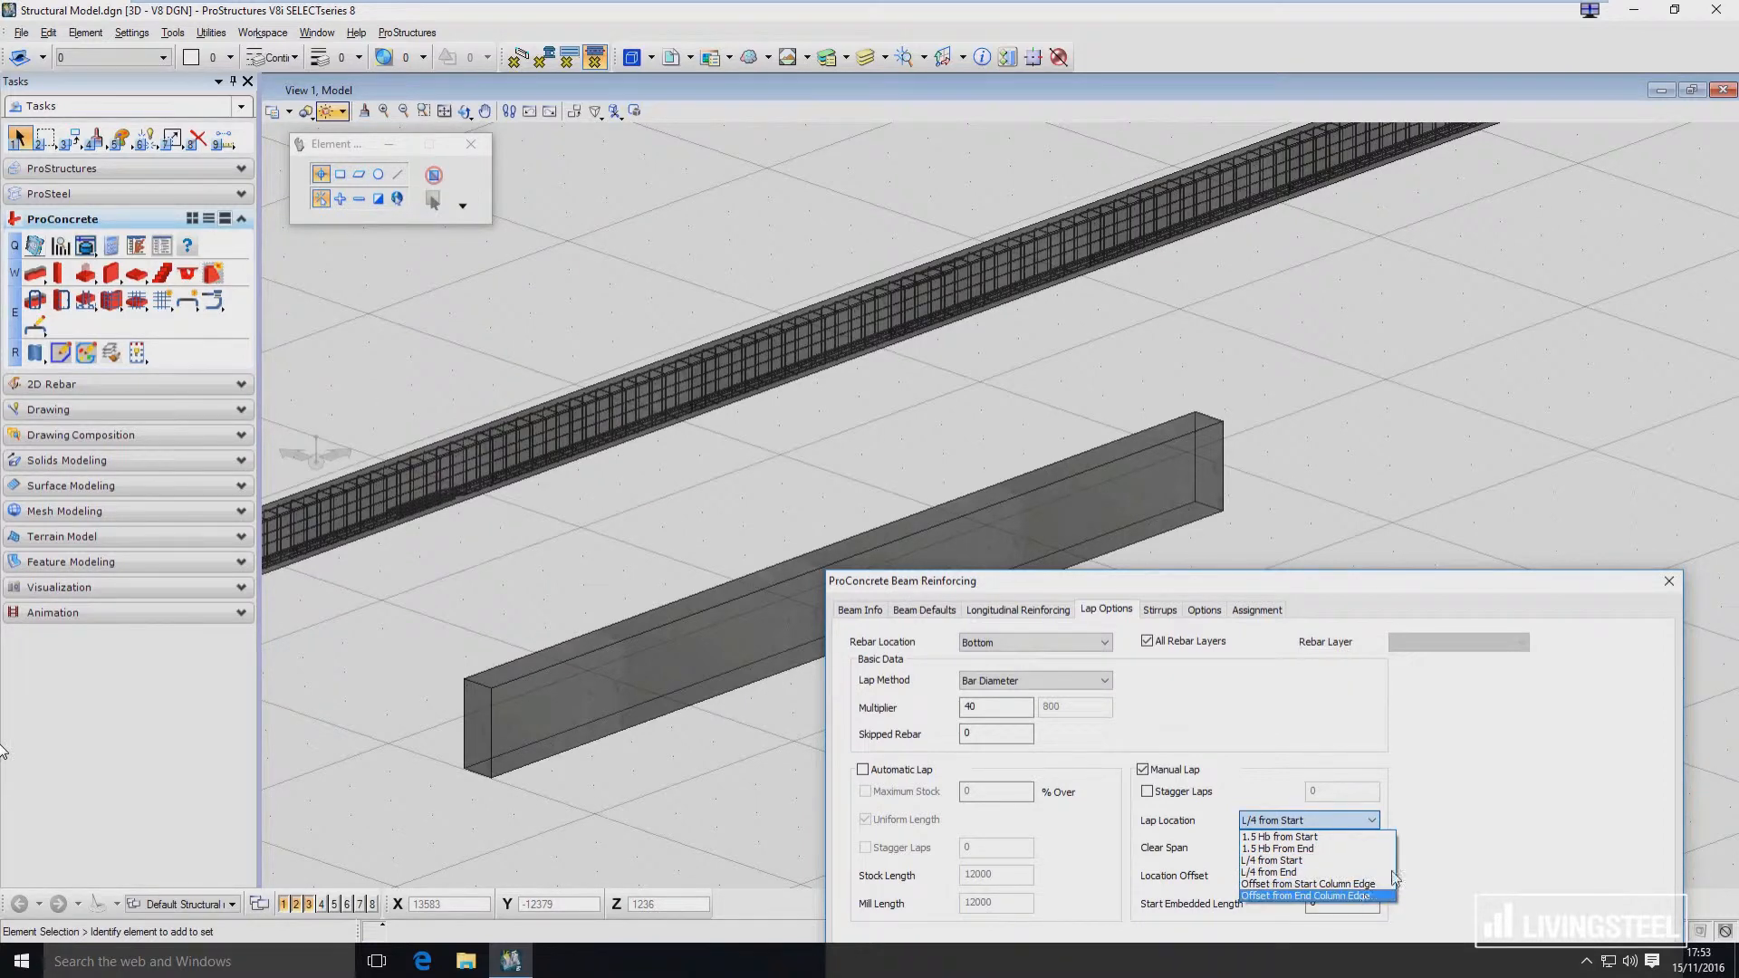
{"action": "left_click", "coordinate": [1492, 857]}
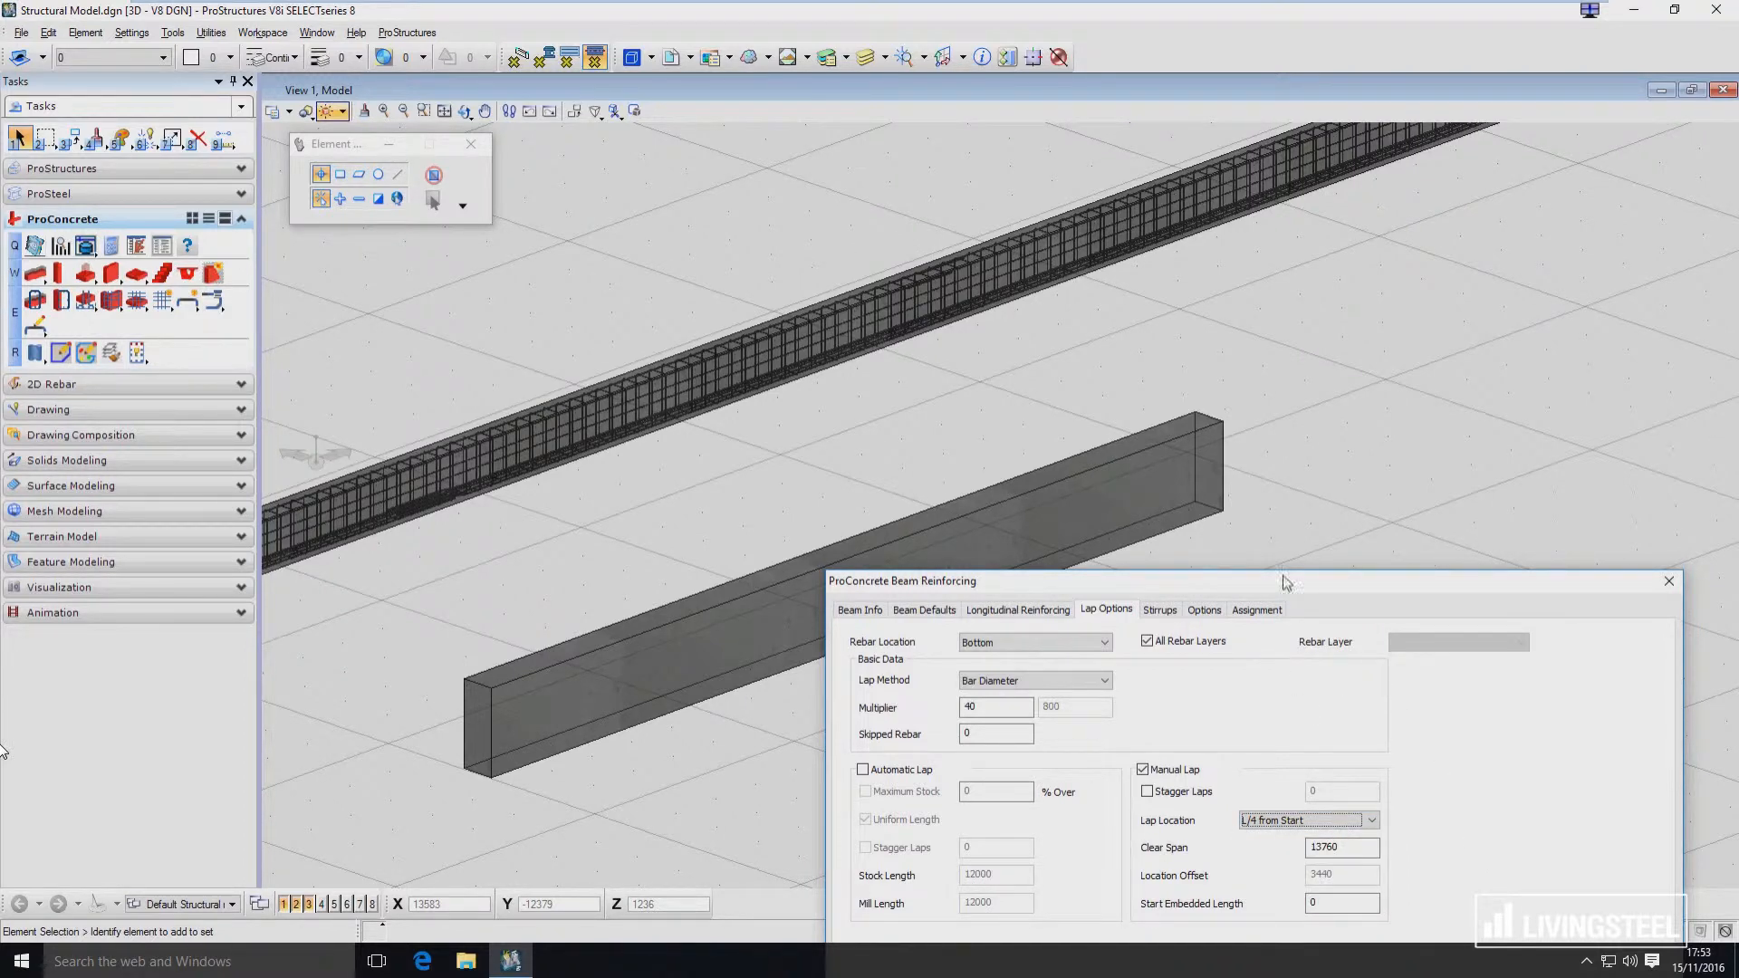
{"action": "left_click_drag", "start_coordinate": [1290, 580], "coordinate": [1307, 315]}
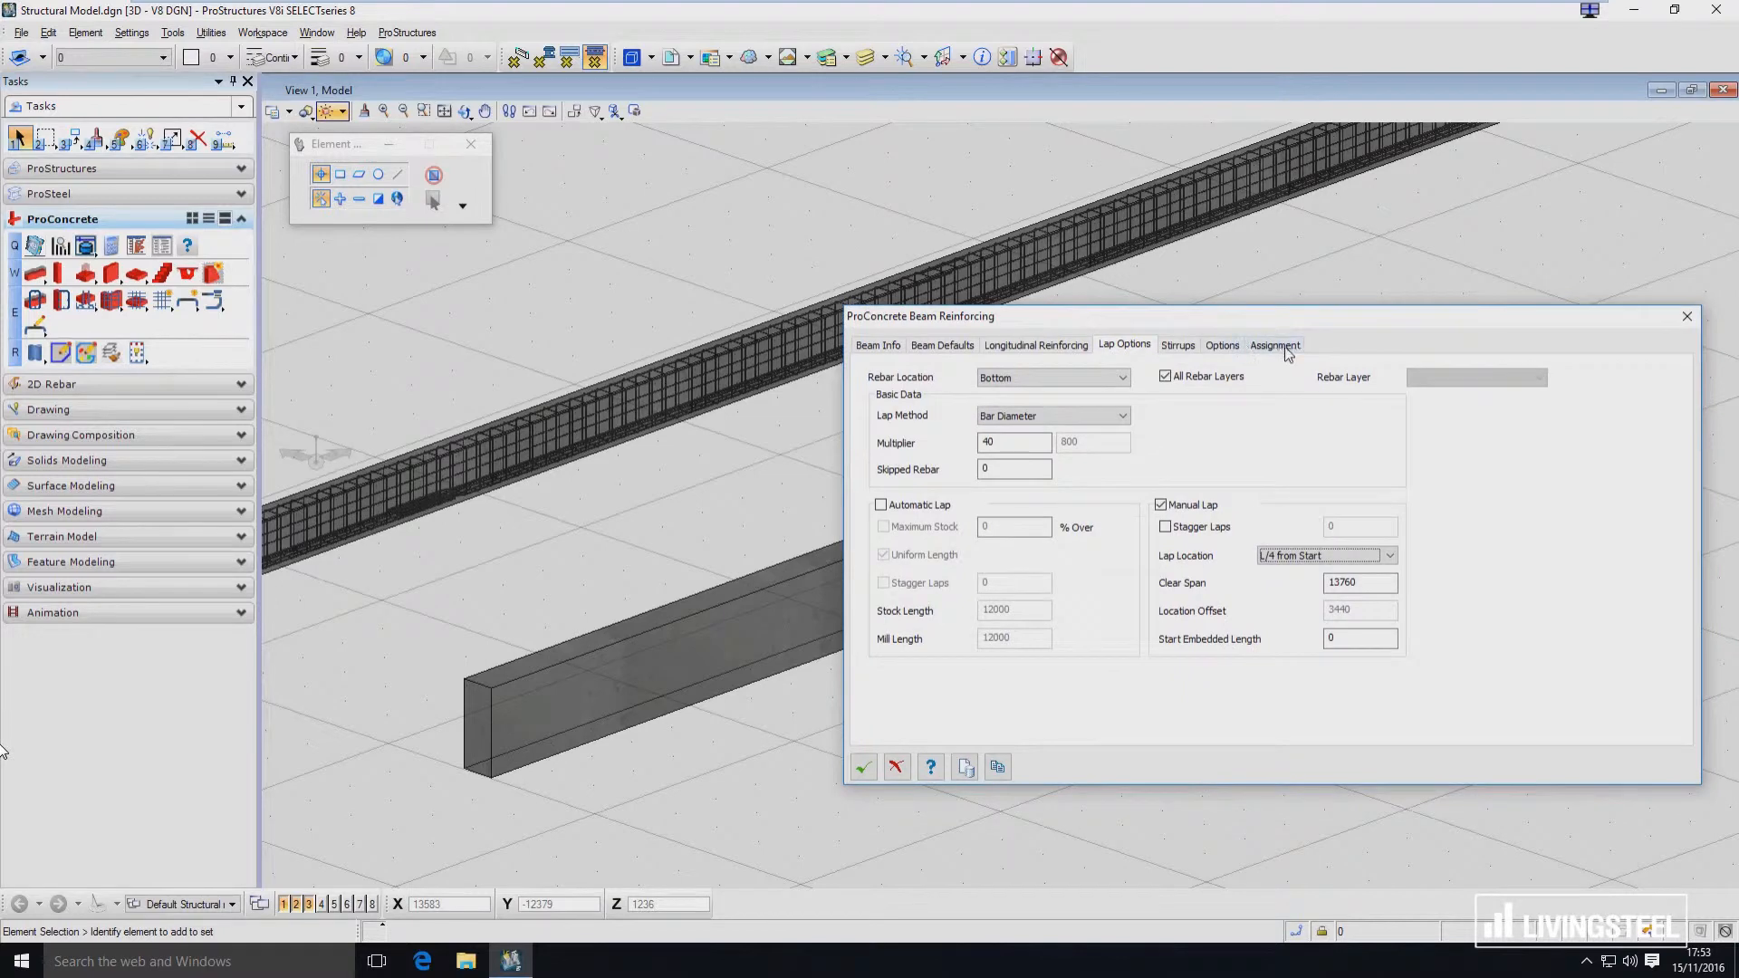
{"action": "left_click", "coordinate": [1285, 346]}
{"action": "left_click", "coordinate": [1055, 547]}
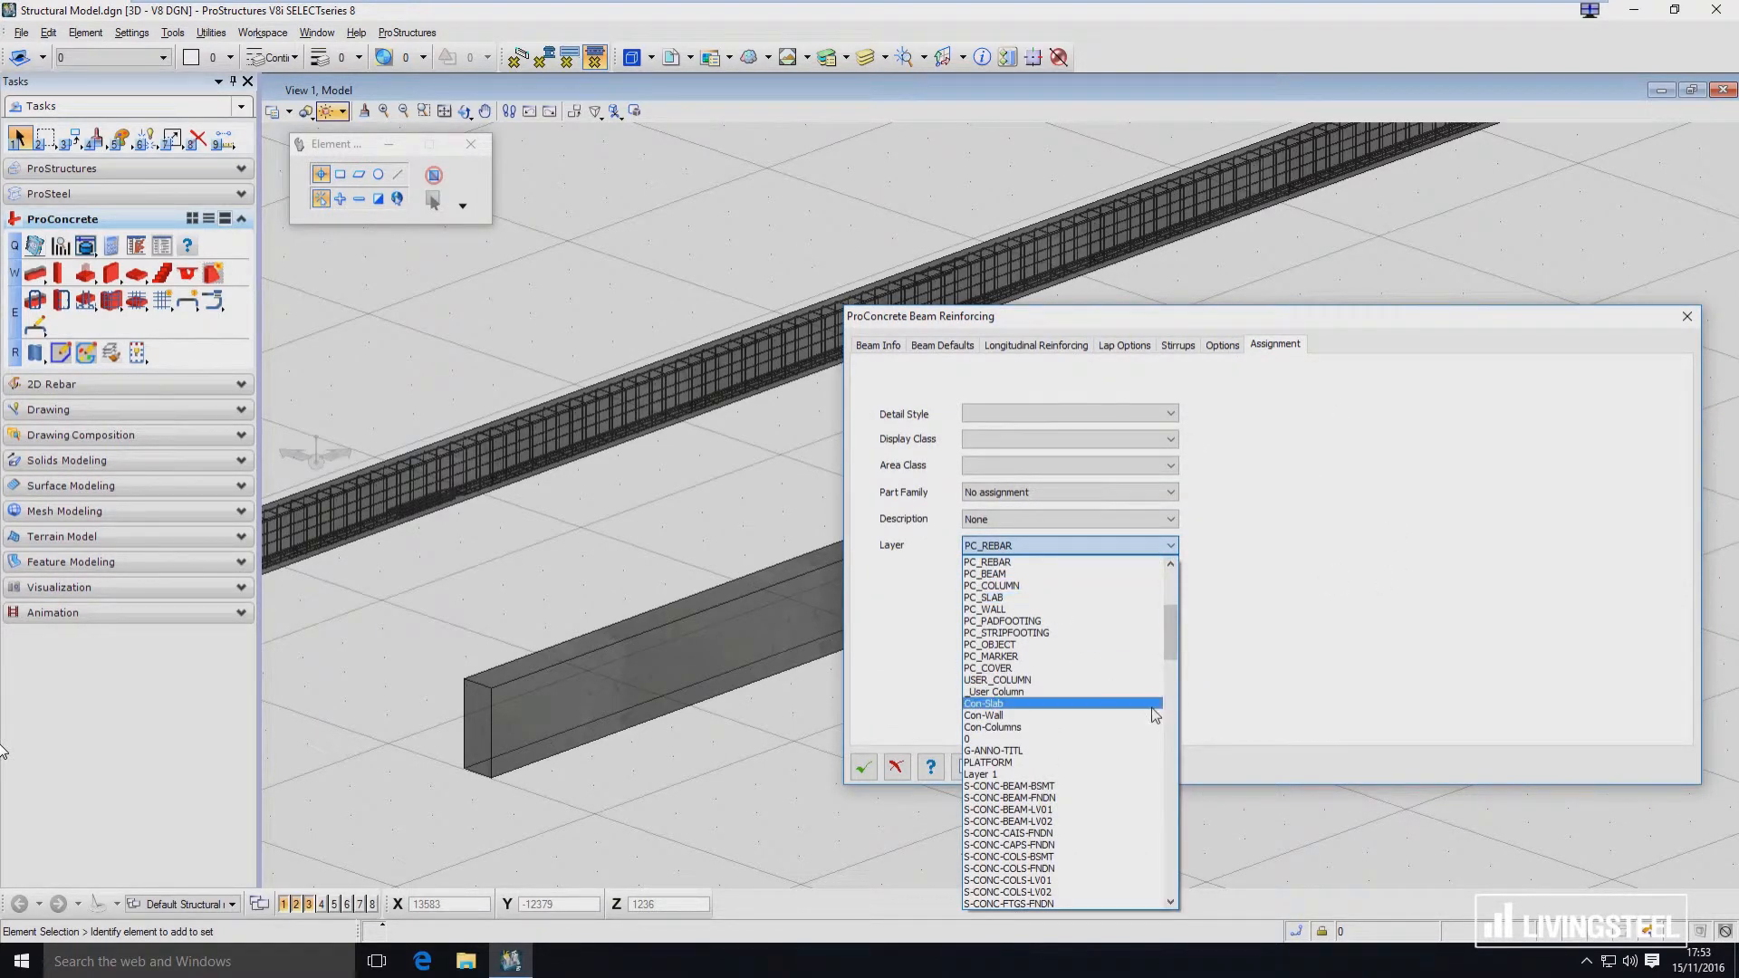
{"action": "left_click", "coordinate": [1275, 636]}
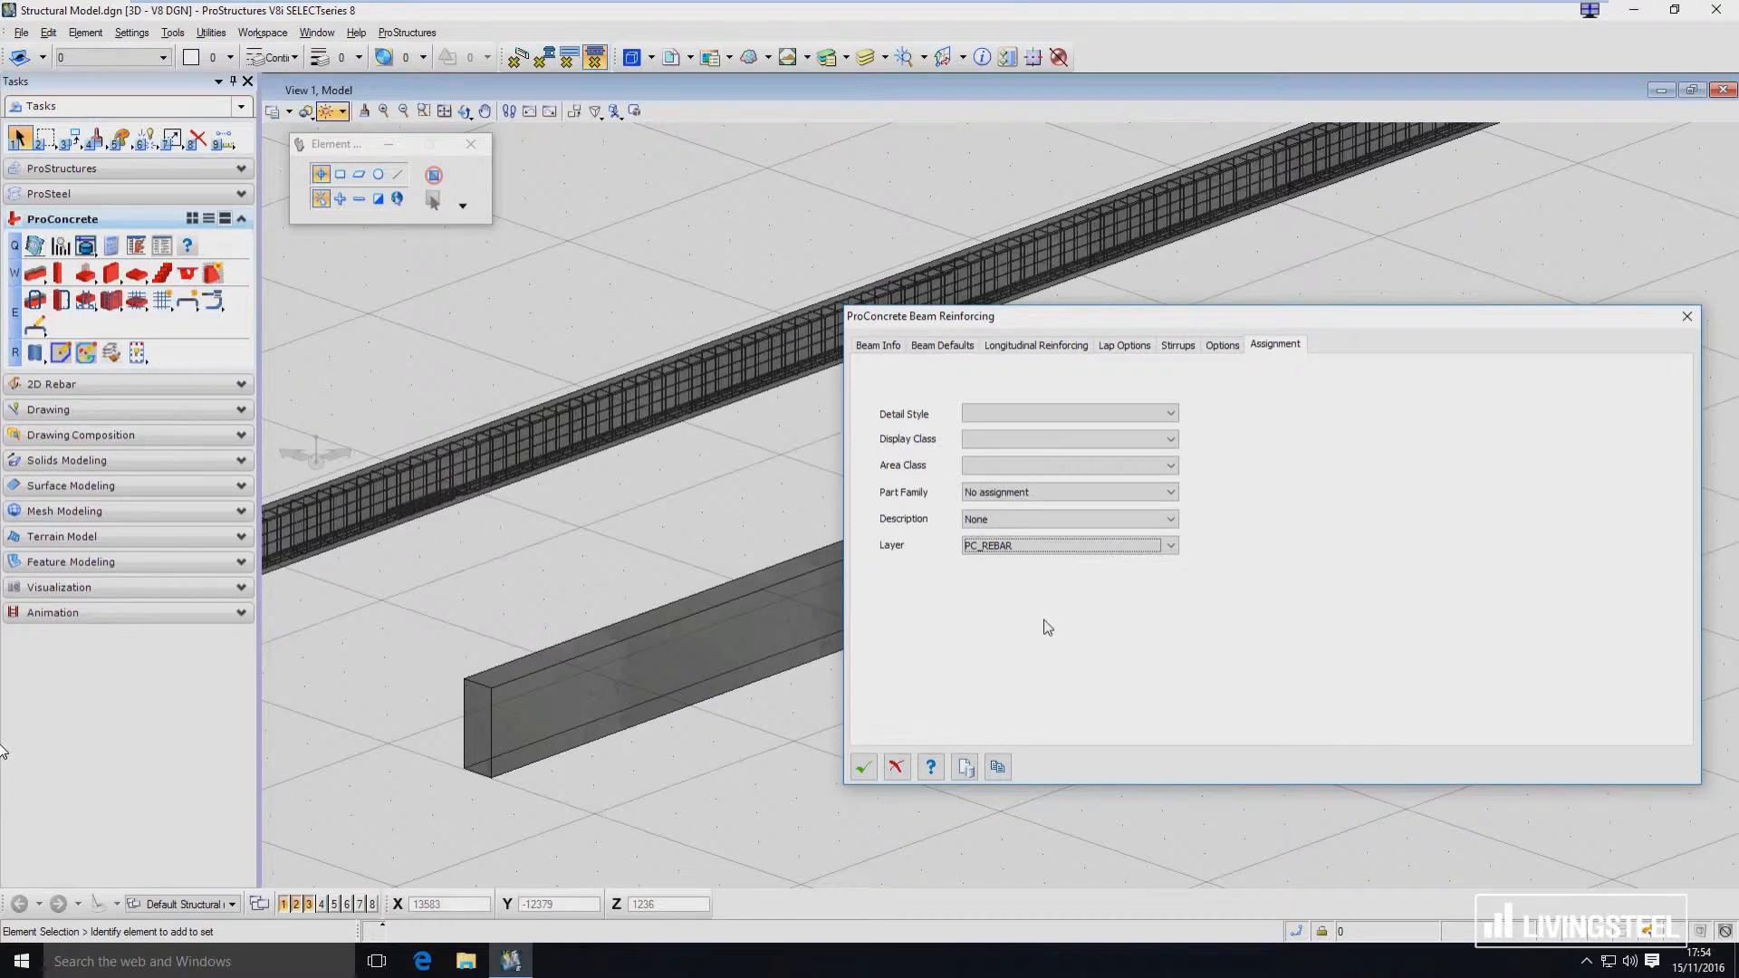
Clone the current reinforcement design onto the unreinforced 1000x400 beam and end the cloning.
{"action": "middle_click_drag", "start_coordinate": [686, 531], "coordinate": [727, 542]}
{"action": "scroll", "coordinate": [725, 542], "scroll_direction": "down", "scroll_amount": 2}
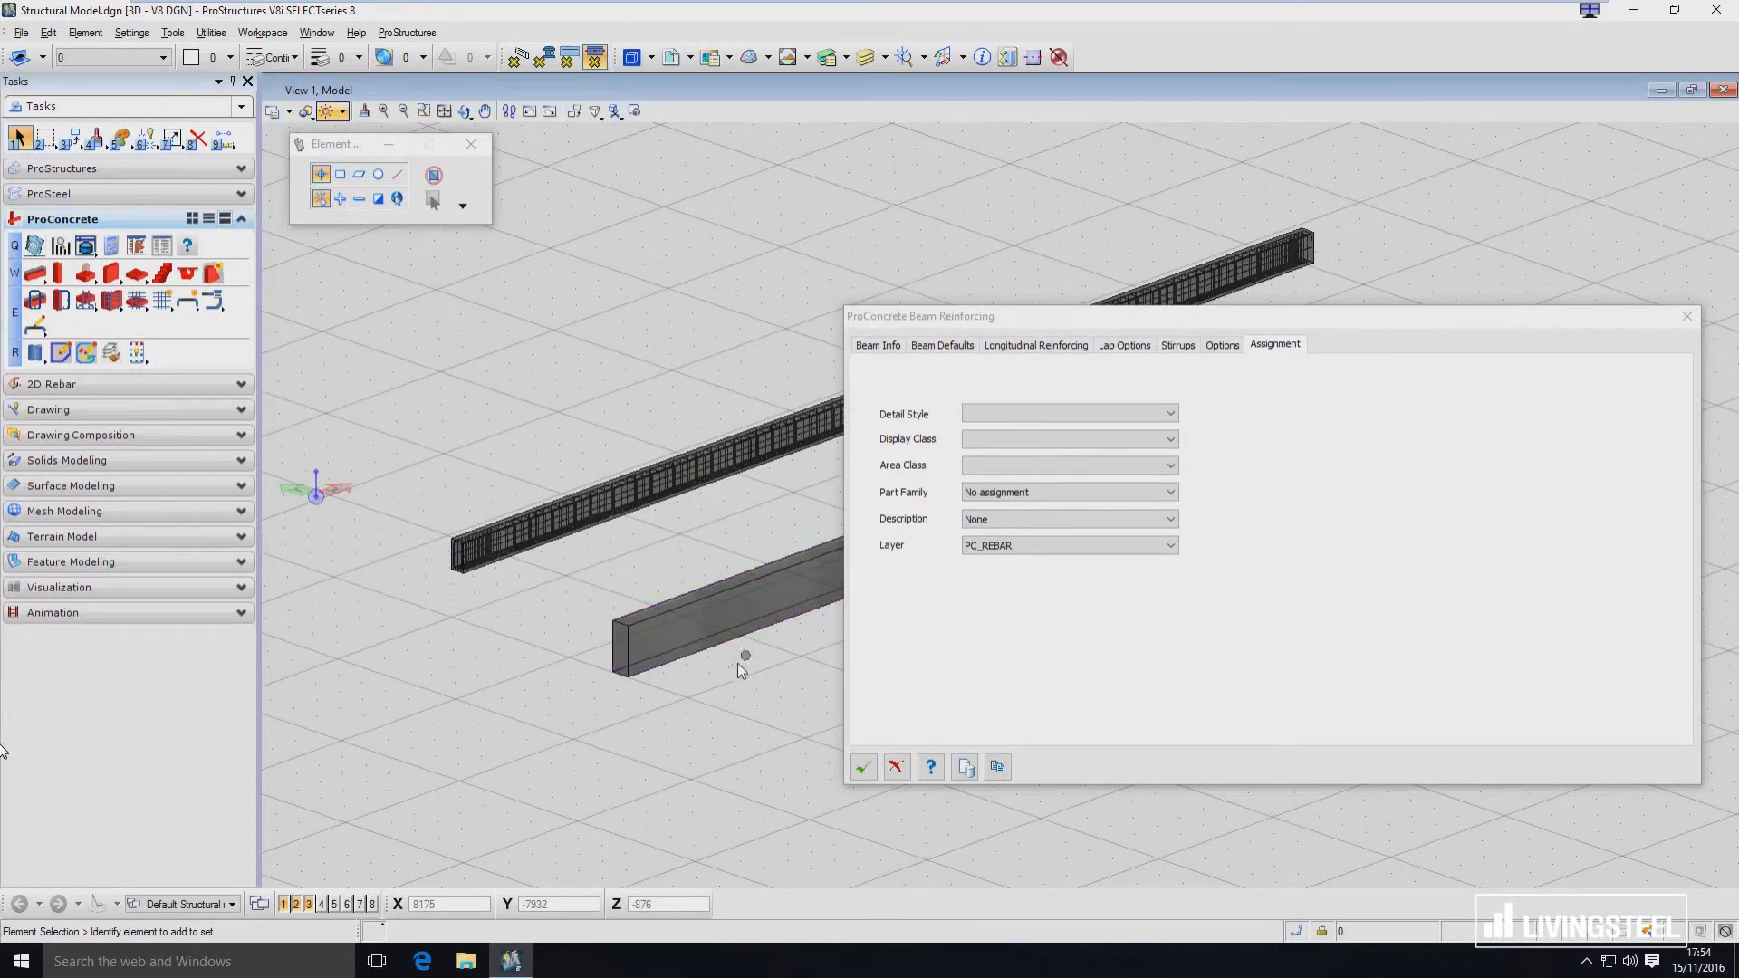
{"action": "middle_click_drag", "start_coordinate": [732, 754], "coordinate": [656, 806]}
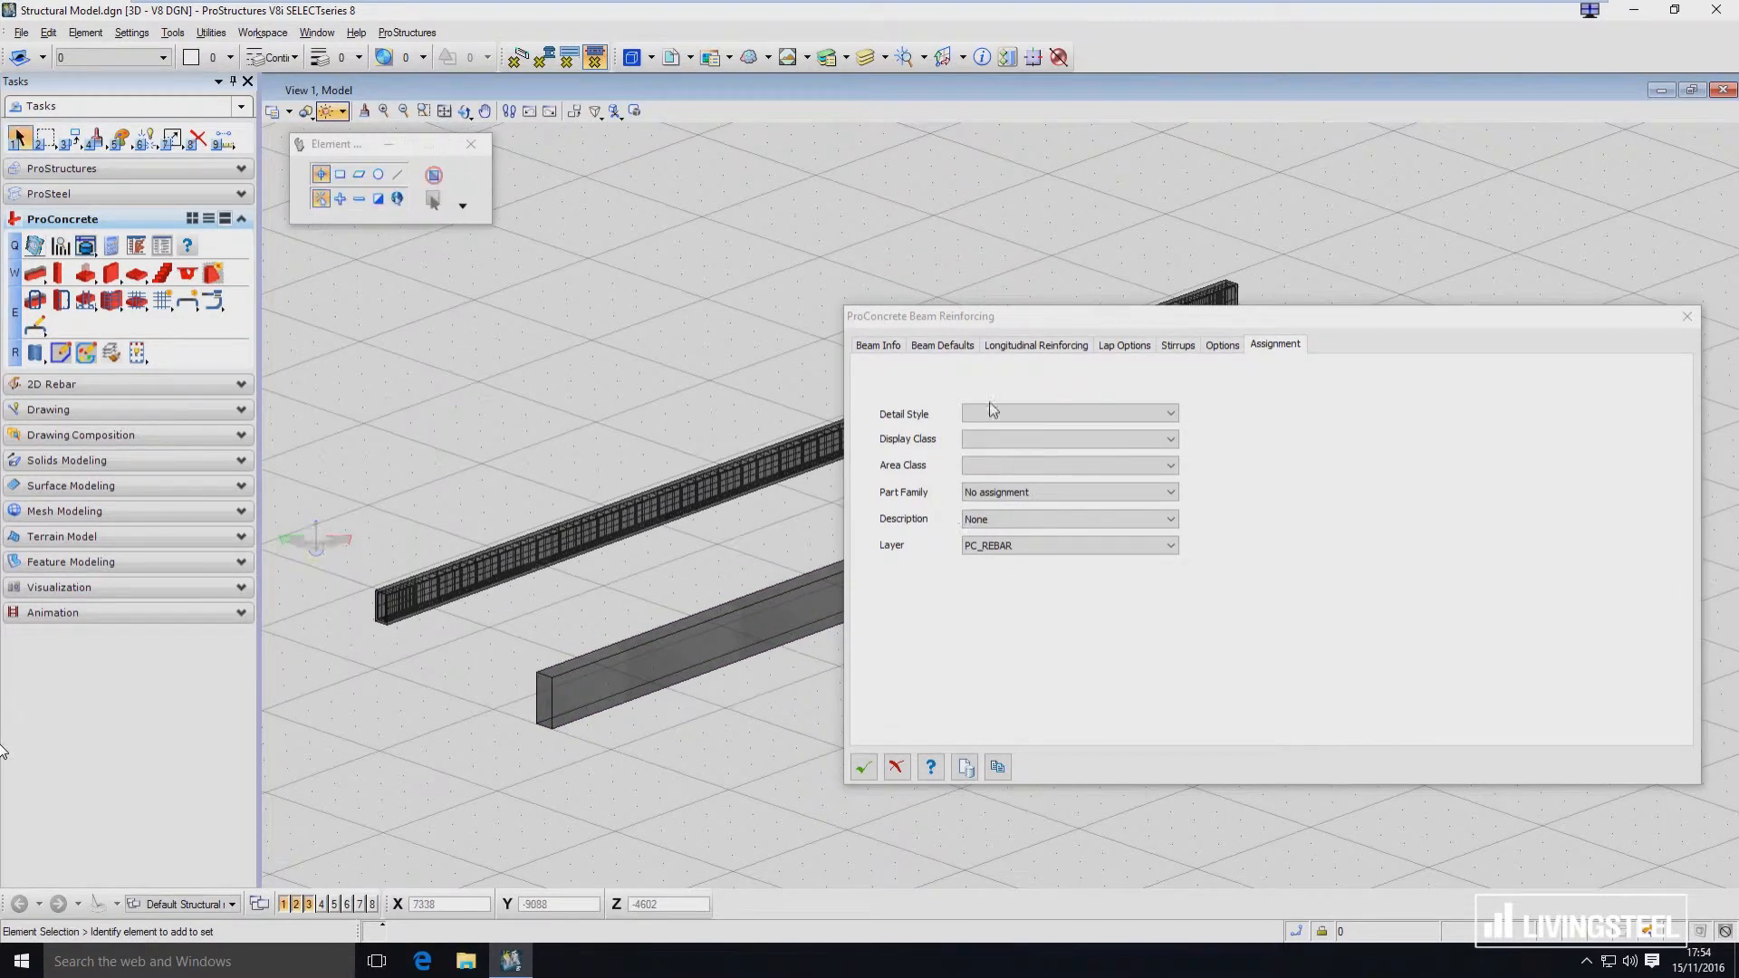
{"action": "left_click_drag", "start_coordinate": [1062, 326], "coordinate": [1275, 276]}
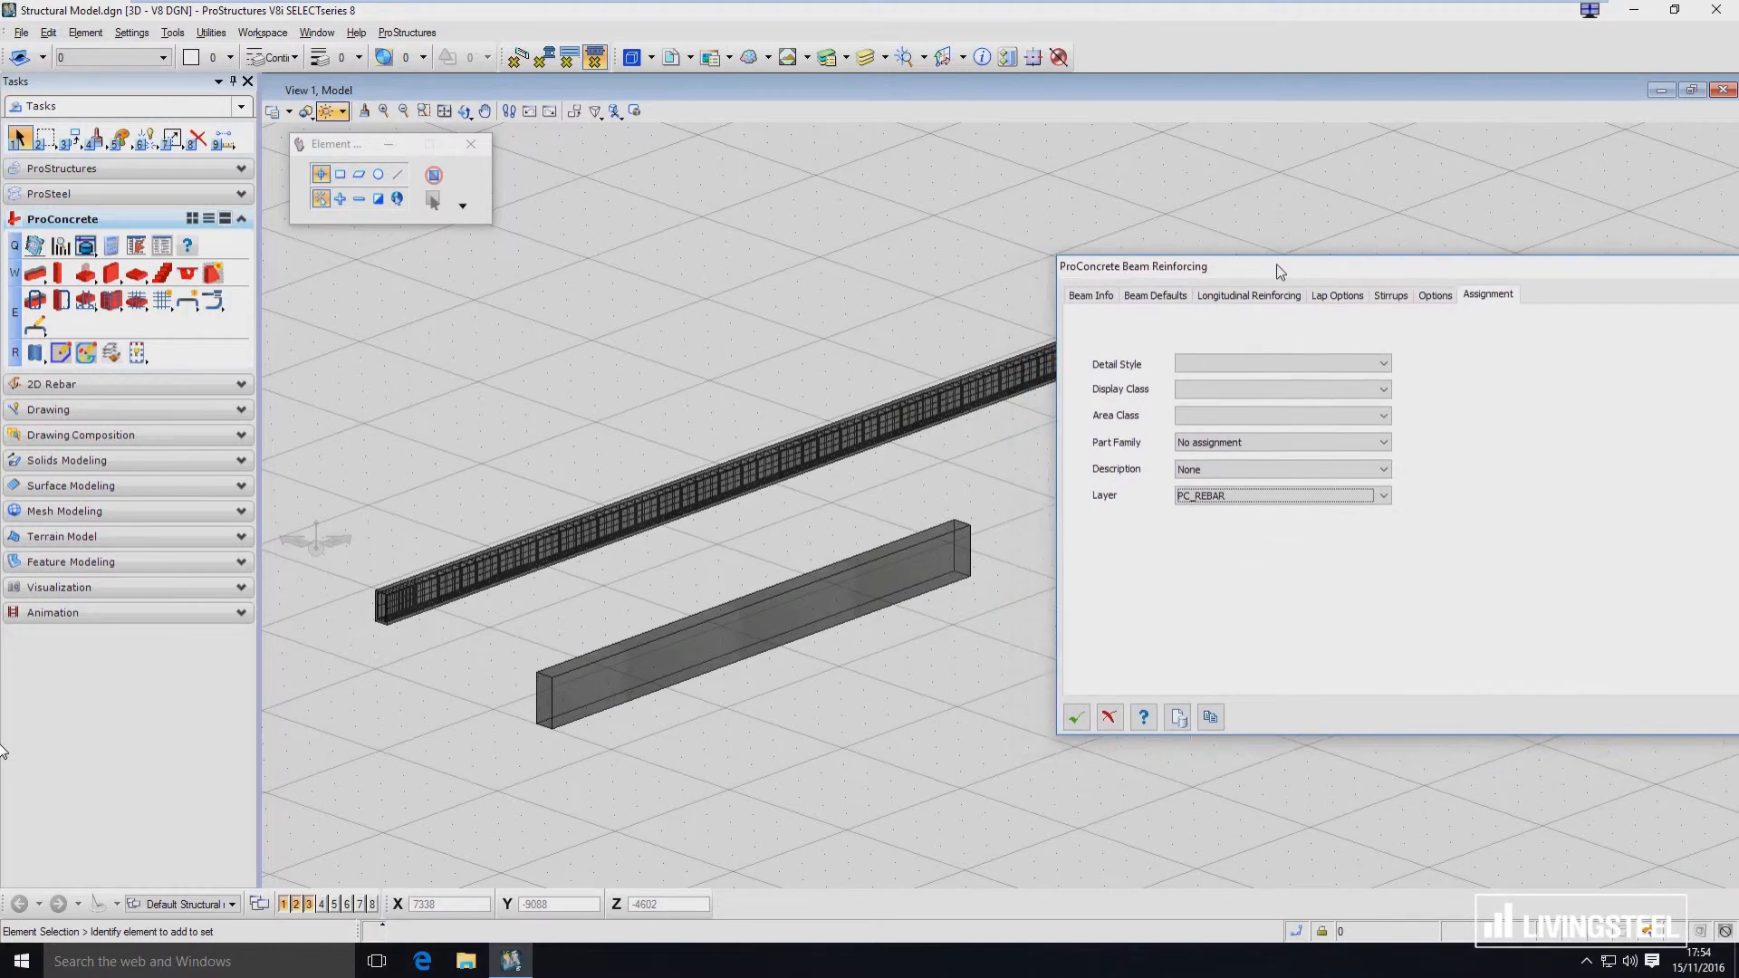
{"action": "left_click", "coordinate": [1210, 718]}
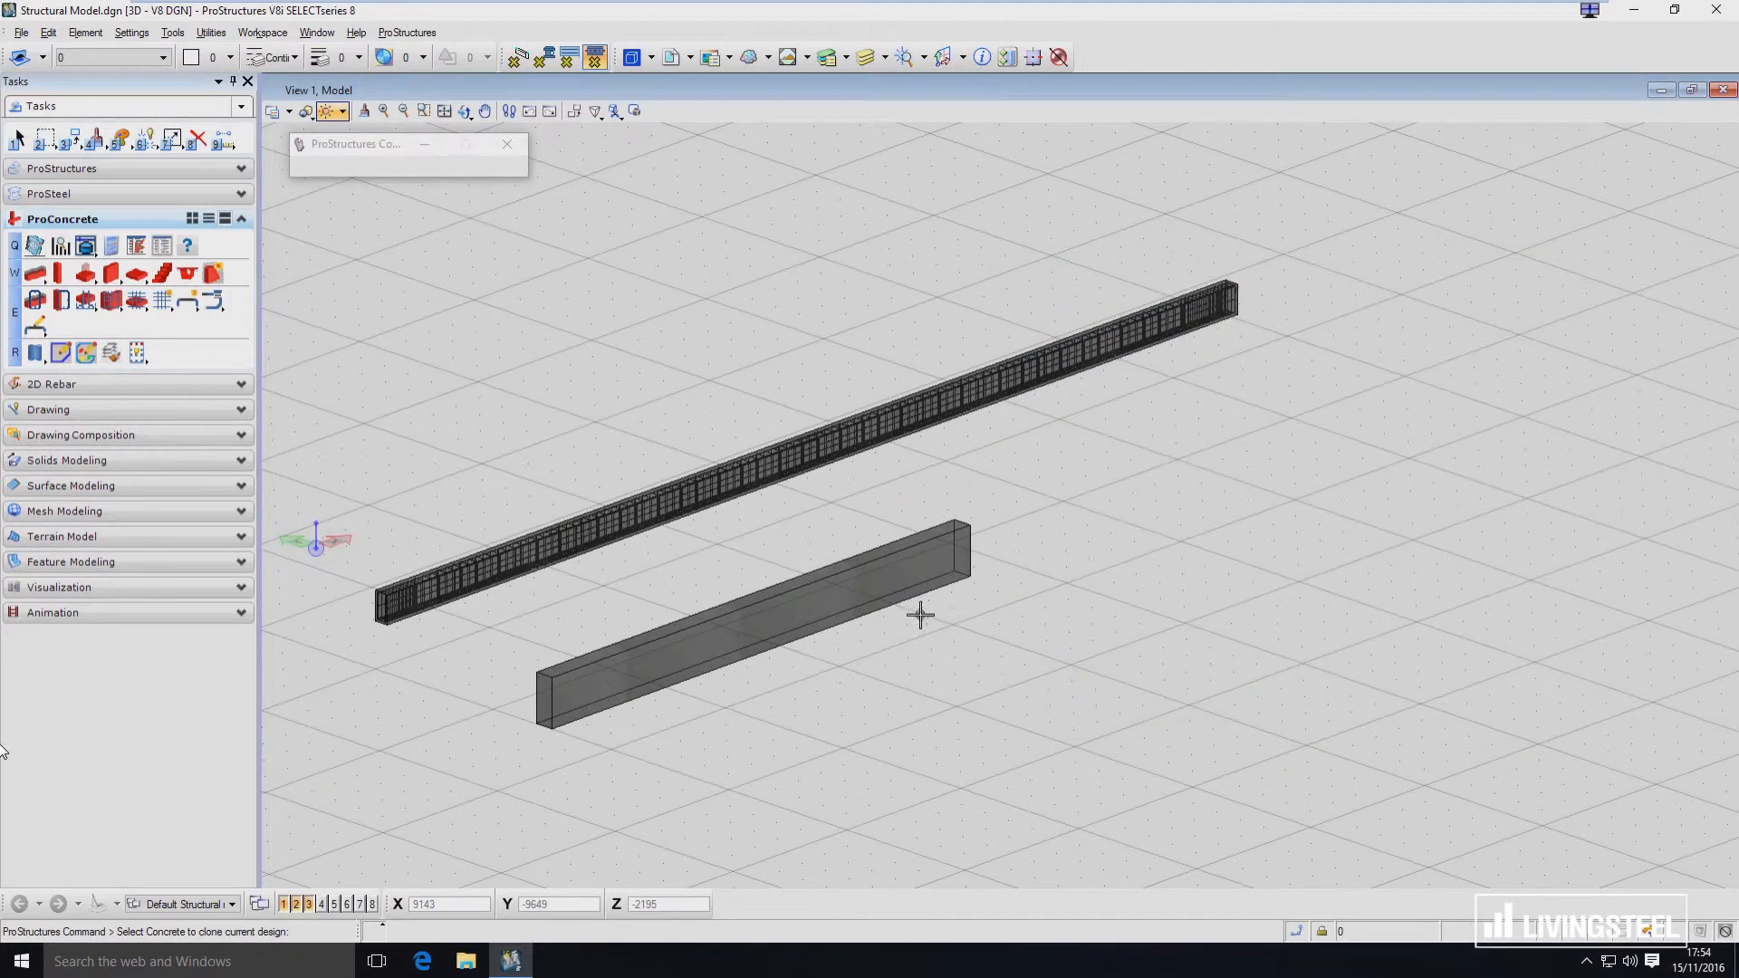
{"action": "left_click", "coordinate": [910, 599]}
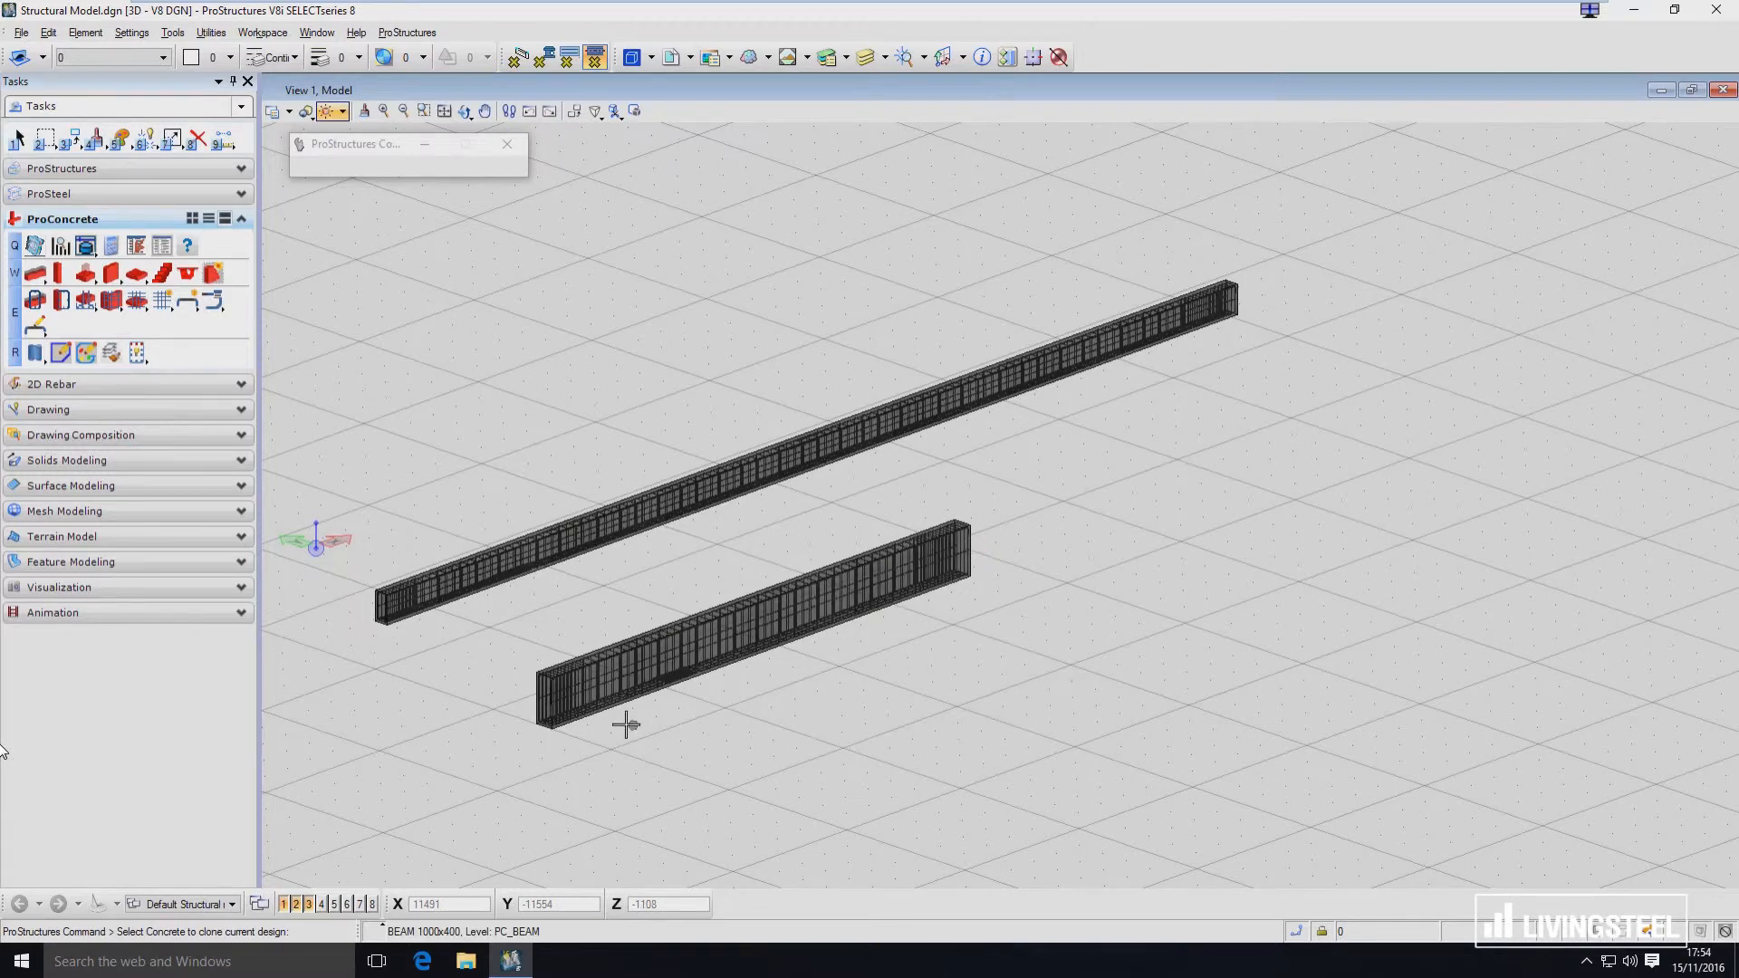
{"action": "scroll", "coordinate": [621, 722], "scroll_direction": "up", "scroll_amount": 3}
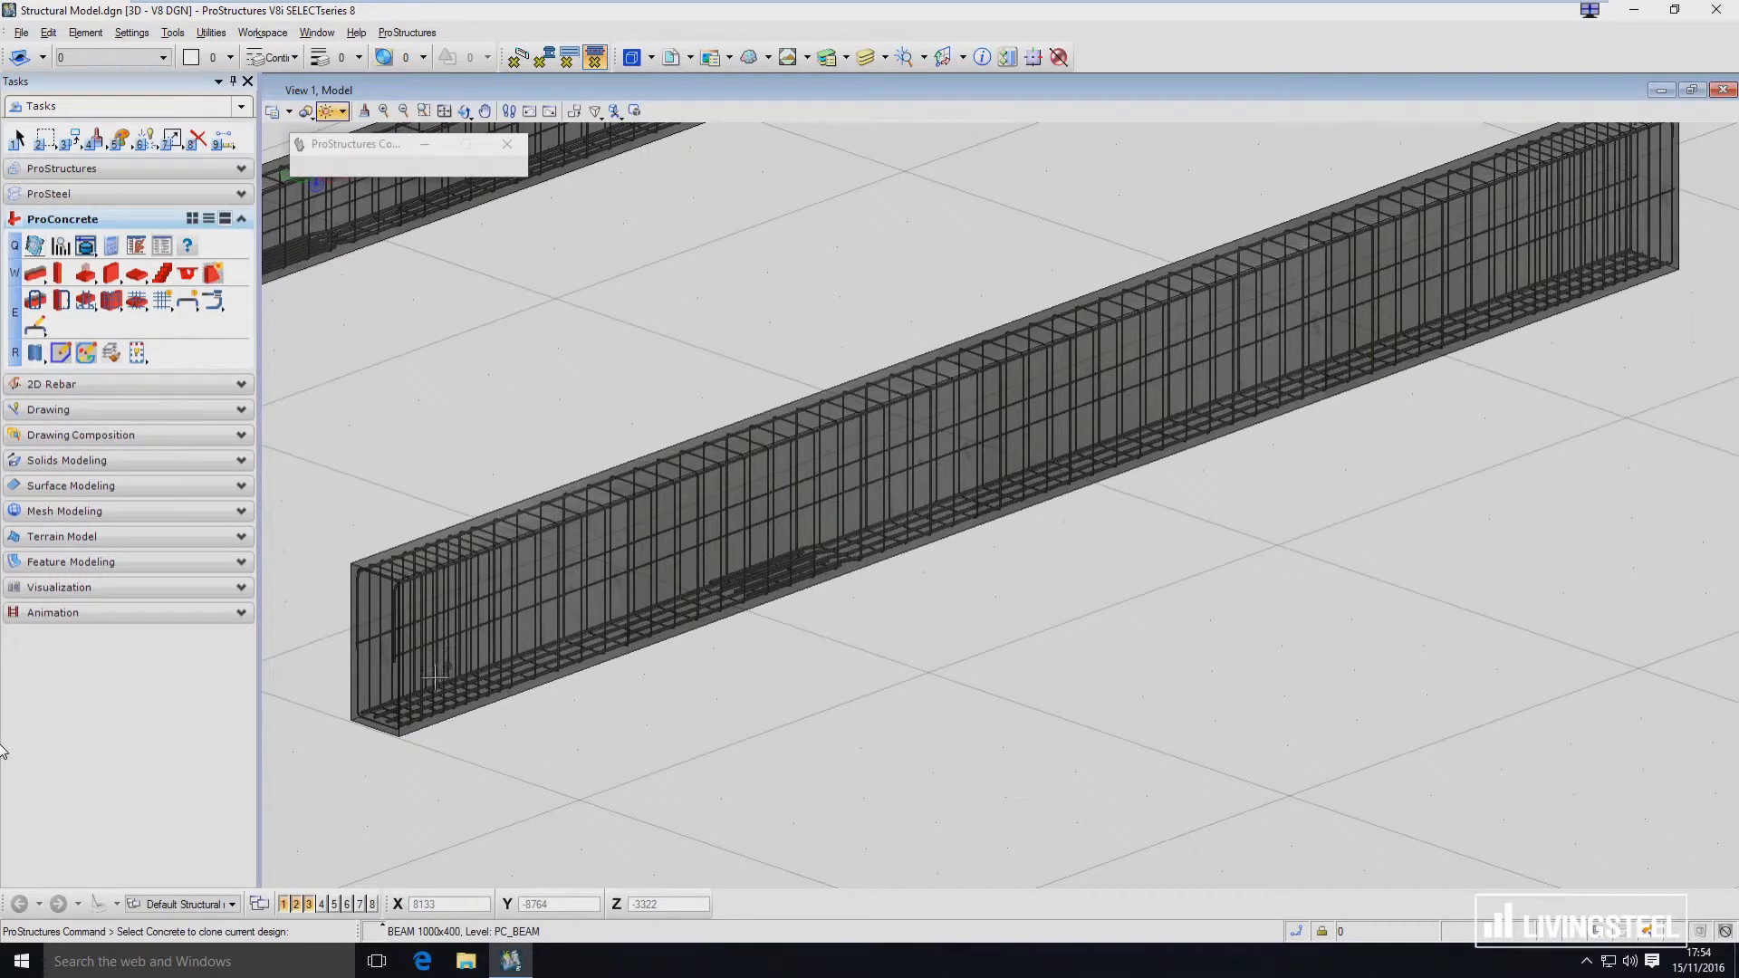
{"action": "scroll", "coordinate": [687, 612], "scroll_direction": "down", "scroll_amount": 5}
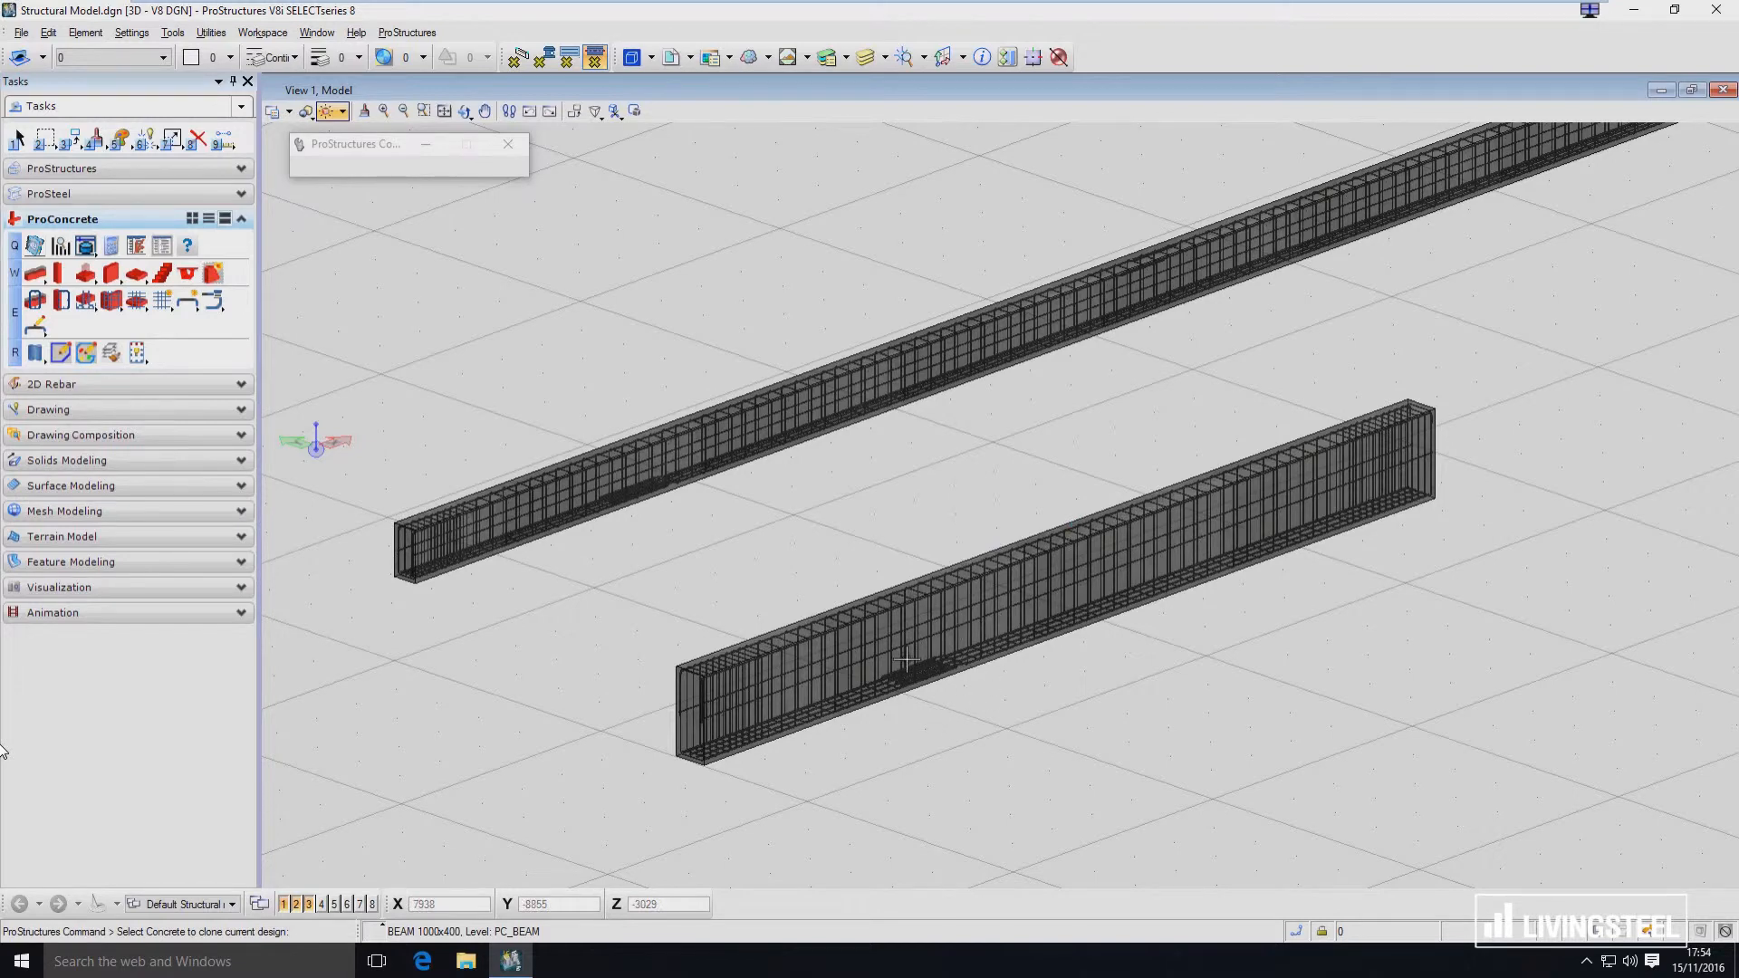
{"action": "left_click", "coordinate": [951, 691]}
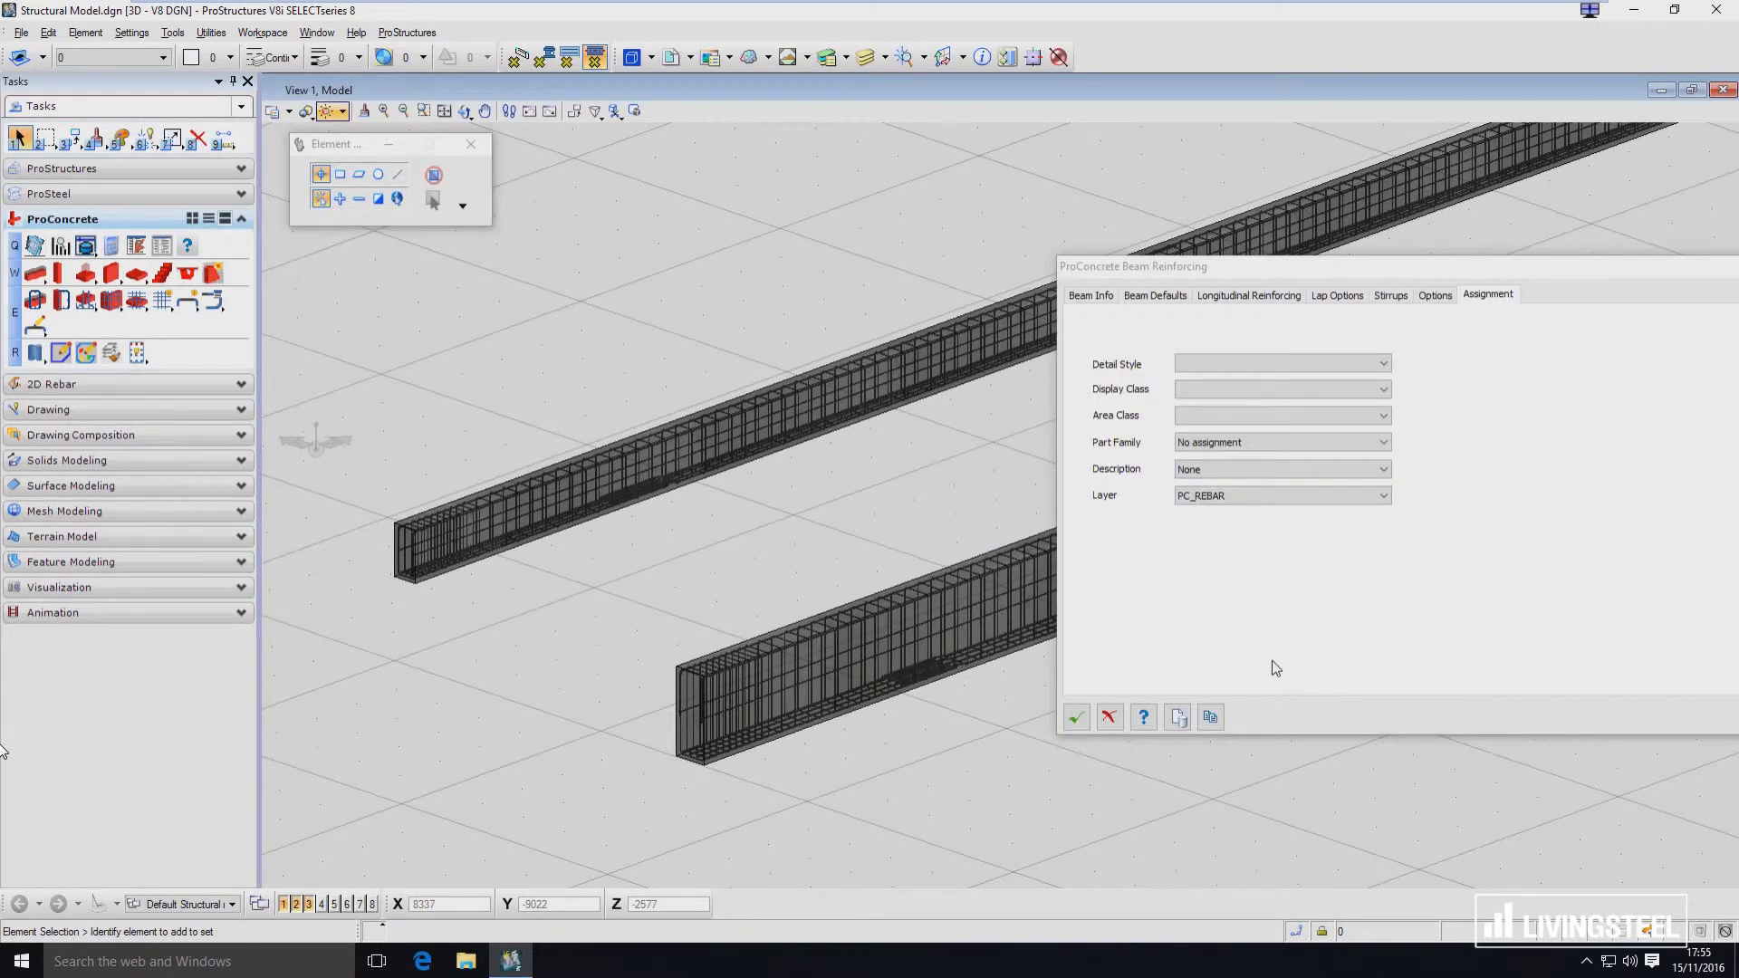
Create a template folder named Beams for the beam reinforcement settings.
{"action": "left_click", "coordinate": [1178, 717]}
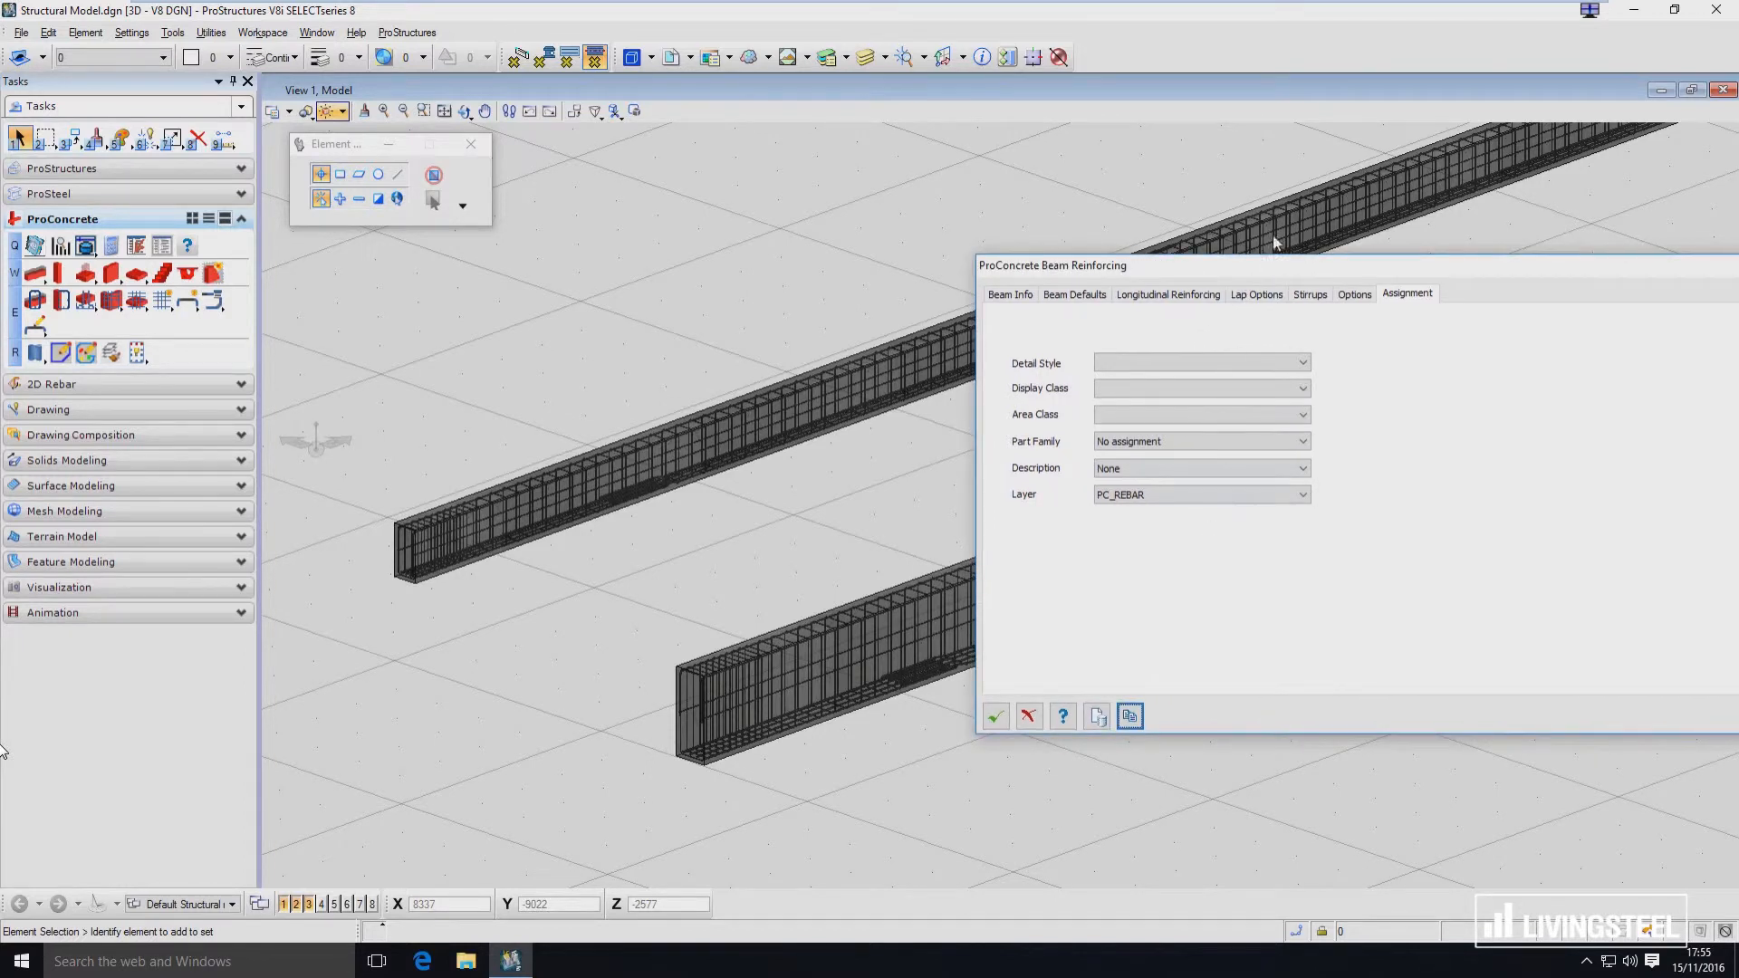
{"action": "left_click_drag", "start_coordinate": [1276, 265], "coordinate": [1127, 276]}
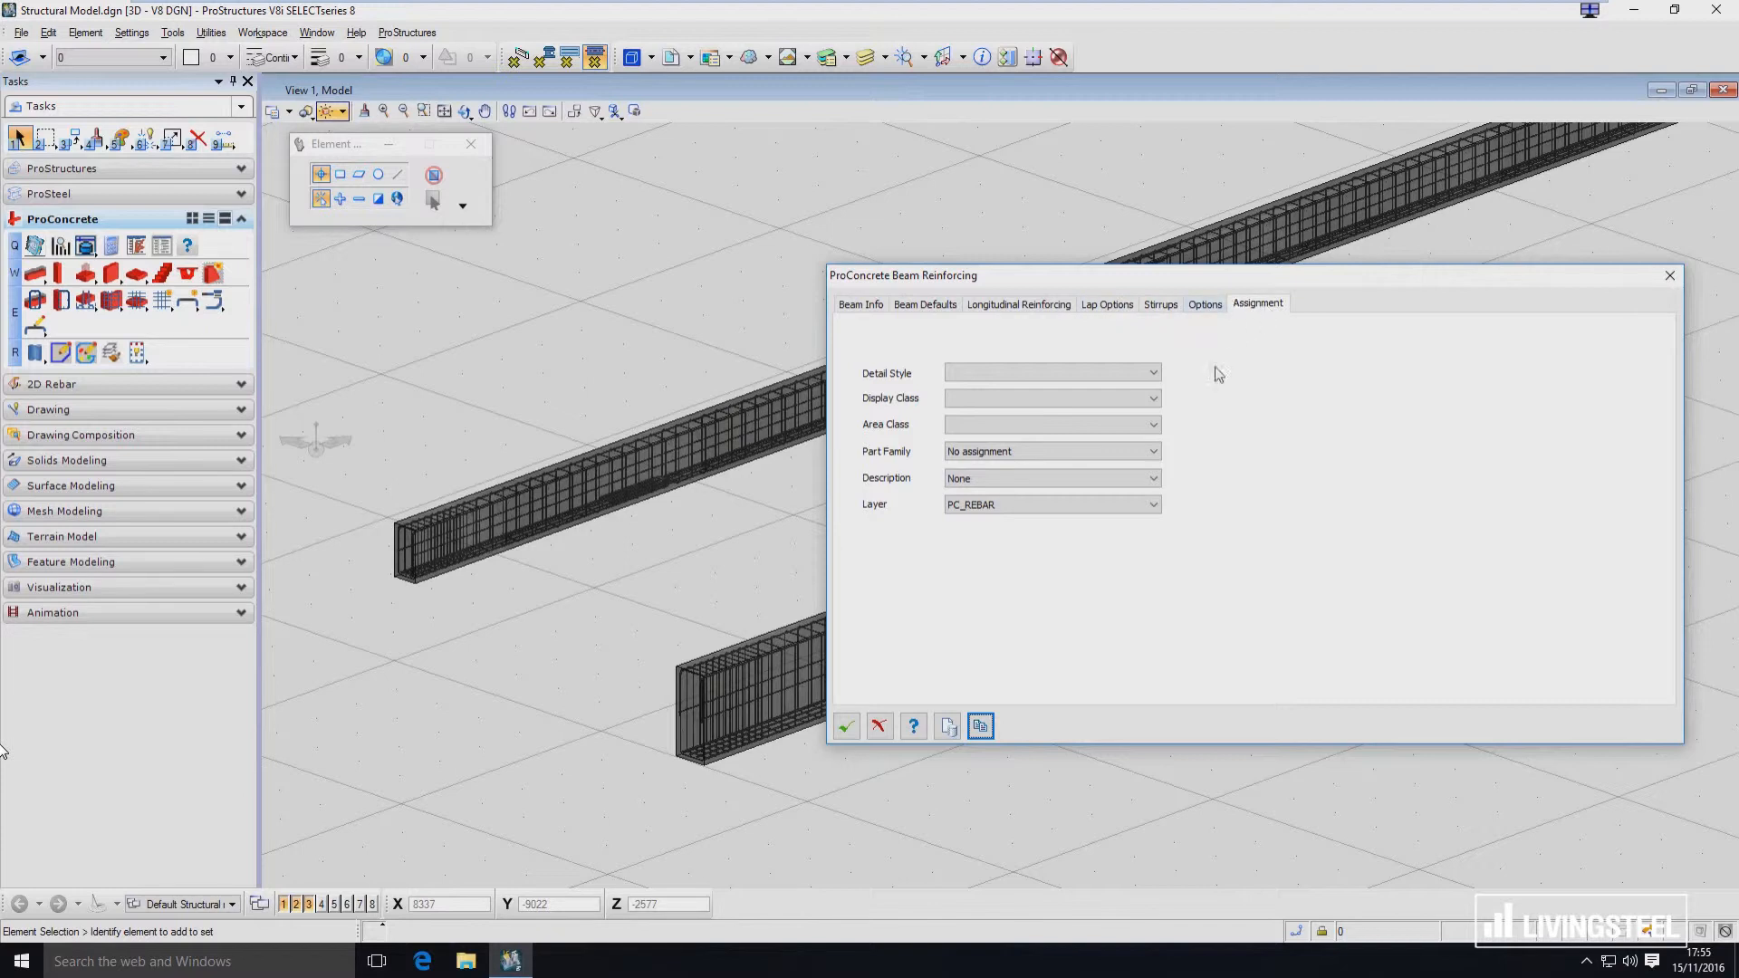
{"action": "left_click", "coordinate": [948, 727]}
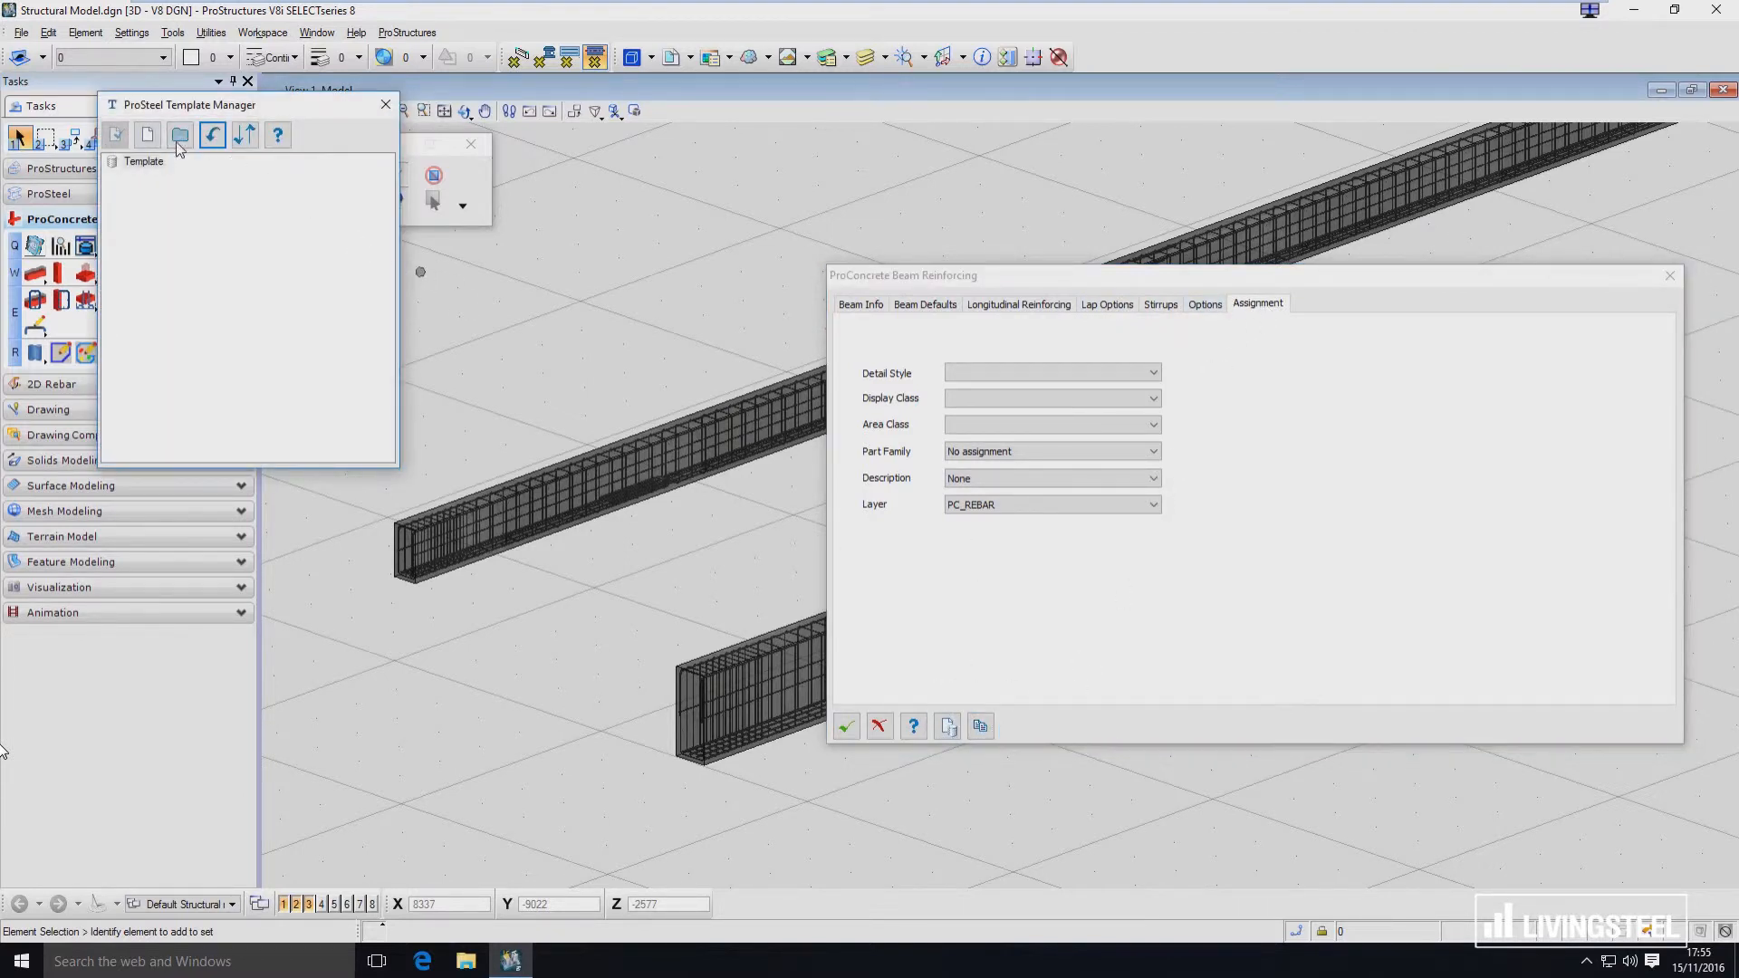
{"action": "left_click", "coordinate": [179, 137]}
{"action": "type", "text": "Beams"}
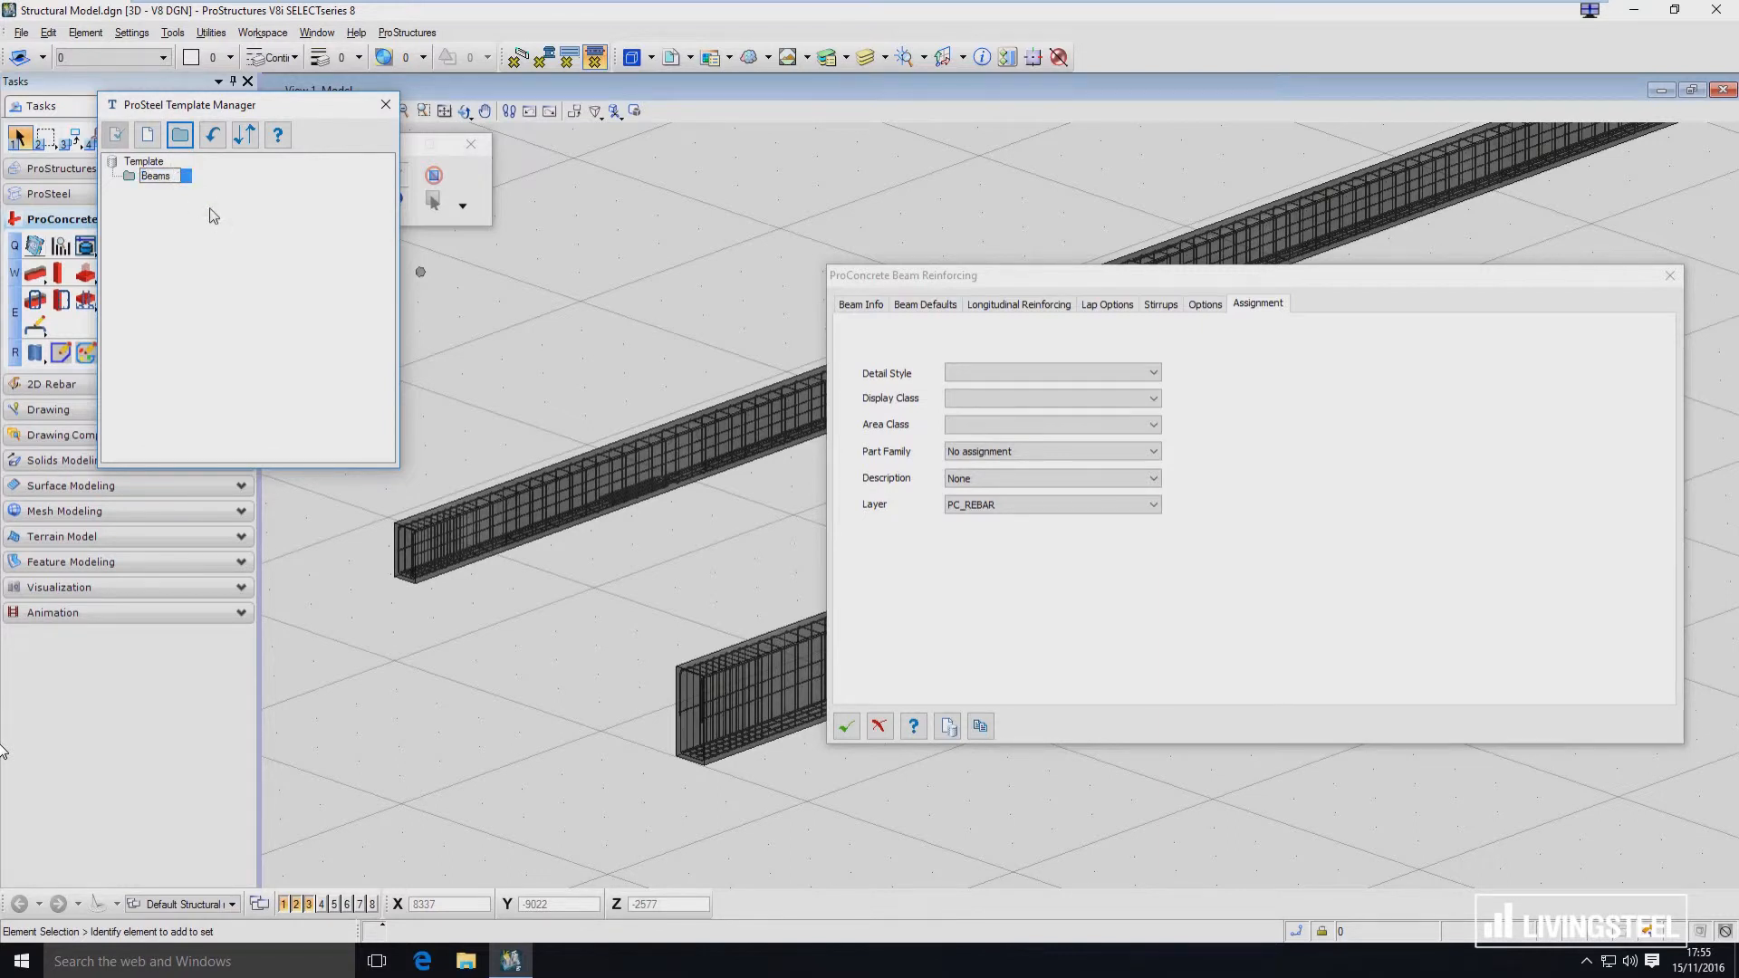
{"action": "key", "text": "Return"}
Save the current beam reinforcement as template Beam 1 in the Beams folder and close the template manager.
{"action": "left_click", "coordinate": [150, 135]}
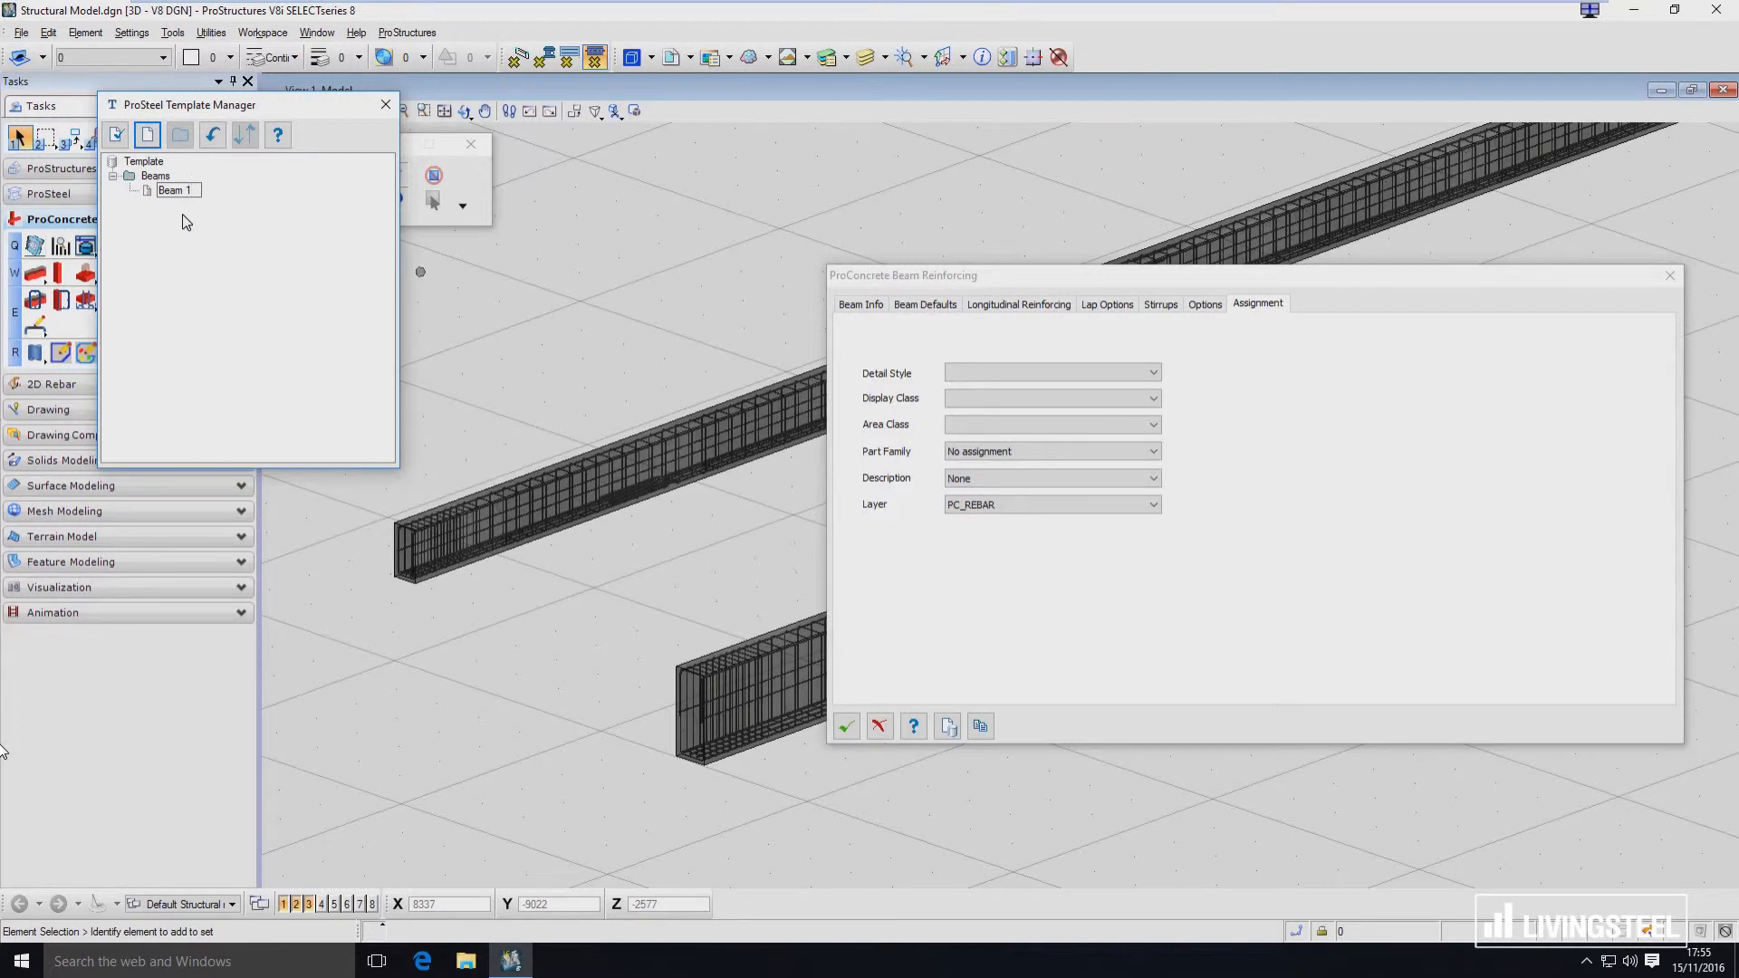
{"action": "left_click", "coordinate": [182, 214]}
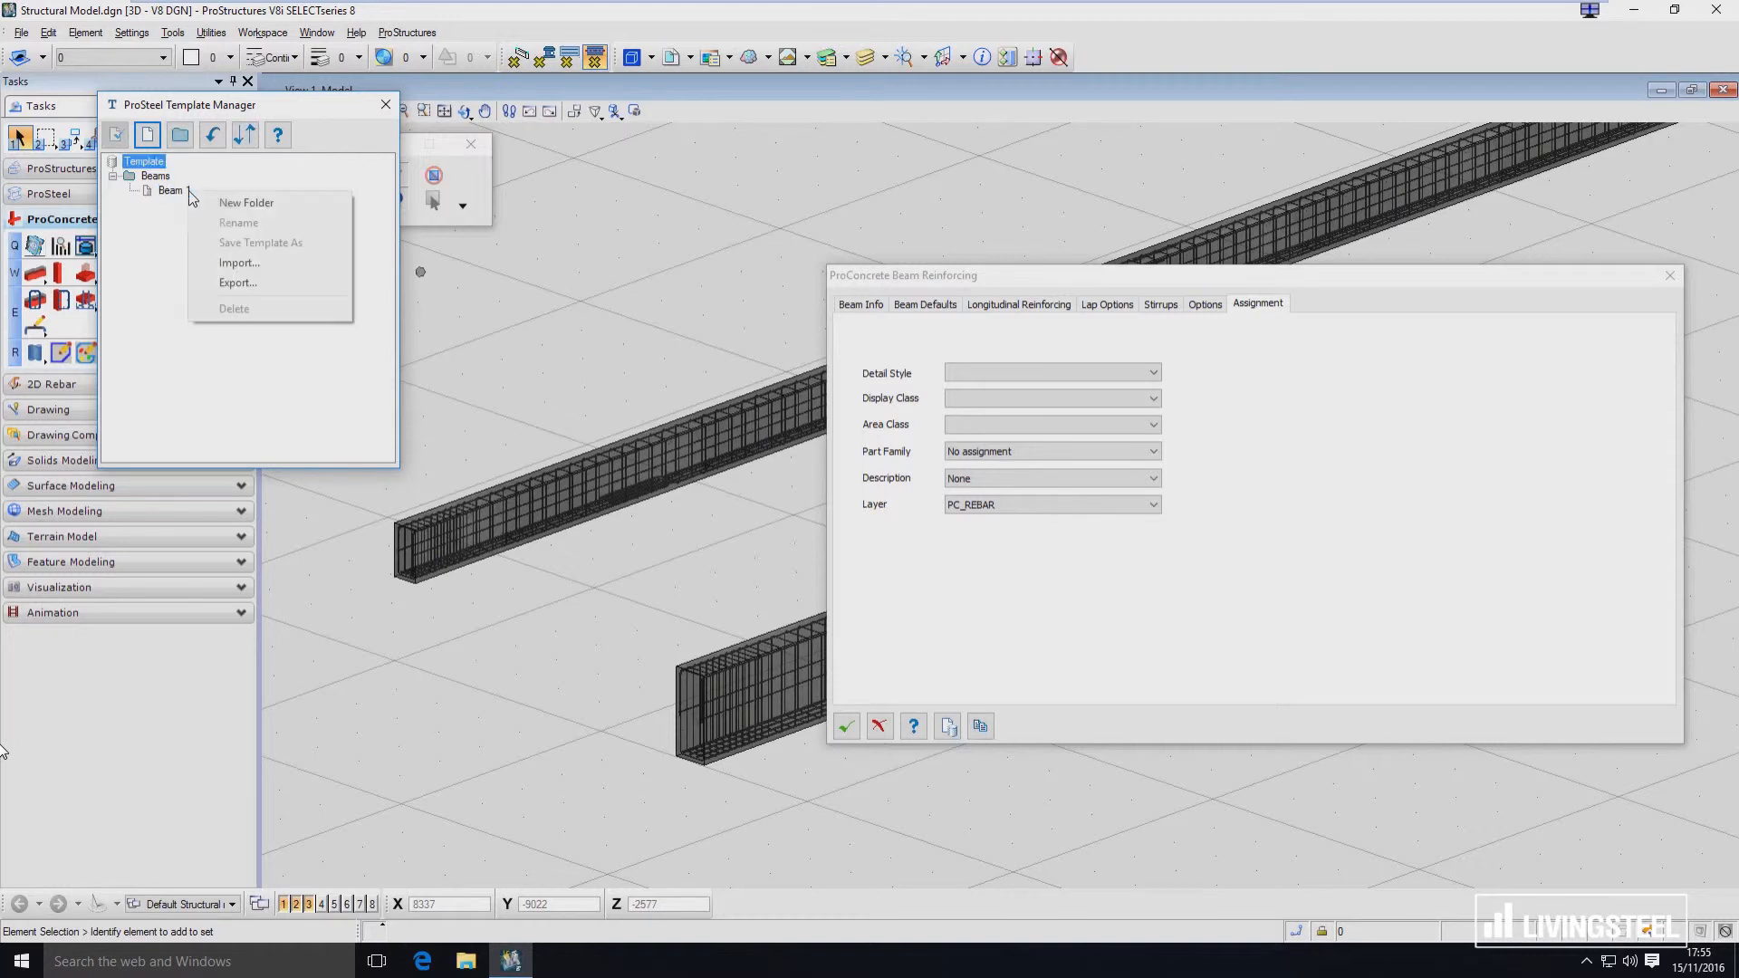
{"action": "right_click", "coordinate": [190, 190]}
{"action": "left_click", "coordinate": [172, 190]}
{"action": "right_click", "coordinate": [172, 190]}
{"action": "key", "text": "Escape"}
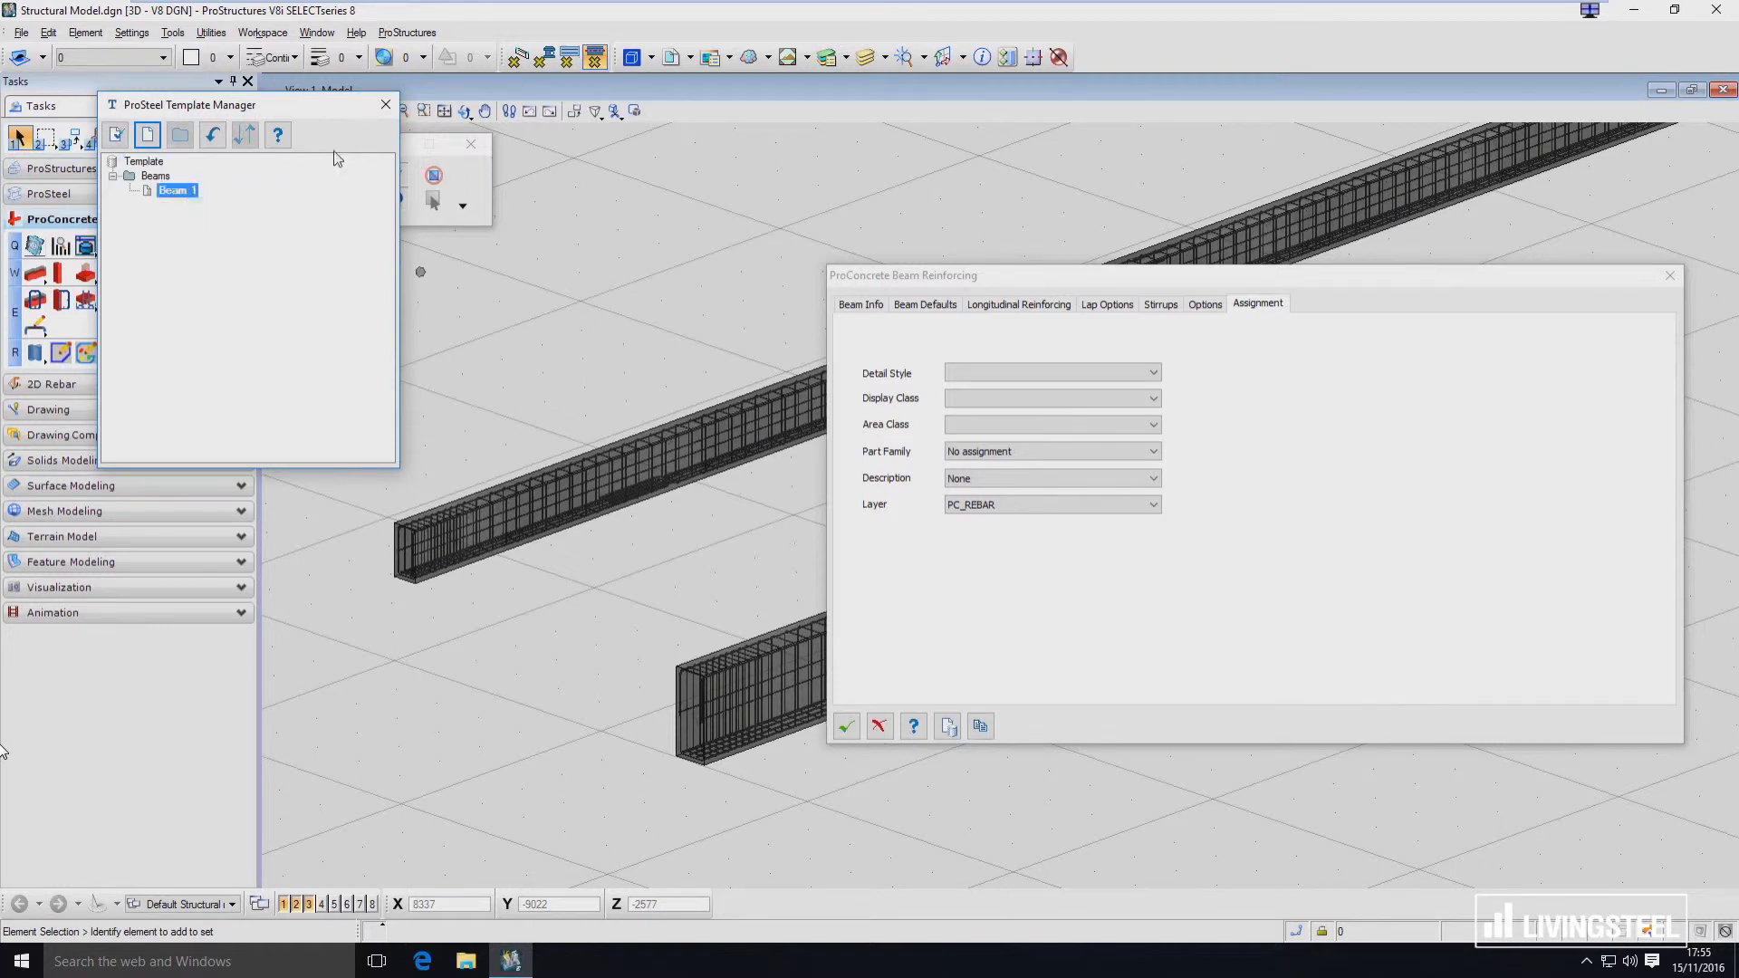
{"action": "left_click", "coordinate": [384, 105]}
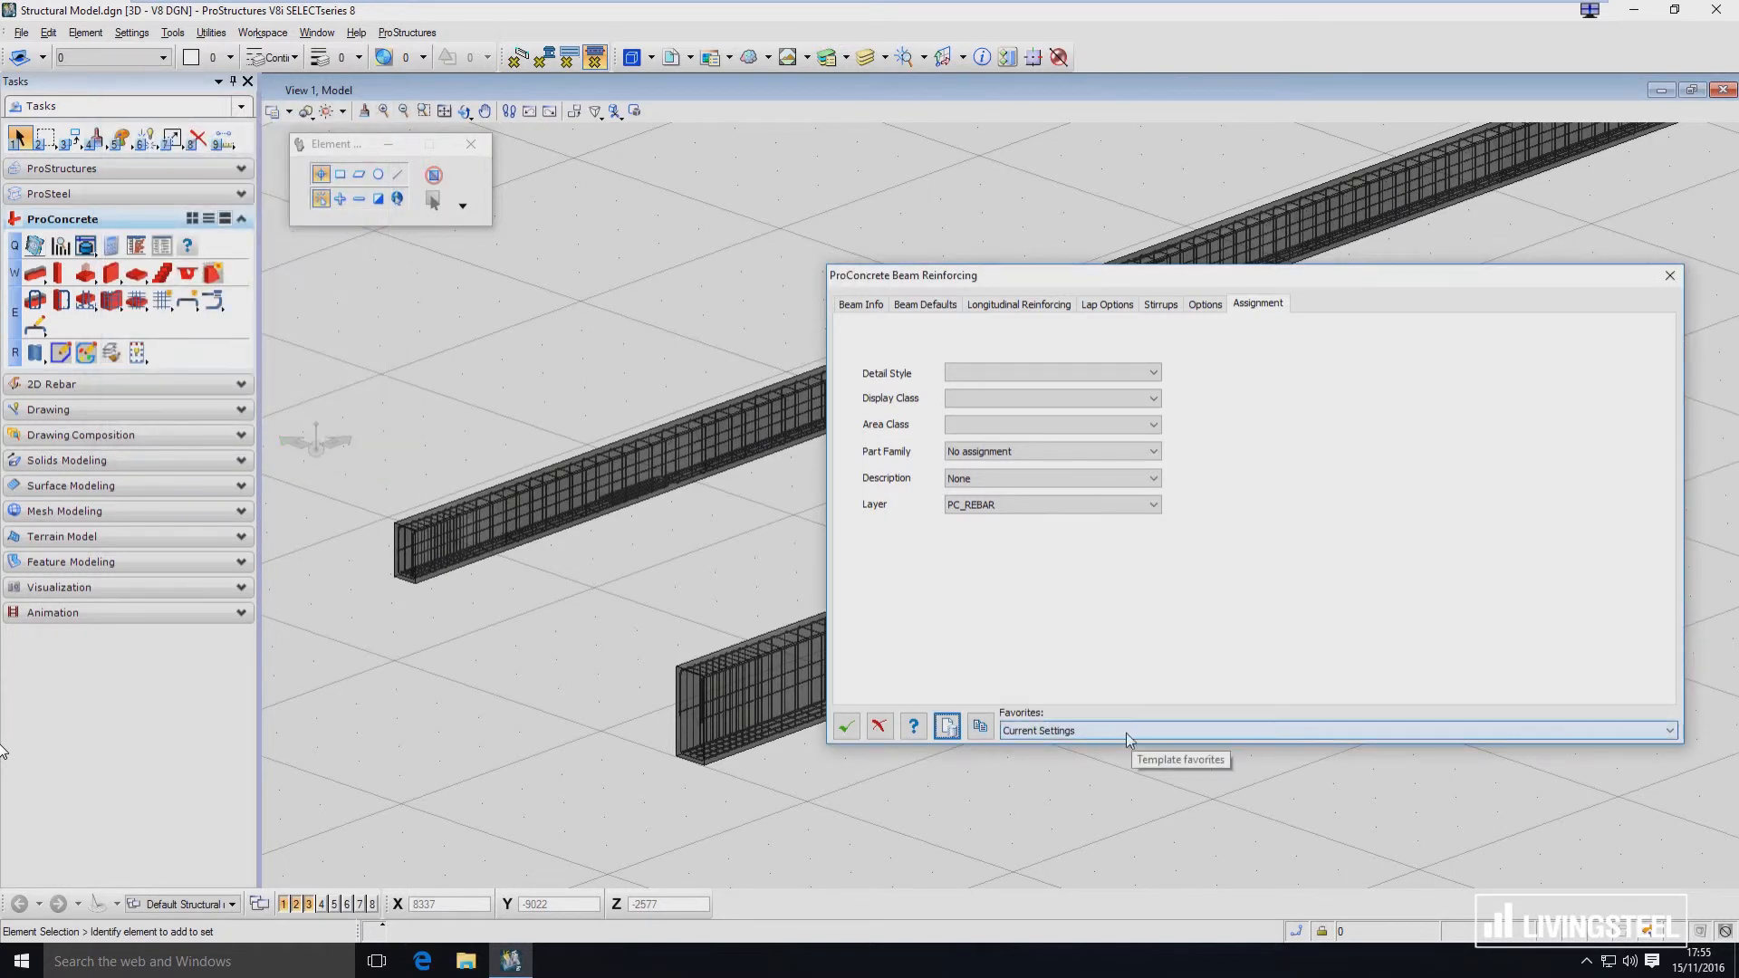
Check the template favorites for Beams/Beam 1, keep Current Settings and accept the beam reinforcement.
{"action": "left_click", "coordinate": [1124, 739]}
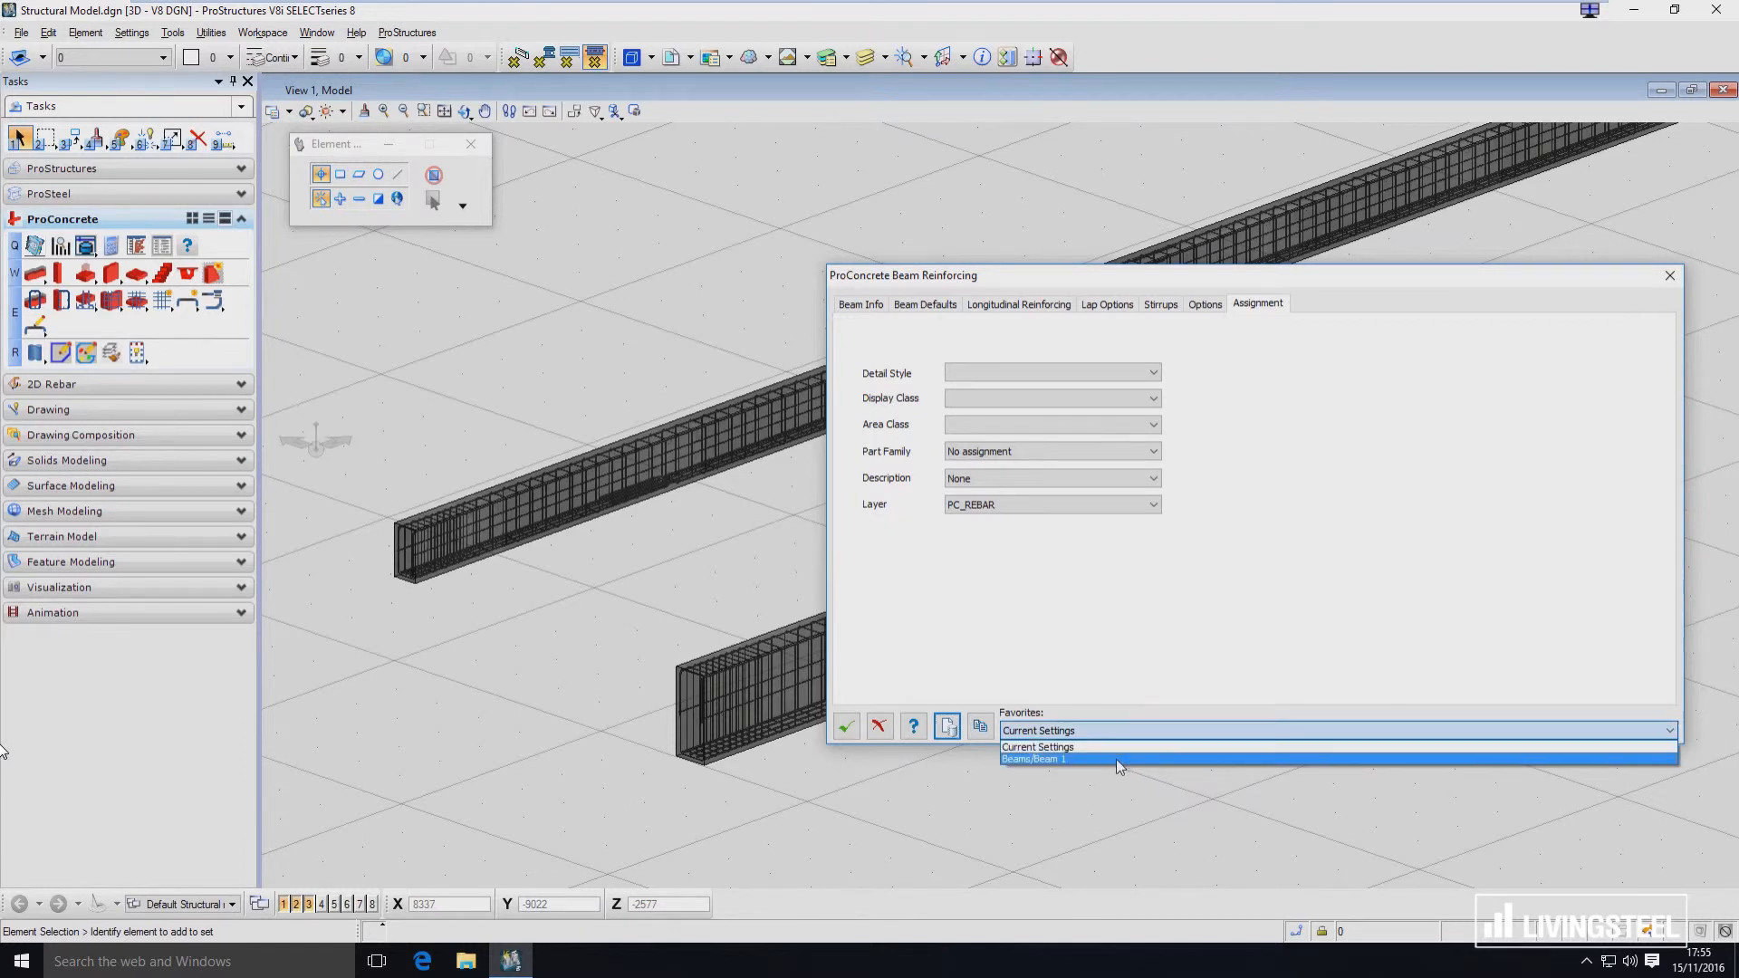
{"action": "left_click", "coordinate": [1127, 716]}
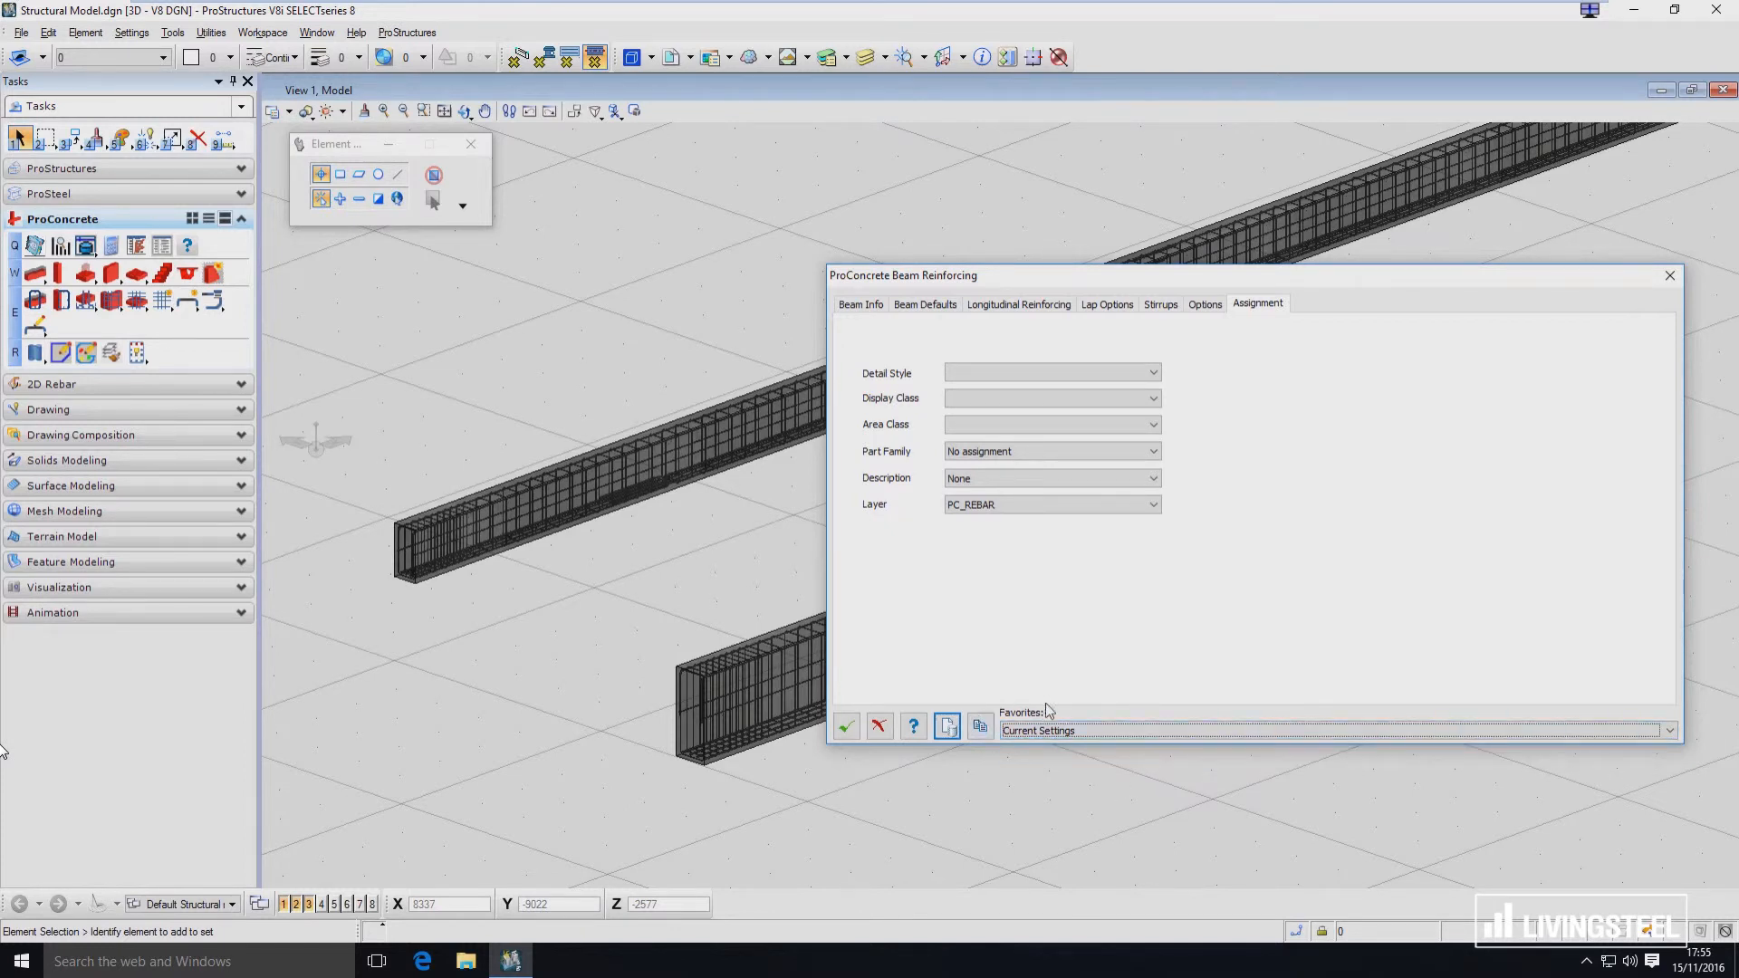
{"action": "left_click", "coordinate": [847, 727]}
Reopen the reinforcement properties of the shorter 1000x400 beam and show its template favorites.
{"action": "scroll", "coordinate": [778, 705], "scroll_direction": "down", "scroll_amount": 2}
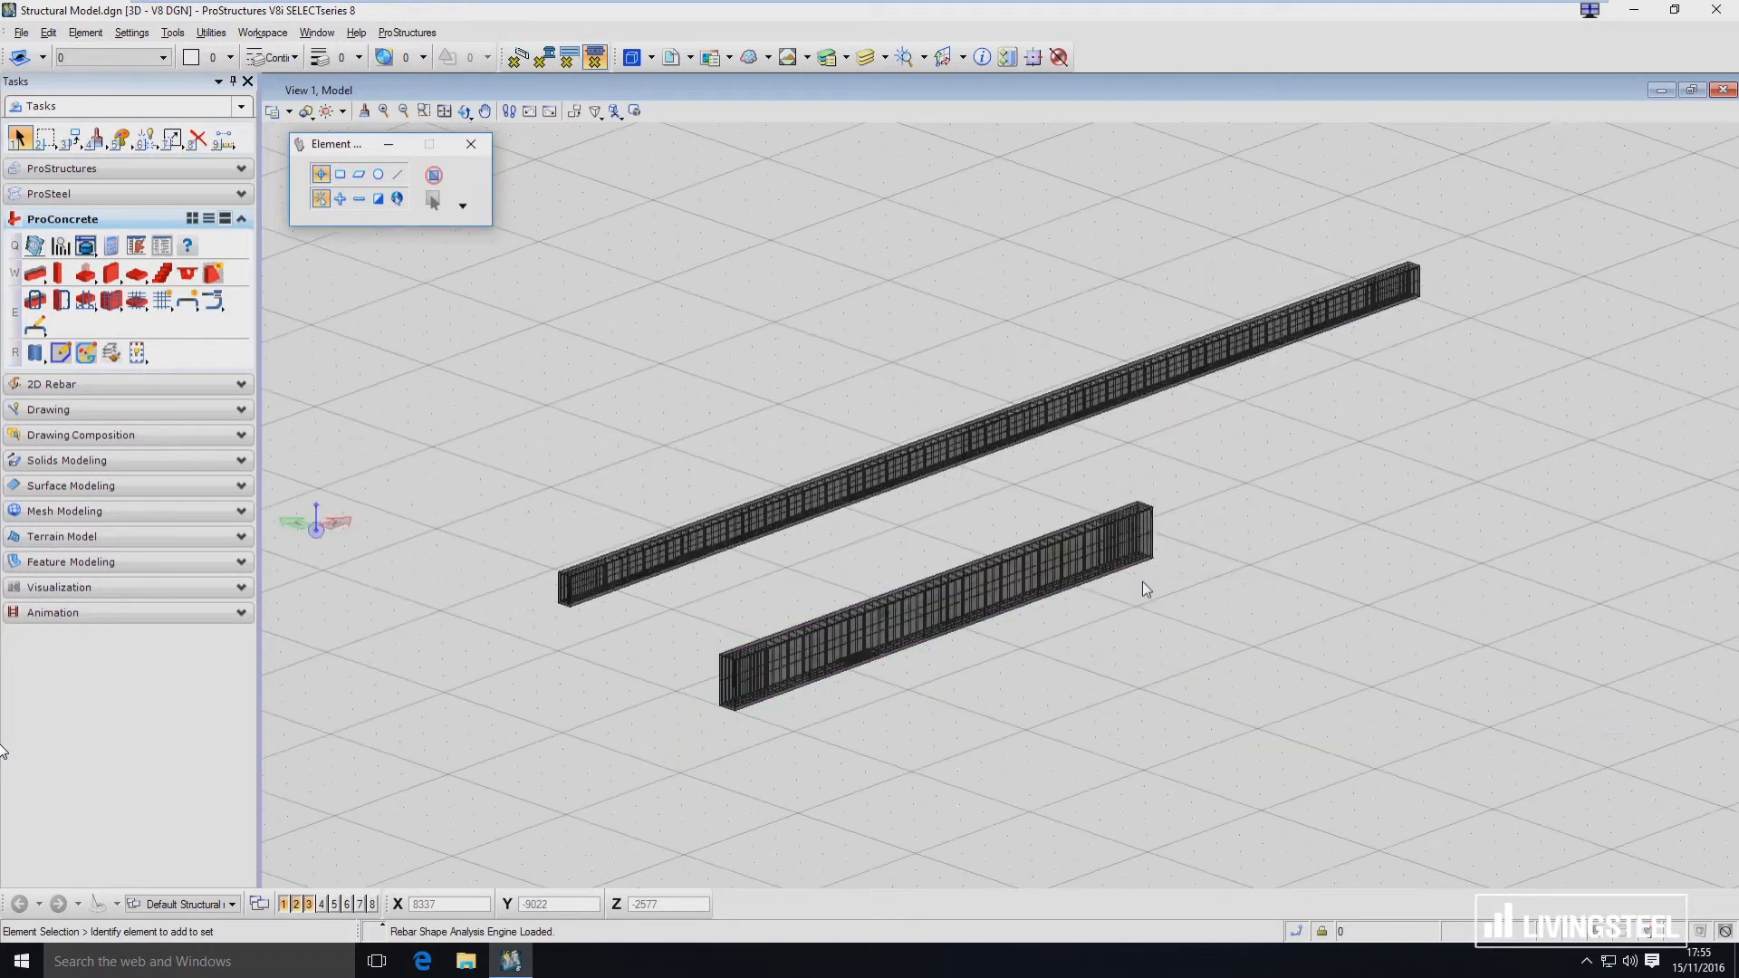
{"action": "left_click", "coordinate": [1069, 552]}
{"action": "right_click", "coordinate": [1279, 534]}
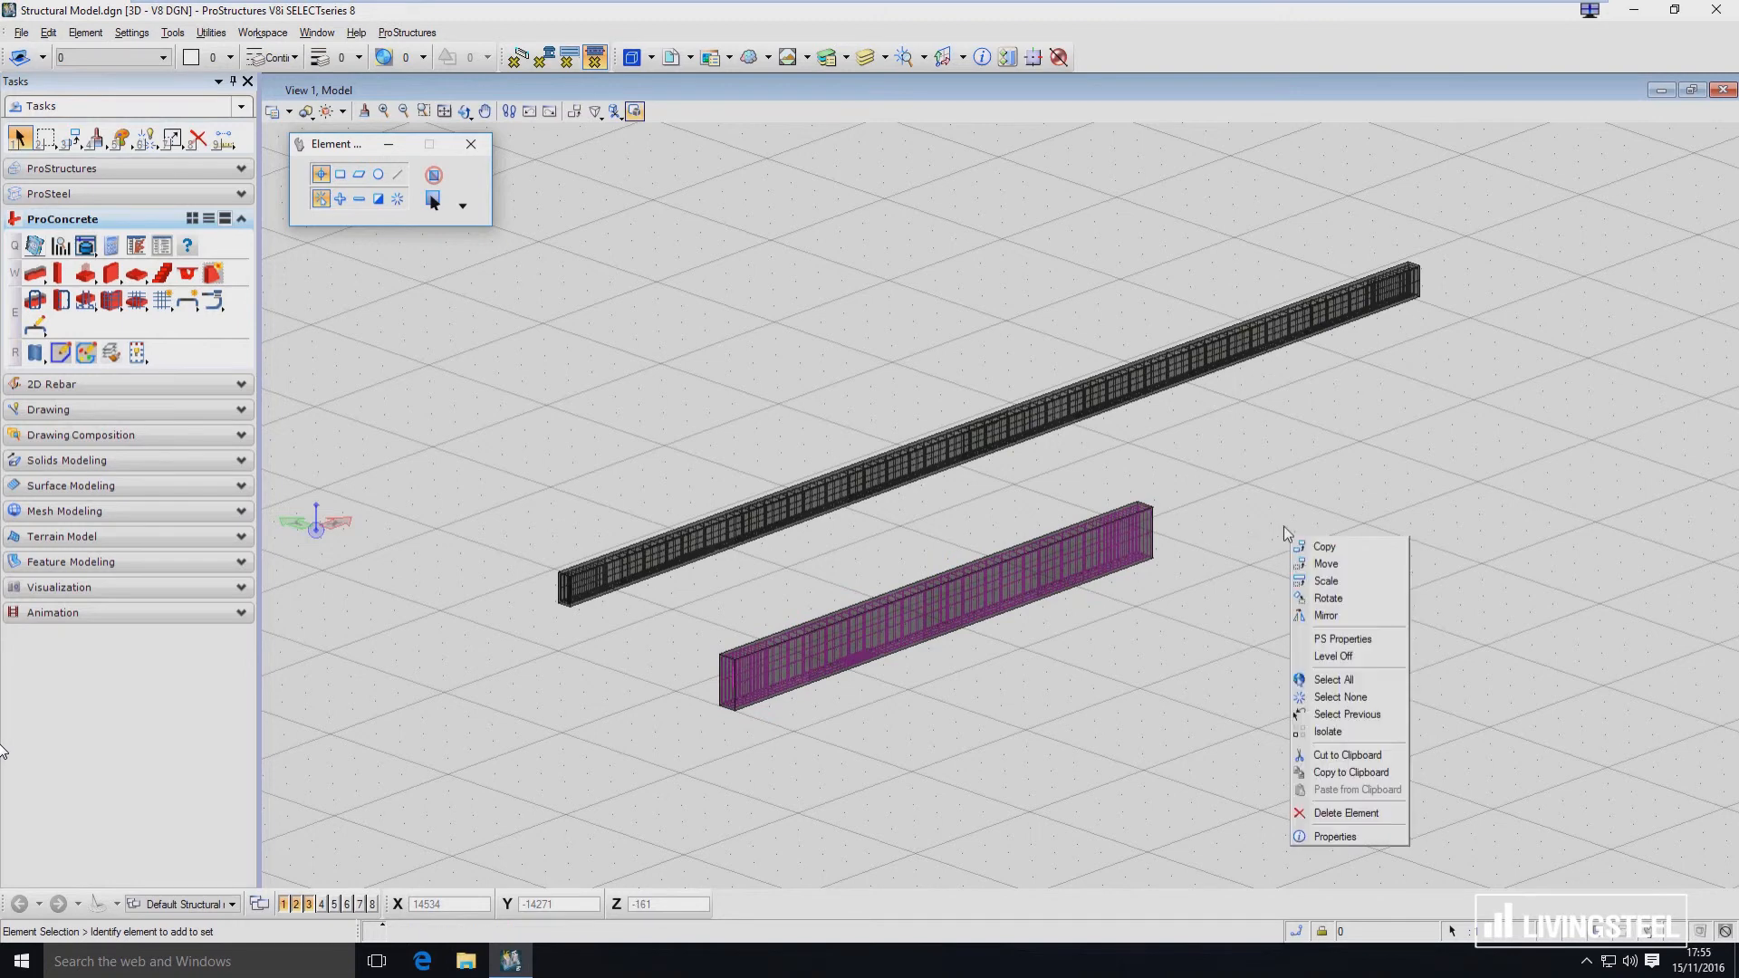
{"action": "left_click", "coordinate": [1356, 640]}
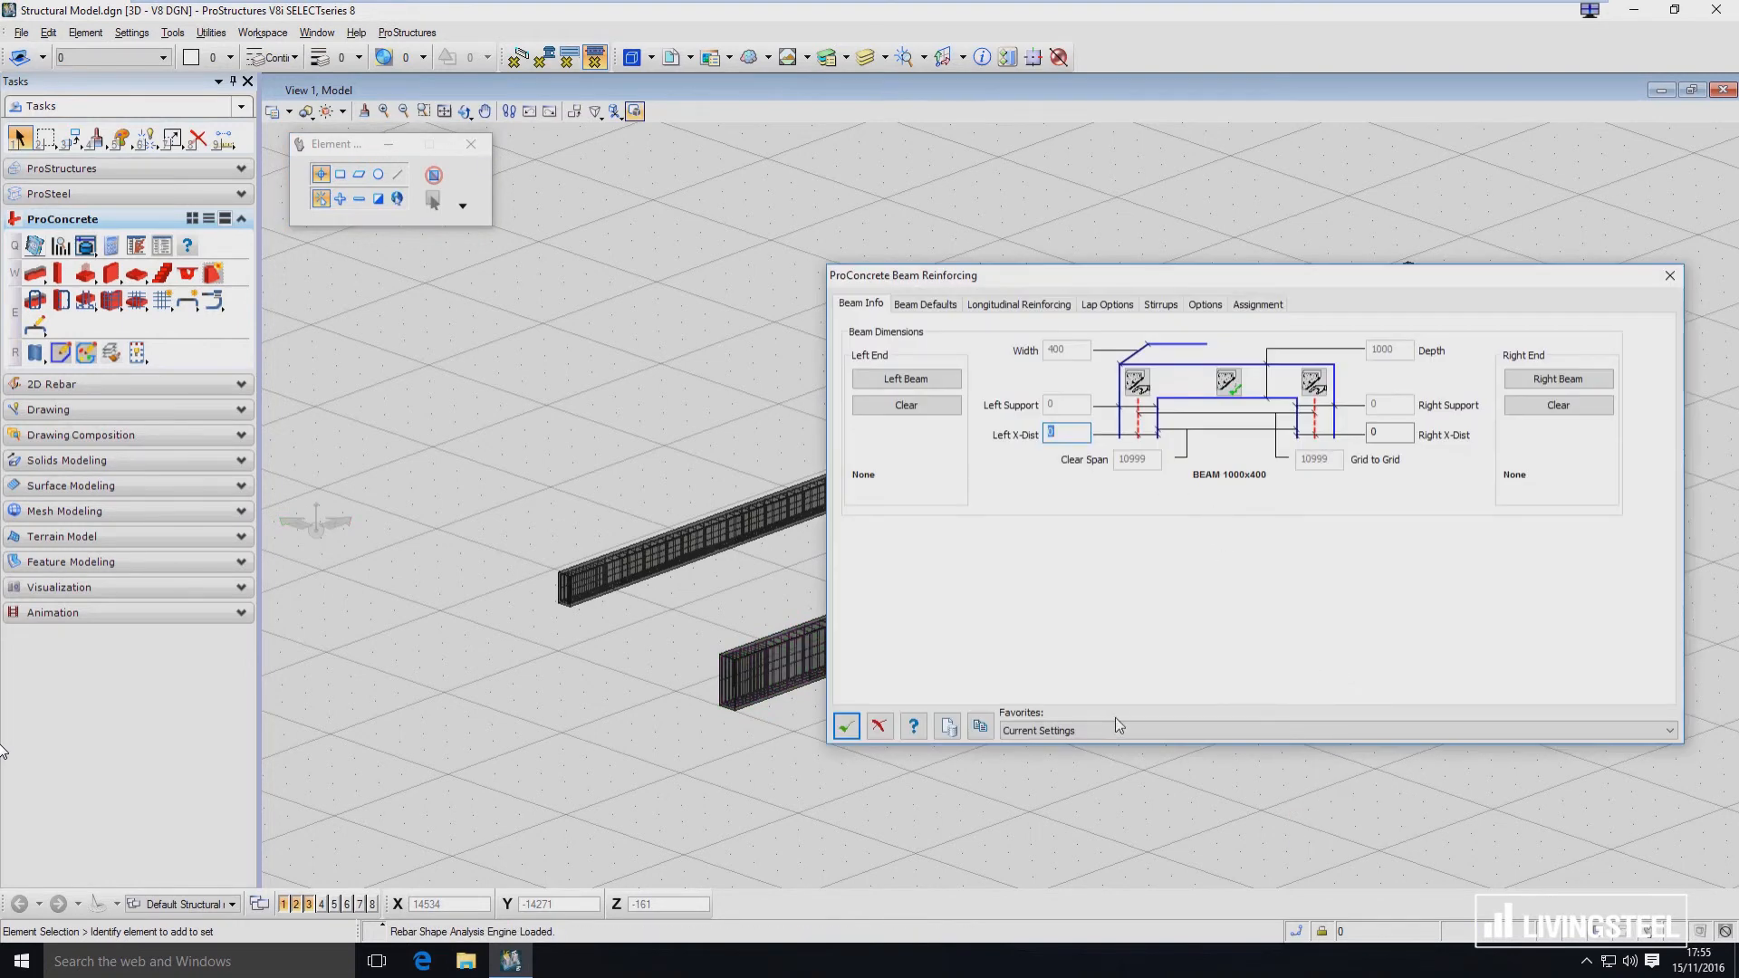
{"action": "left_click", "coordinate": [1111, 730]}
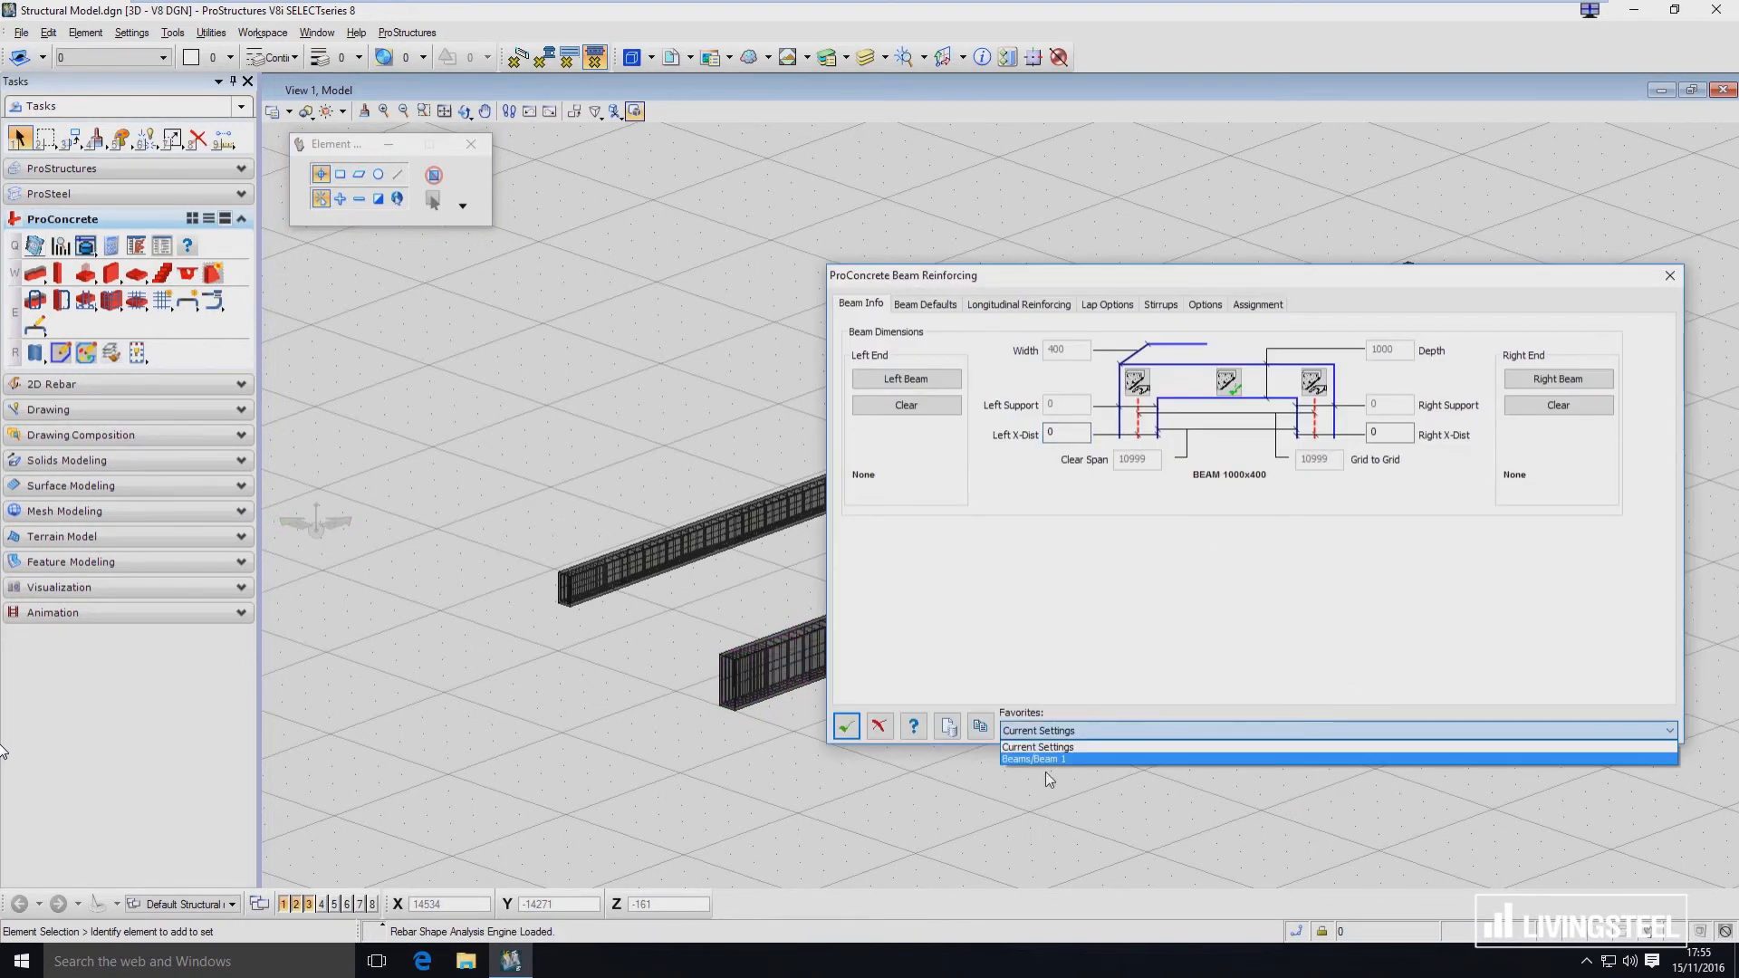